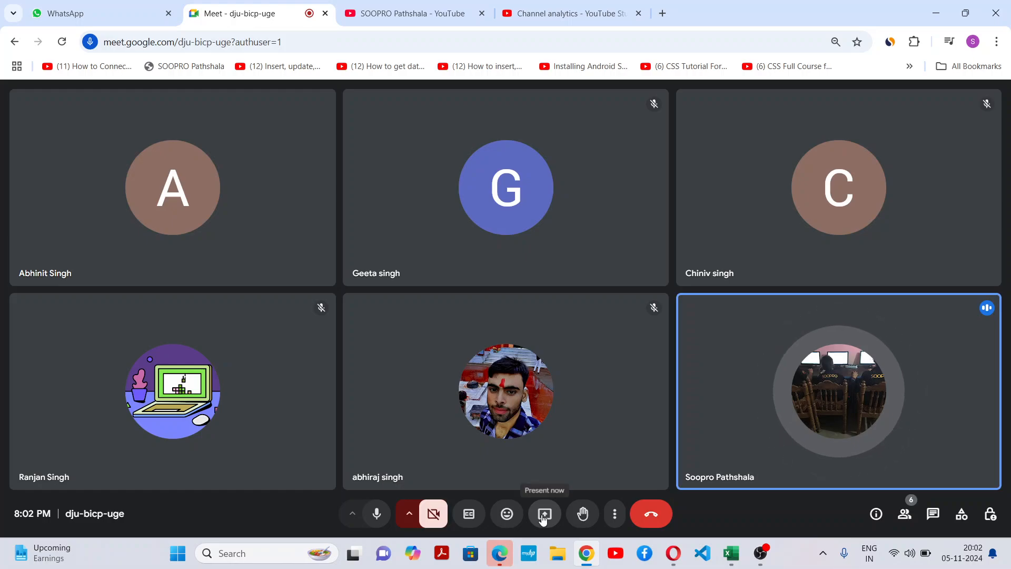
Step: Share the entire screen in the Google Meet call
left_click(544, 518)
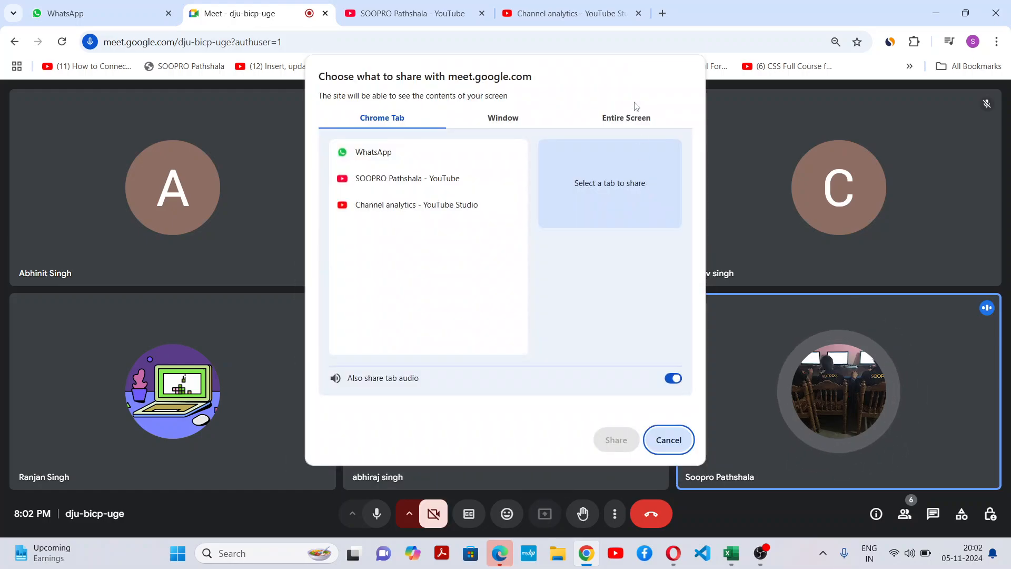
left_click(629, 117)
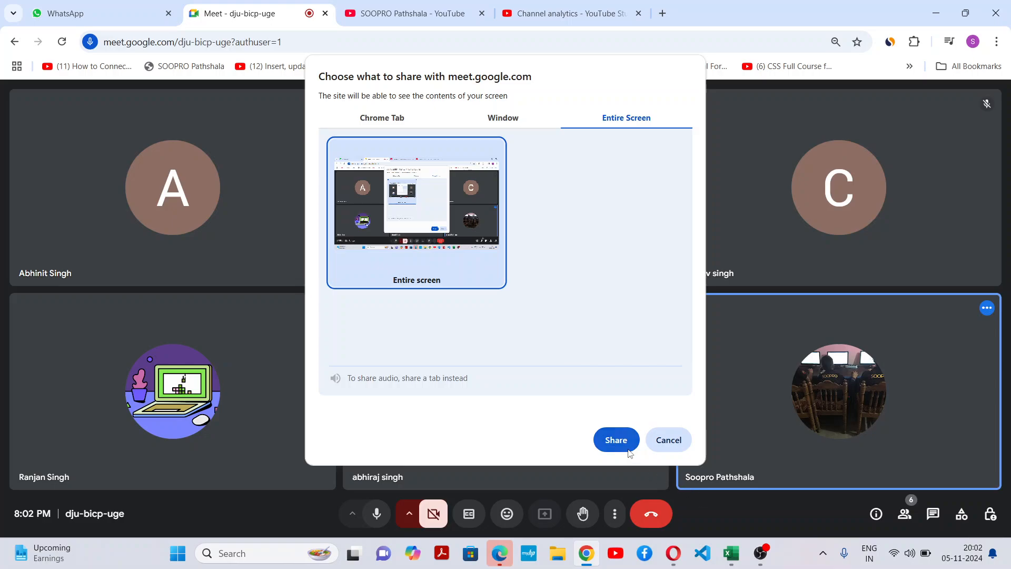
left_click(626, 445)
Step: Switch to the blank Excel workbook and hide the screen-sharing notice
left_click(725, 550)
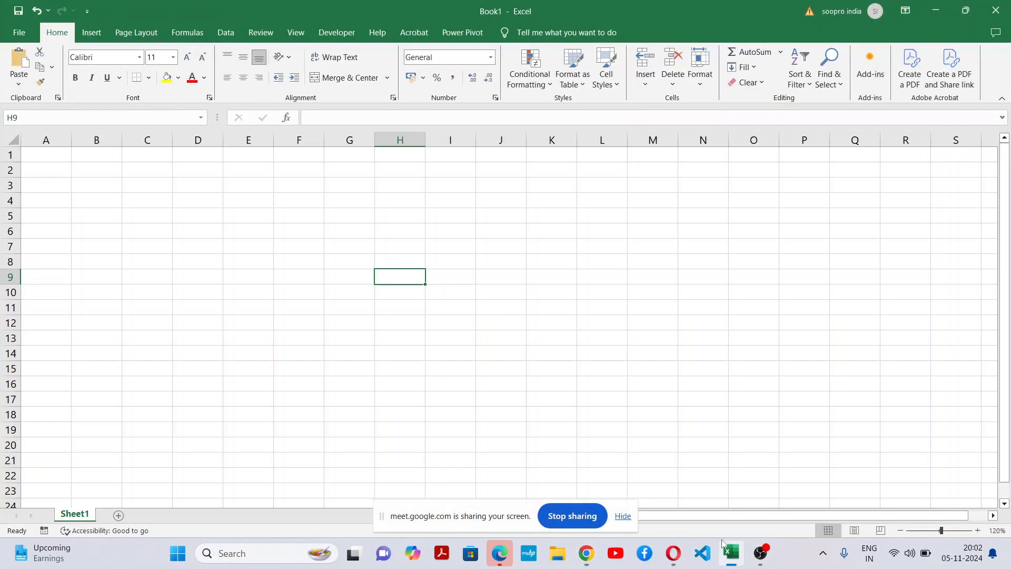
left_click(557, 338)
left_click(623, 517)
left_click(481, 326)
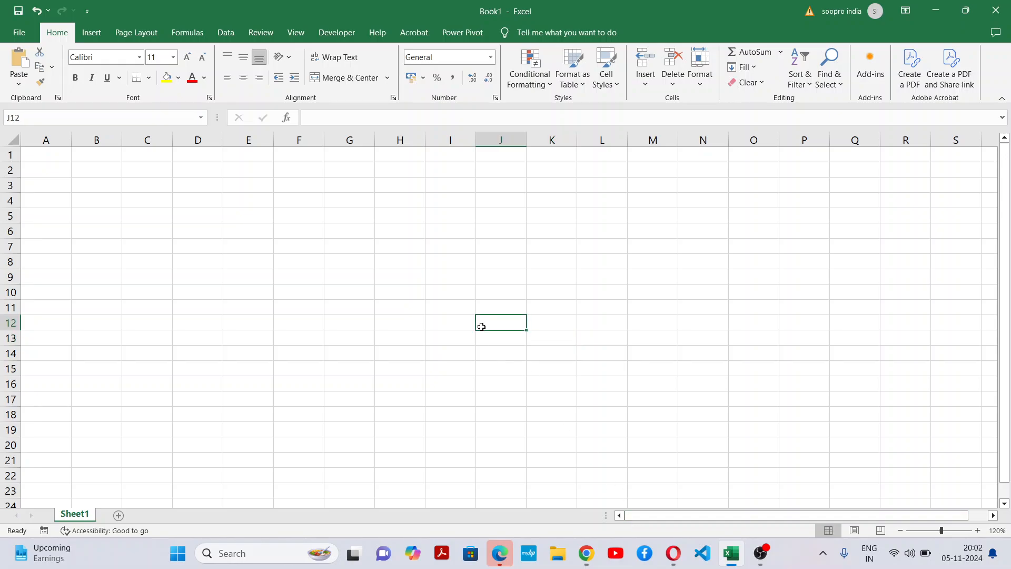
left_click(661, 370)
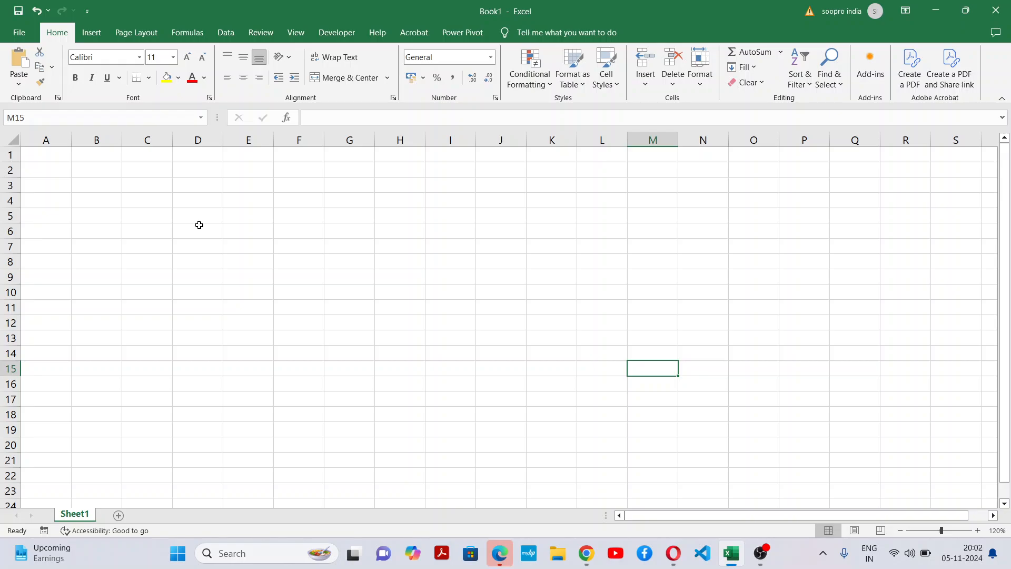
Step: Apply all borders to the range D6:P15 to form the register's table grid
left_click_drag(199, 226, 781, 365)
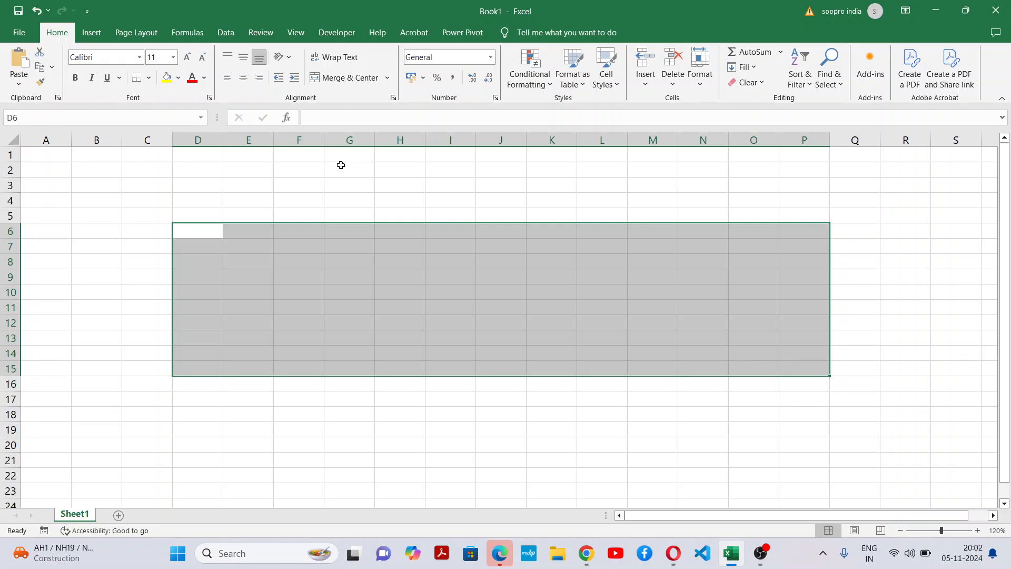
left_click(149, 77)
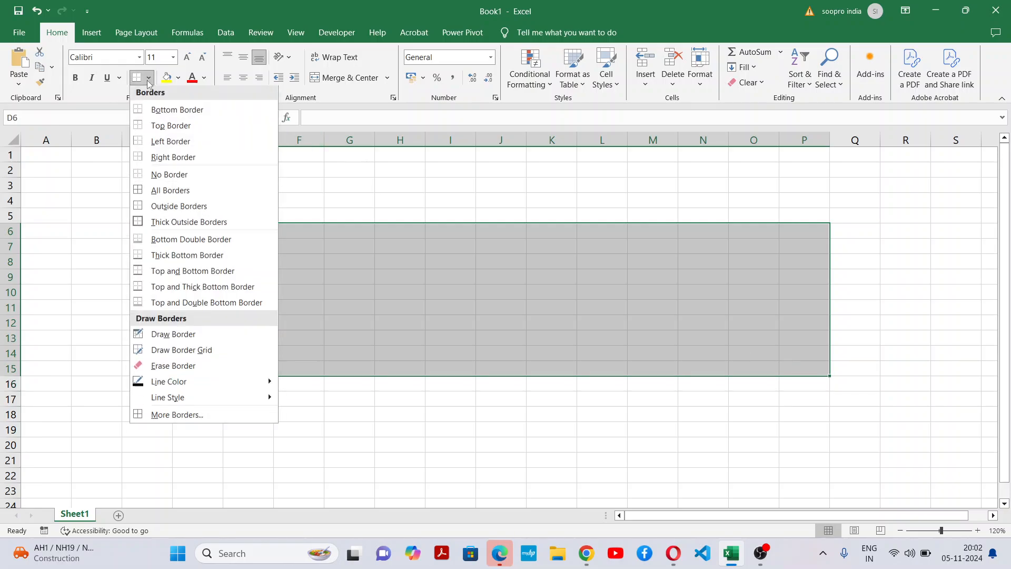
left_click(166, 193)
left_click(529, 363)
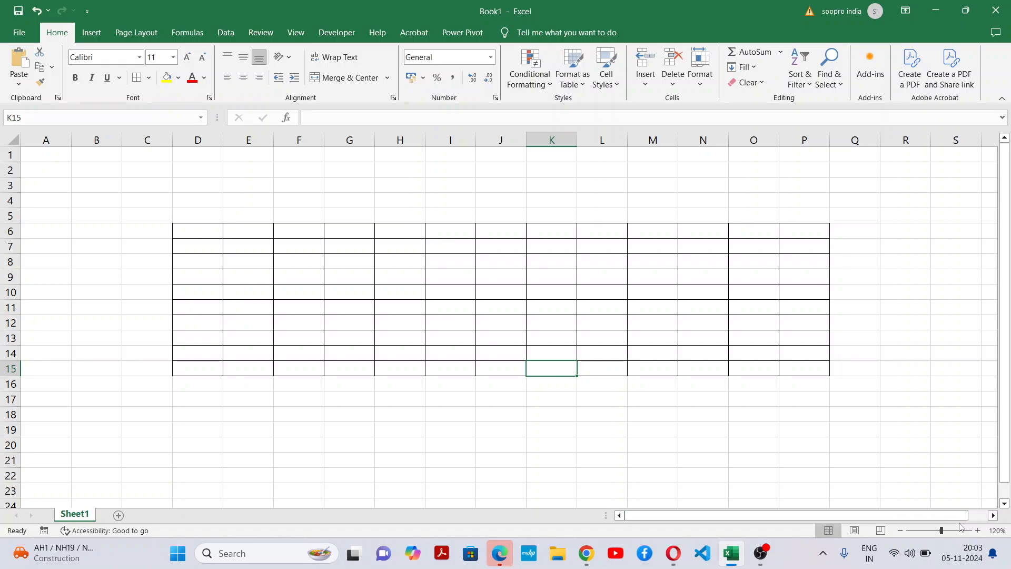
Step: Merge and center D4:P5 above the grid with middle alignment, and fill it yellow
left_click(977, 530)
left_click(707, 368)
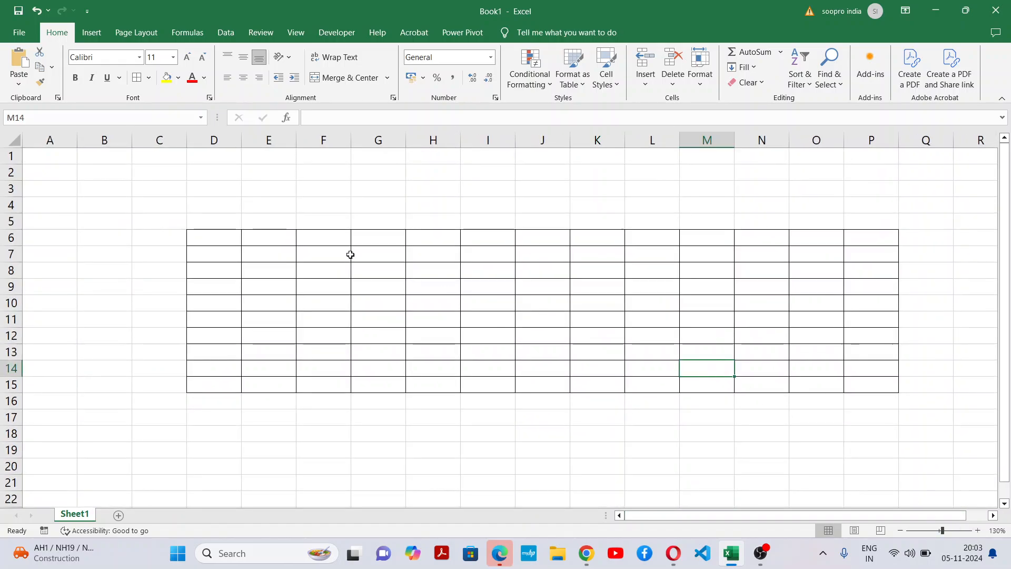
left_click_drag(209, 207, 875, 216)
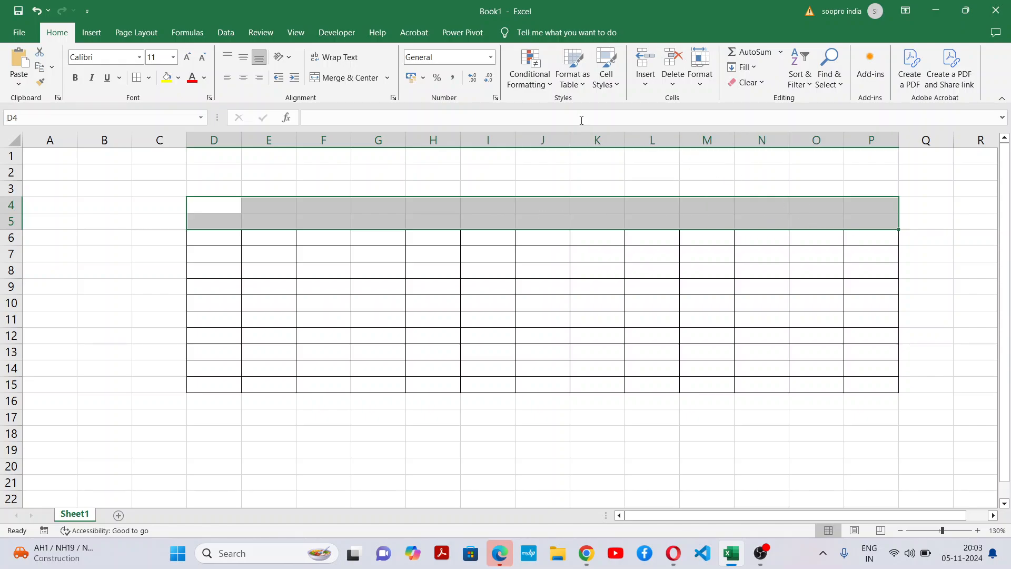
left_click(337, 79)
left_click(243, 59)
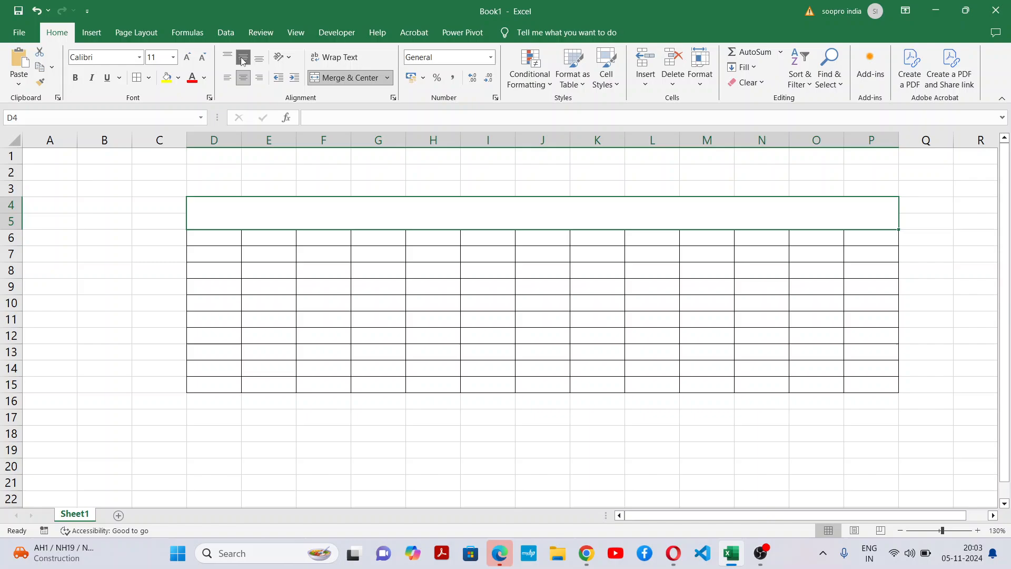
left_click(166, 77)
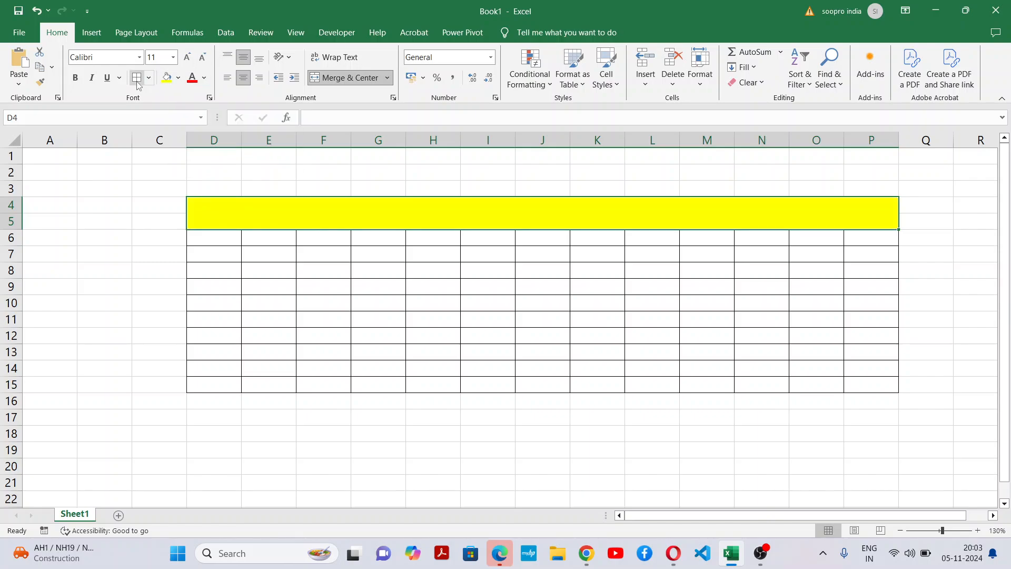
Step: Enter the title "Stock Register with profit and loss" in bold red 12-point text in the merged yellow cell
double_click(501, 210)
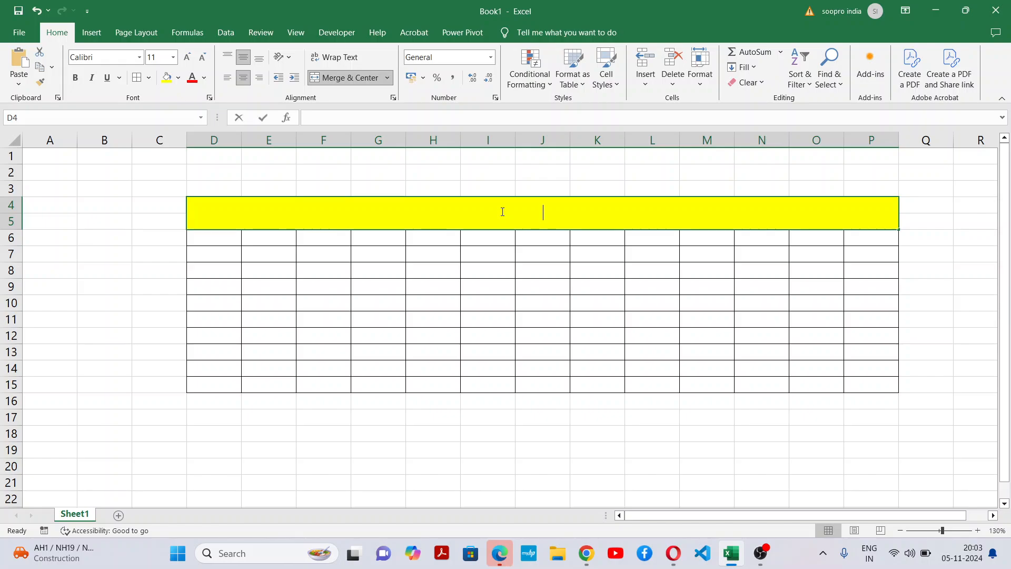
left_click(196, 79)
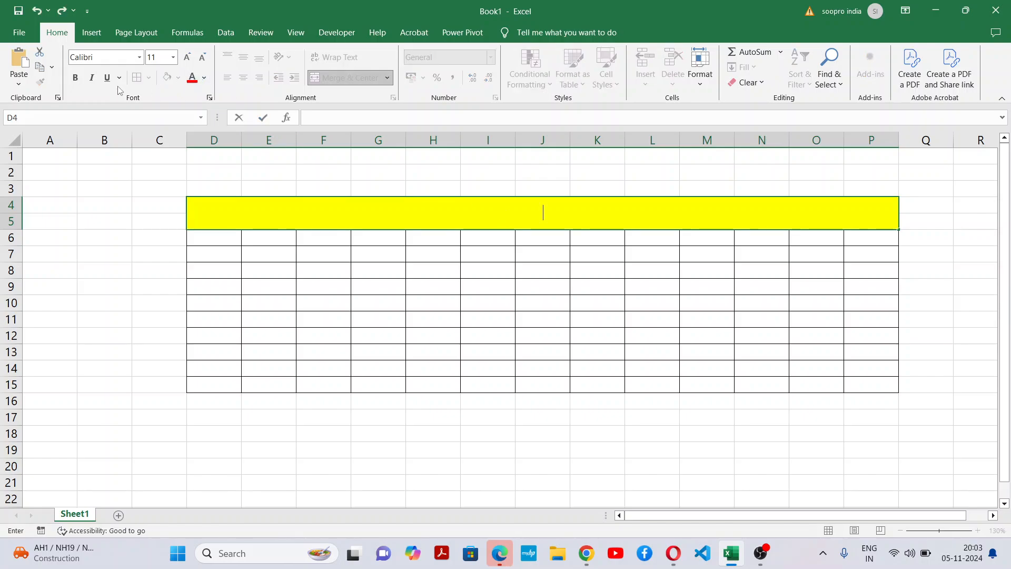
left_click(82, 80)
left_click(187, 57)
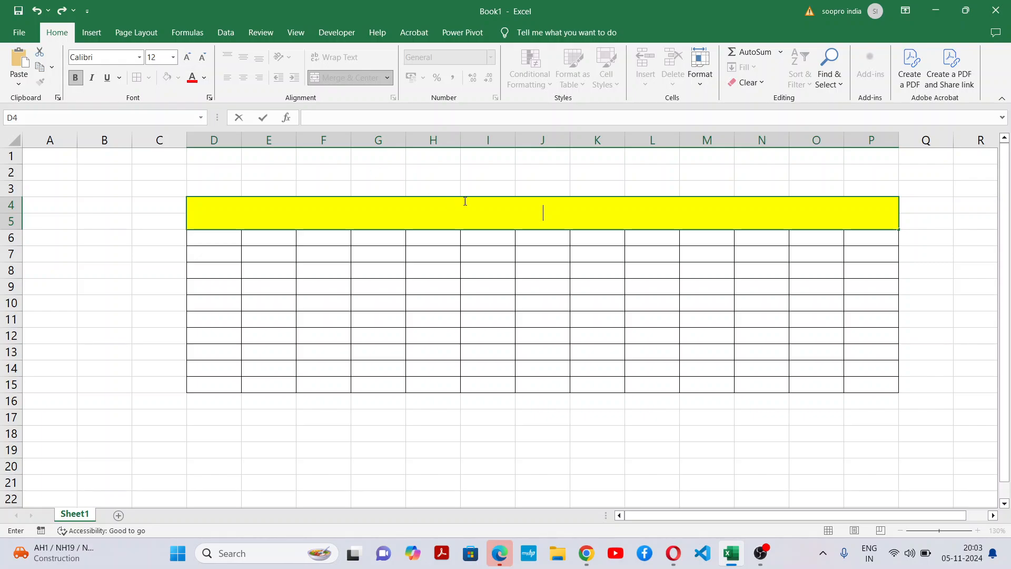
type("Stock Regis")
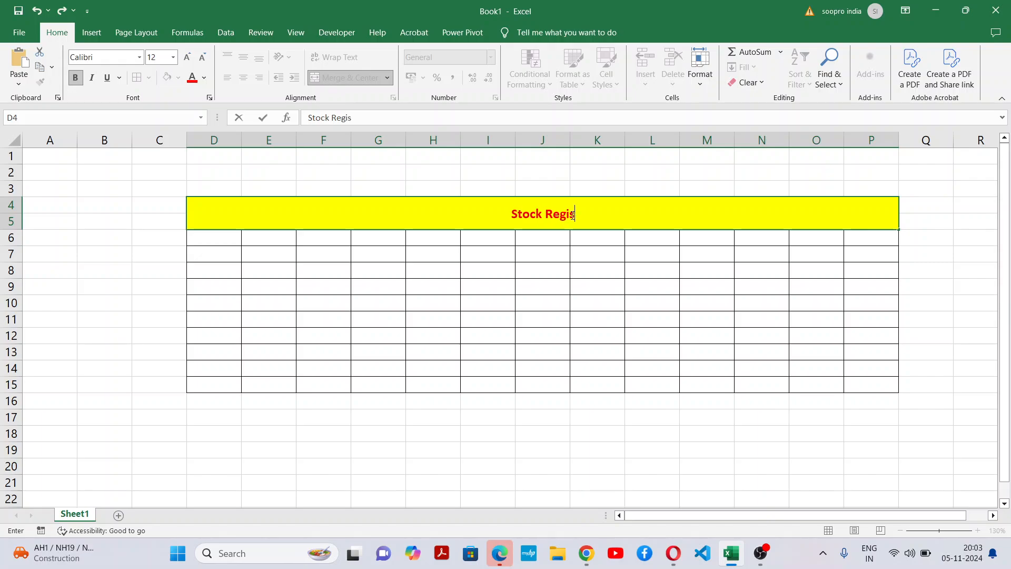
type("ter with pro")
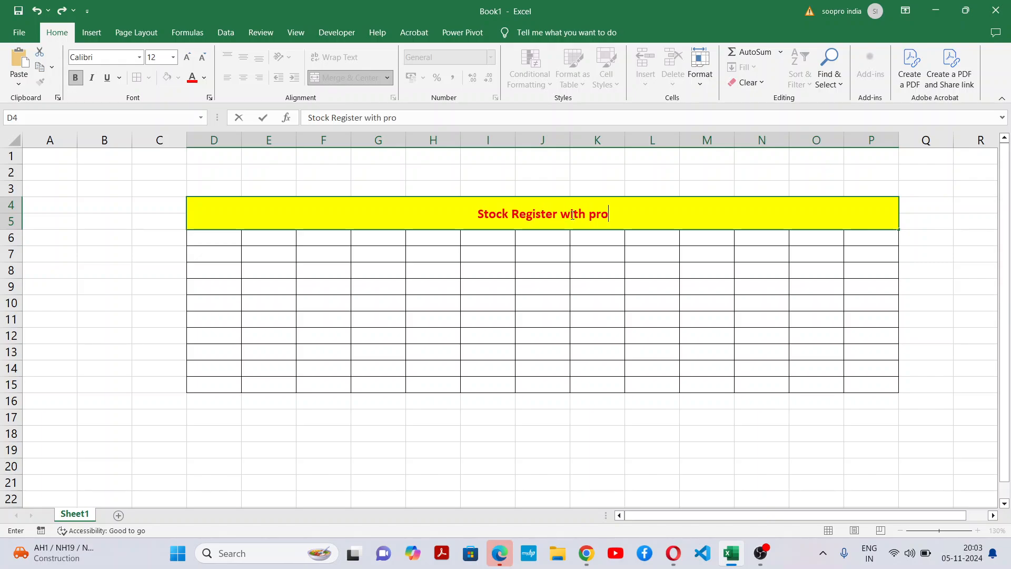
type("fit and")
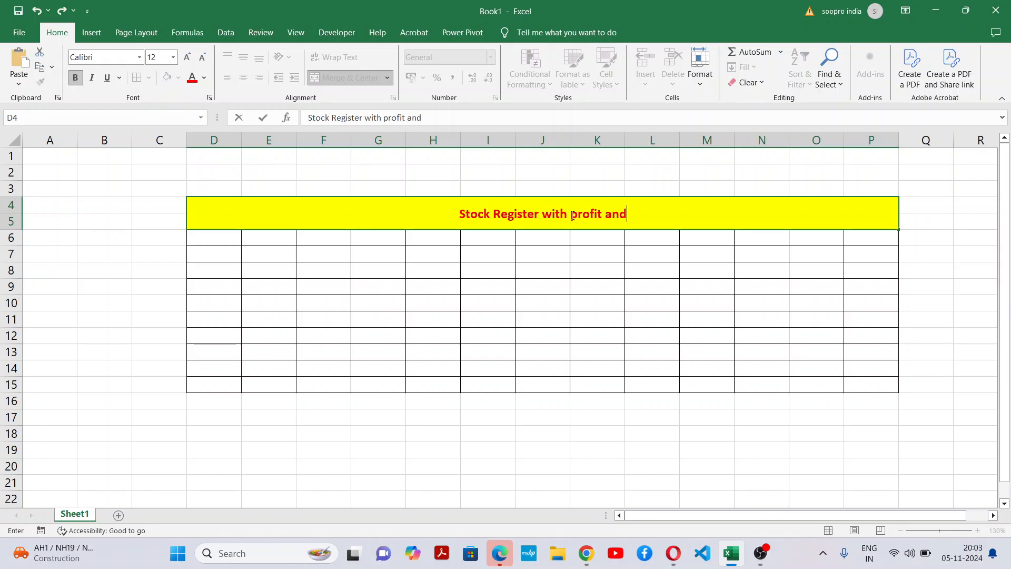
type(" loss")
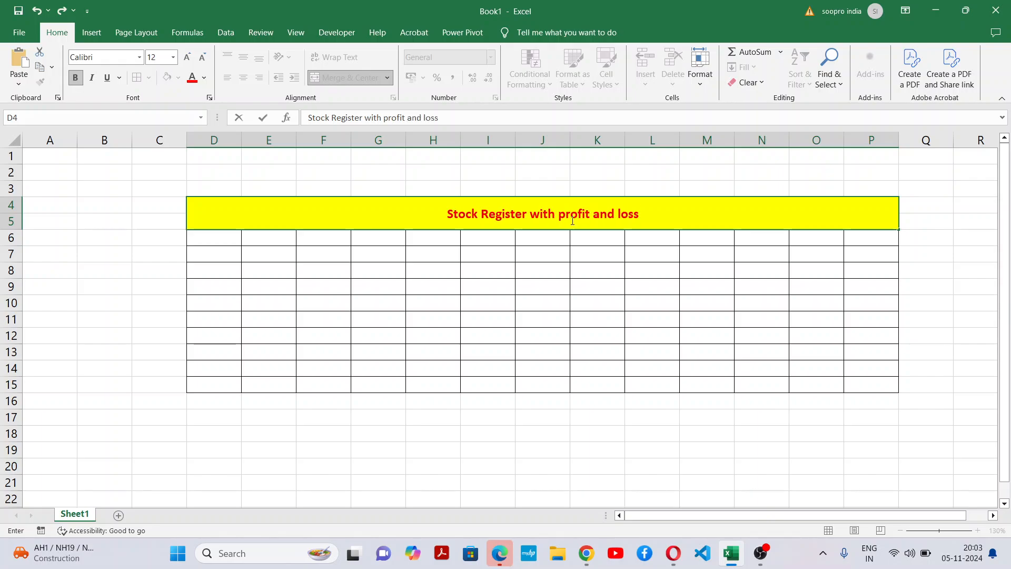
left_click(558, 233)
Step: Increase the title's font size to 16
left_click(559, 203)
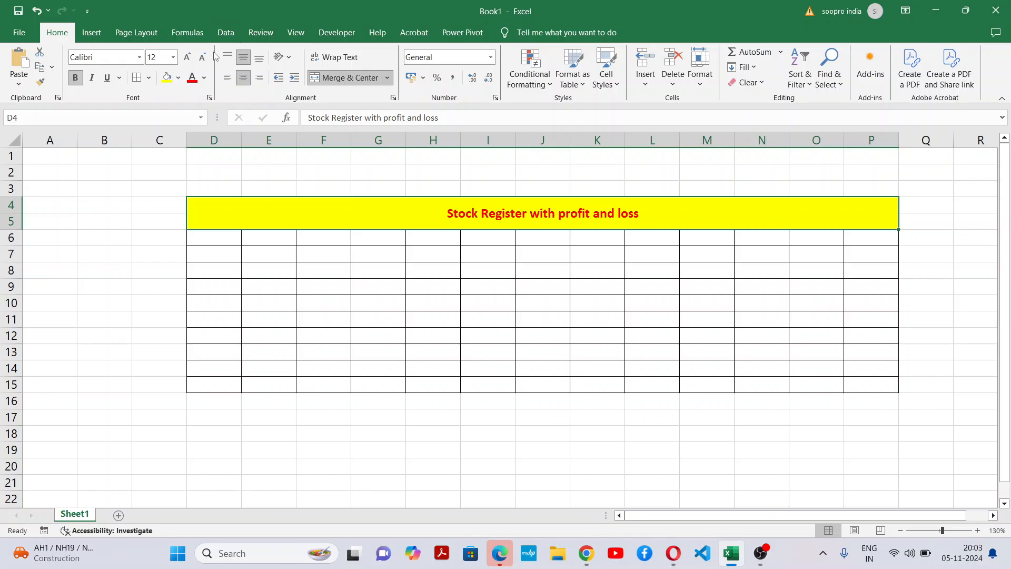
left_click(187, 56)
left_click(187, 56)
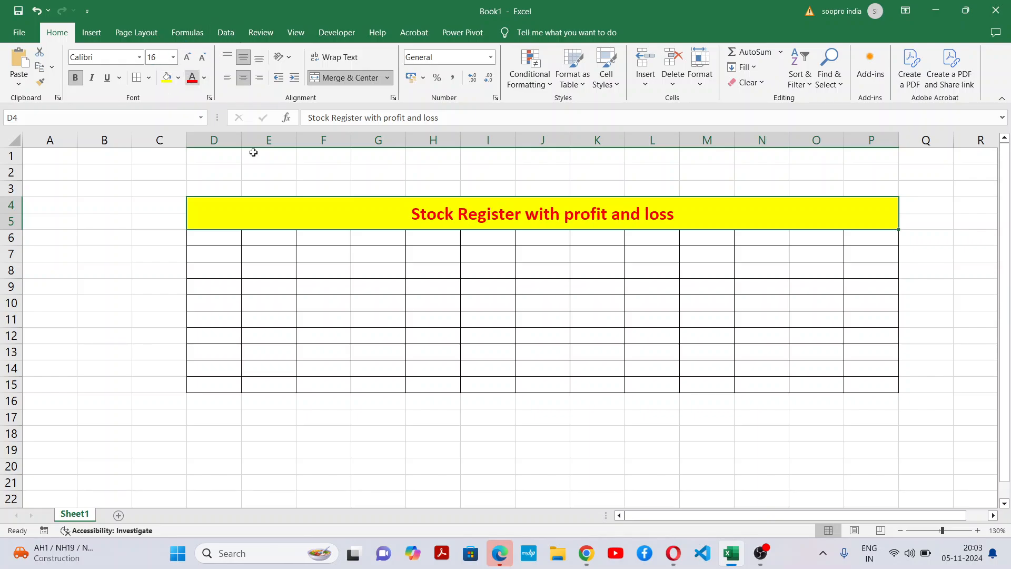
Step: Apply bold formatting to the header row D6:P6
left_click(232, 242)
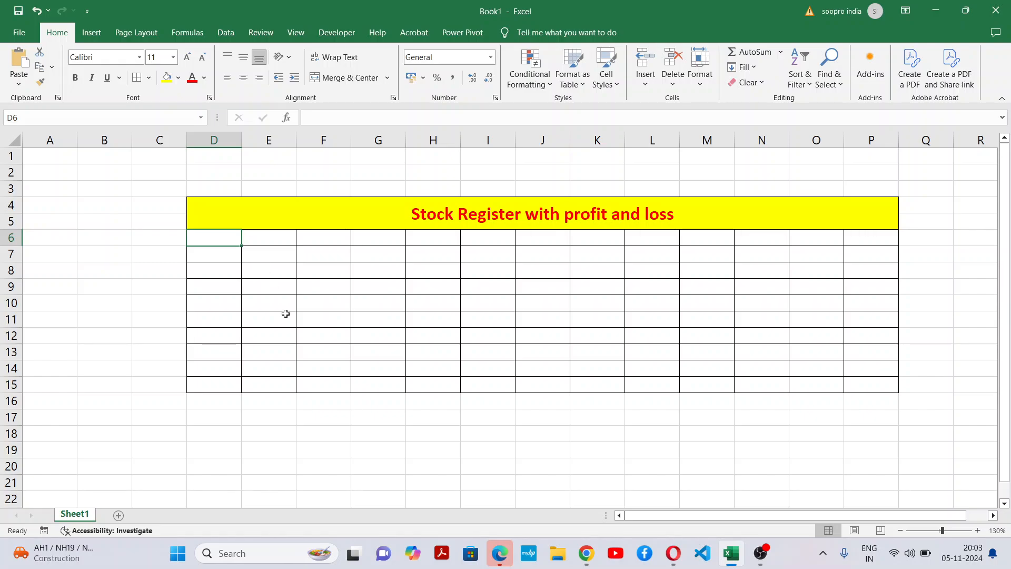
left_click_drag(214, 232, 877, 238)
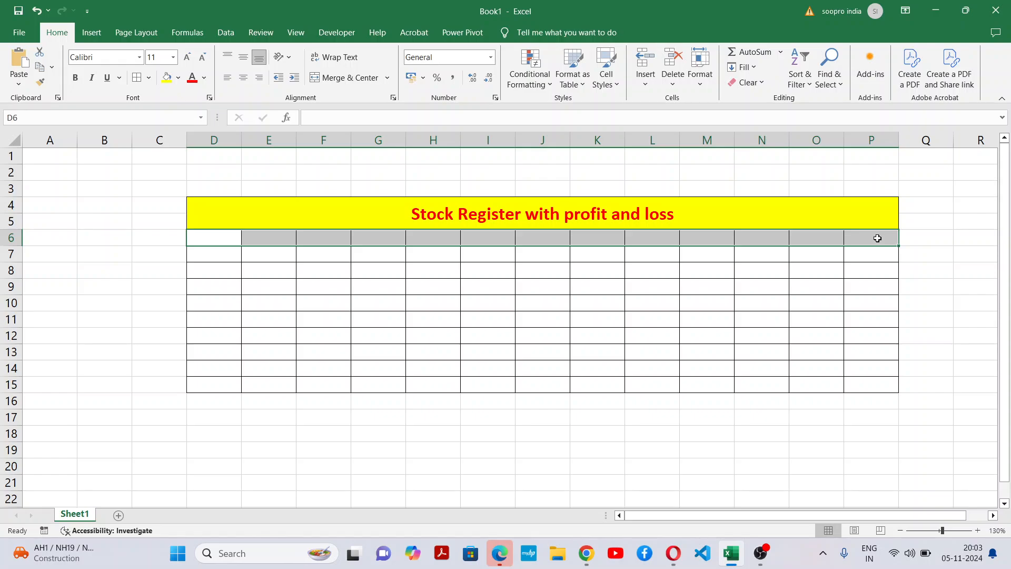
left_click(75, 78)
left_click(230, 295)
Step: Enter the column headings Sno, Item, Model no and Company in cells D6 to G6
left_click(226, 235)
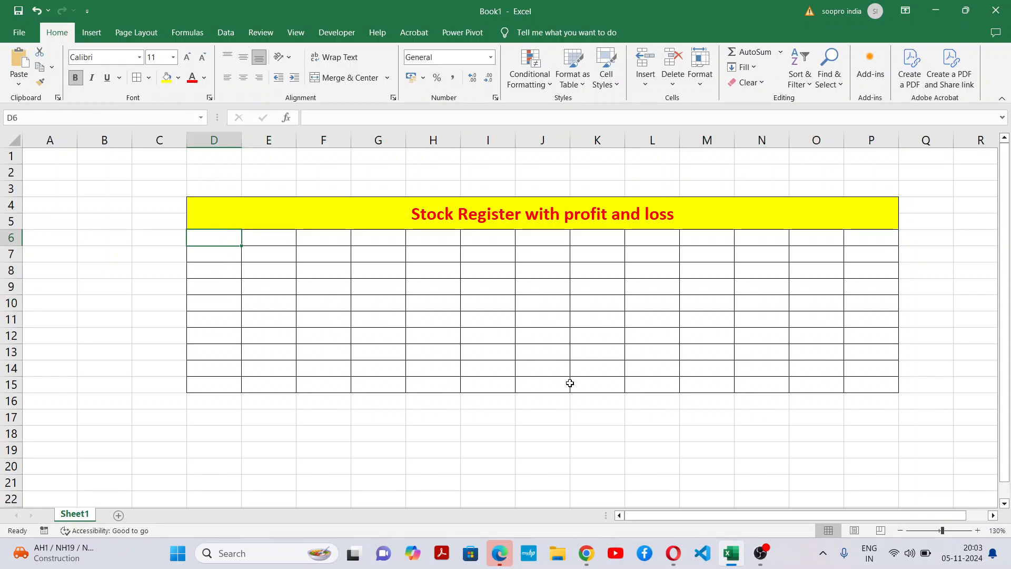
type("Sno")
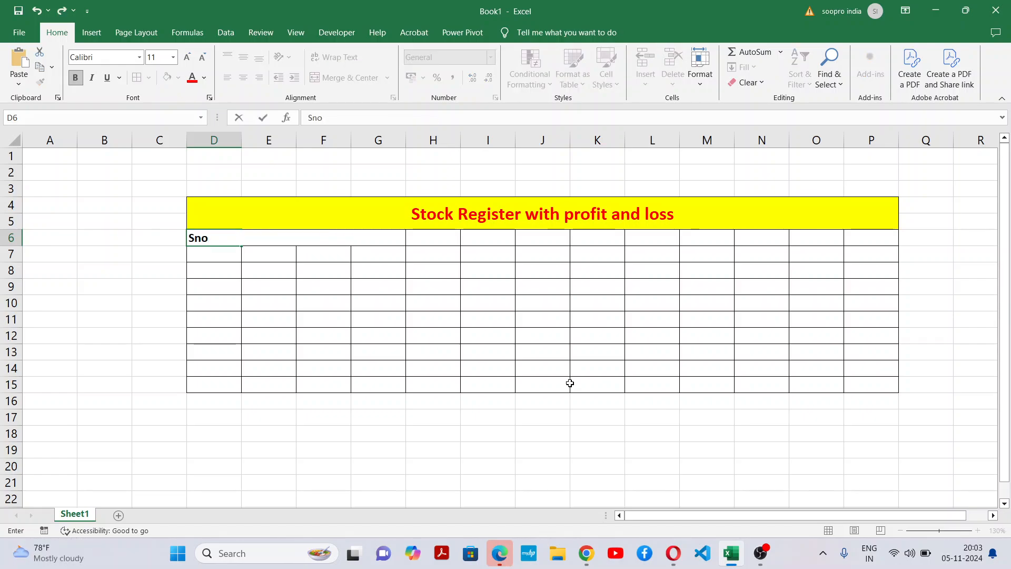
key("Tab")
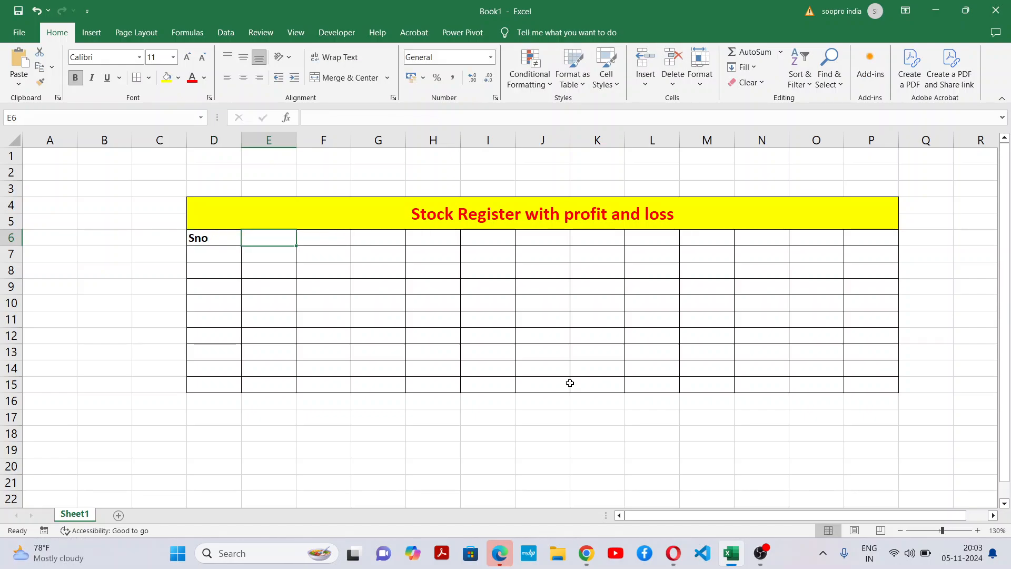
type("Item")
key("Tab")
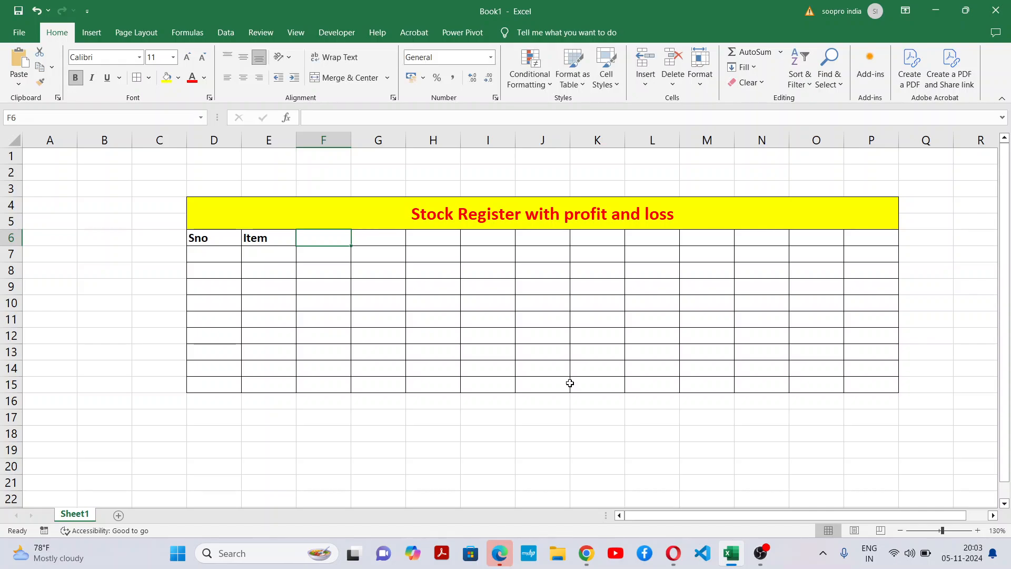
type("Model n")
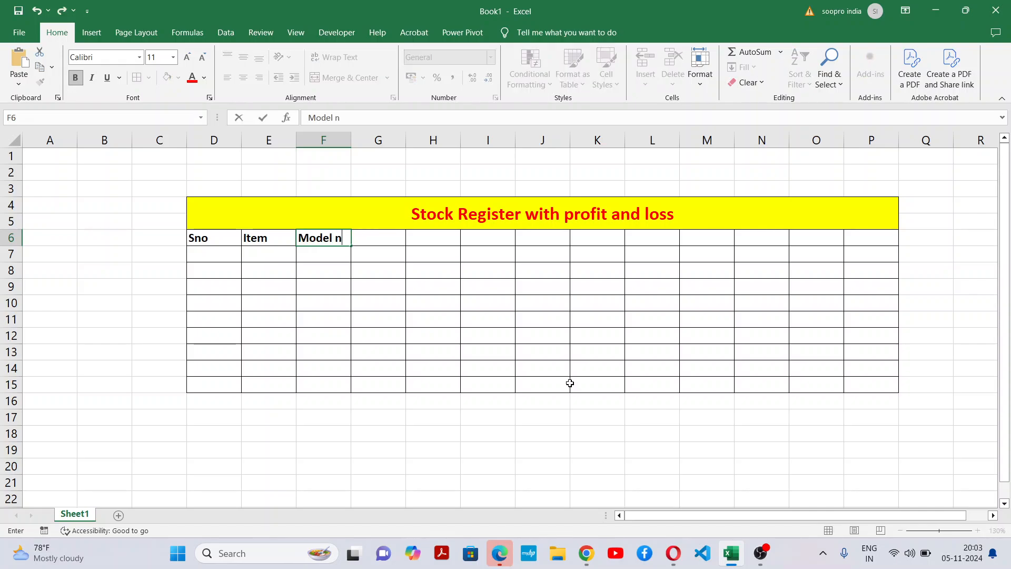
type("o")
key("Tab")
type("Compan")
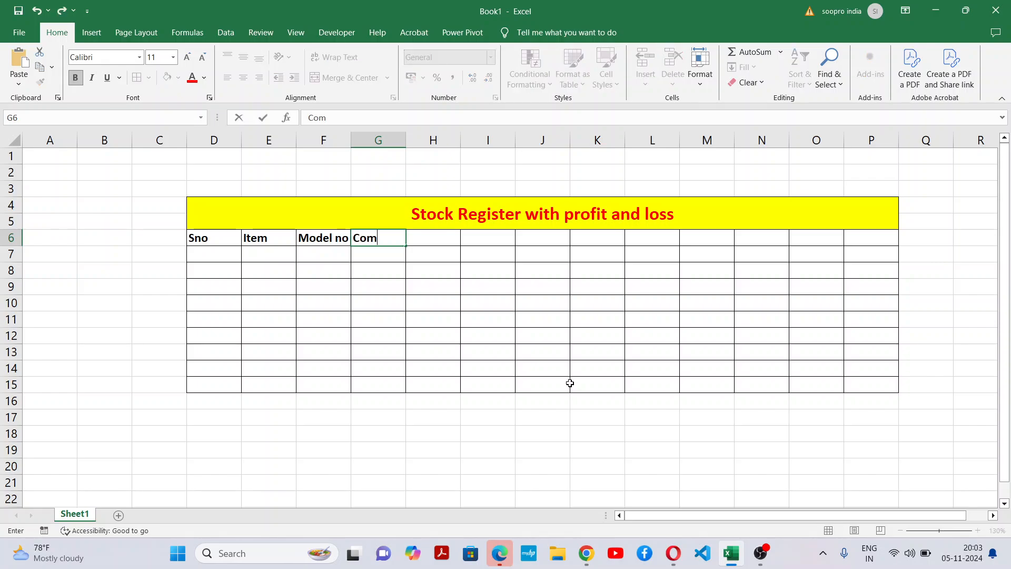
key("Tab")
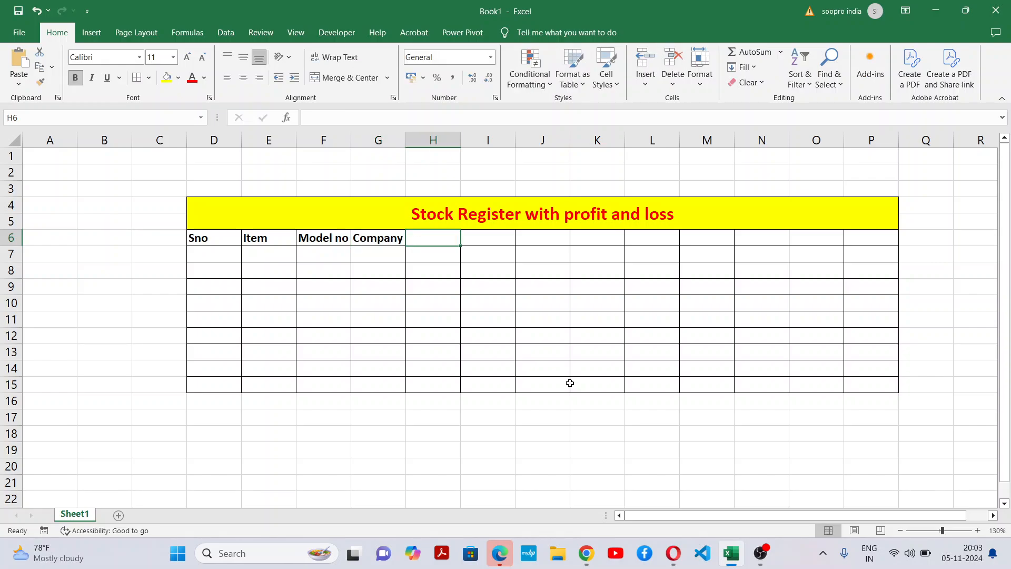
Step: Merge and center H6:J6 with middle alignment, and fill the merged cell with standard red
key("shift+Right")
key("shift+Right")
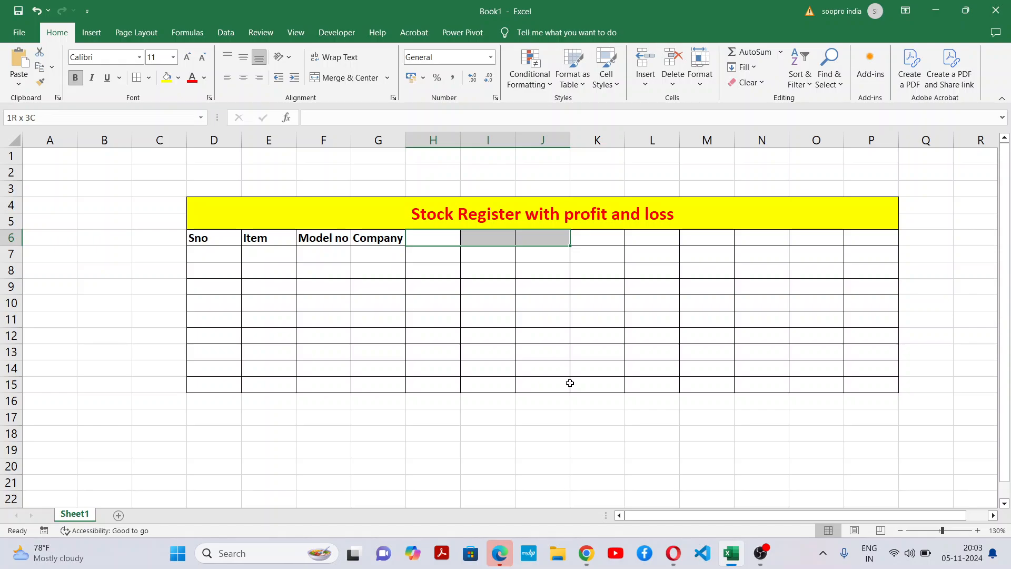
left_click(348, 78)
left_click(243, 56)
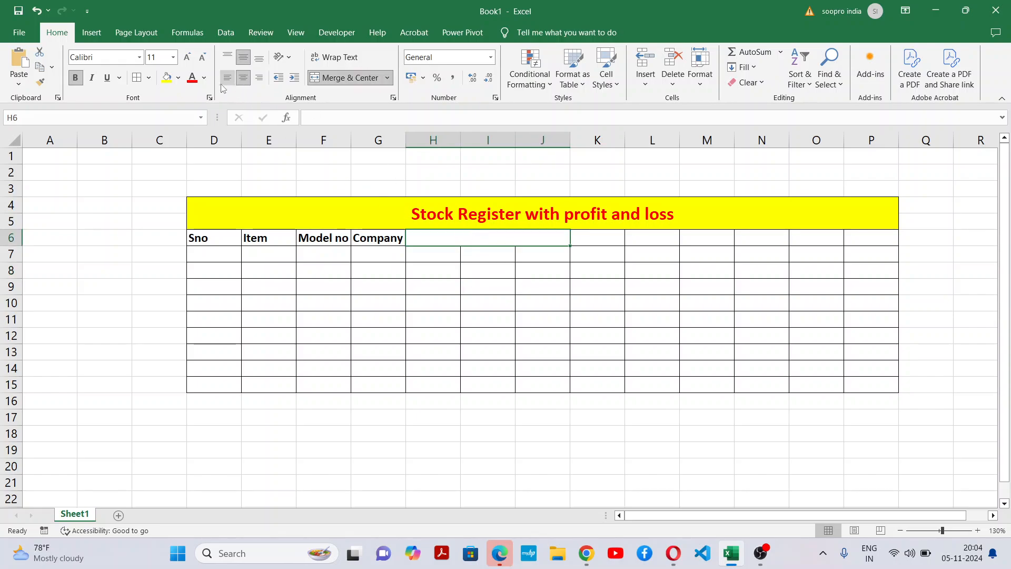
left_click(178, 79)
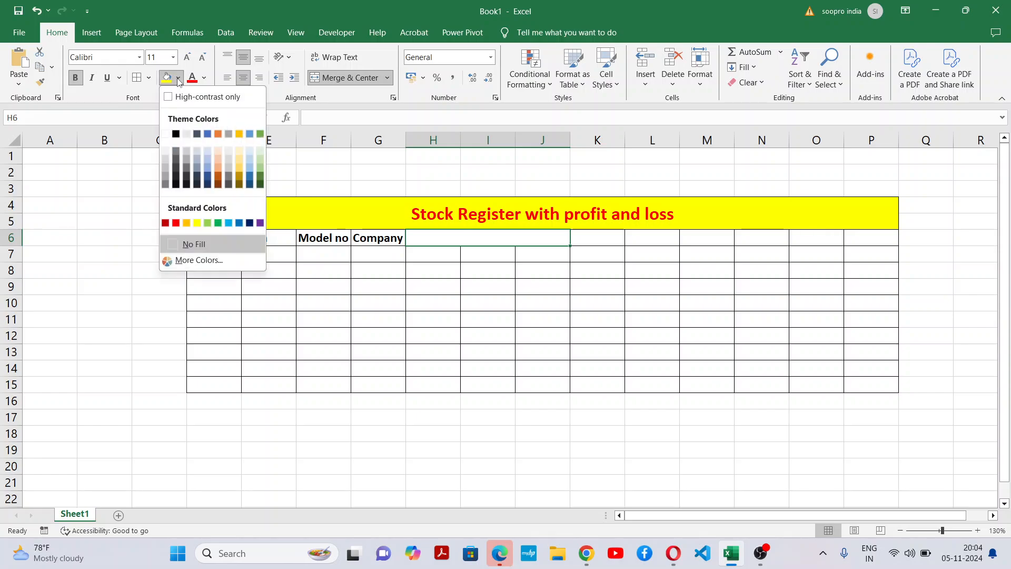
left_click(176, 222)
left_click(536, 289)
Step: Enter the heading "Purchase" in the merged red cell H6:J6
double_click(519, 235)
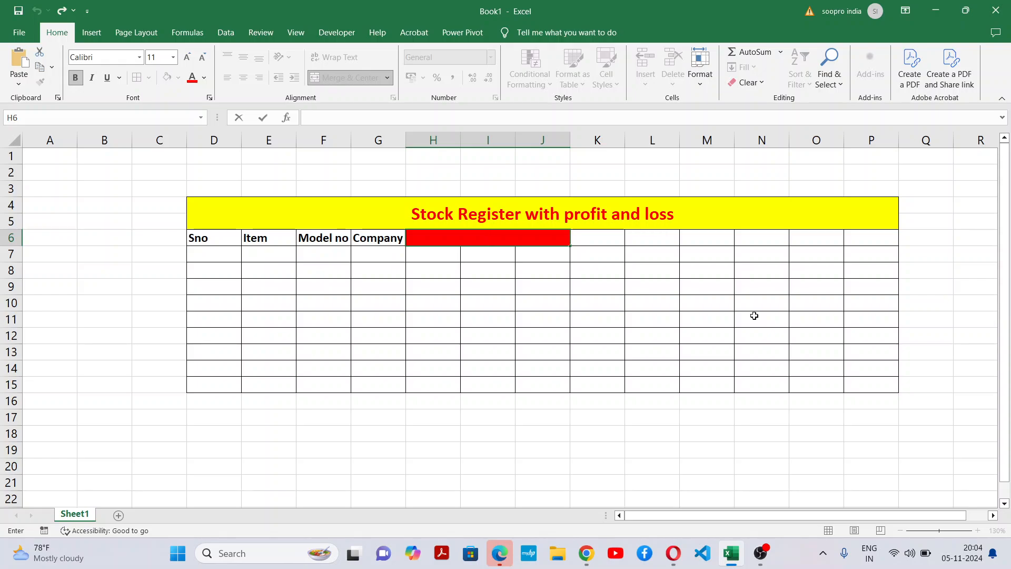
type("Purchase")
left_click(647, 251)
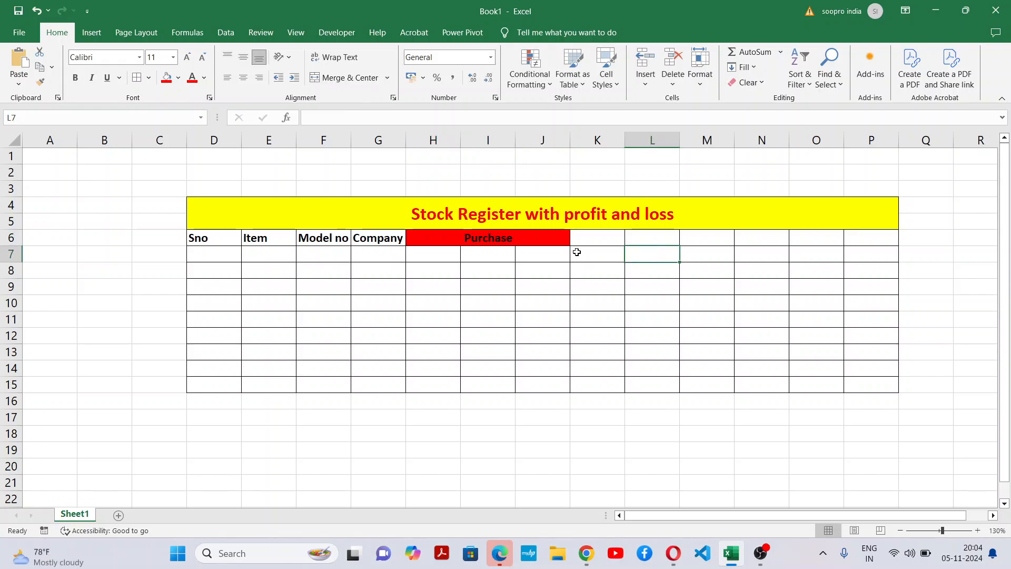
Step: Merge and center K6:M6 with middle alignment, and fill the merged cell with standard green
left_click_drag(591, 242, 724, 244)
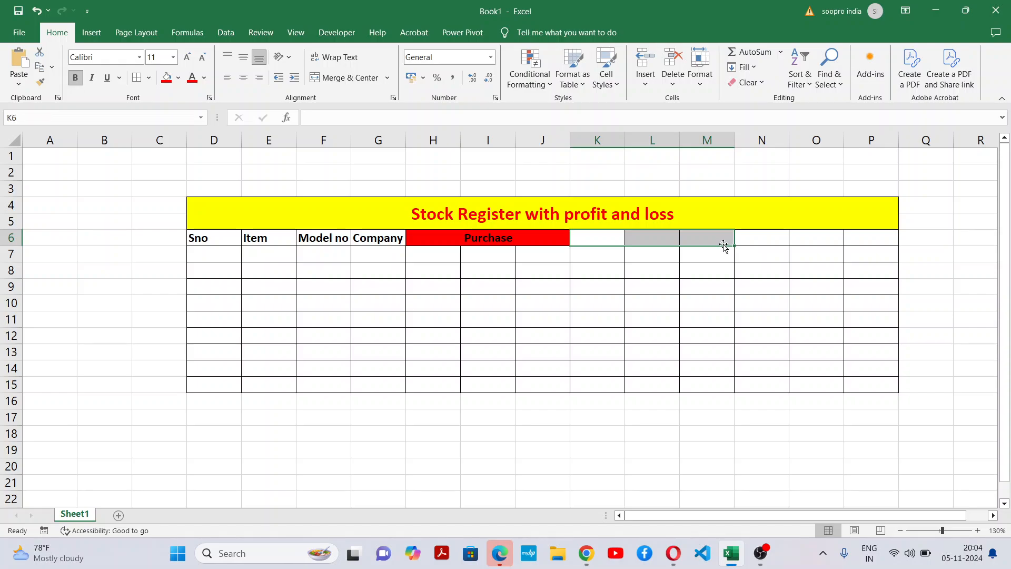
left_click(343, 78)
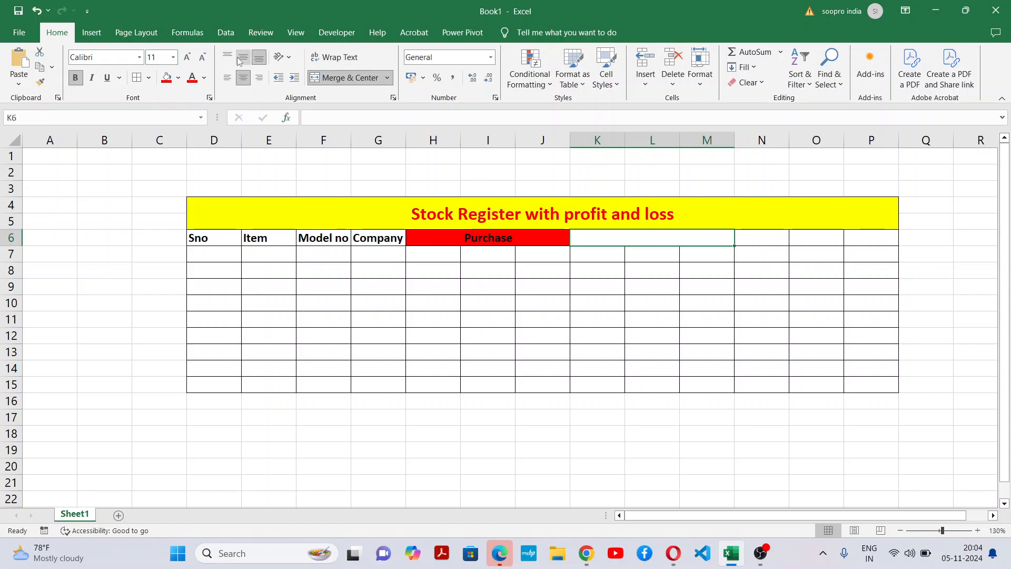
left_click(178, 78)
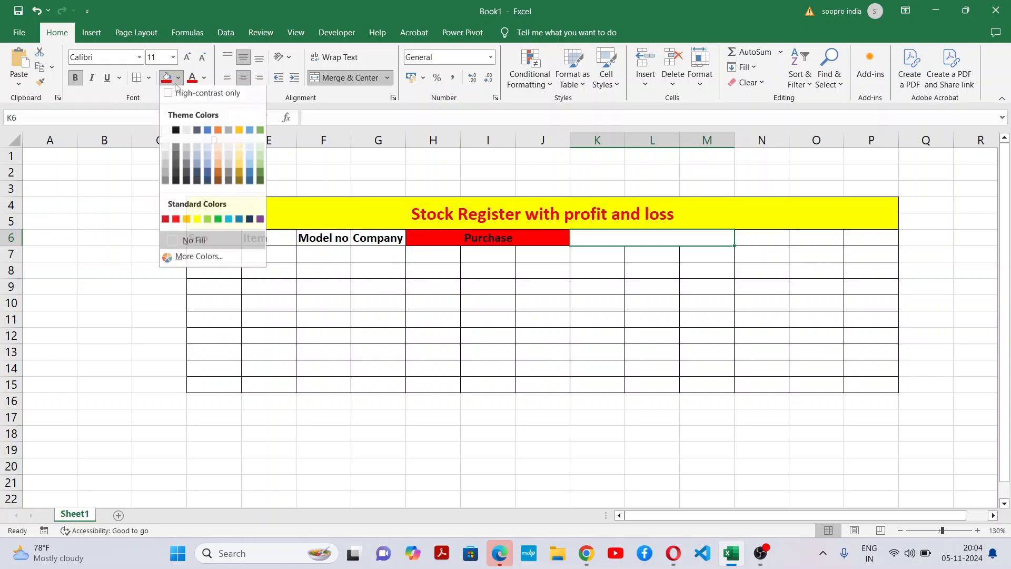
left_click(218, 222)
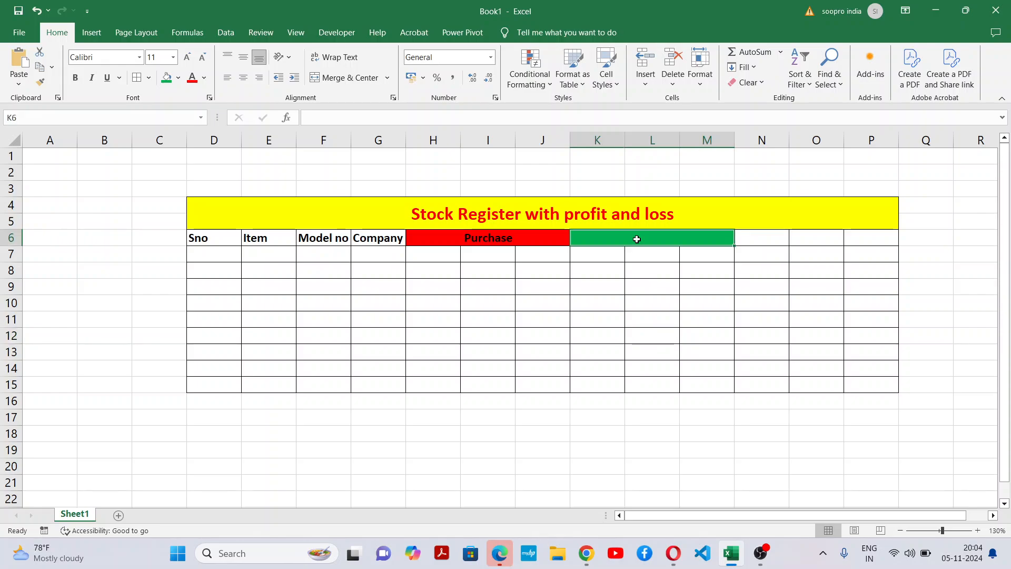
Step: Change the fill of the "Stock Register with profit and loss" title cell to the lightest grey theme shade
left_click(554, 210)
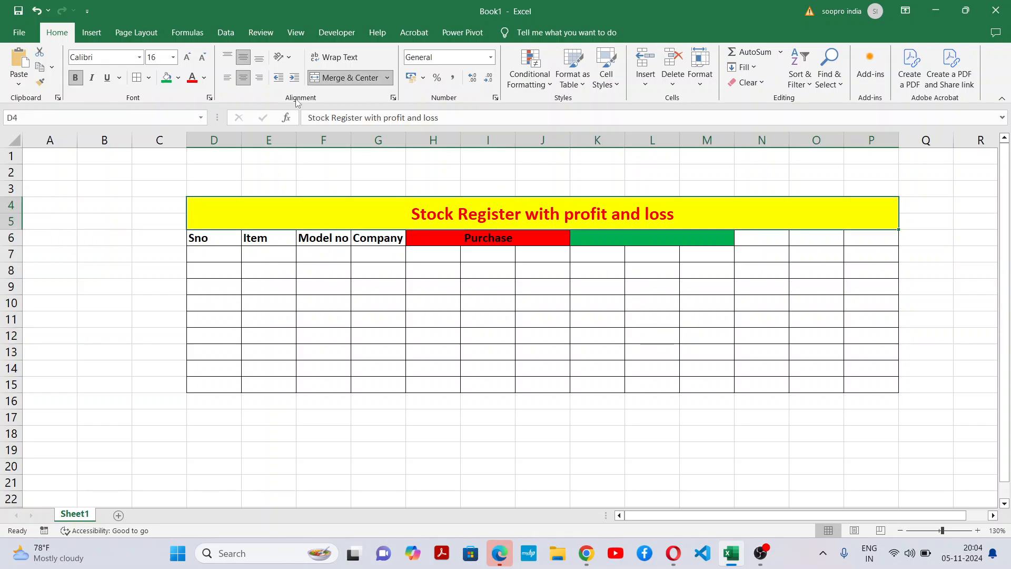
left_click(179, 77)
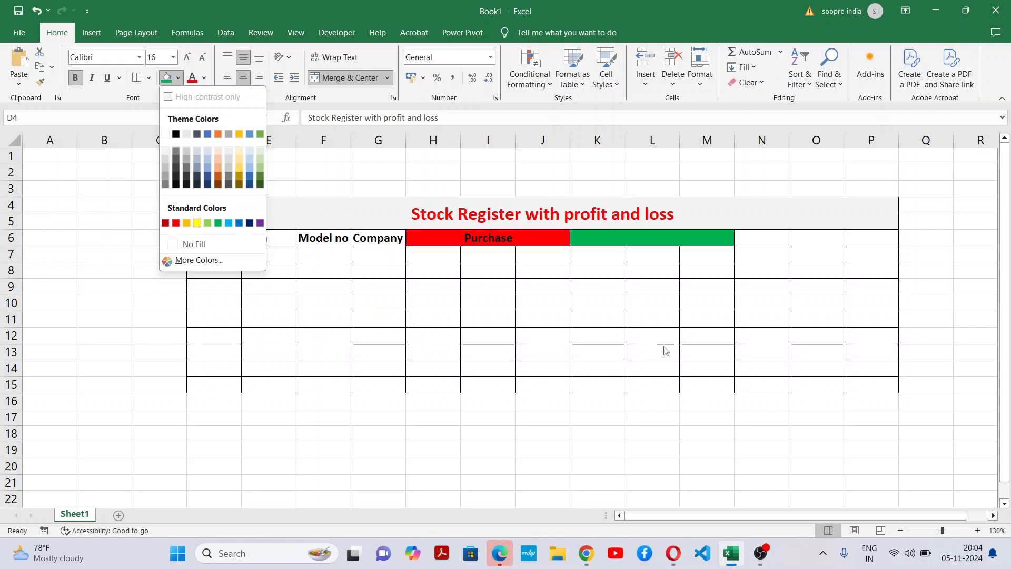
left_click(166, 151)
Step: Enter the heading "Sale" in the merged green cell K6:M6
left_click(621, 239)
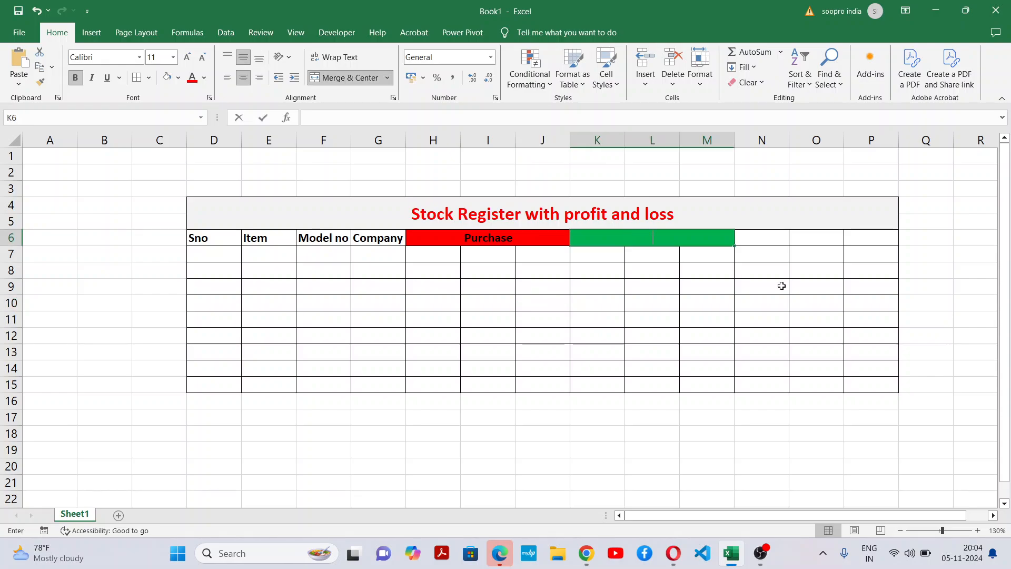
type("Sale")
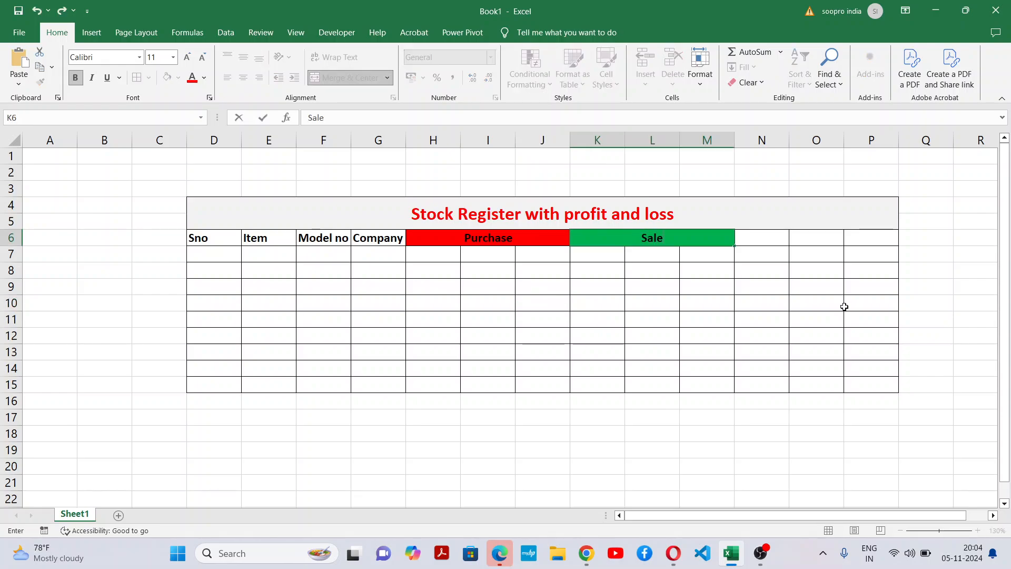
left_click(843, 306)
Step: Fill N6:O6 with standard orange, and merge and center the two cells
left_click_drag(759, 233, 839, 235)
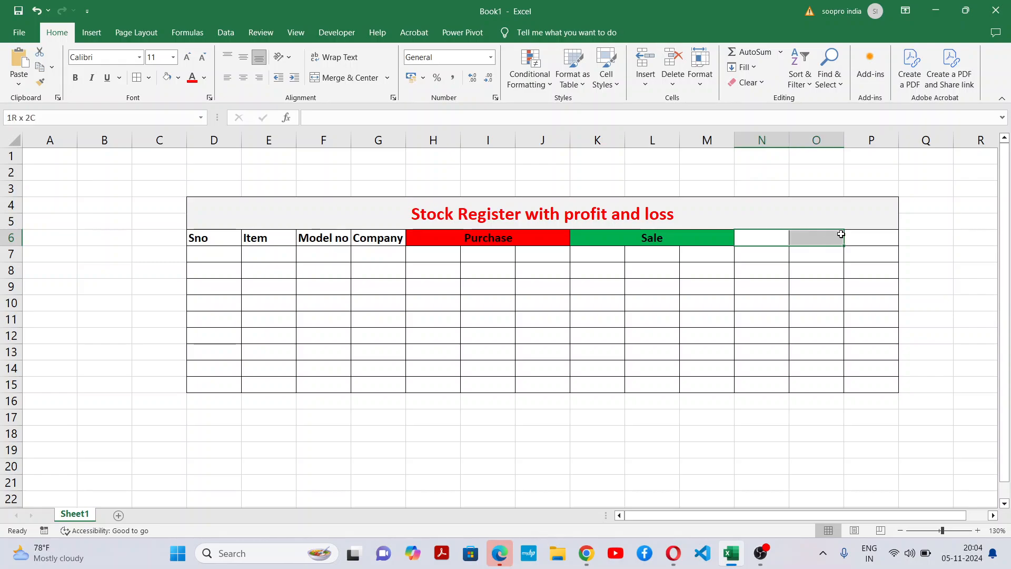
left_click(179, 77)
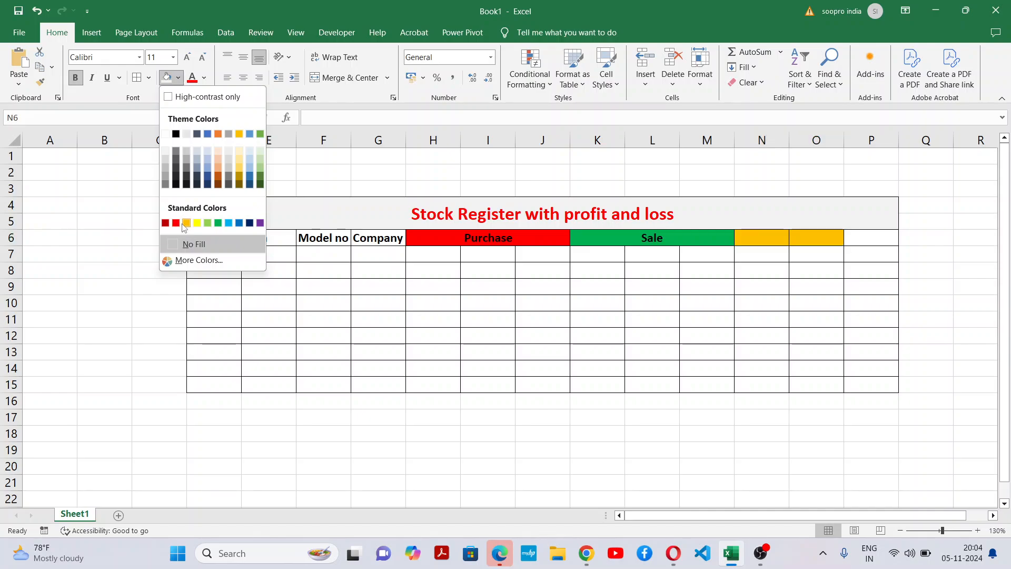
left_click(186, 223)
left_click(328, 78)
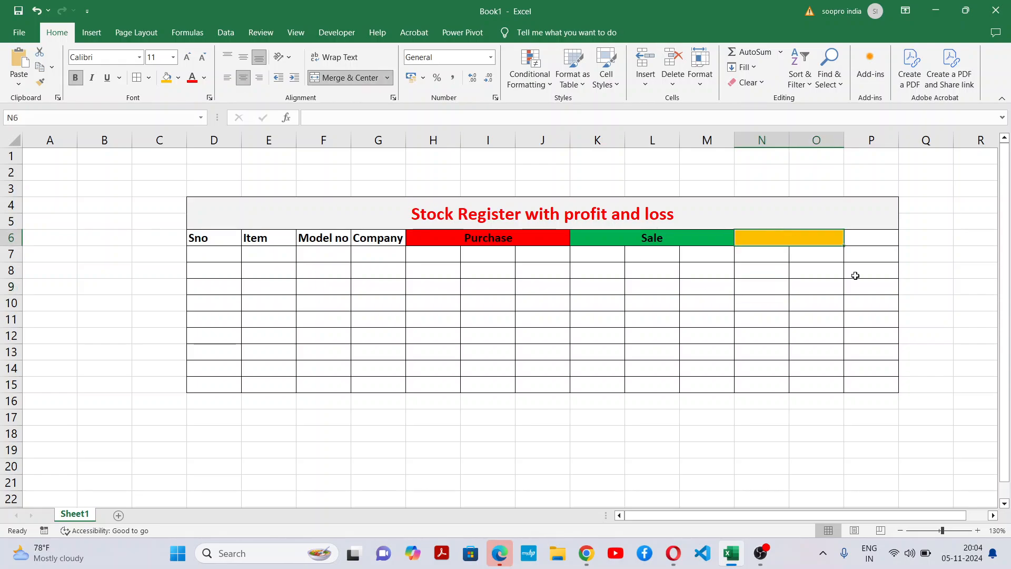
Step: Enter the heading "Closing Stock" in the merged orange cell N6:O6
type("C")
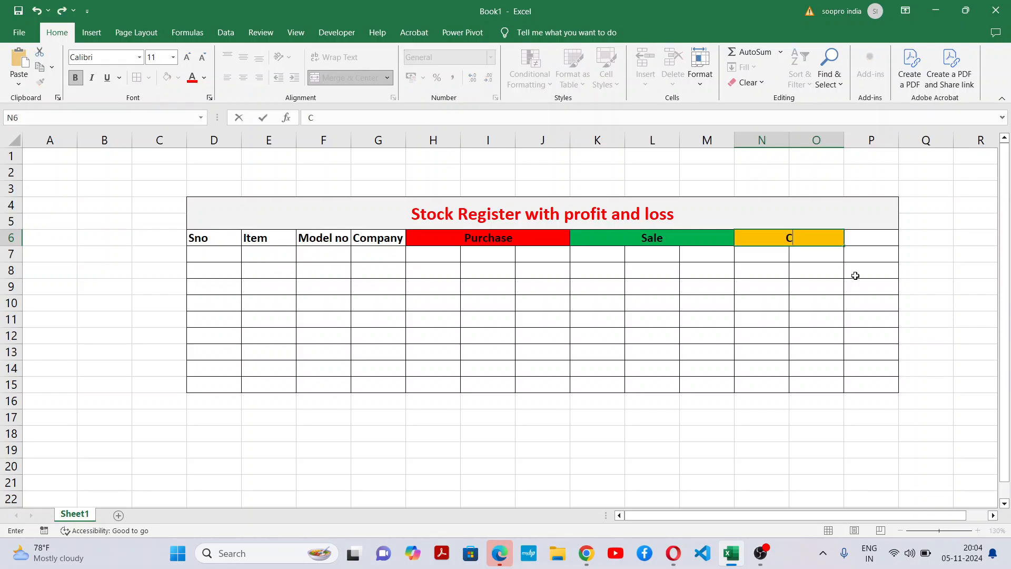
type("losing Stock")
left_click(849, 273)
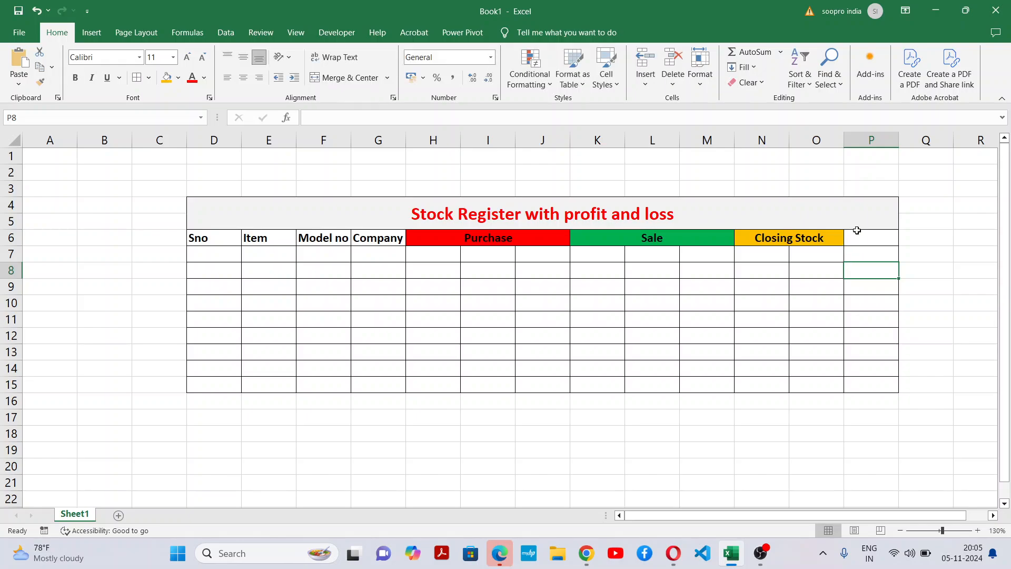
Step: Merge and center P6:P7 with middle alignment, and enter the heading "Profit & Loss" with a line break before "Loss"
left_click_drag(861, 239, 866, 254)
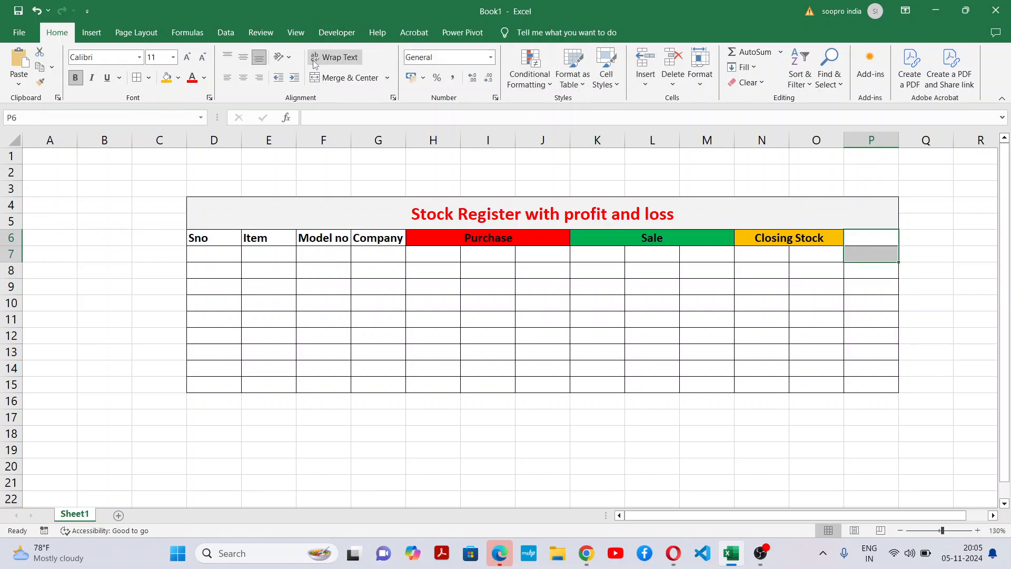
left_click(329, 79)
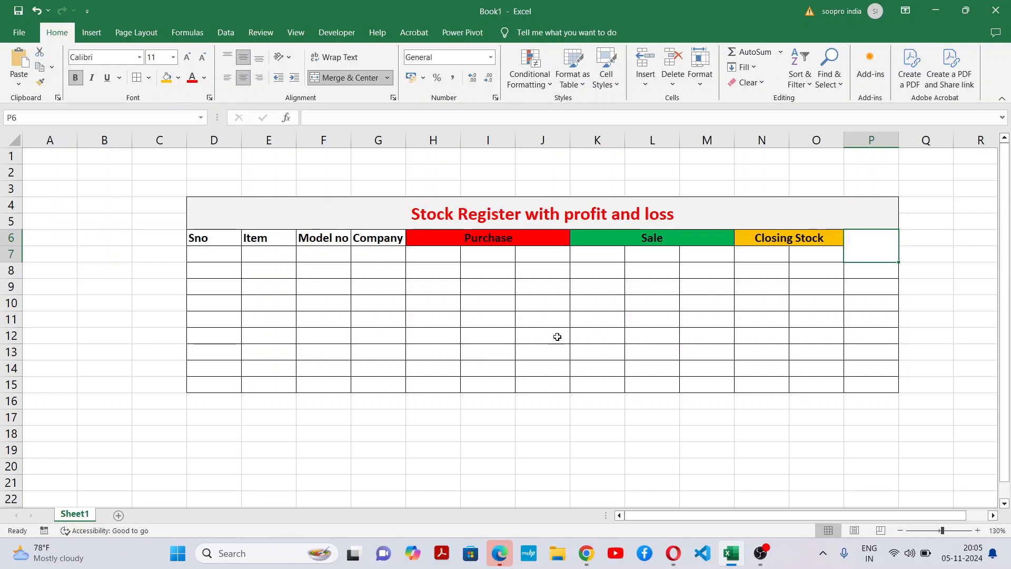
left_click(849, 299)
left_click(868, 250)
double_click(869, 249)
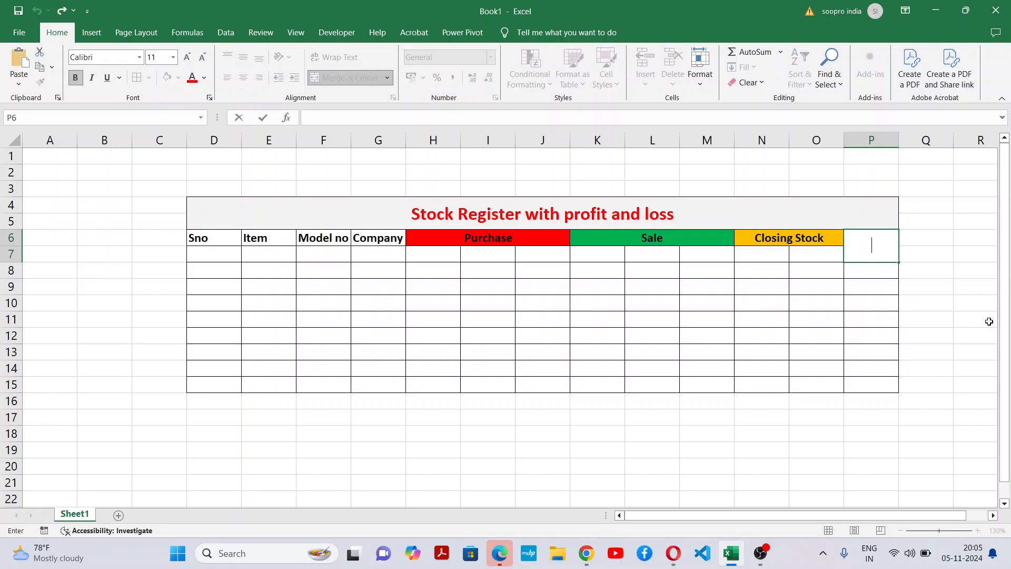
type("Profit &")
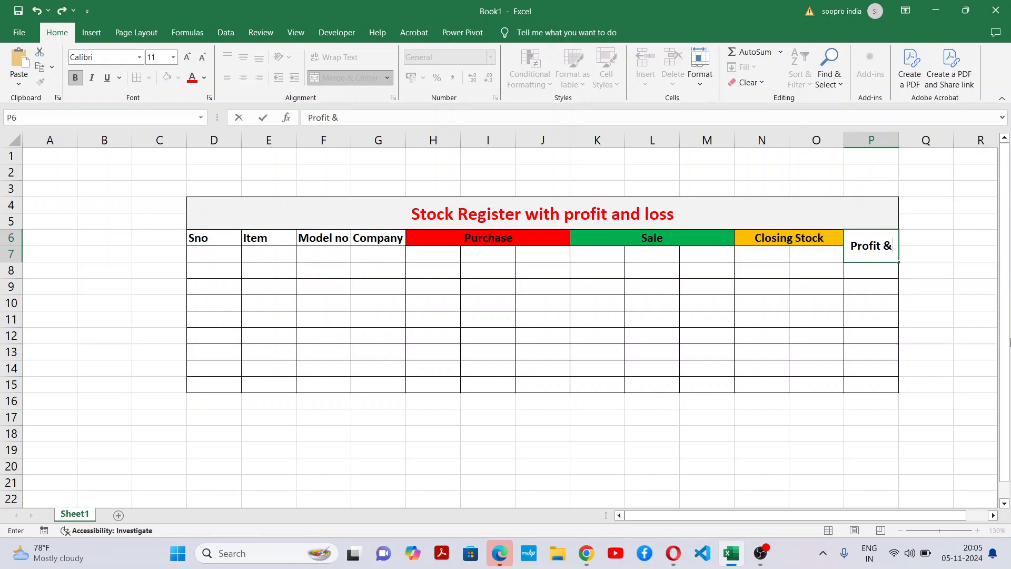
key("alt+Return")
type("Loss")
left_click(831, 373)
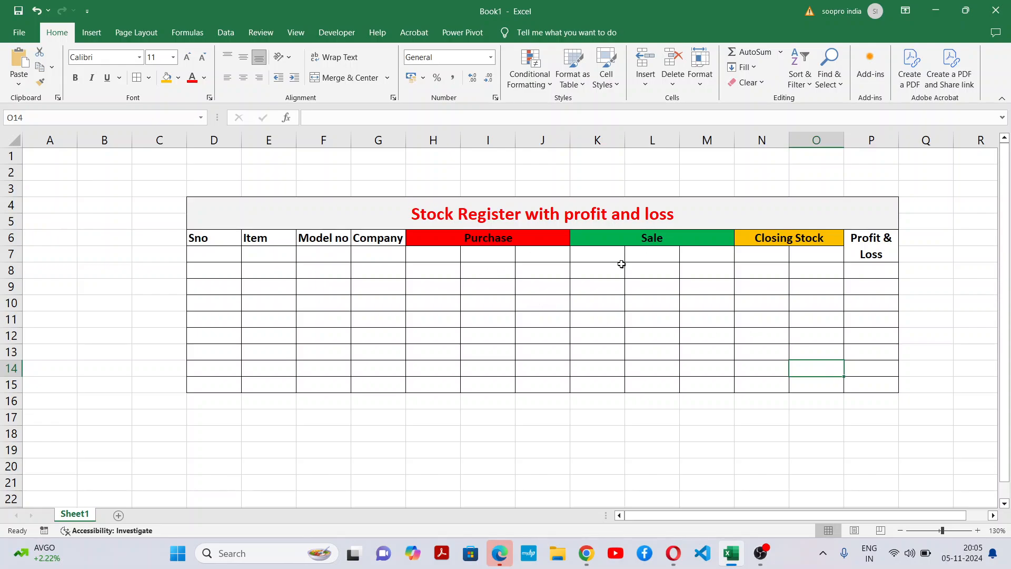
Step: Merge and center the Sno heading over D6:D7 and the Item heading over E6:E7, both with middle alignment
left_click(221, 241)
left_click_drag(221, 245, 221, 251)
left_click(220, 250)
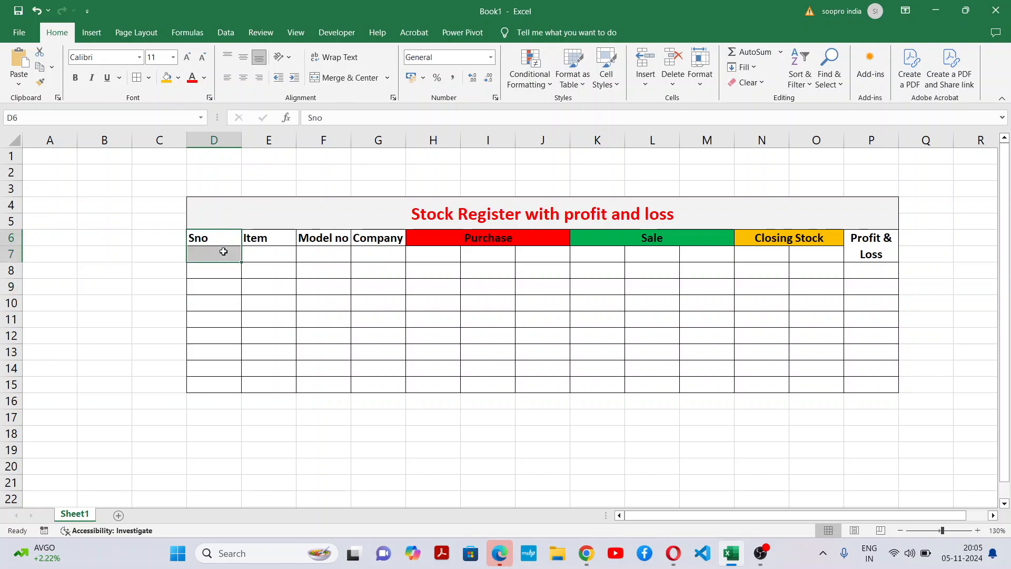
left_click(346, 77)
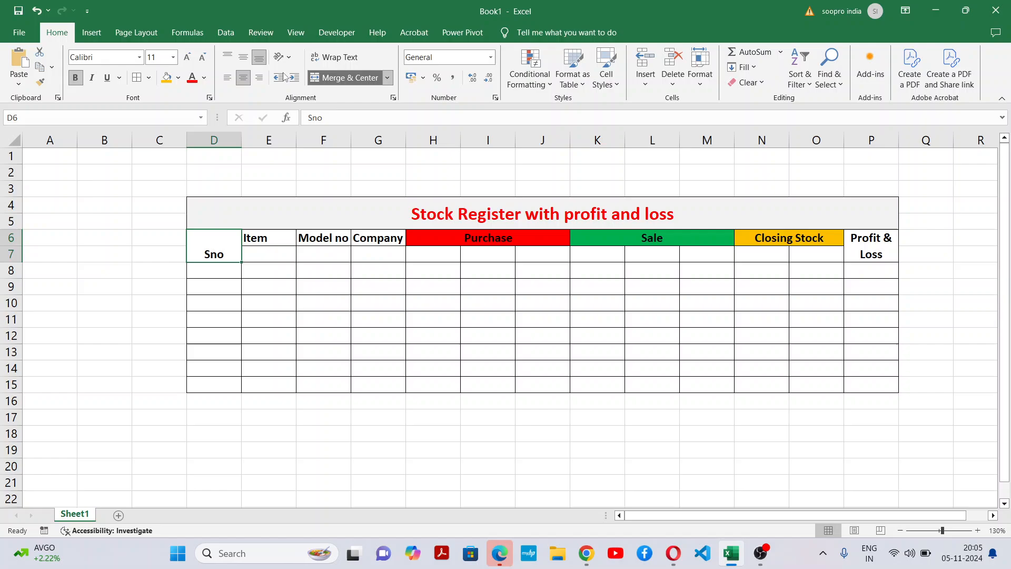
left_click(242, 59)
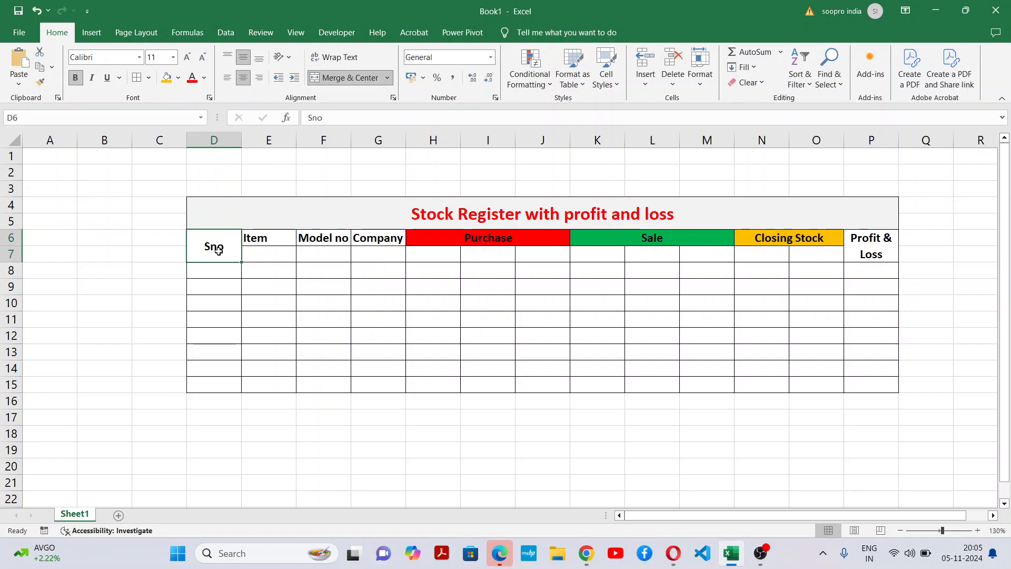
left_click(267, 318)
left_click_drag(270, 234, 271, 256)
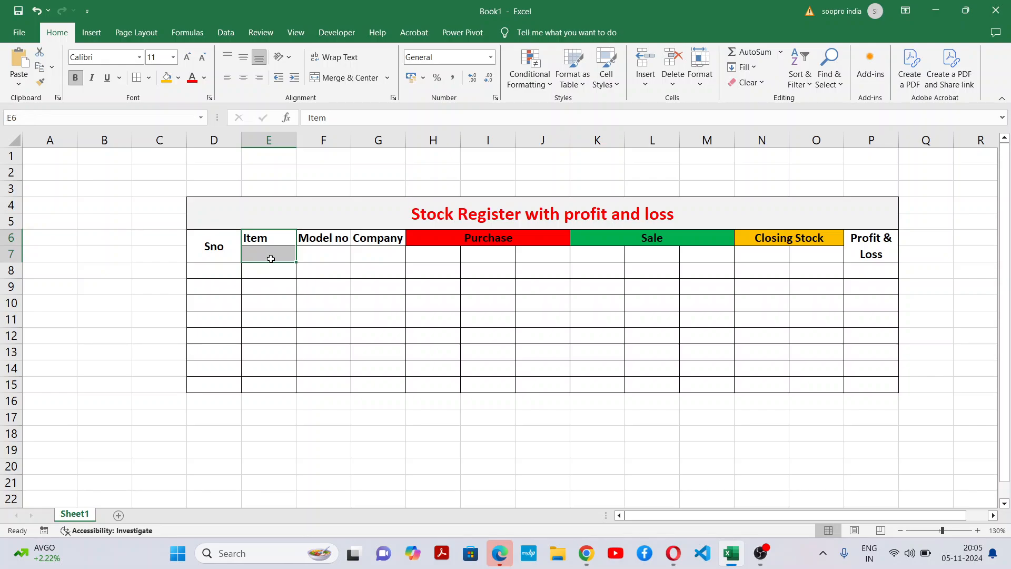
left_click(343, 77)
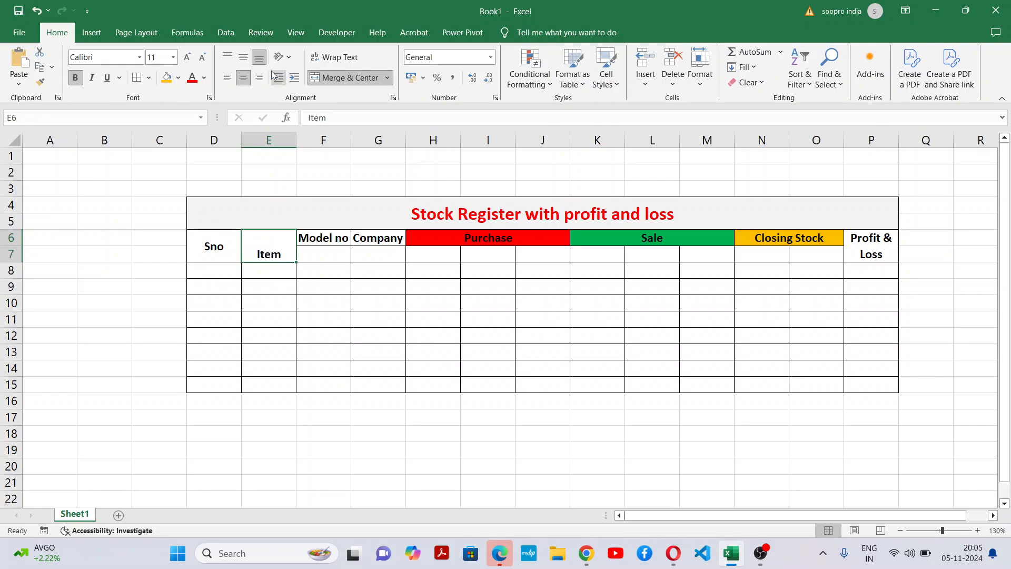
left_click(241, 60)
Step: Merge and center the Model no heading over F6:F7 and the Company heading over G6:G7, both with middle alignment
mouse_move(334, 236)
left_mouse_down()
mouse_move(331, 264)
mouse_move(372, 242)
mouse_move(375, 256)
left_mouse_up()
left_click(358, 79)
left_click(243, 56)
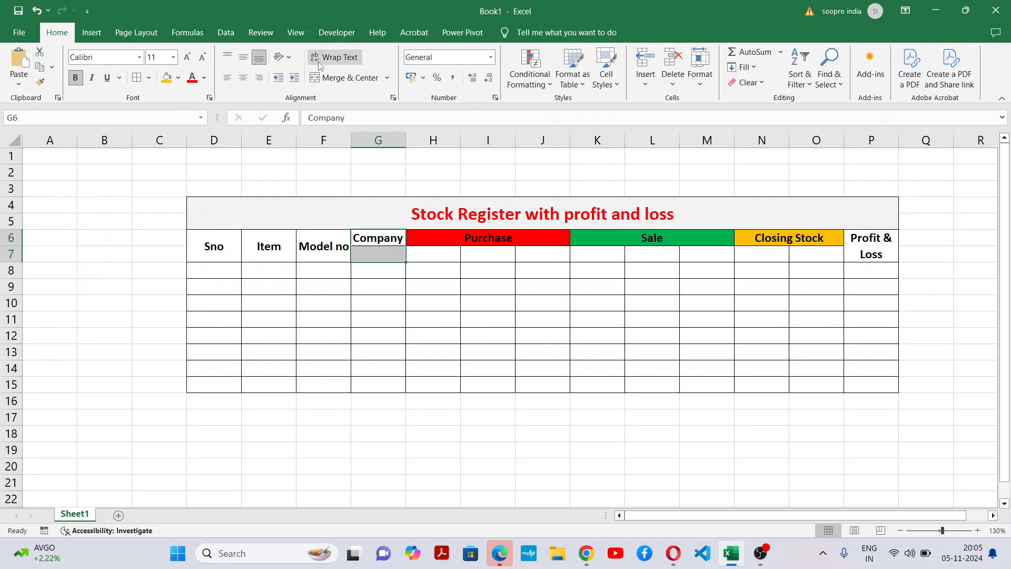
left_click(324, 79)
left_click(242, 57)
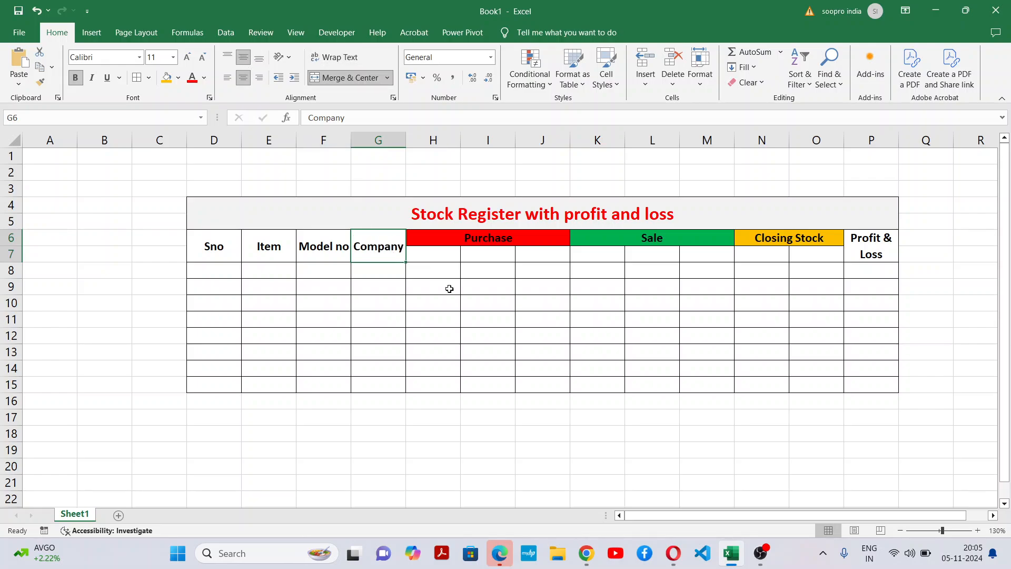
left_click(448, 302)
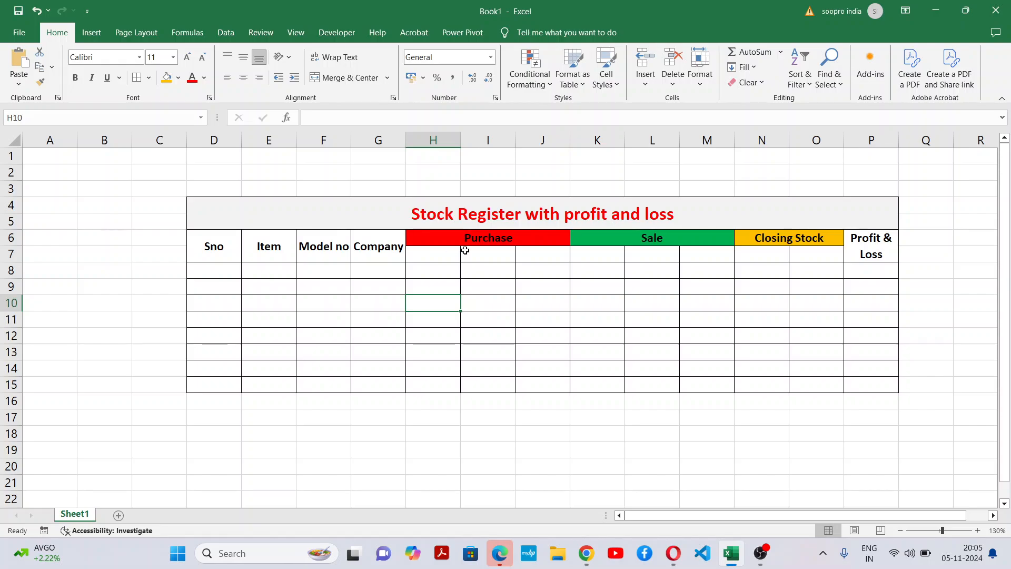
Step: Enter the subheading "Qty" in cell H7 under Purchase
left_click(435, 255)
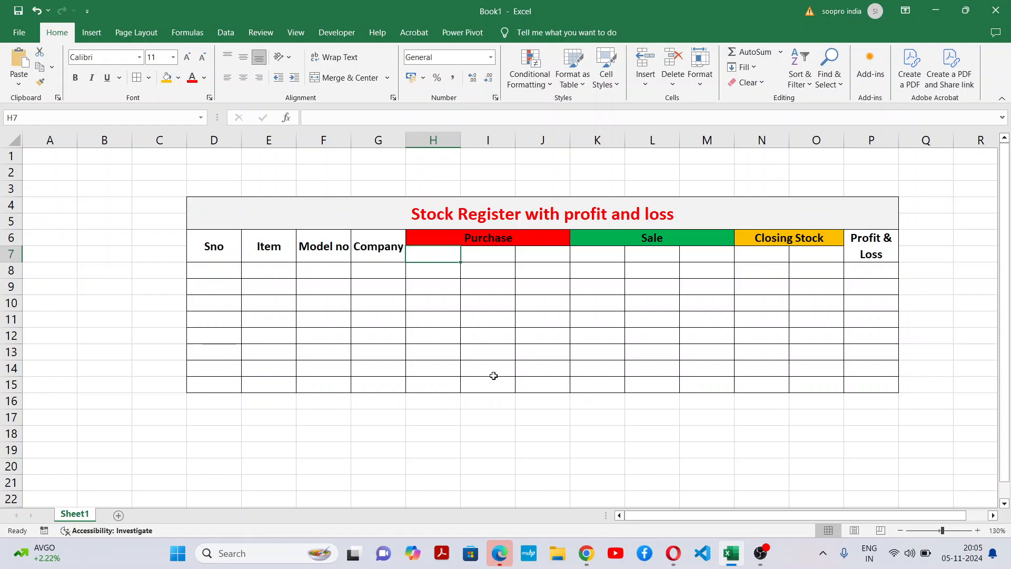
type("Qty")
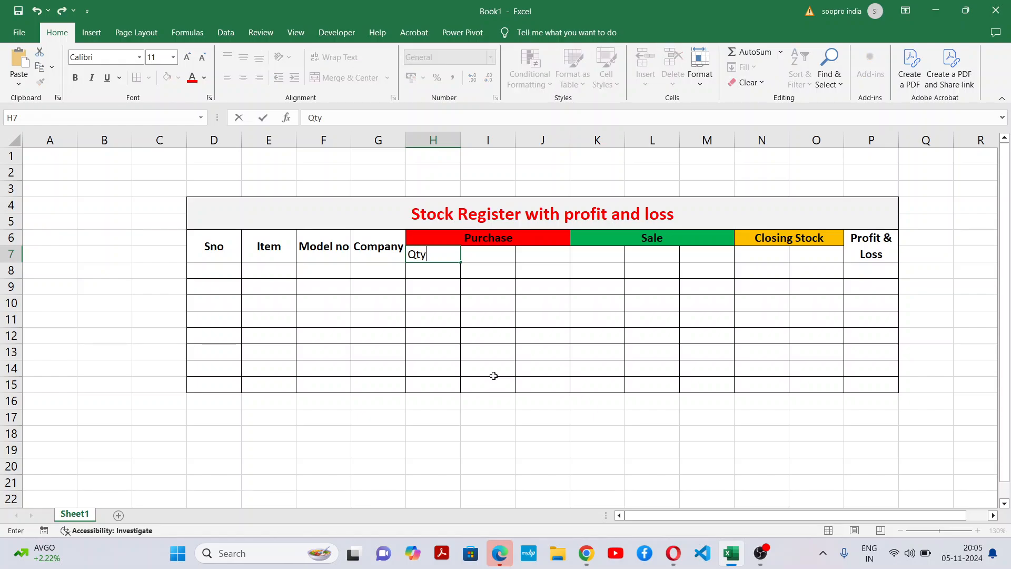
left_click(526, 350)
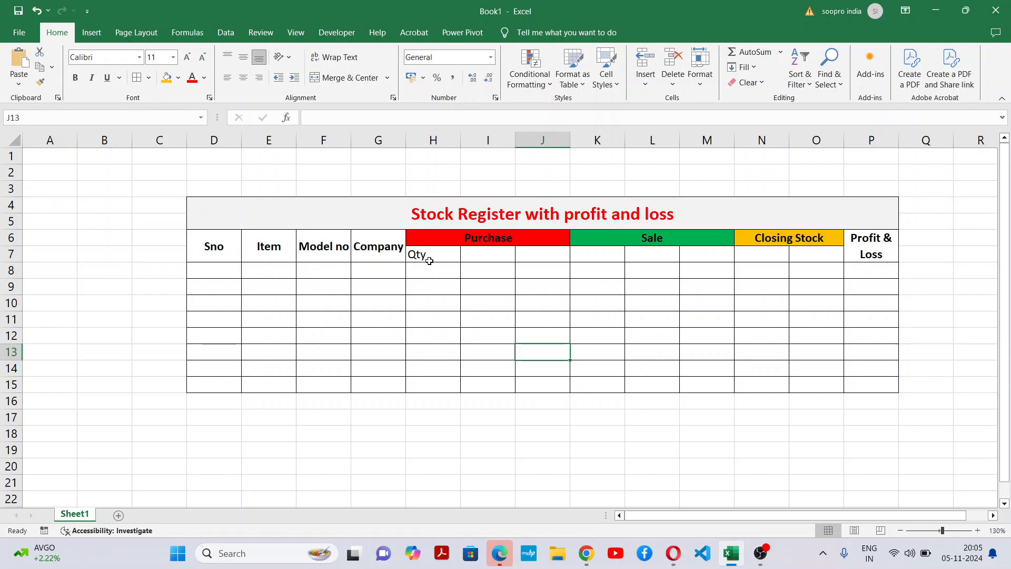
Step: Center the contents of the table range D6:P15 horizontally and apply bold to the subheading cells H7:M7
left_click_drag(194, 244, 862, 381)
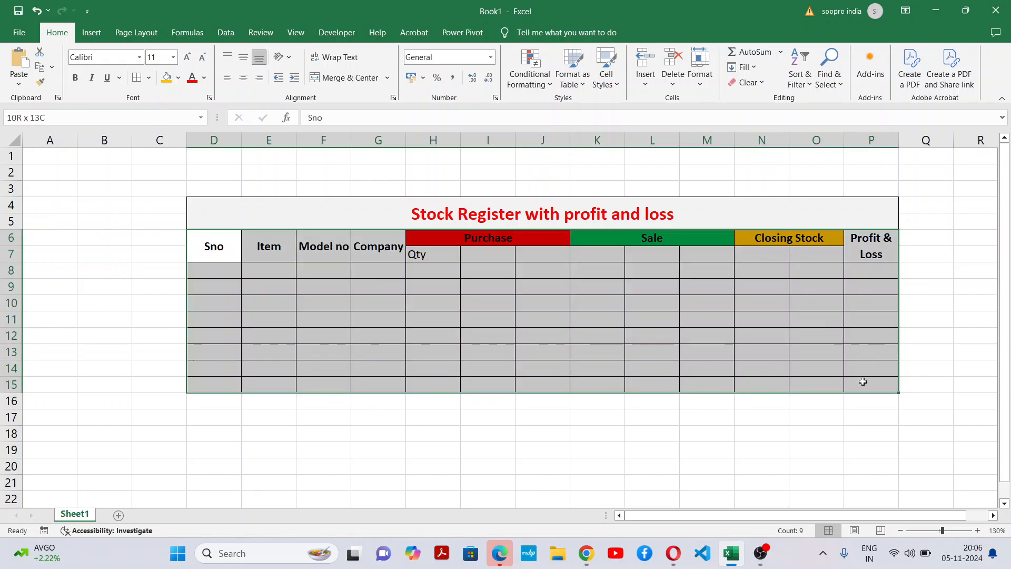
left_click(243, 79)
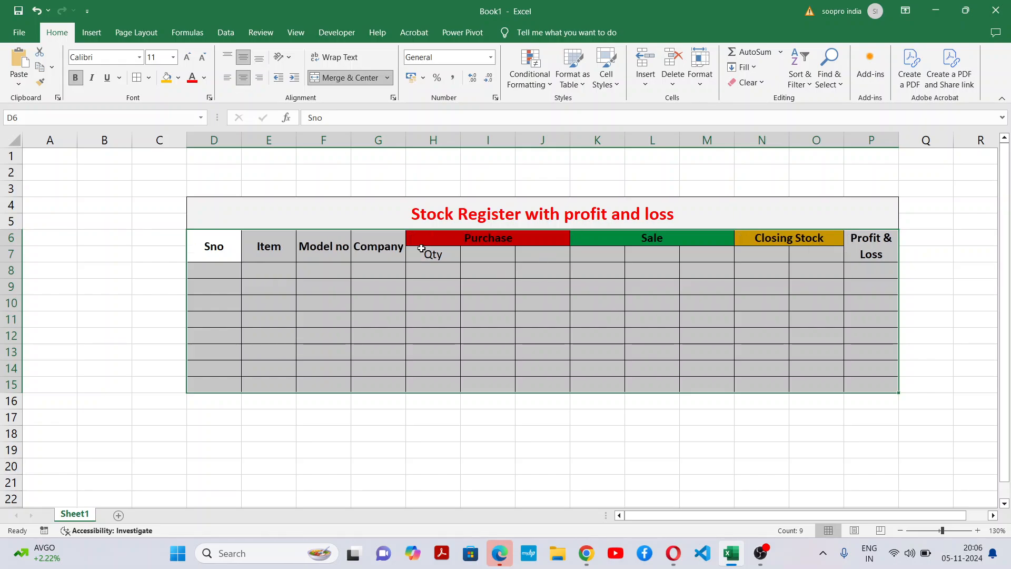
left_click(449, 292)
left_click_drag(433, 256, 717, 255)
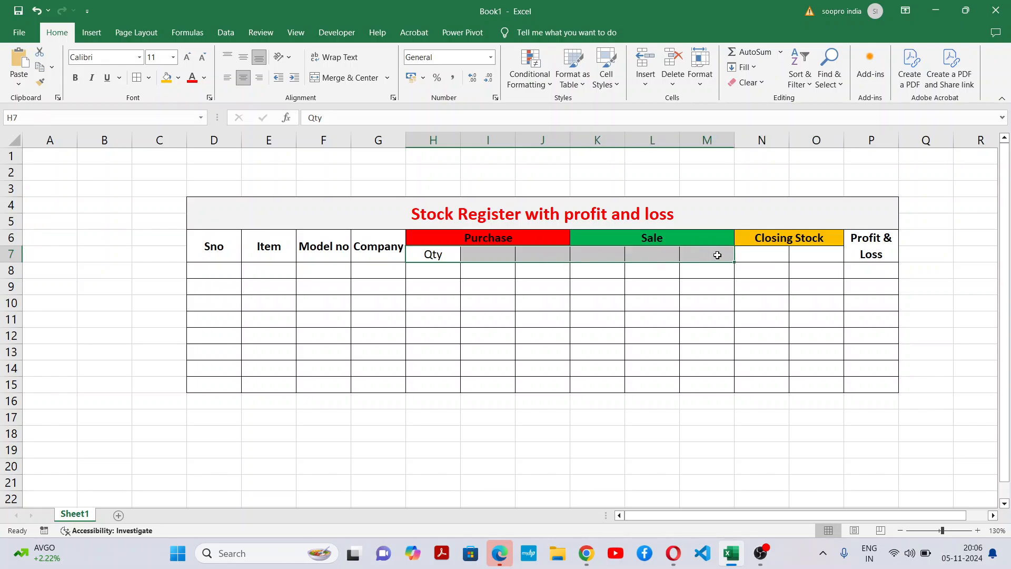
key("ctrl+b")
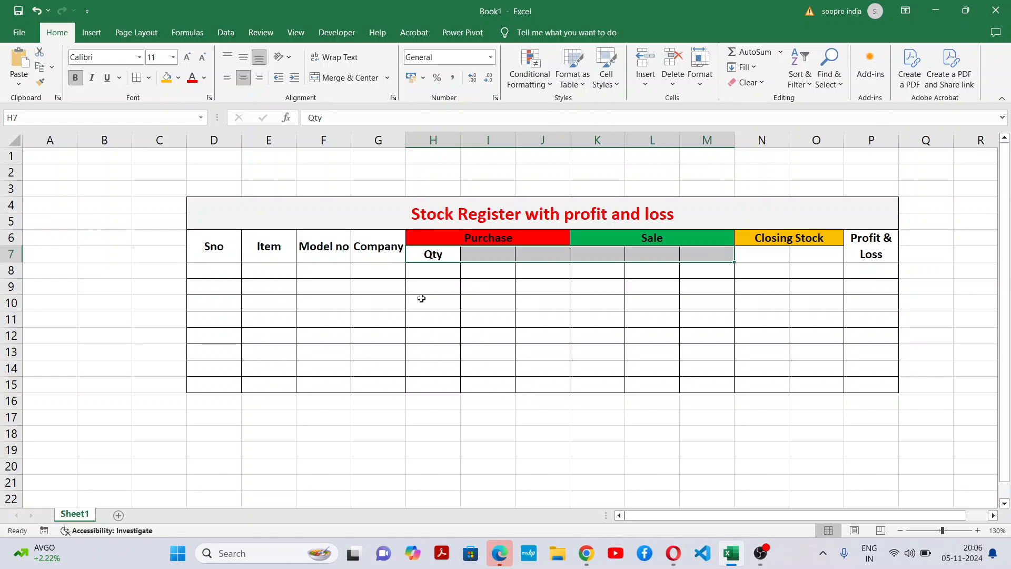
Step: Widen column I under Purchase, and delete two empty columns before the table, starting at column A
left_click(488, 254)
left_click_drag(520, 142, 559, 142)
left_click(63, 140)
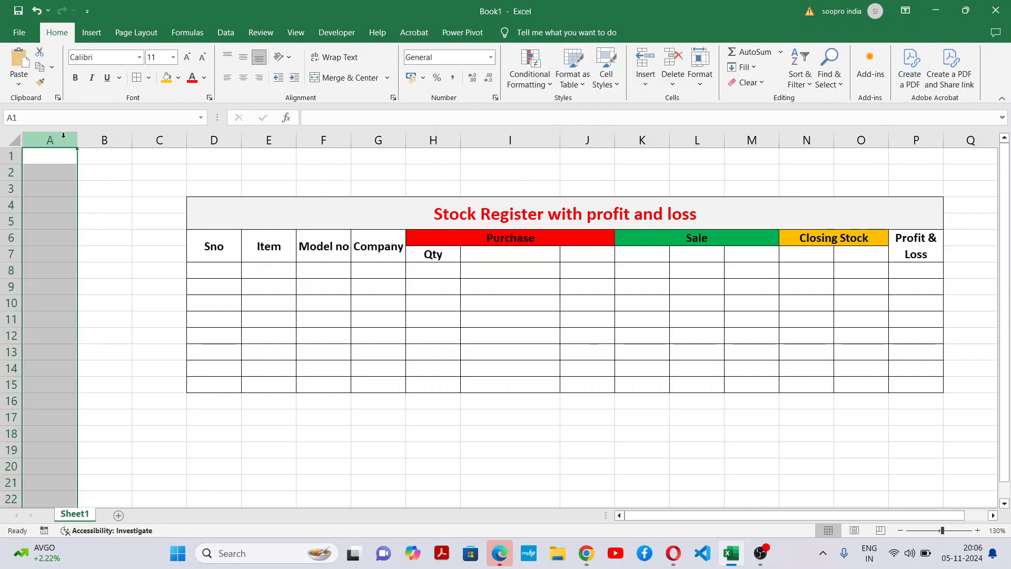
key("ctrl+minus")
key("ctrl+minus")
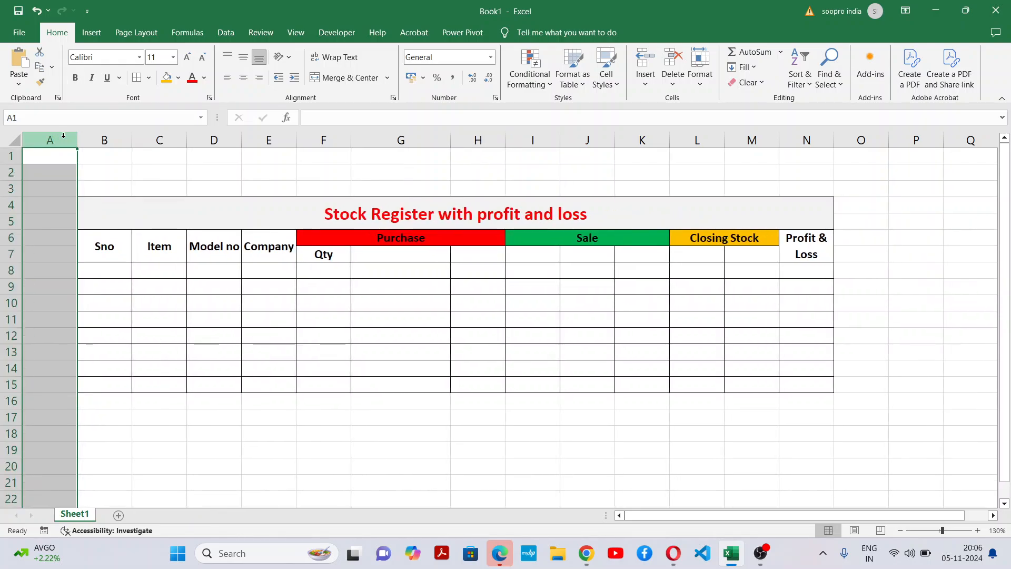
Step: Enter the subheadings "Rate Per Qty" in G7 and "Amount" in H7 under Purchase
left_click(408, 288)
left_click(406, 254)
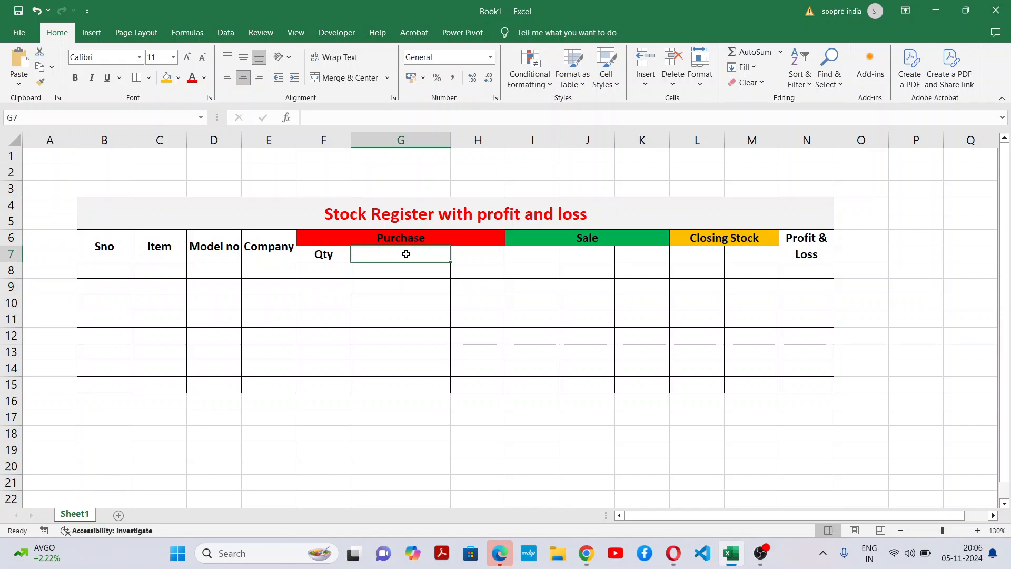
type("Rate")
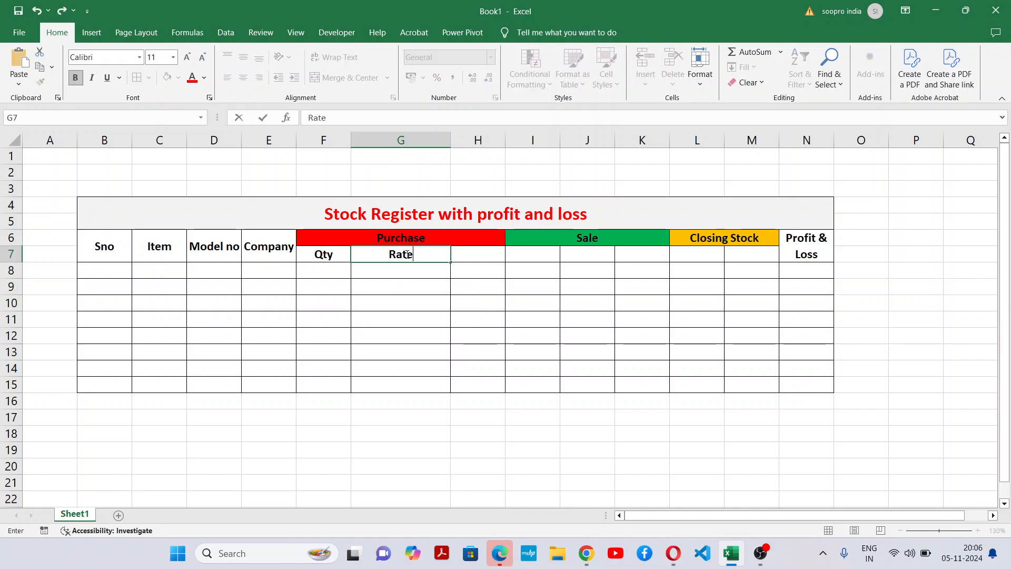
type(" Per Q")
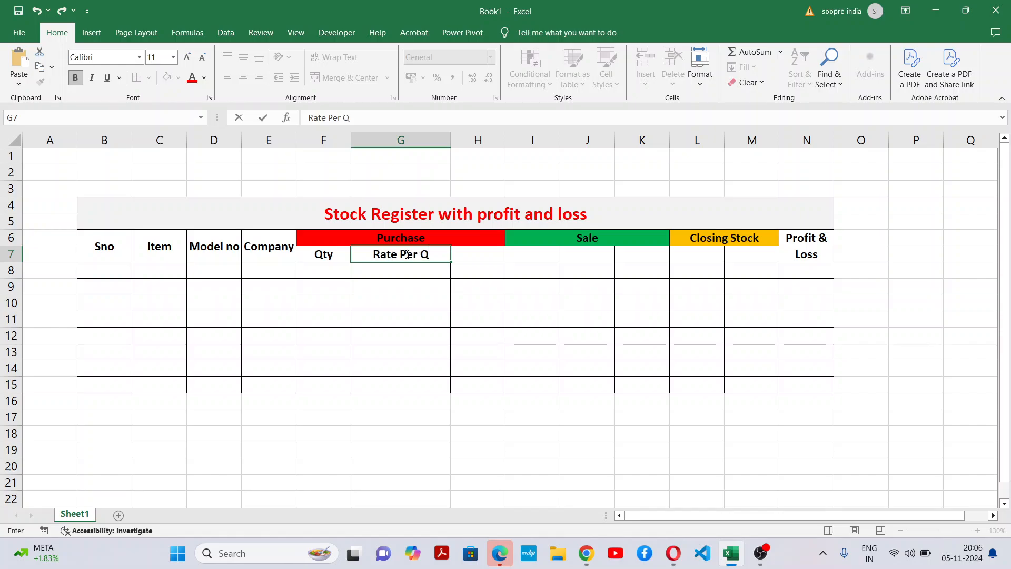
type("ty")
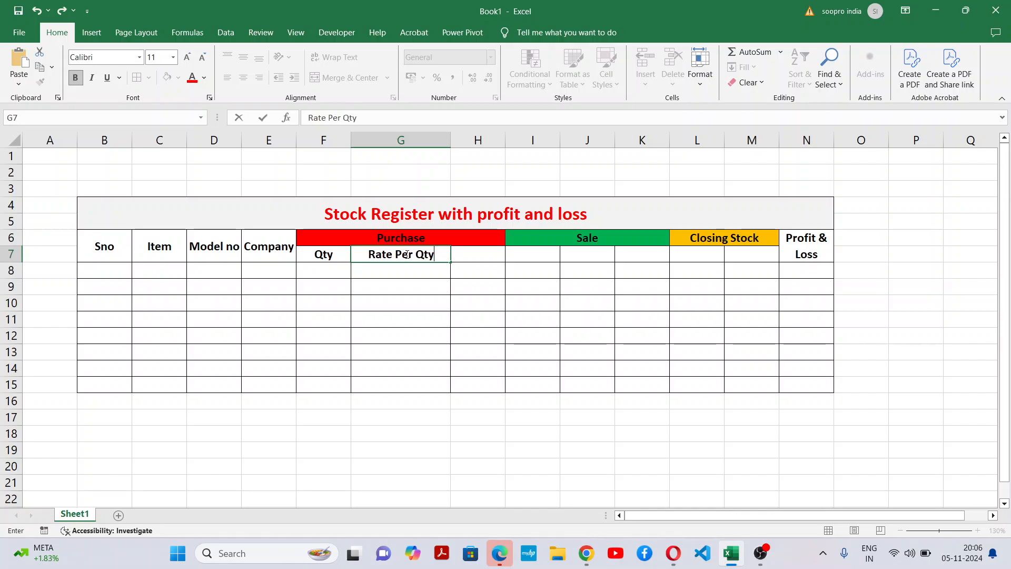
left_click(476, 300)
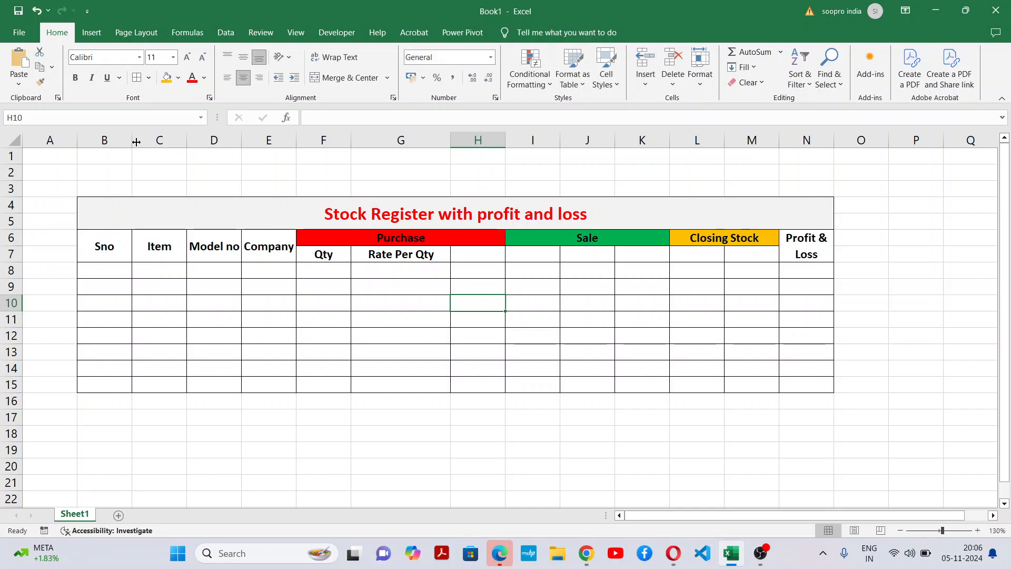
left_click(468, 255)
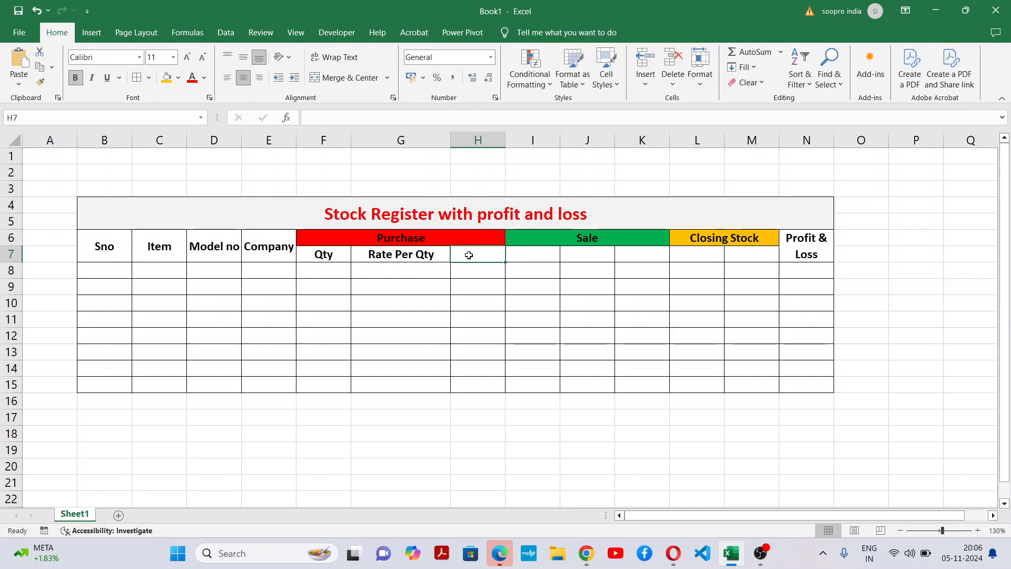
type("Amount")
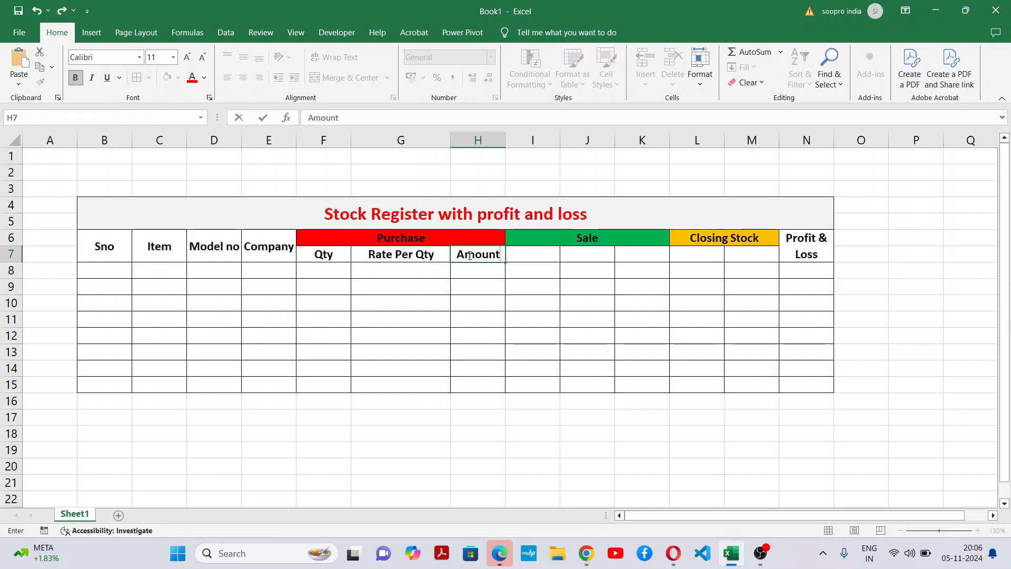
left_click(520, 302)
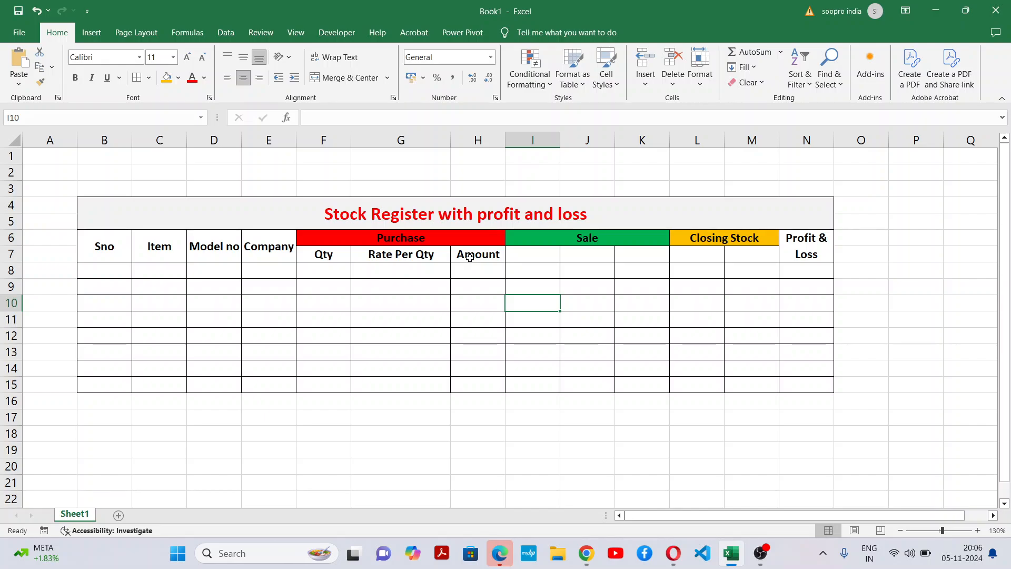
Step: Copy the three Purchase subheadings in F7:H7 to I7:K7 under Sale
left_click_drag(309, 252, 459, 260)
key("ctrl+c")
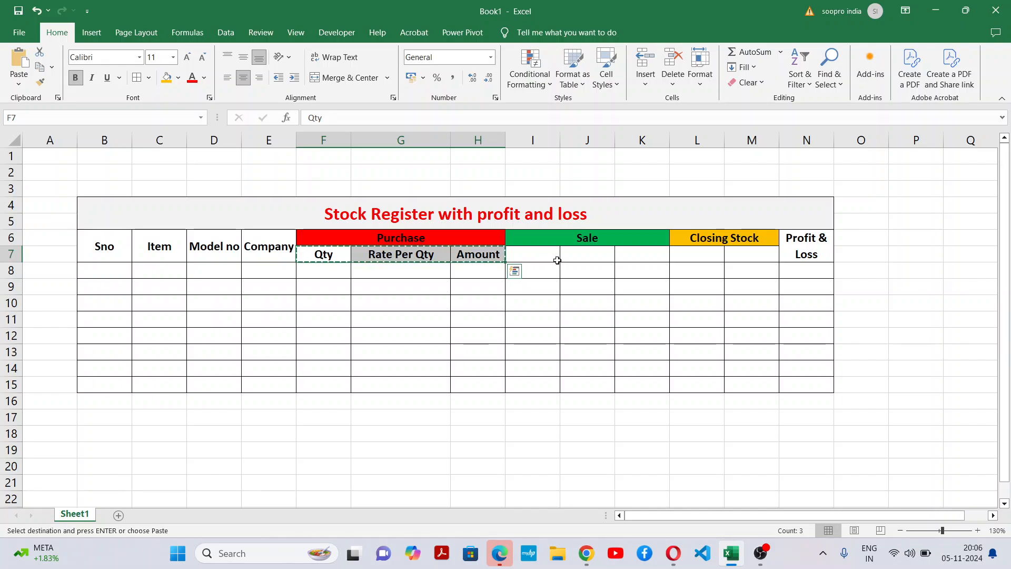
left_click(535, 253)
key("ctrl+v")
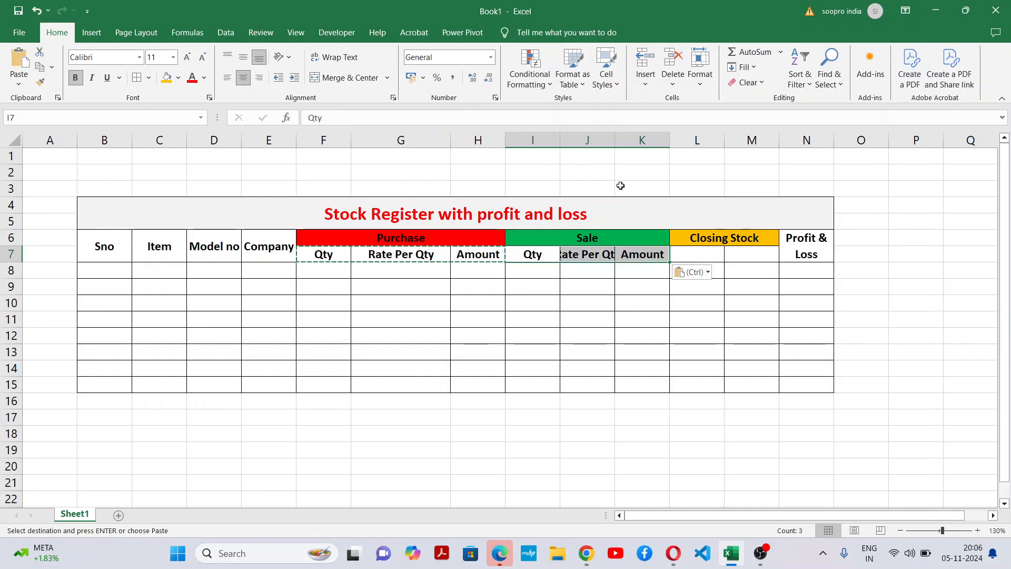
Step: Widen column J to fit the Rate Per Qty subheading with some spare room, and clear the copy marquee
double_click(614, 139)
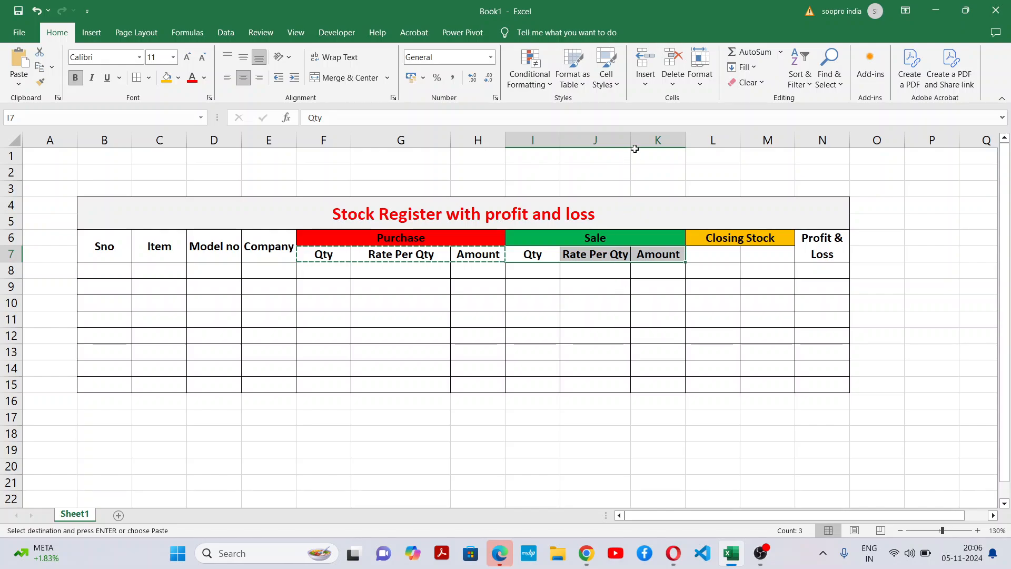
left_click_drag(630, 140, 656, 135)
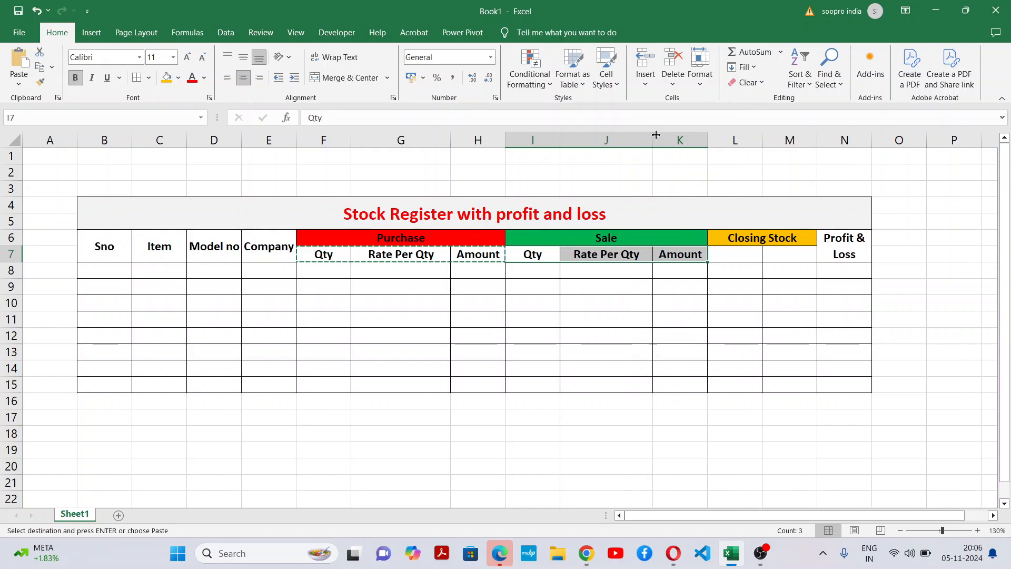
left_click(562, 287)
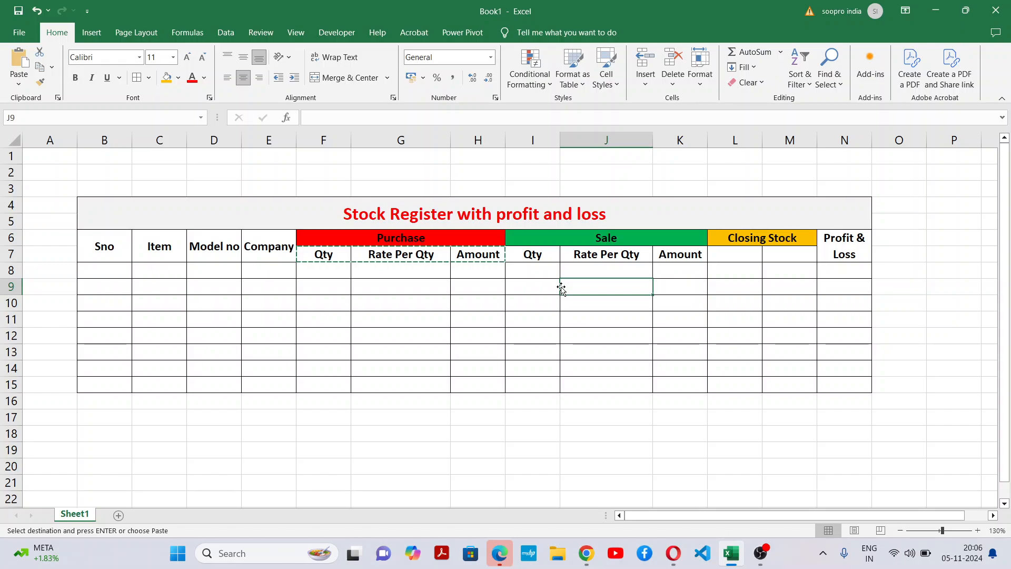
key("Escape")
left_click(681, 271)
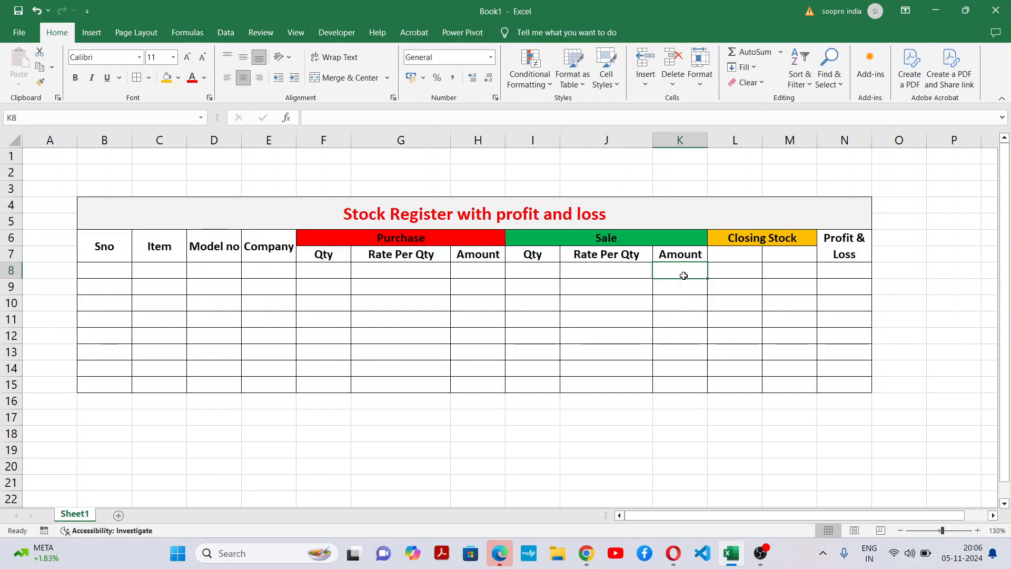
Step: Enter the subheadings "Qty" in bold in L7 and "Amount" in M7 under Closing Stock
left_click(732, 253)
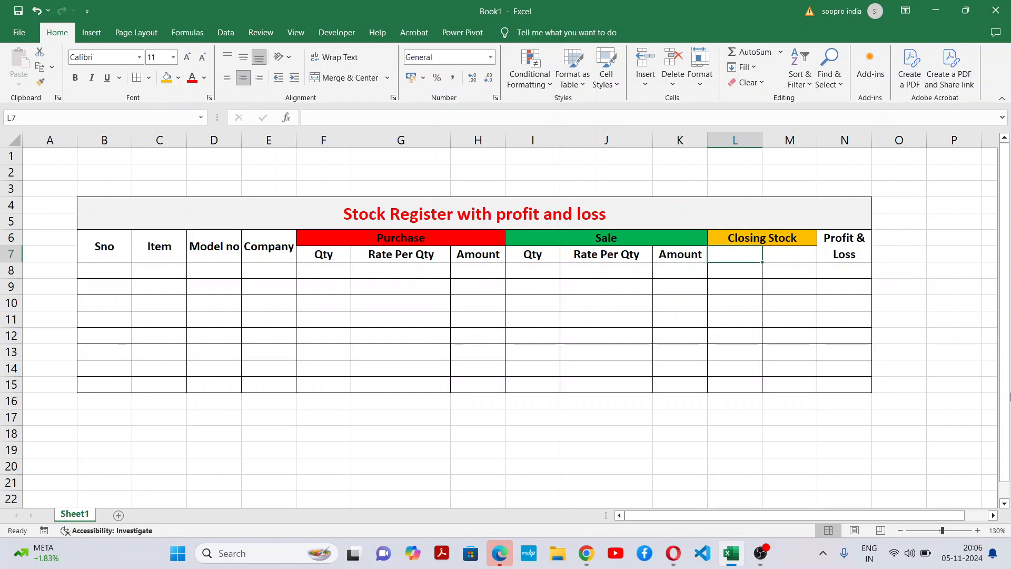
type("Aty")
key("BackSpace")
key("BackSpace")
key("BackSpace")
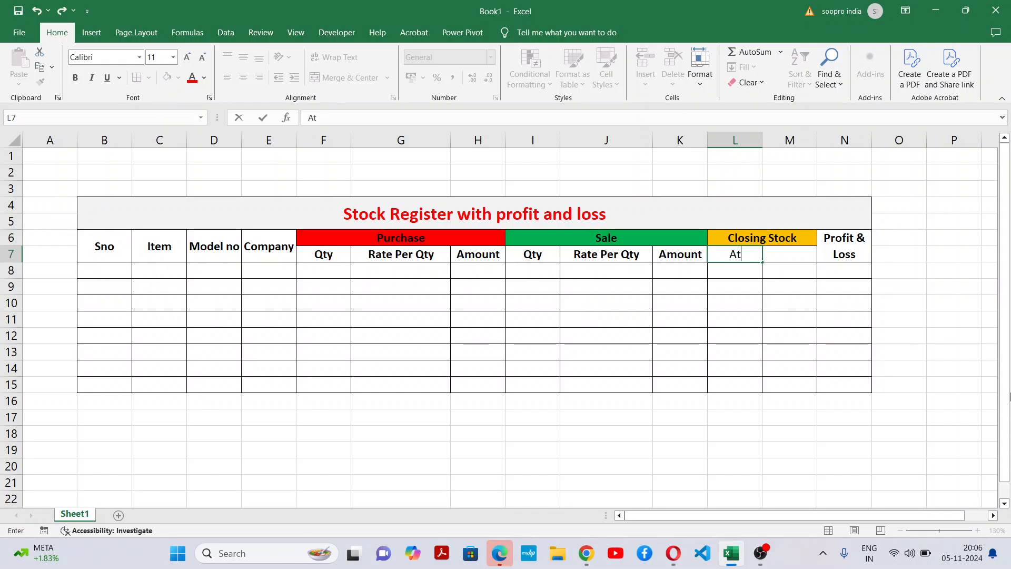
key("ctrl+b")
key("ctrl+b")
type("Qty")
key("BackSpace")
key("BackSpace")
key("BackSpace")
key("ctrl+b")
type("Qty")
key("Tab")
type("Amount")
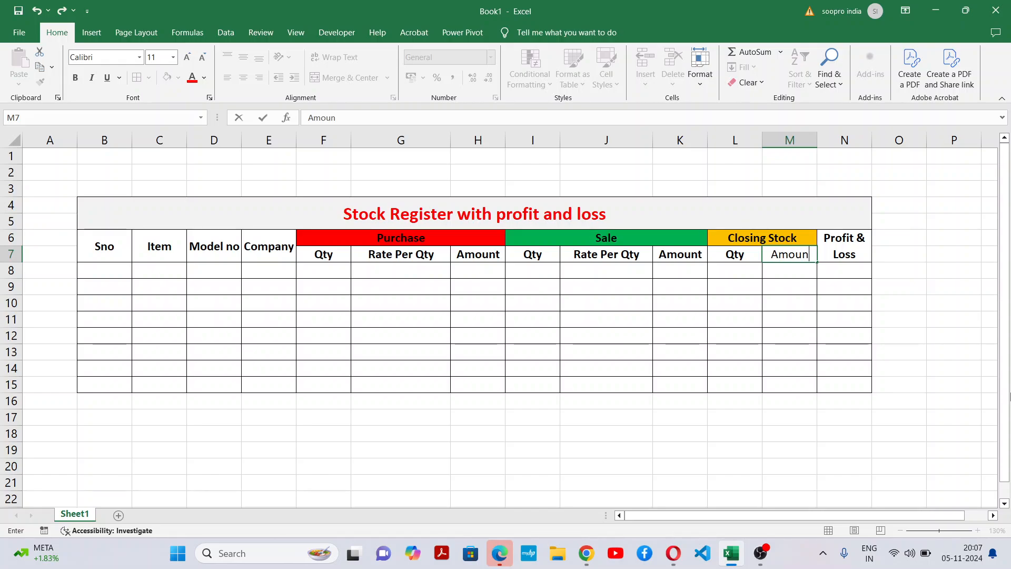
Step: Apply bold to the Amount subheading in M7 under Closing Stock
key("shift+Left")
key("shift+Left")
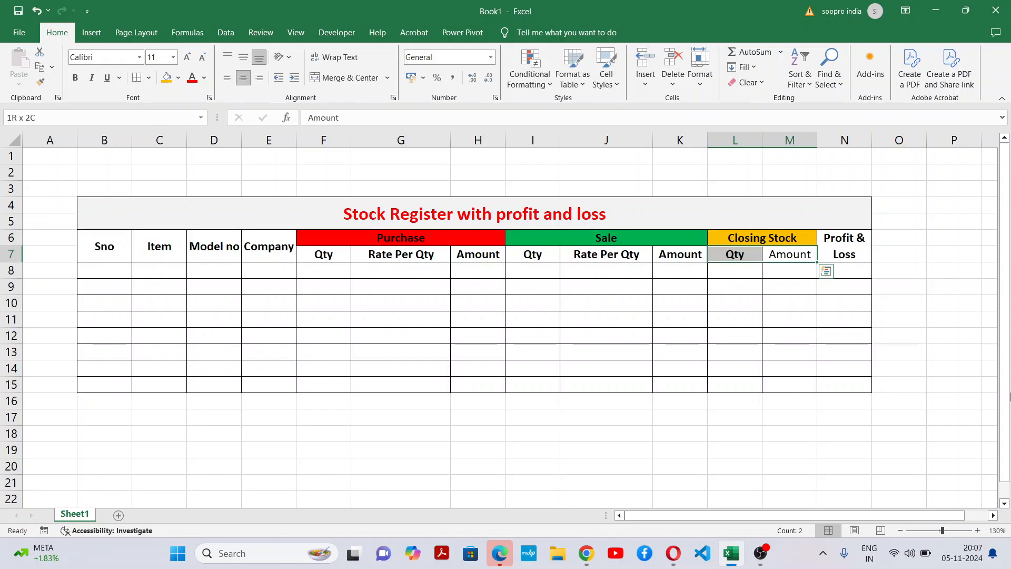
left_click(801, 258)
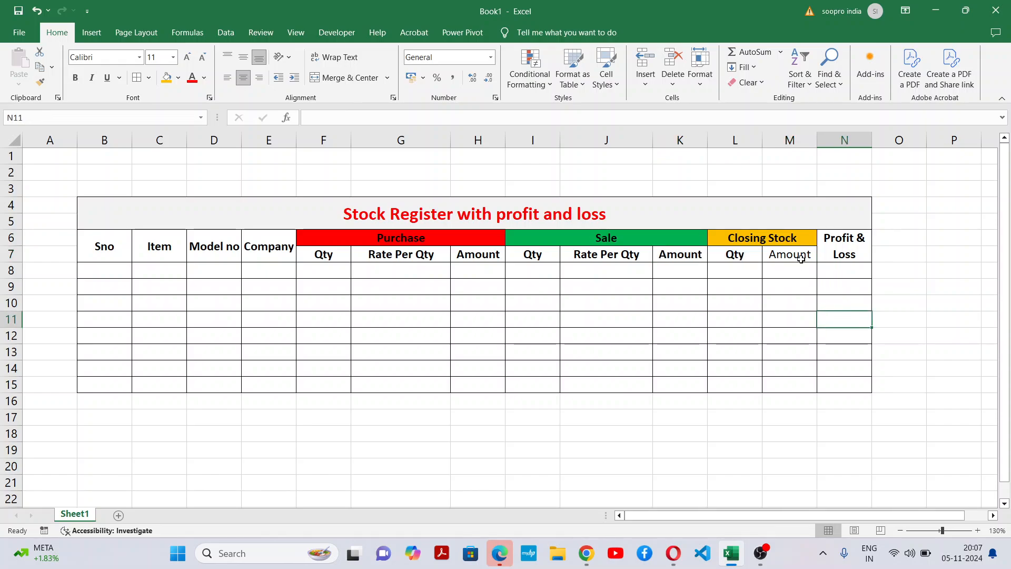
left_click(788, 330)
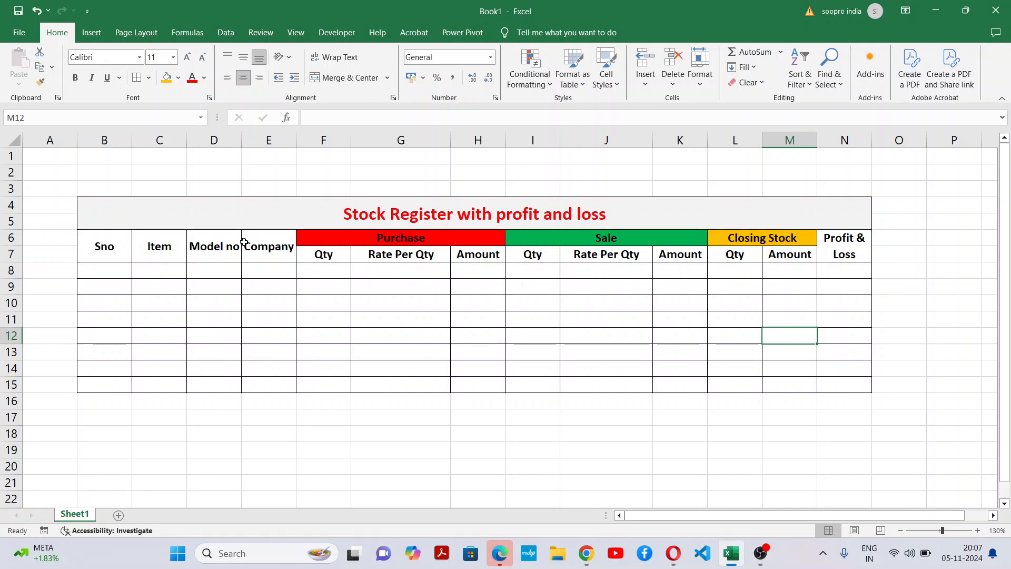
Step: Fill the merged title cell "Stock Register with profit and loss" with the second-lightest theme green
left_click(446, 215)
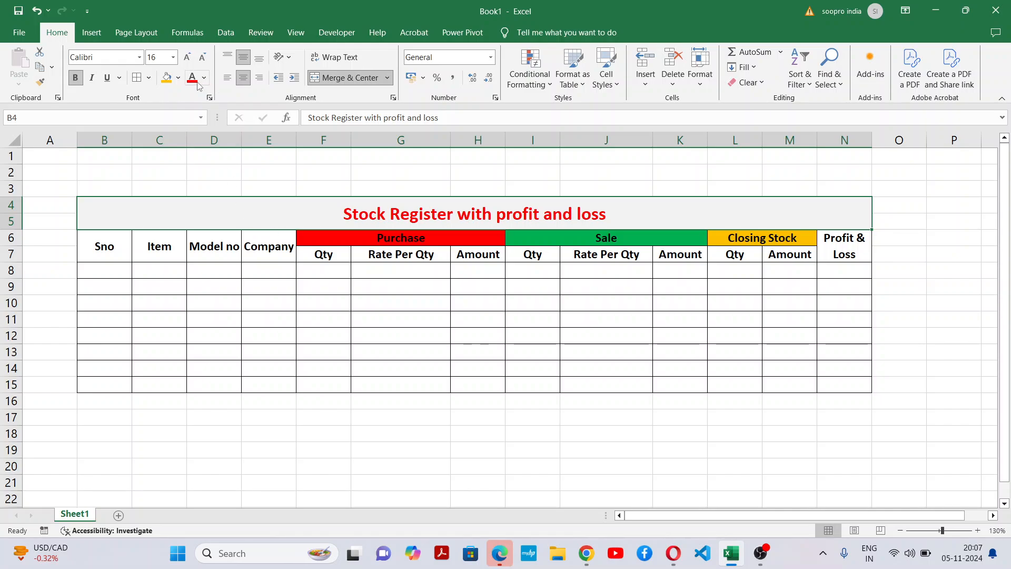
left_click(179, 80)
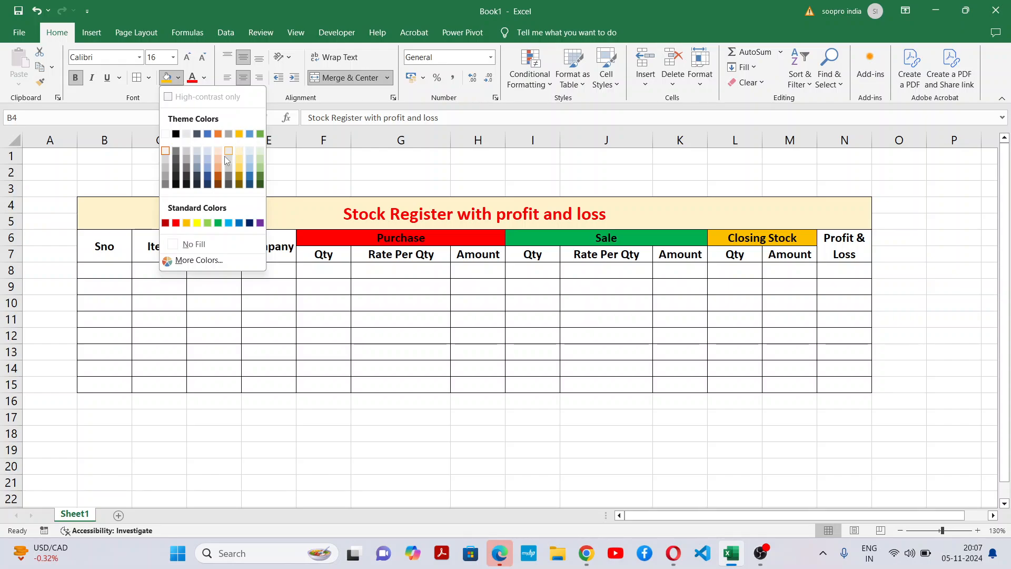
left_click(262, 157)
left_click(532, 286)
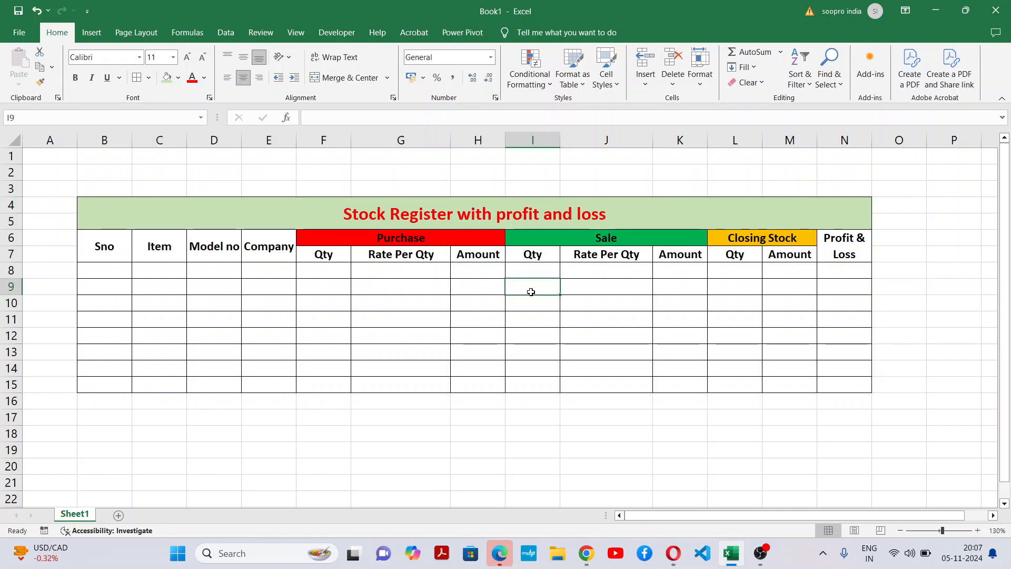
Step: Change the fill of the merged title cell B4 to the palest theme green
left_click(559, 210)
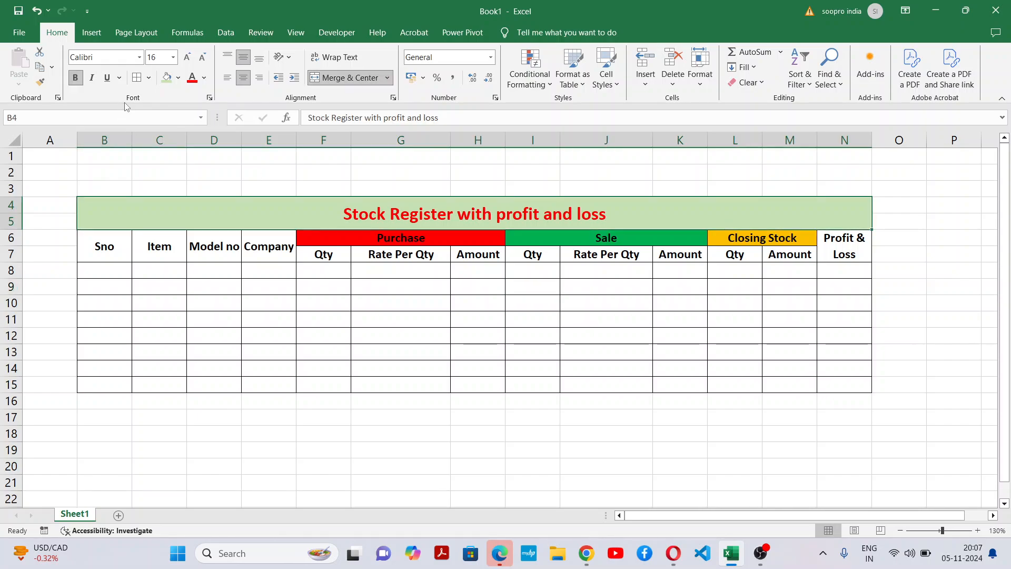
left_click(178, 78)
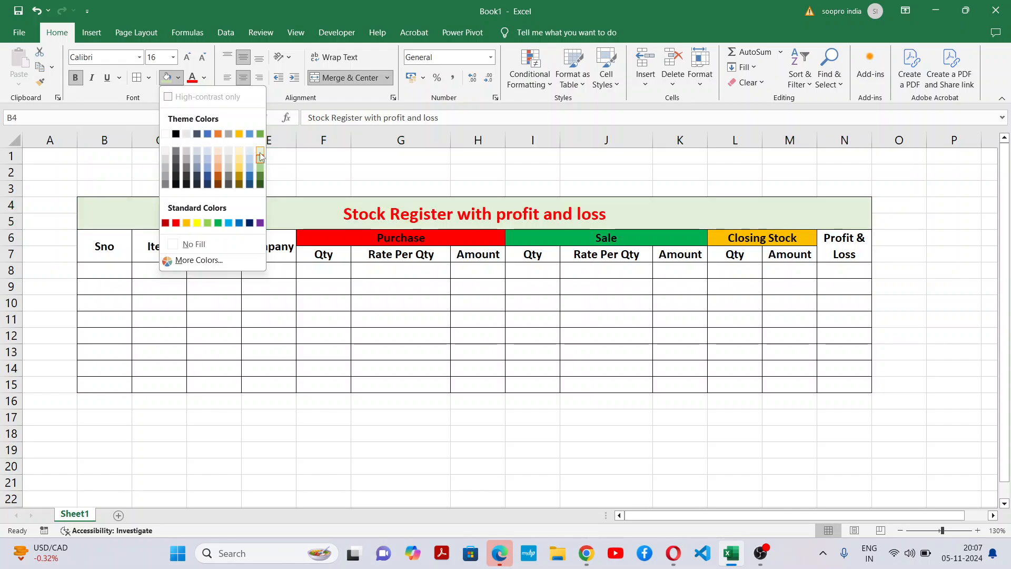
left_click(261, 157)
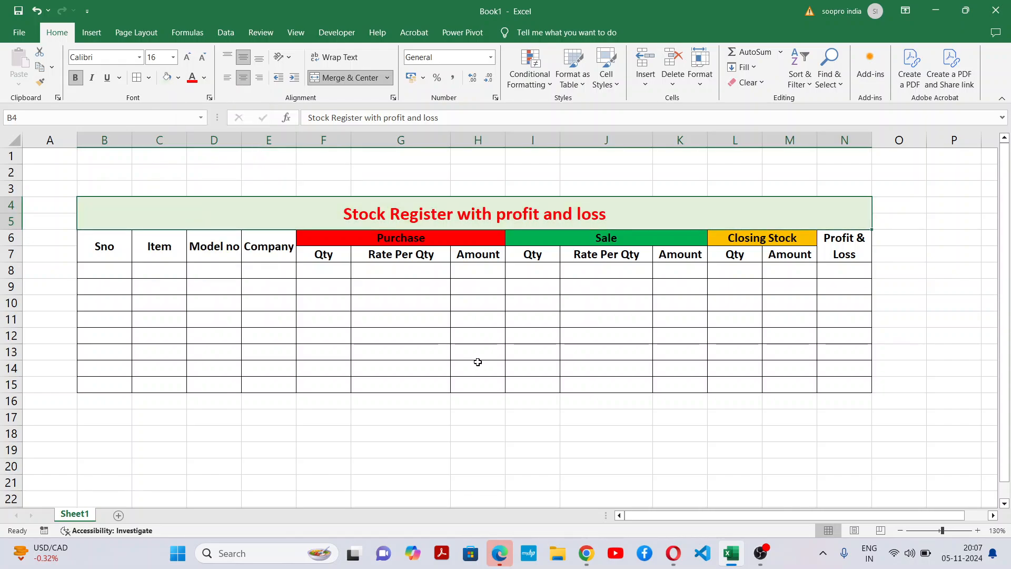
left_click(478, 360)
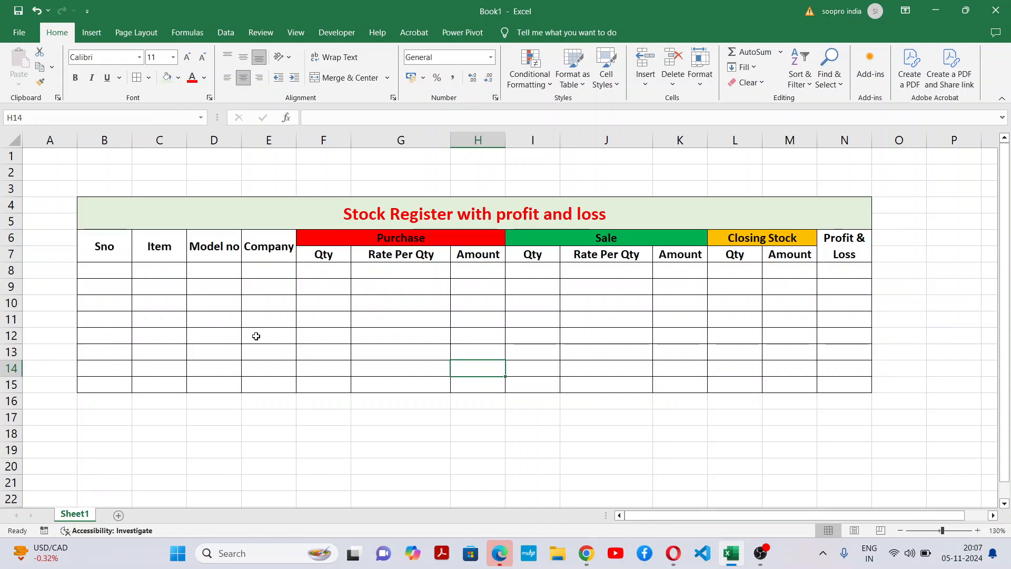
Step: Number the Sno column from 1 to 10 in B8:B17 by entering 1 and 2 and filling the series down
left_click(80, 275)
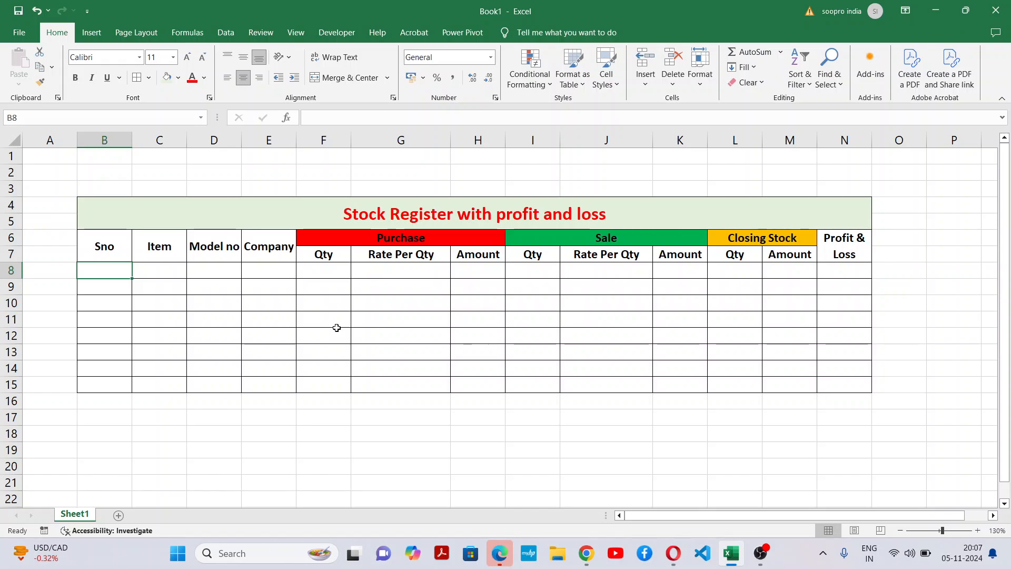
type("1")
key("Return")
type("2")
key("Return")
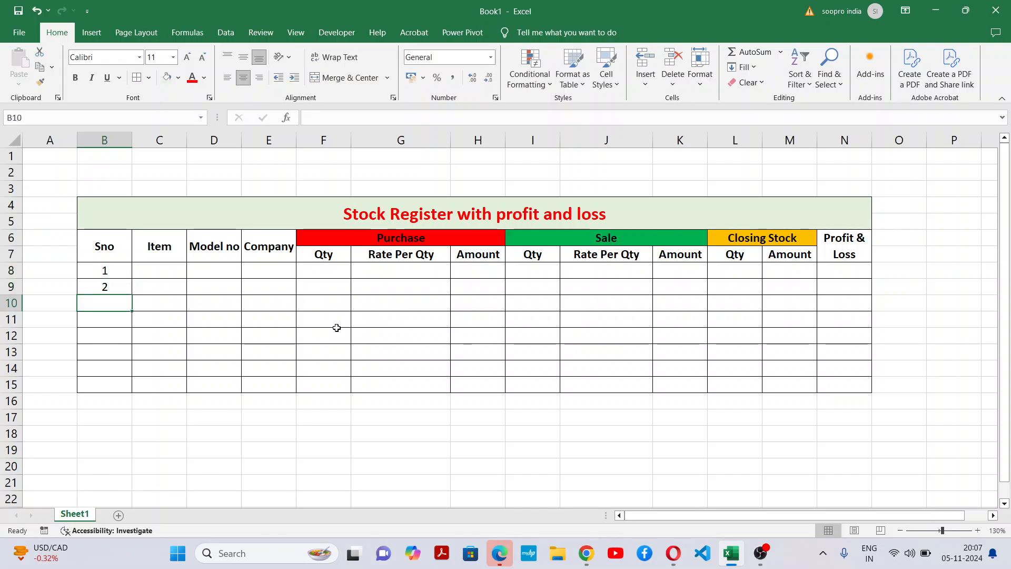
left_click_drag(120, 270, 130, 424)
left_click(312, 385)
Step: Apply all borders to the table body range B8:N17
left_click_drag(91, 269, 828, 423)
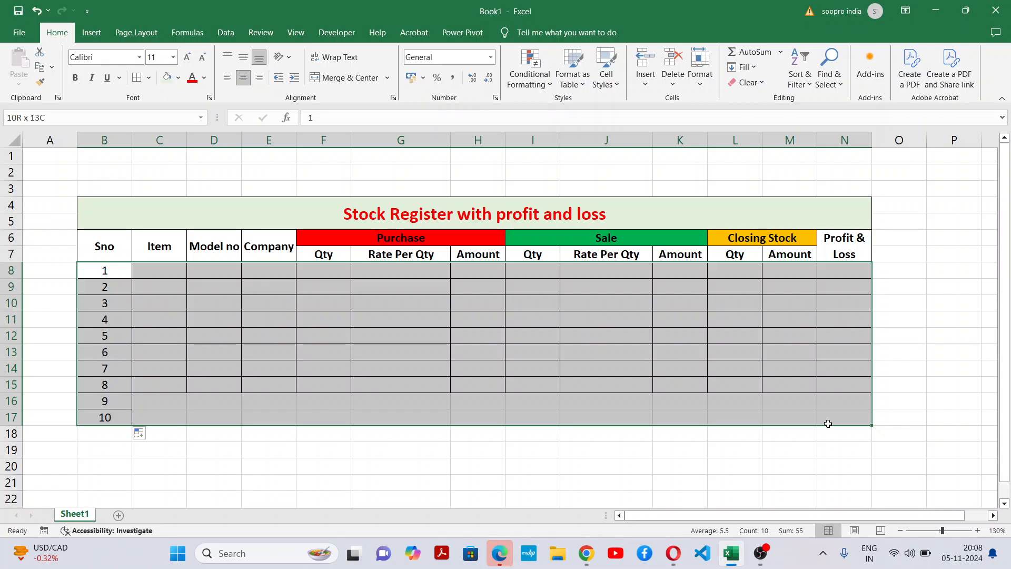
left_click(136, 77)
left_click(228, 337)
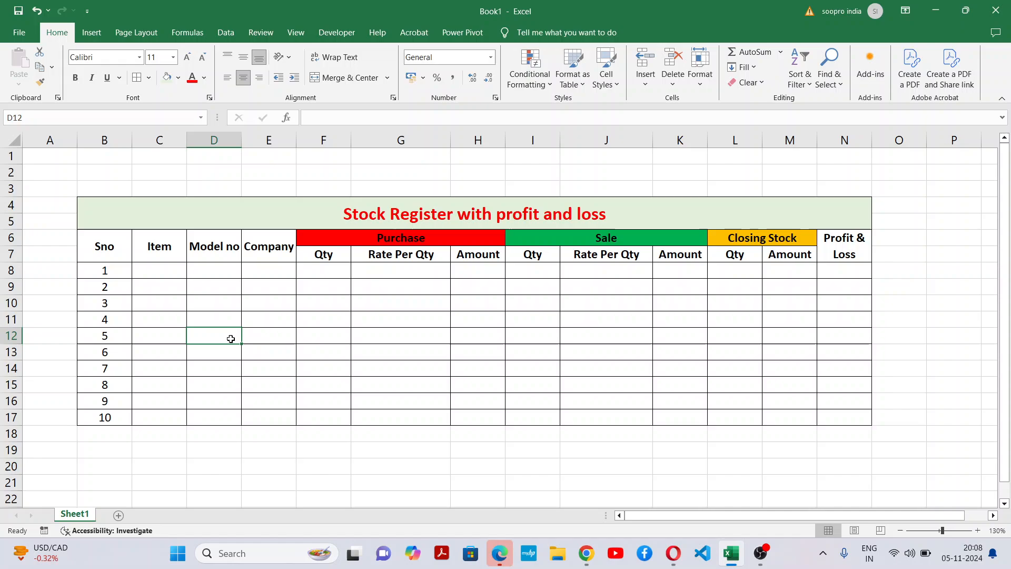
Step: Enter the items Mouse, Keyboard, Printer and CD in C8:C11 of the Item column
left_click(156, 266)
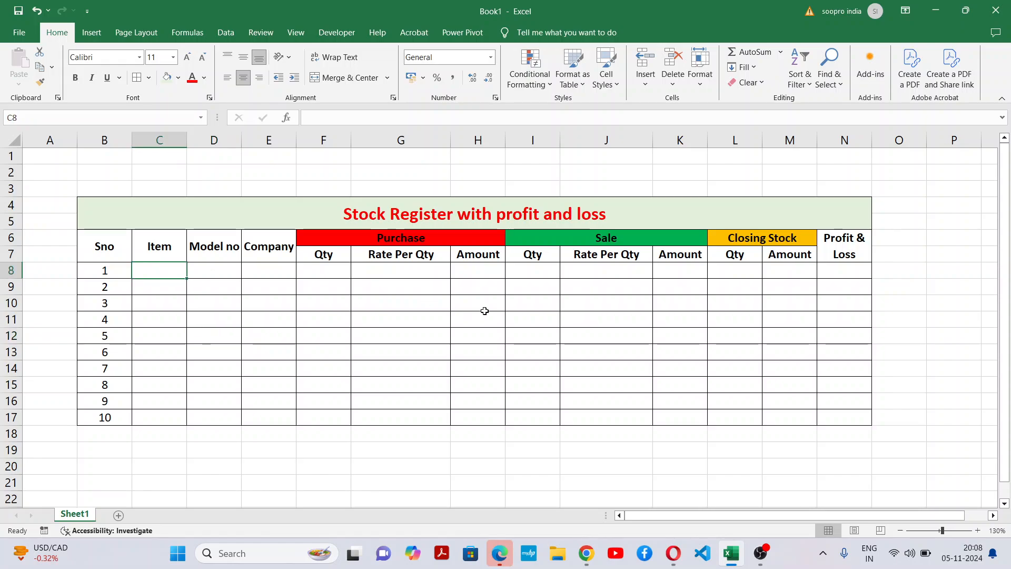
type("Mouse")
key("Return")
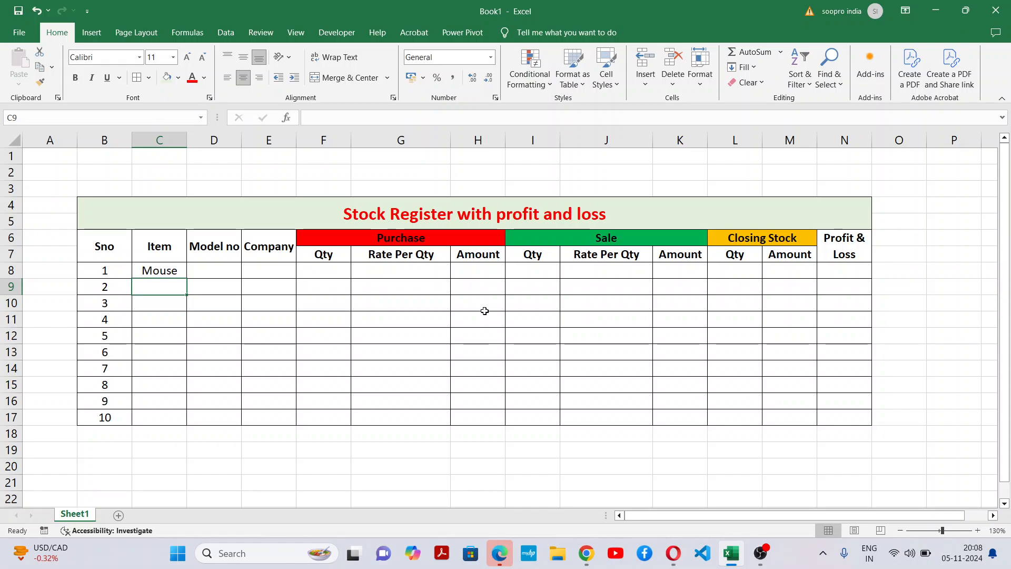
type("Keyboard")
key("Return")
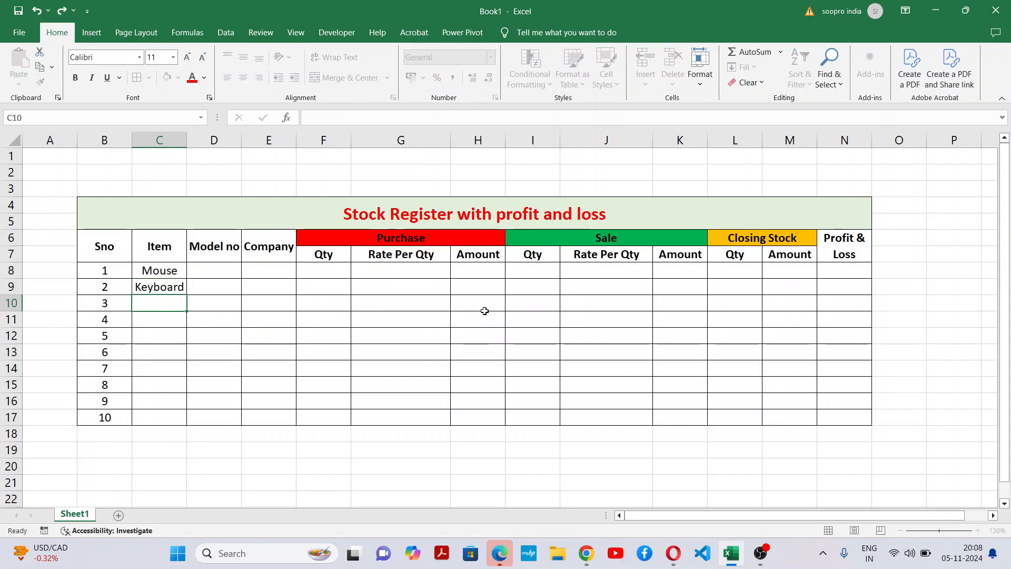
type("Printer")
key("Return")
type("CD")
key("Return")
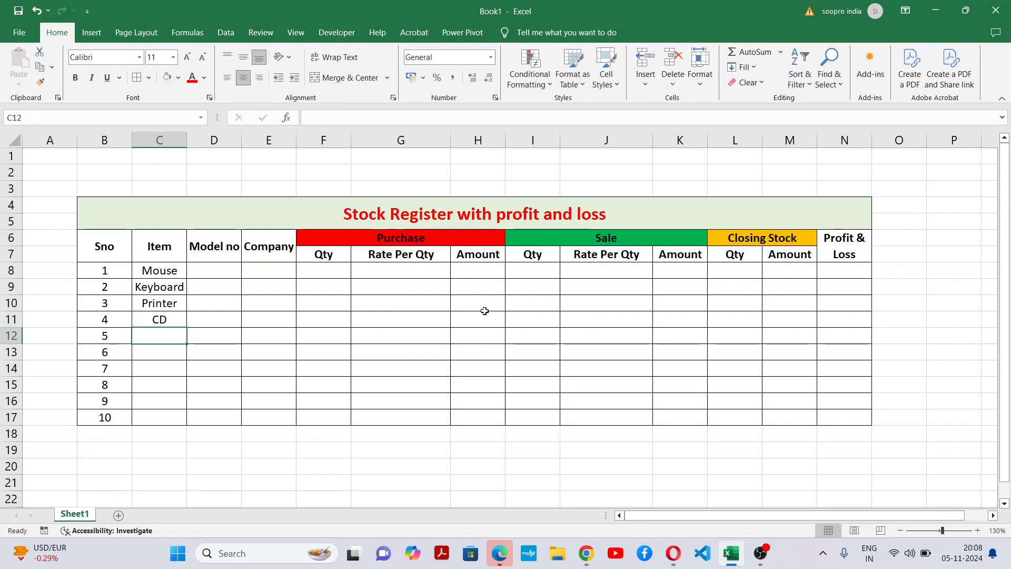
Step: Enter the items DVD, SSD, LED and Pen Drive in C12:C15 of the Item column
type("DVD")
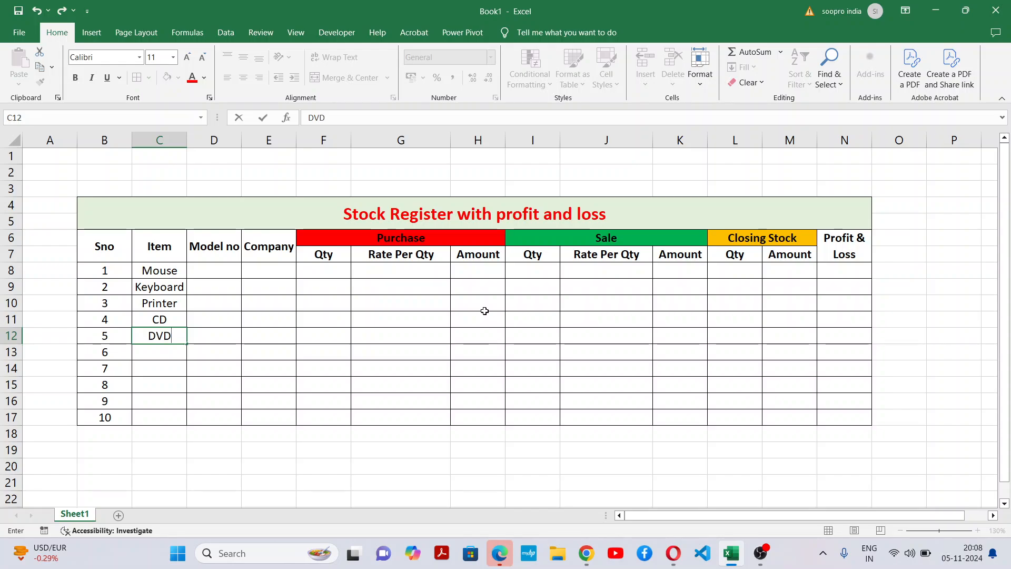
key("Return")
type("SSD")
key("Return")
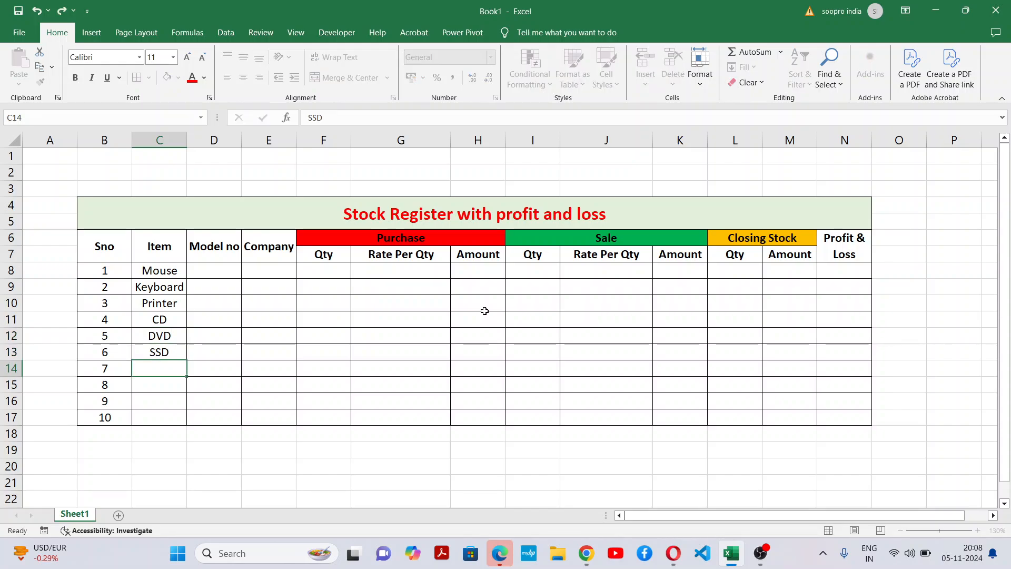
type("LED")
key("Return")
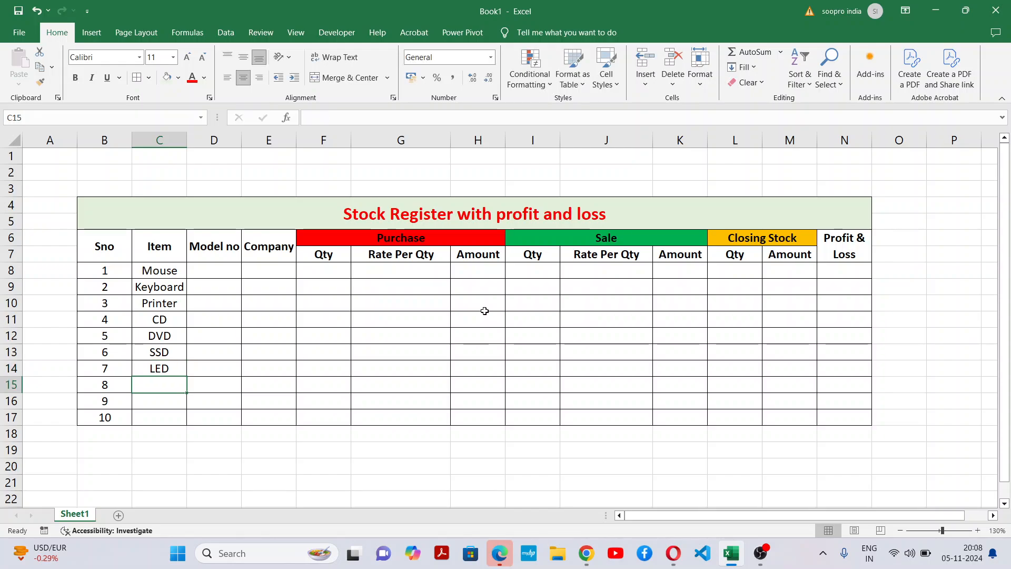
type("Pen Drive")
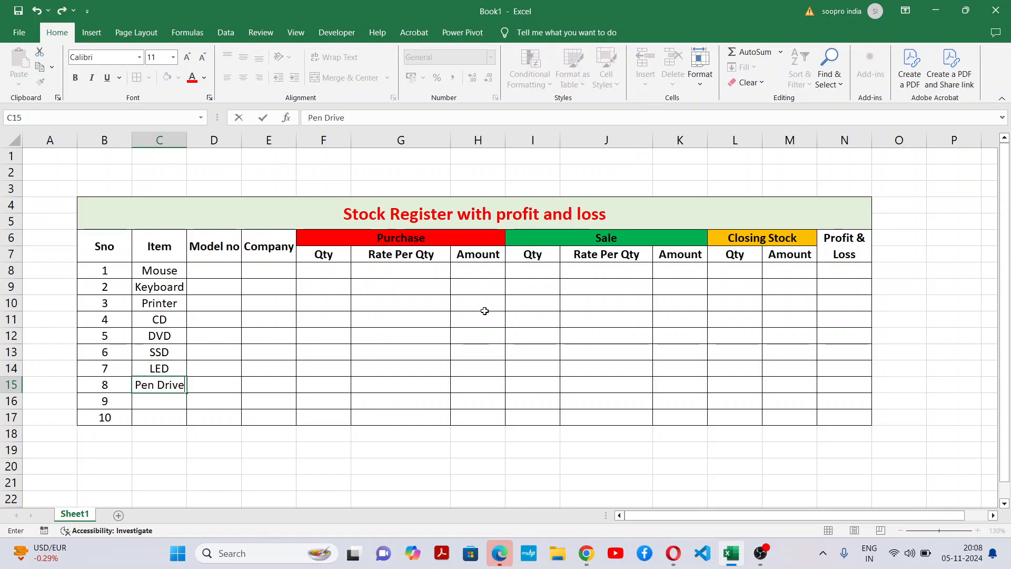
key("Return")
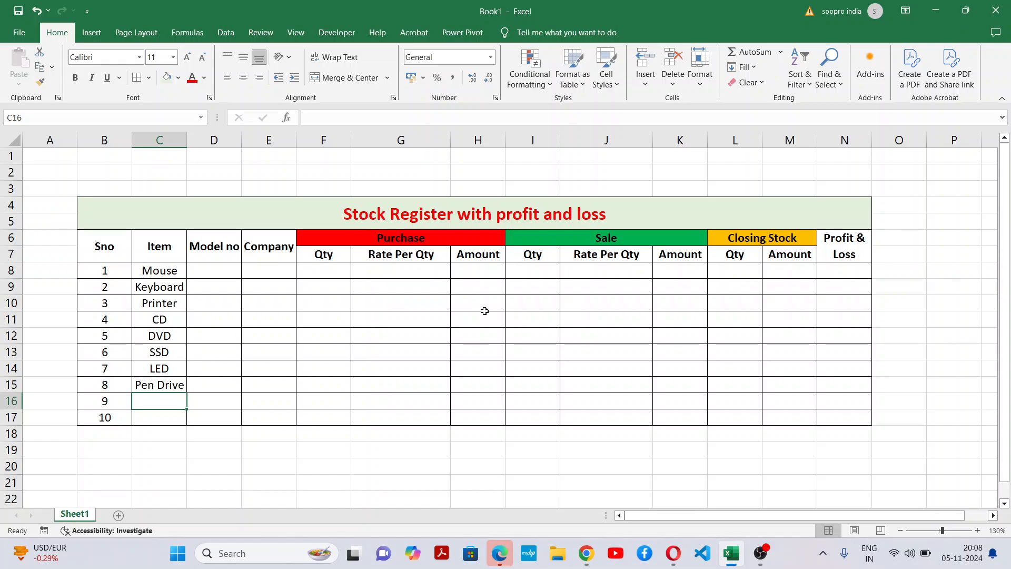
Step: Complete the Item column with Mobile in C16 and Copy in C17
type("La")
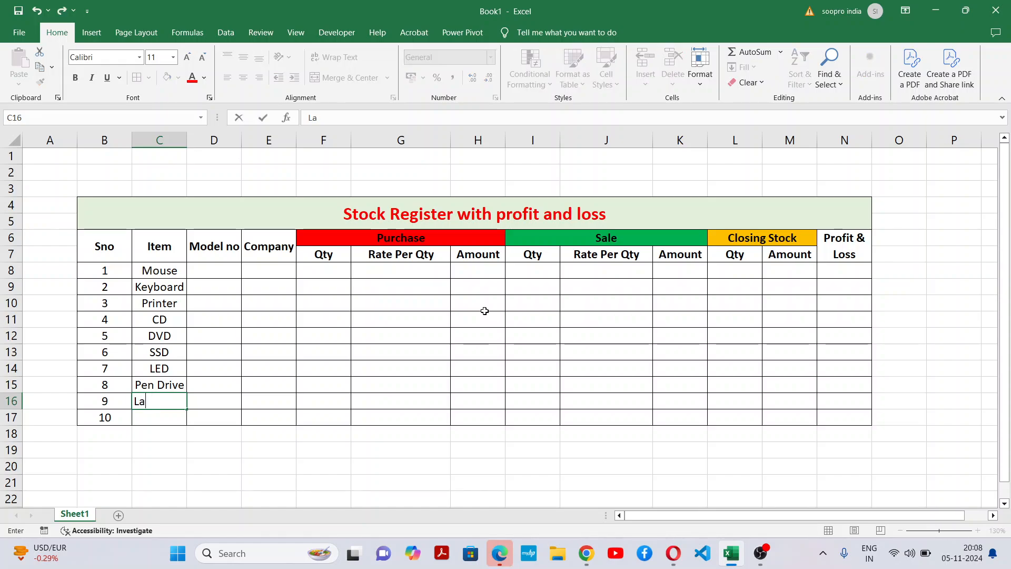
key("BackSpace")
key("BackSpace")
type("Mobile")
key("Return")
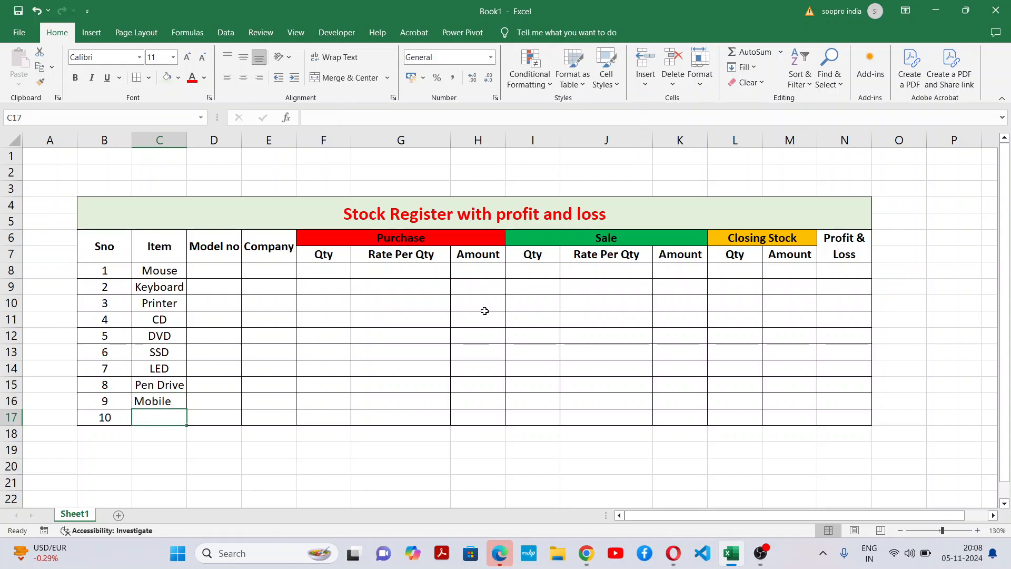
type("Copy")
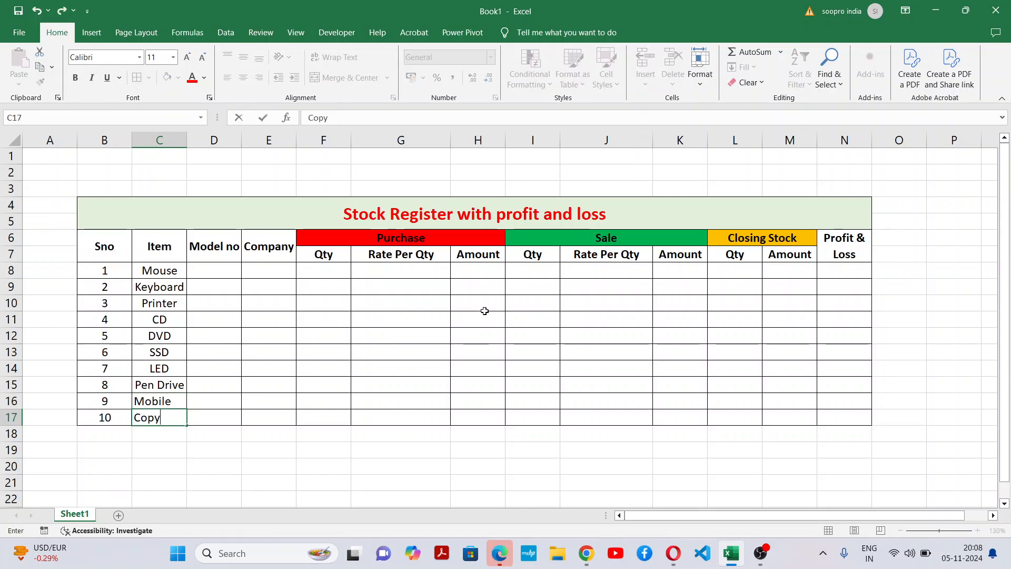
left_click(300, 383)
Step: Center the contents of the table body B8:N17 both vertically and horizontally
left_click_drag(110, 270, 860, 422)
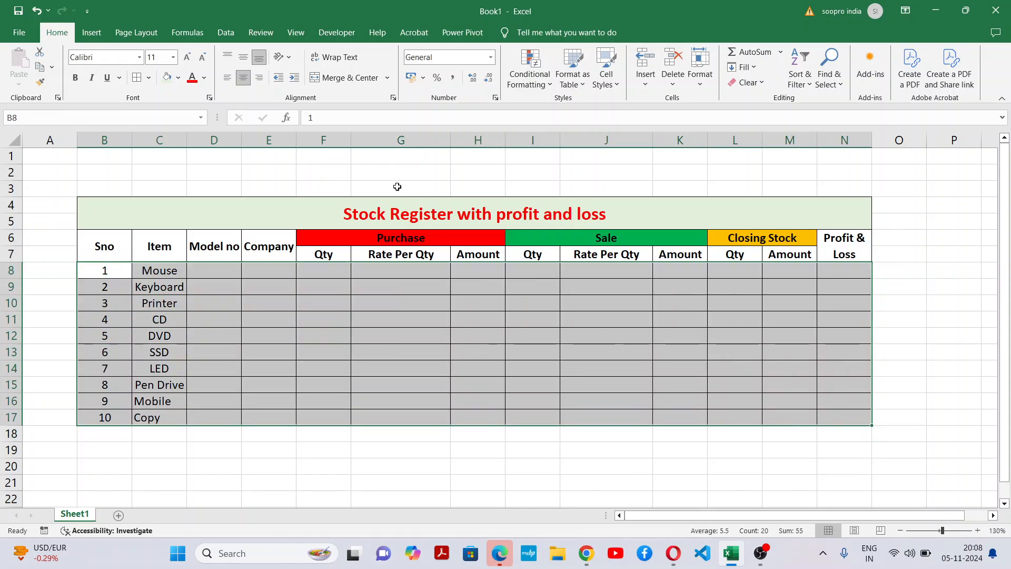
left_click(242, 57)
left_click(242, 77)
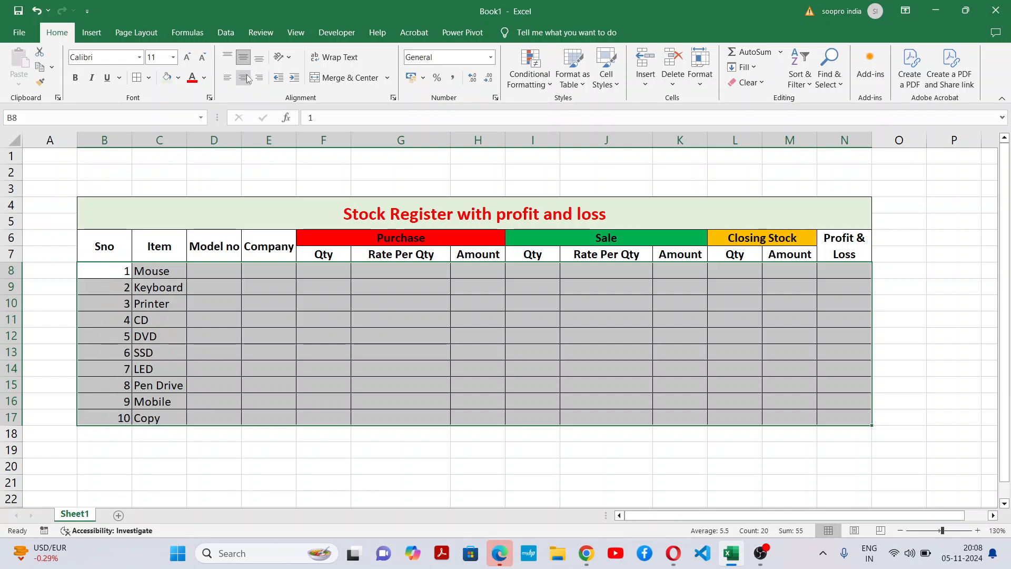
left_click(242, 77)
left_click(251, 265)
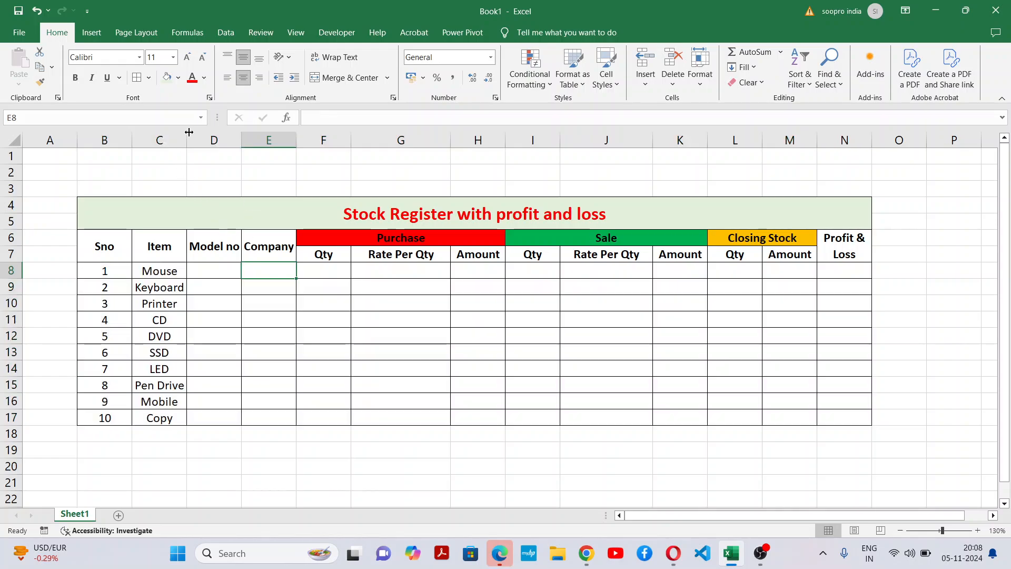
Step: Widen the Item and Model no columns and enter the model number M001 for the Mouse in D8
left_click_drag(187, 132, 278, 140)
left_click(259, 268)
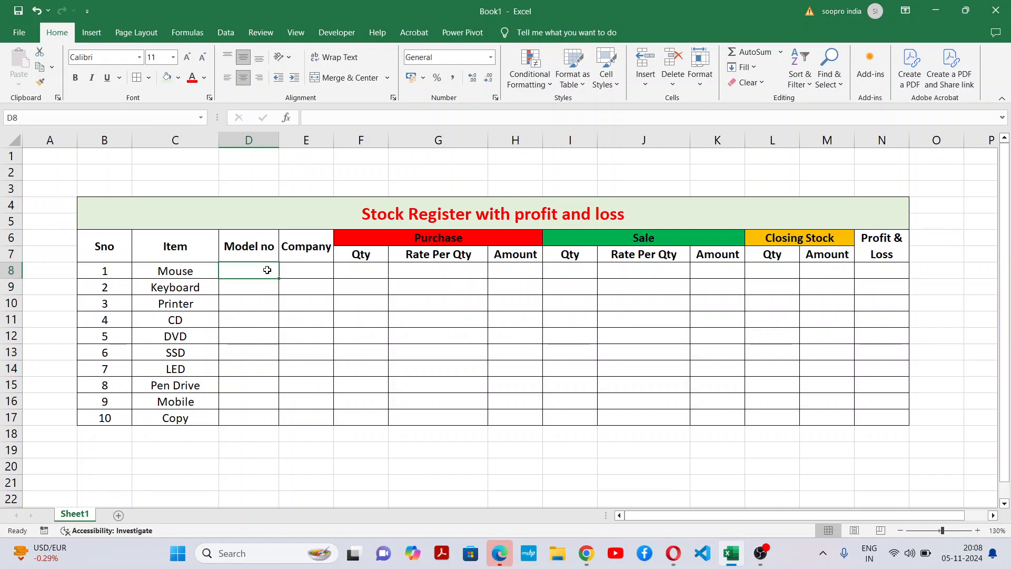
type("M")
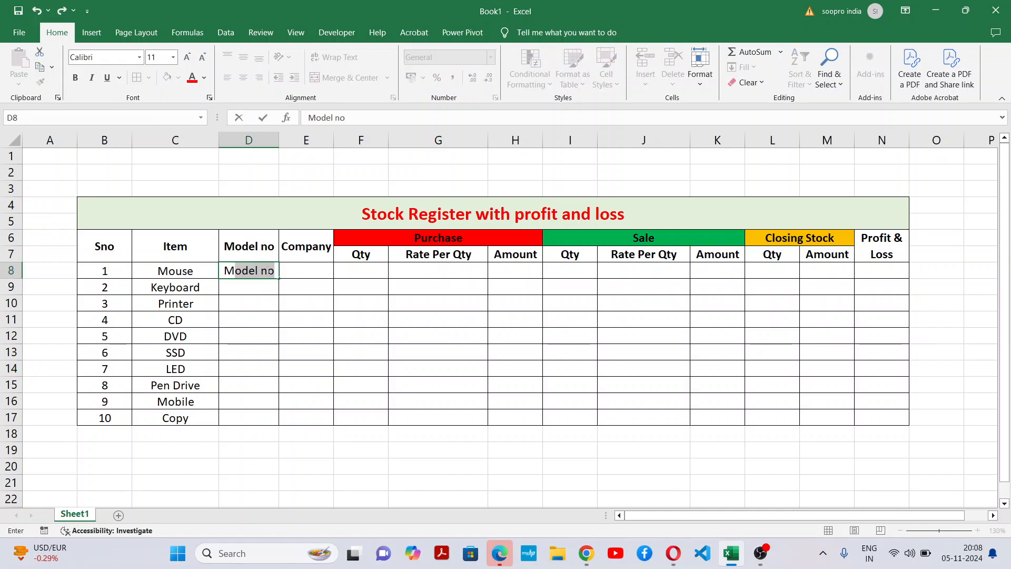
type("001")
key("Tab")
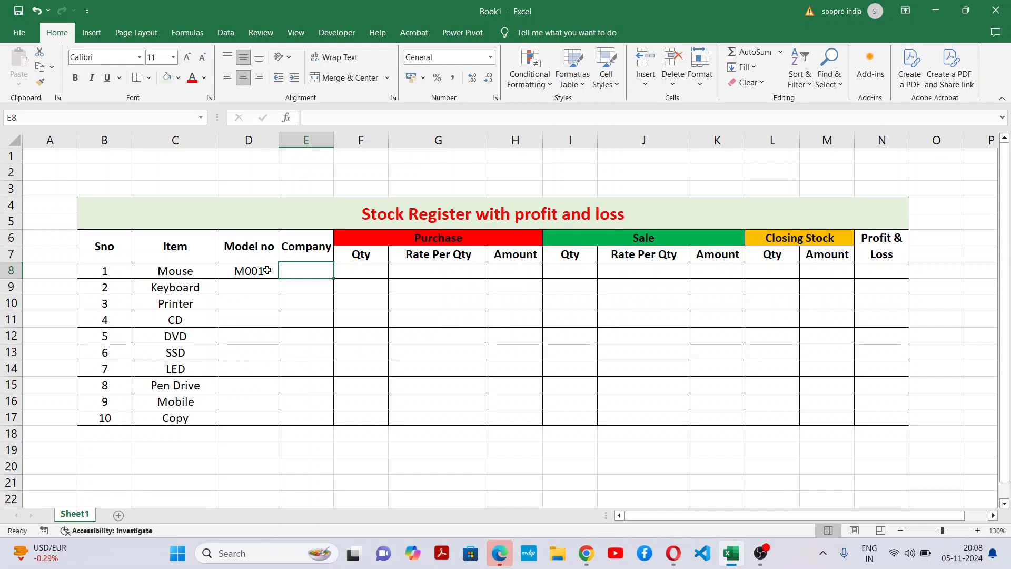
Step: Enter the companies DELL, HP and EPSON in E8:E10 of the Company column
type("H")
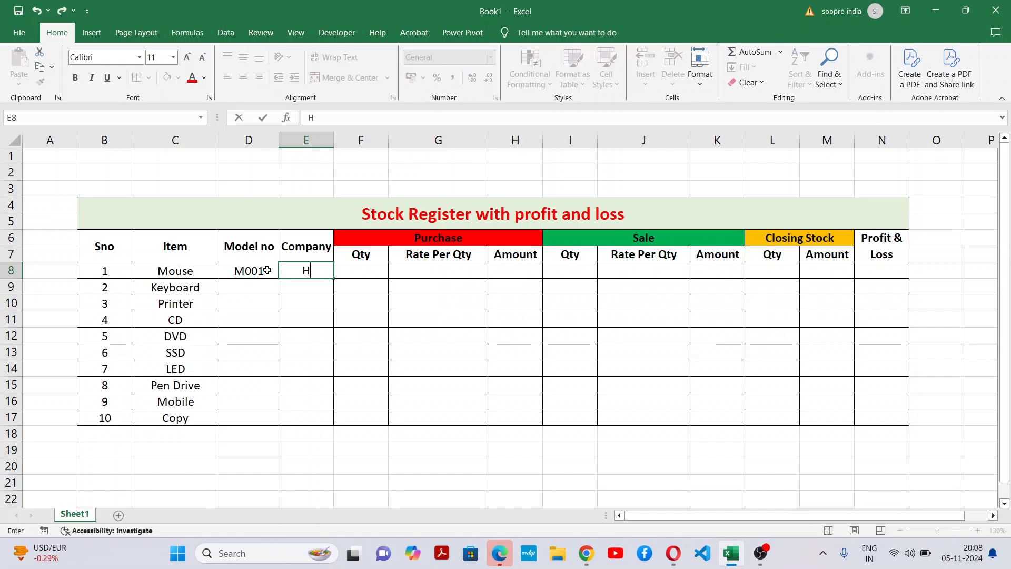
type("P")
key("BackSpace")
key("BackSpace")
type("DELL")
key("Return")
type("HP")
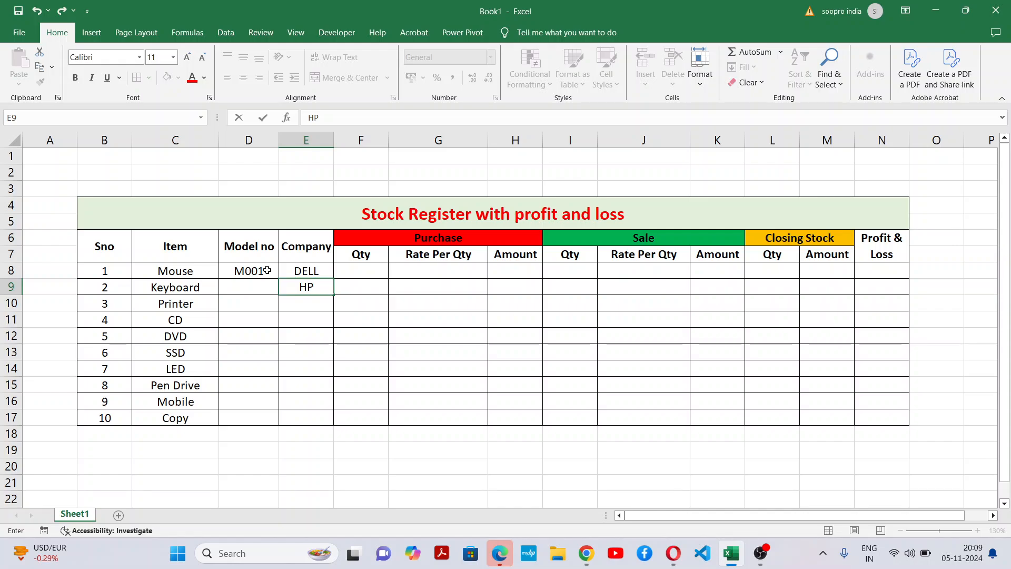
key("Return")
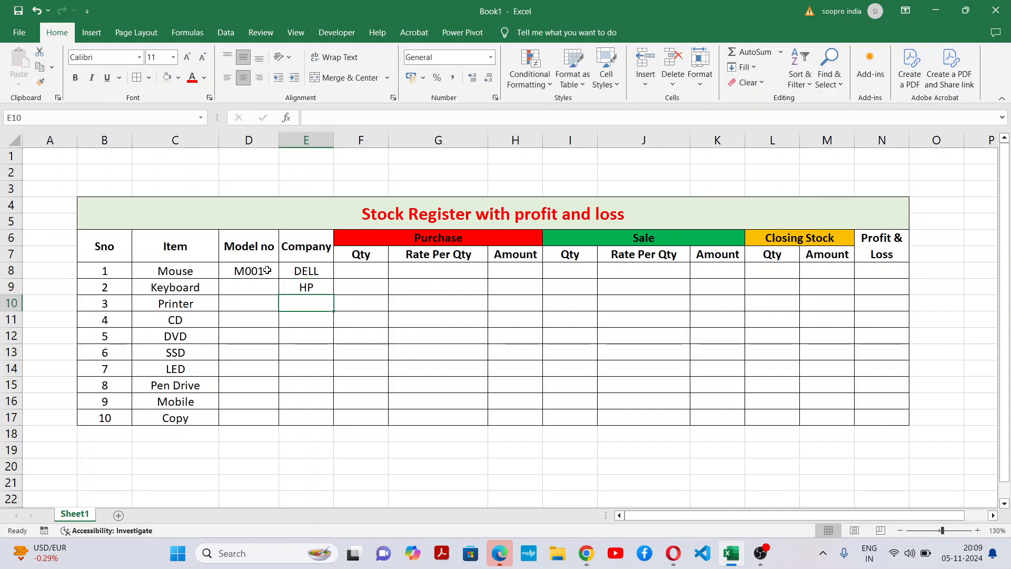
type("EPSON")
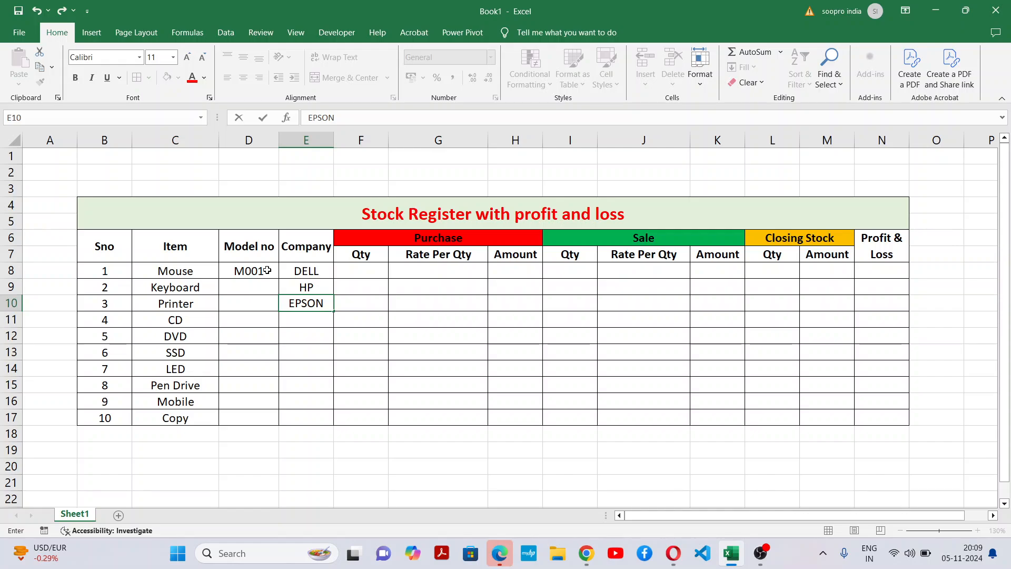
key("Return")
Step: Enter Moserbear as the CD's company in E11 and autofit the width of column E
type("M")
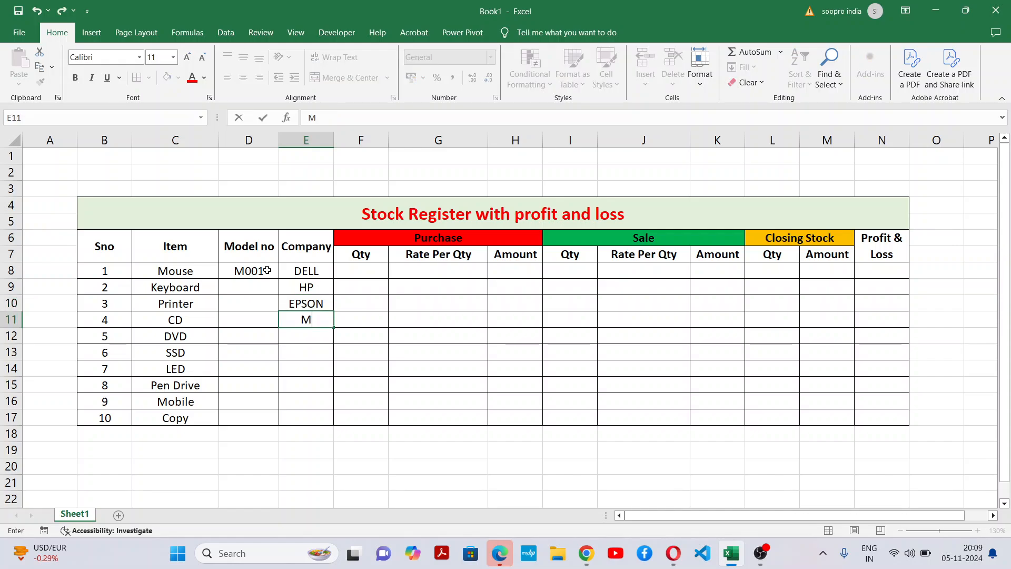
type("oserbera")
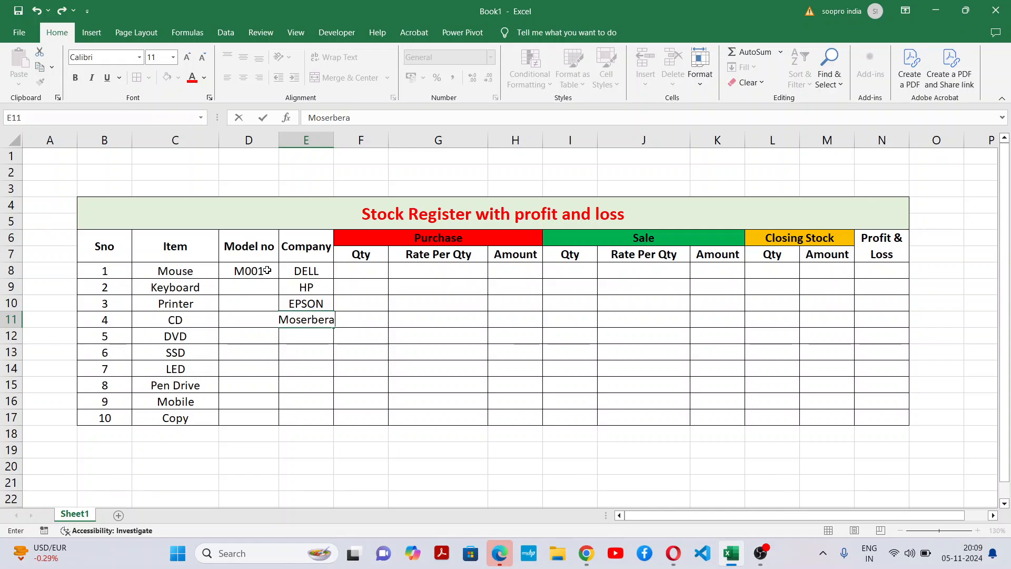
key("BackSpace")
key("BackSpace")
type("ar")
left_click(447, 389)
double_click(333, 139)
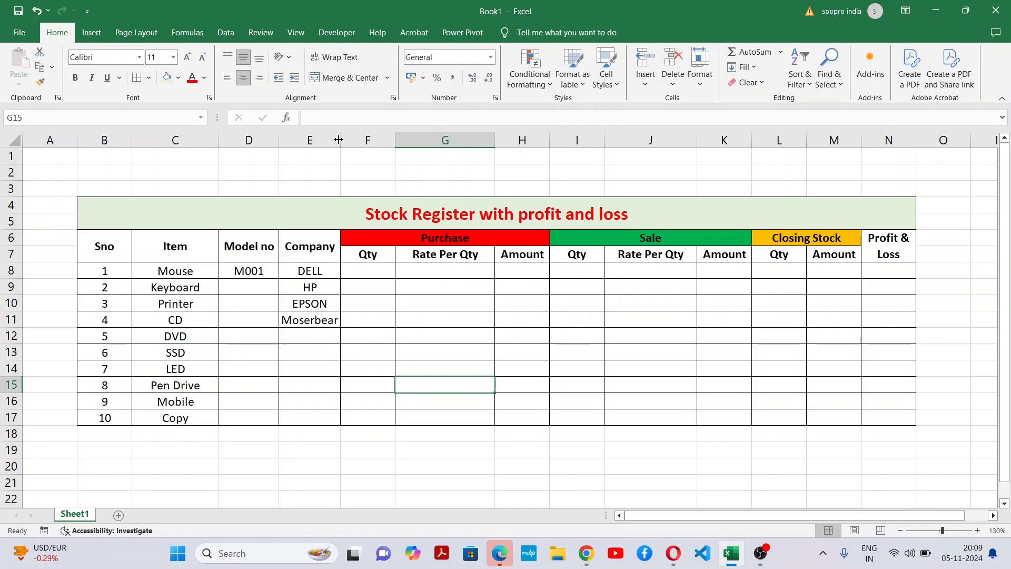
Step: Enter the companies Moserbear, HP and DELL for DVD, SSD and LED in E12:E14
left_click(312, 331)
type("Moserbear")
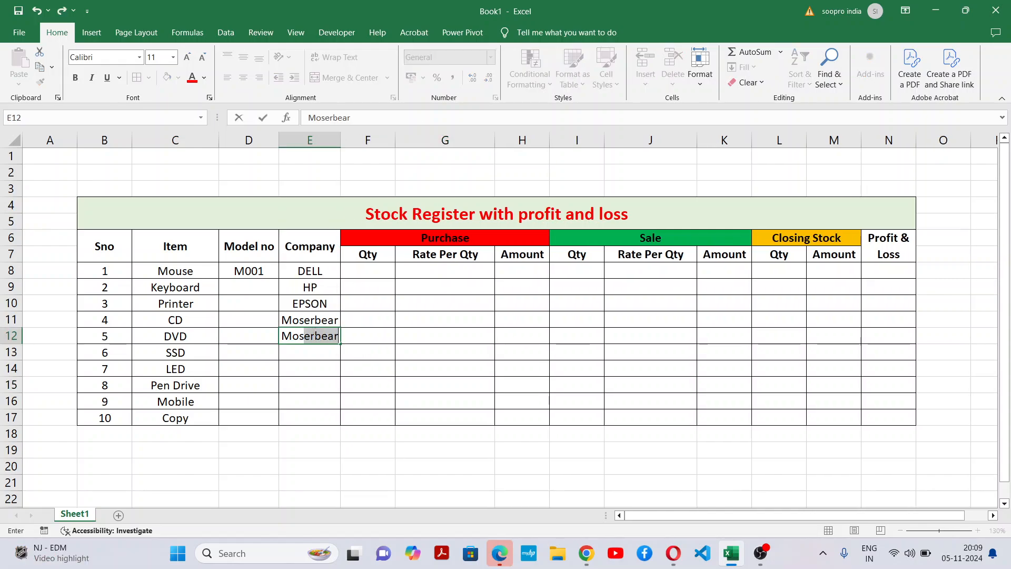
key("Tab")
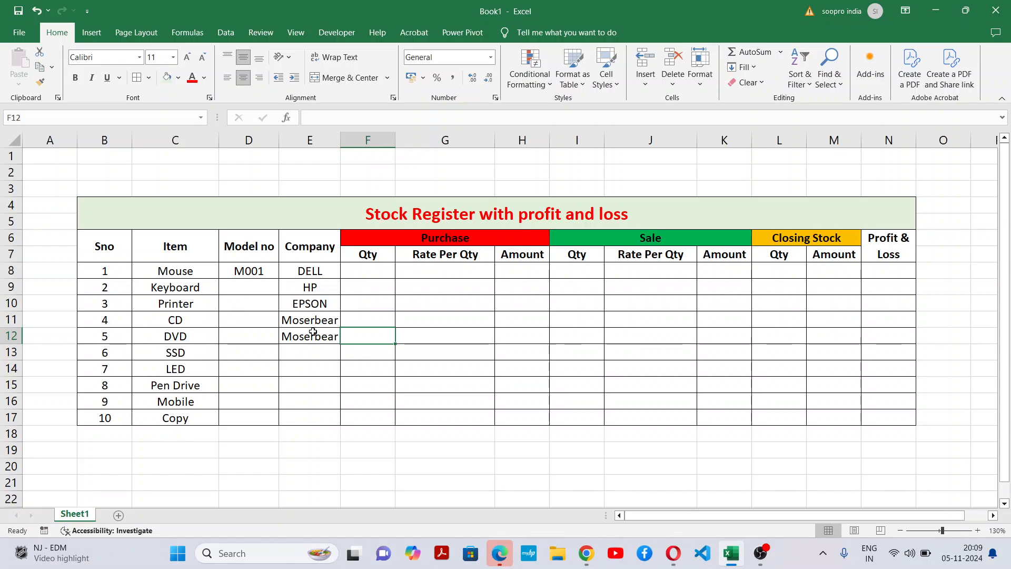
key("Return")
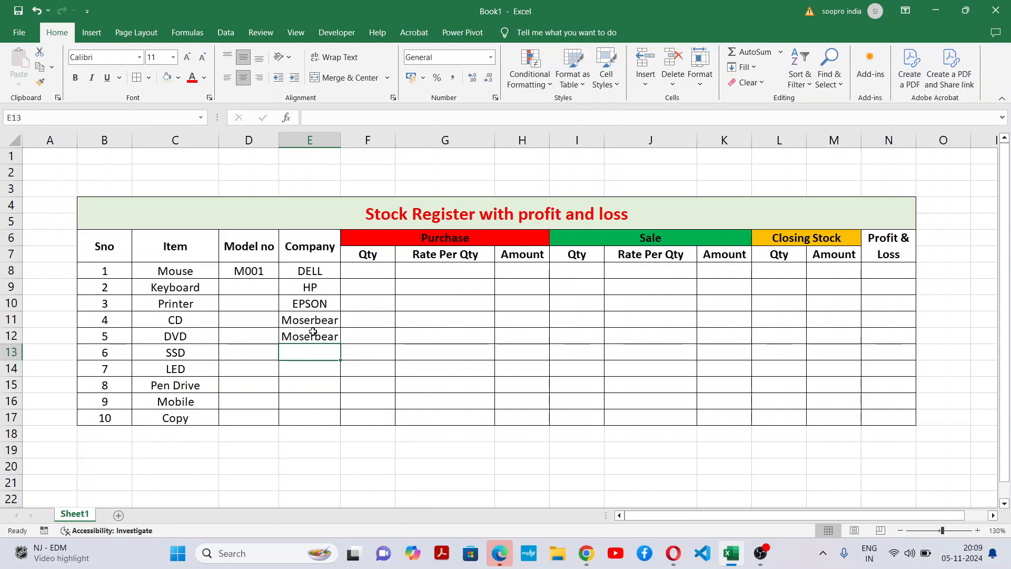
type("HP")
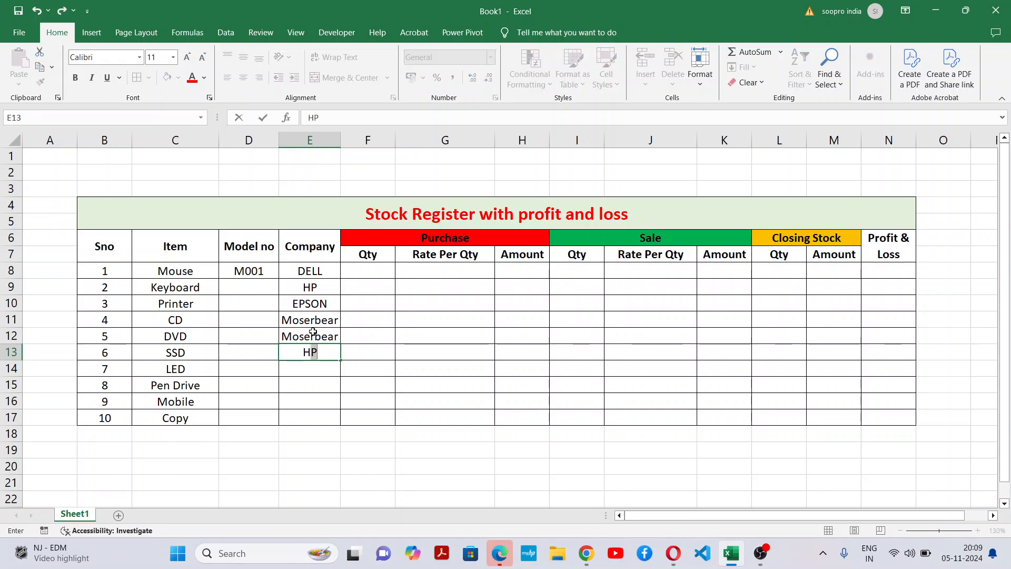
key("Return")
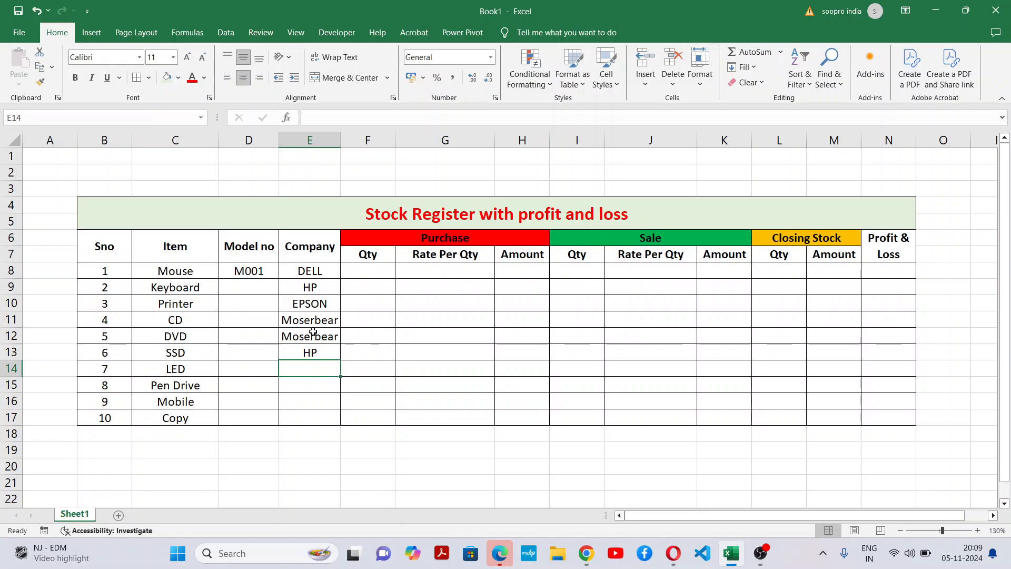
type("DELL")
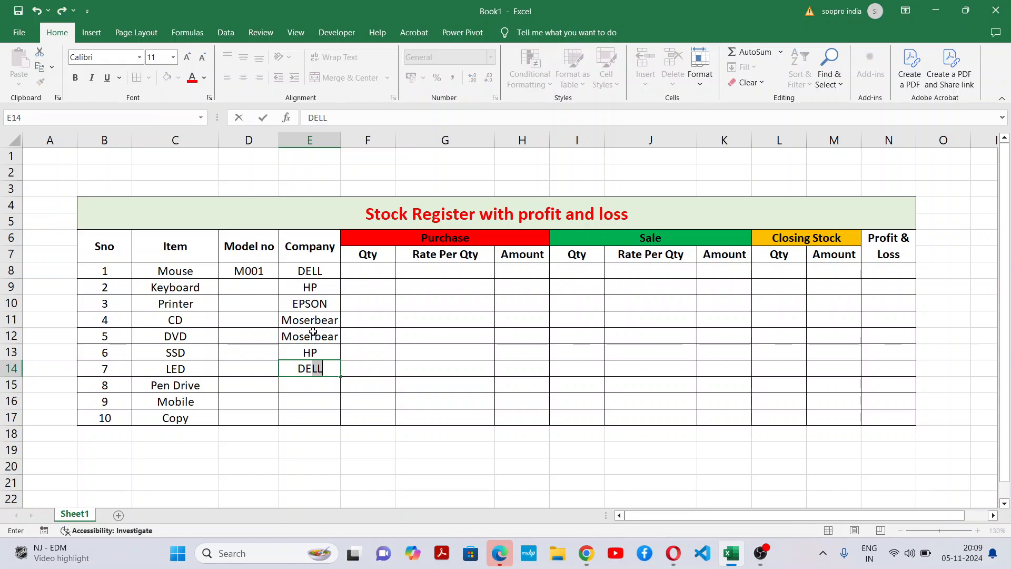
key("Return")
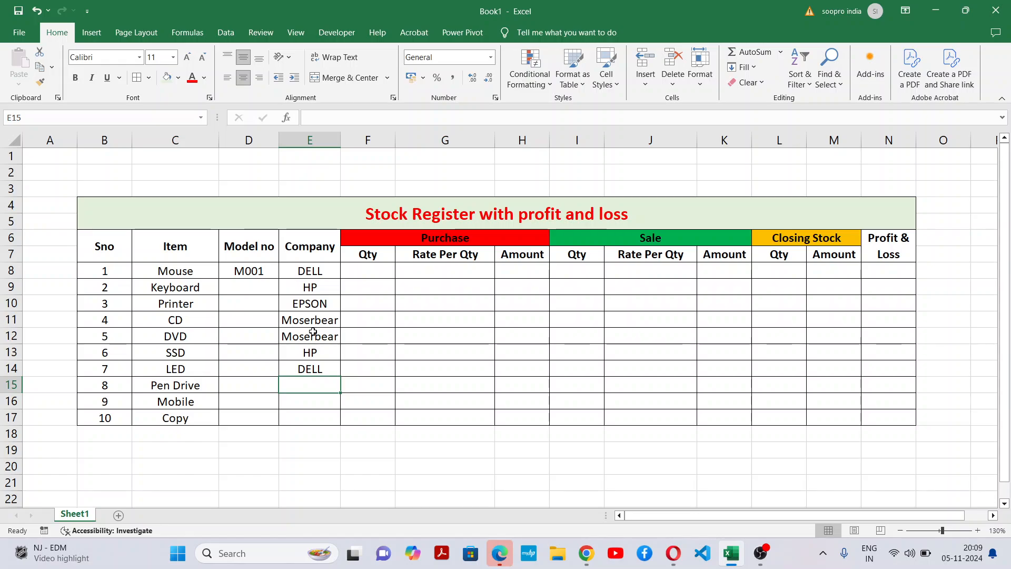
Step: Complete the Company column with Kingston, Apple and Classmate in E15:E17
type("Kingston")
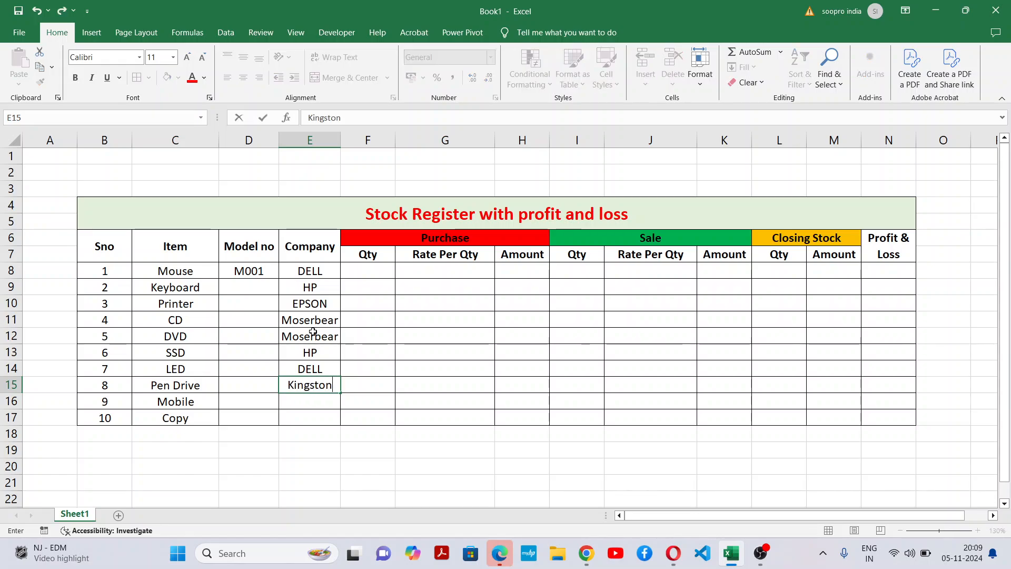
key("Return")
type("Apple")
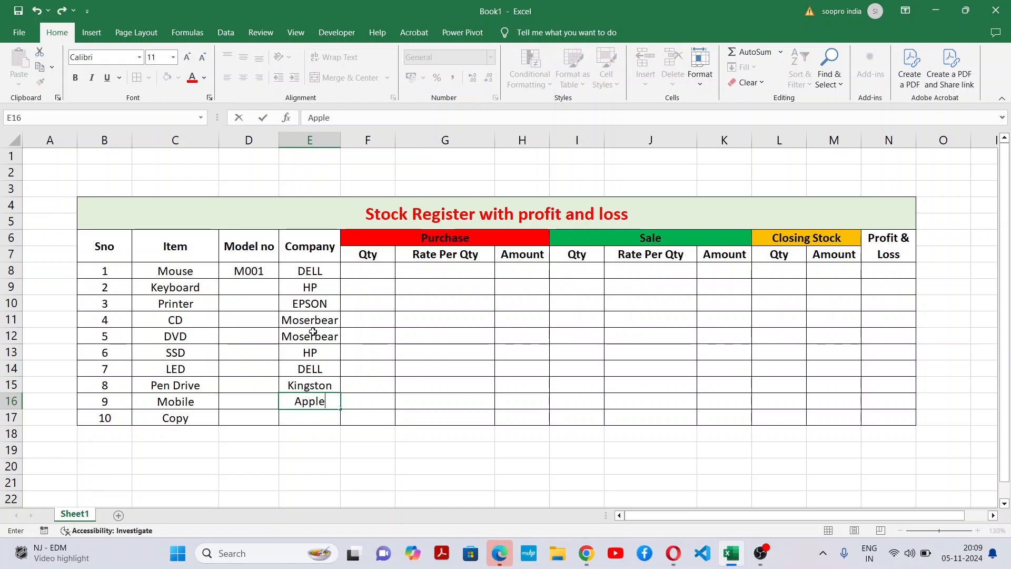
key("Return")
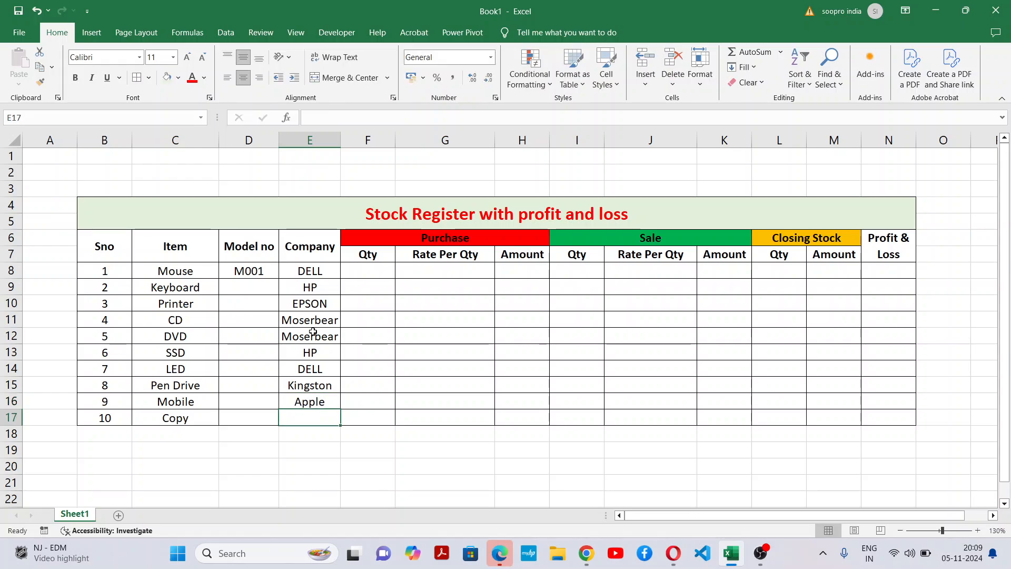
type("Cla")
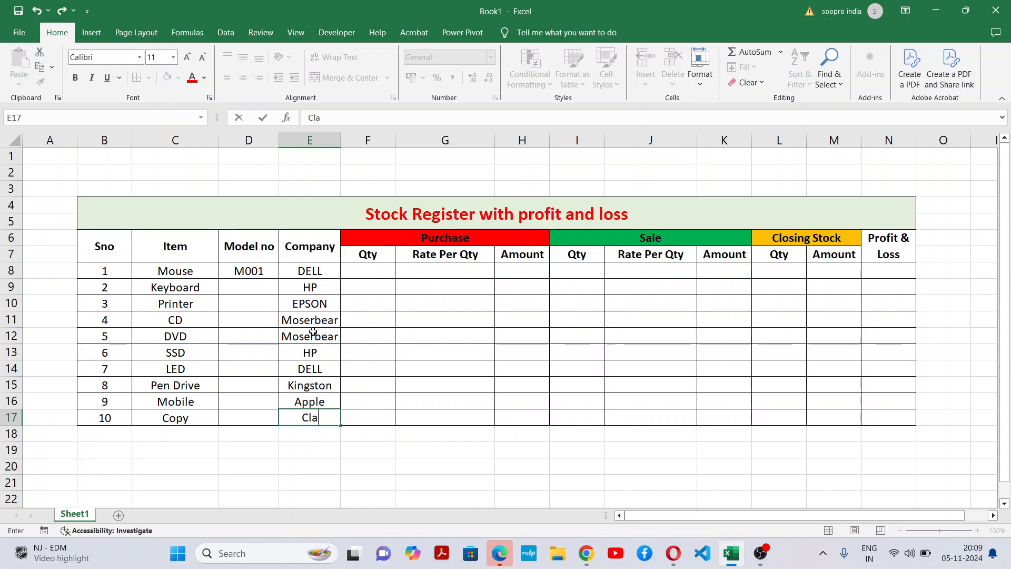
type("ssmate")
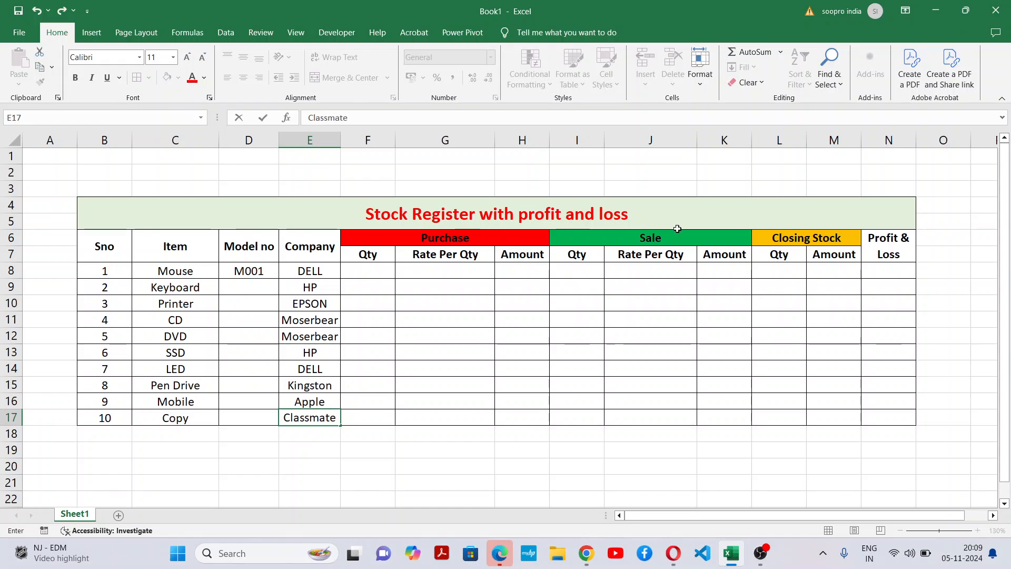
left_click(638, 379)
Step: Enter the model numbers K001, P001 and C001 for Keyboard, Printer and CD in D9:D11
left_click(268, 291)
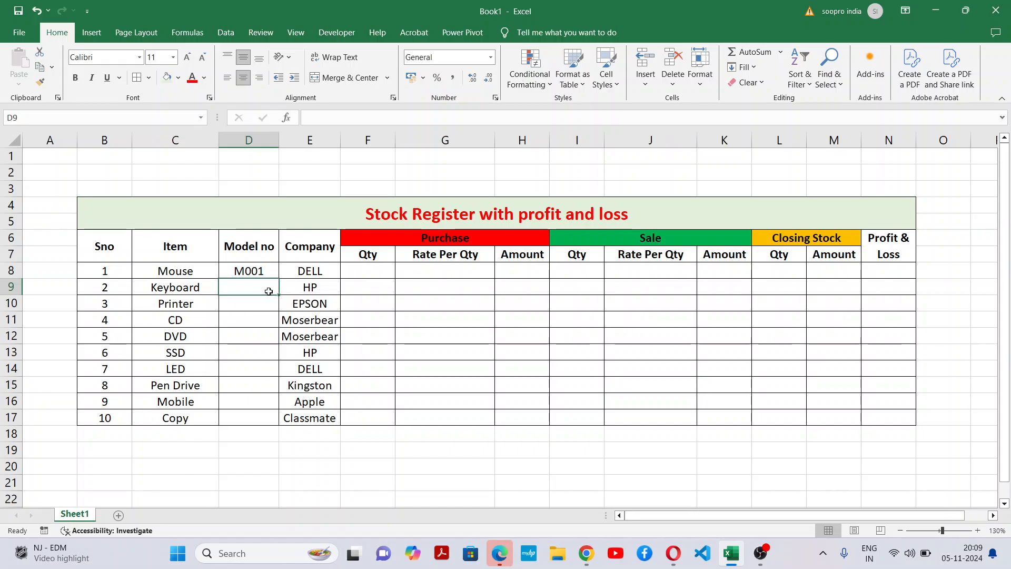
type("K")
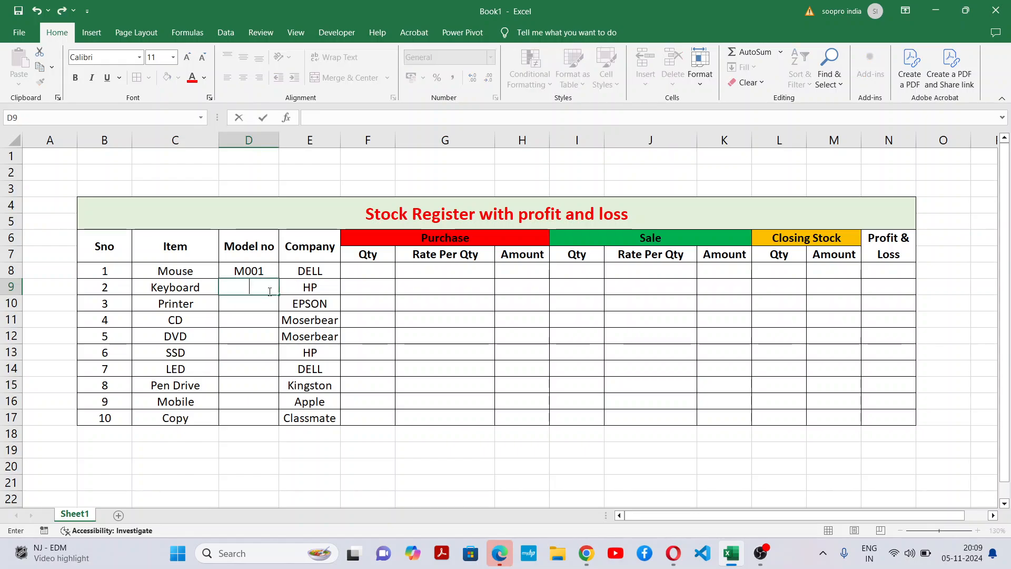
type("001")
key("Return")
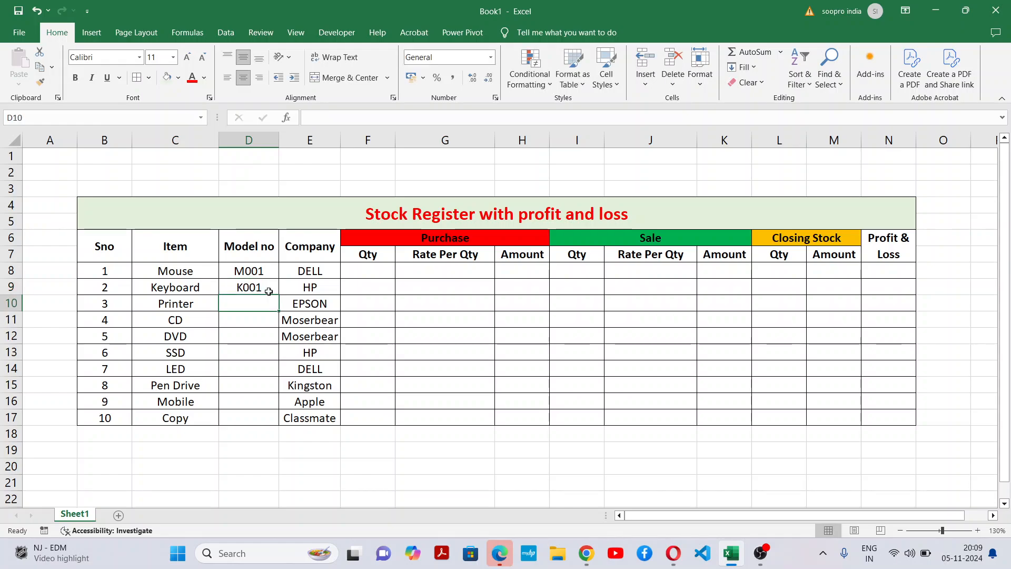
type("P001")
key("Return")
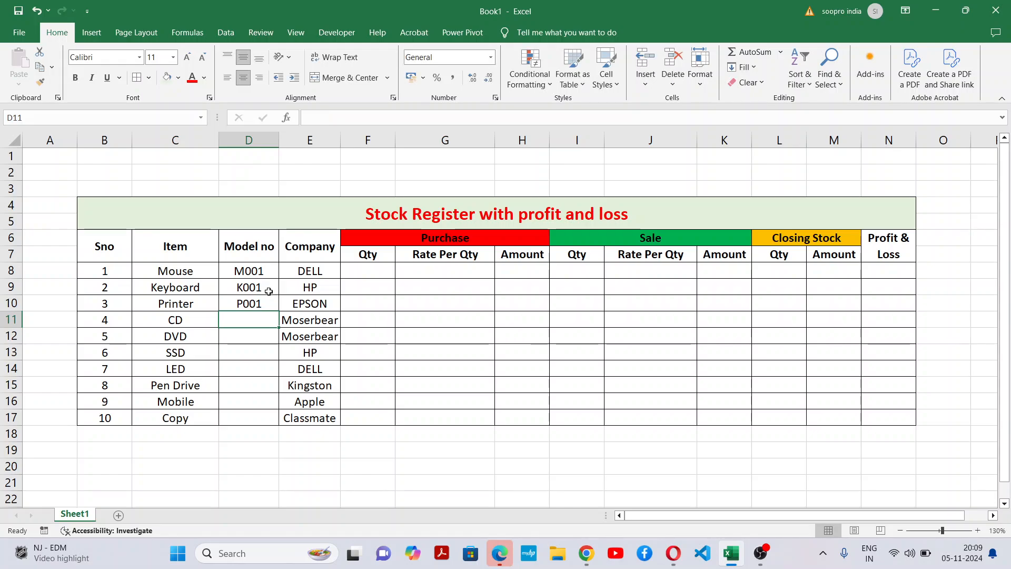
type("C001")
key("Return")
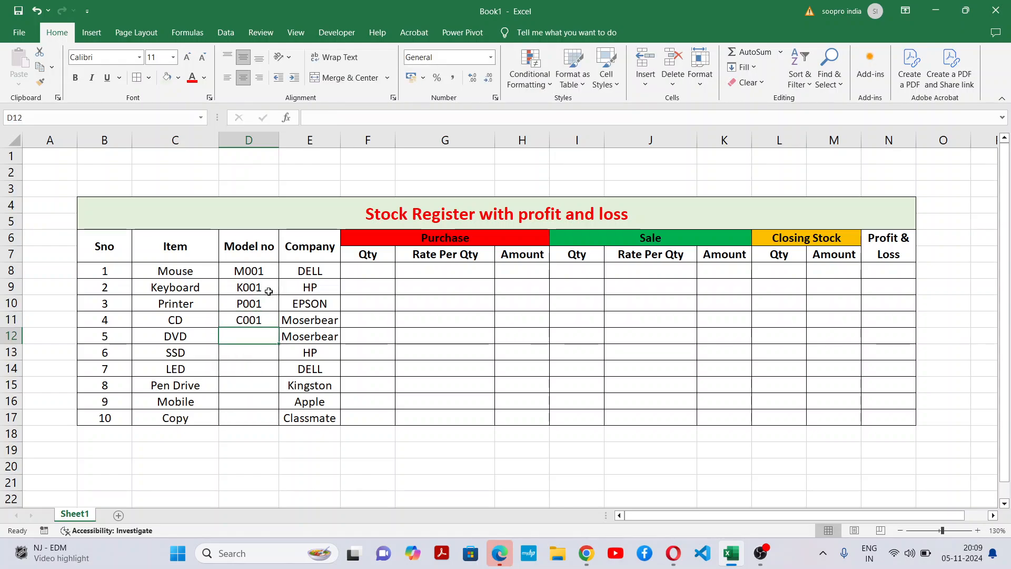
Step: Enter the model numbers D001, S001 and L001 for DVD, SSD and LED in D12:D14
type("D001")
key("Return")
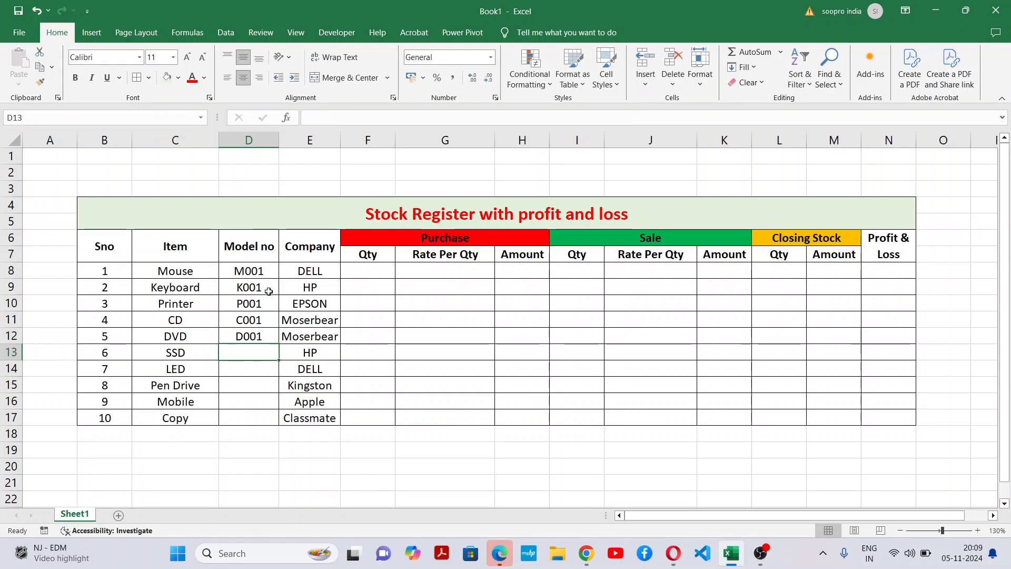
type("S001")
key("Return")
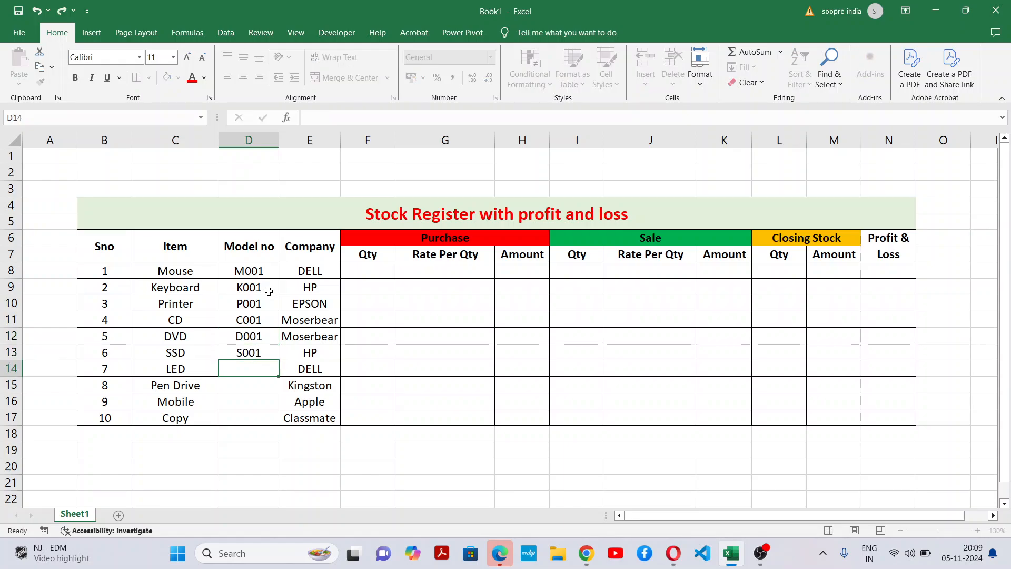
type("L001")
key("Return")
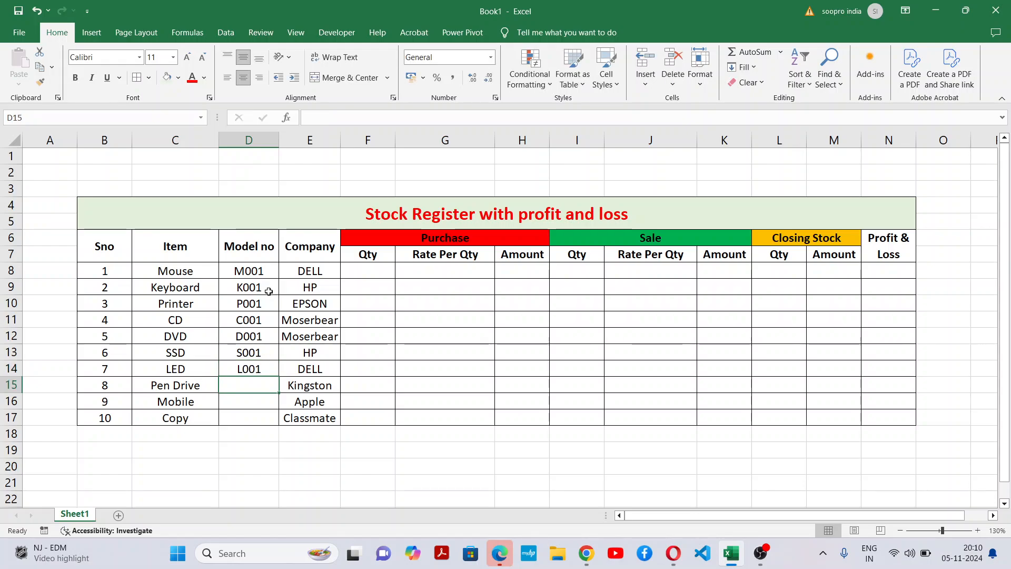
Step: Complete the Model no column with PD01, MO01 and CO01 in D15:D17
type("PD01")
key("Return")
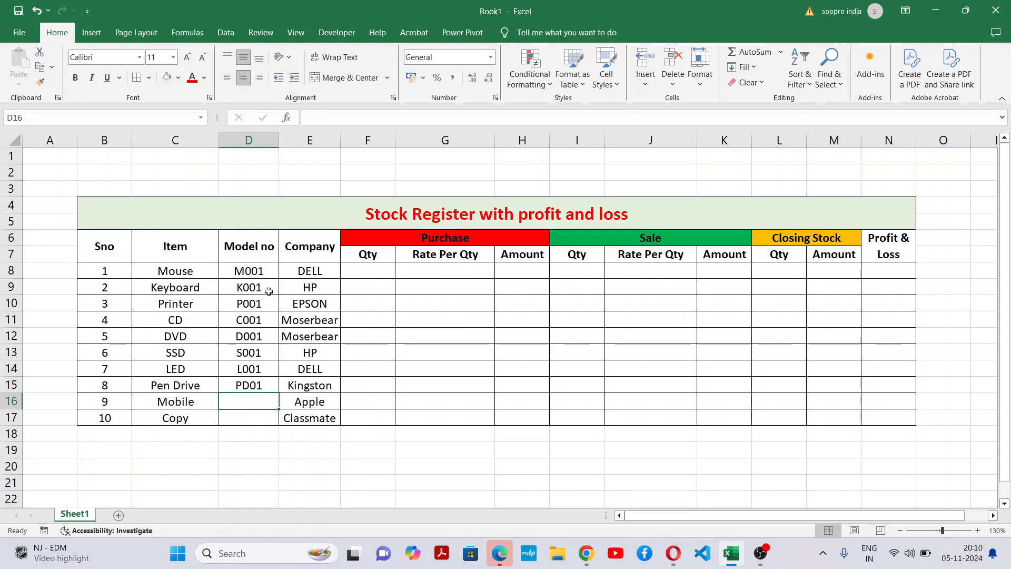
type("MO01")
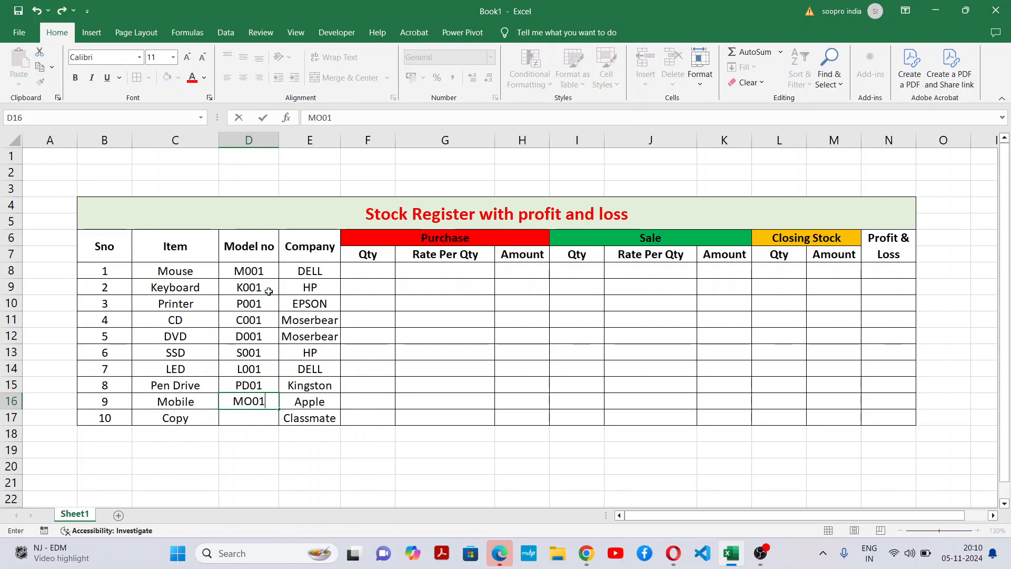
key("Return")
type("CO01")
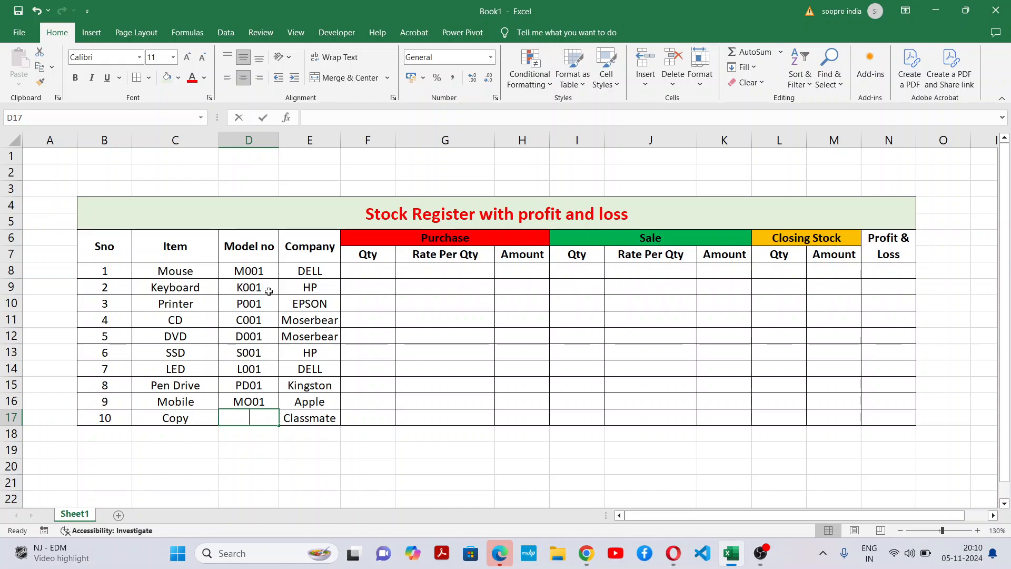
left_click(393, 348)
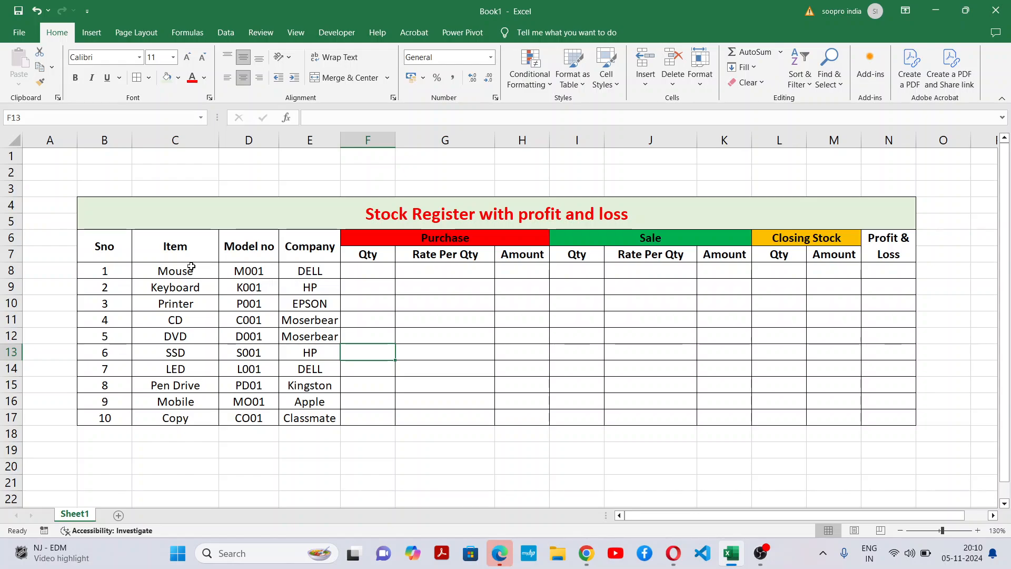
left_click_drag(191, 267, 191, 410)
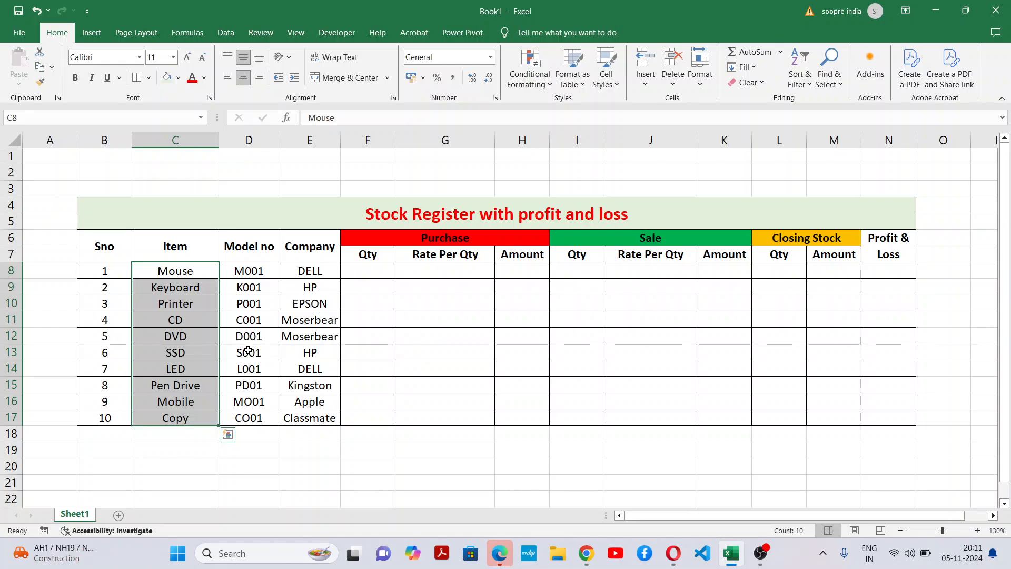
left_click(513, 363)
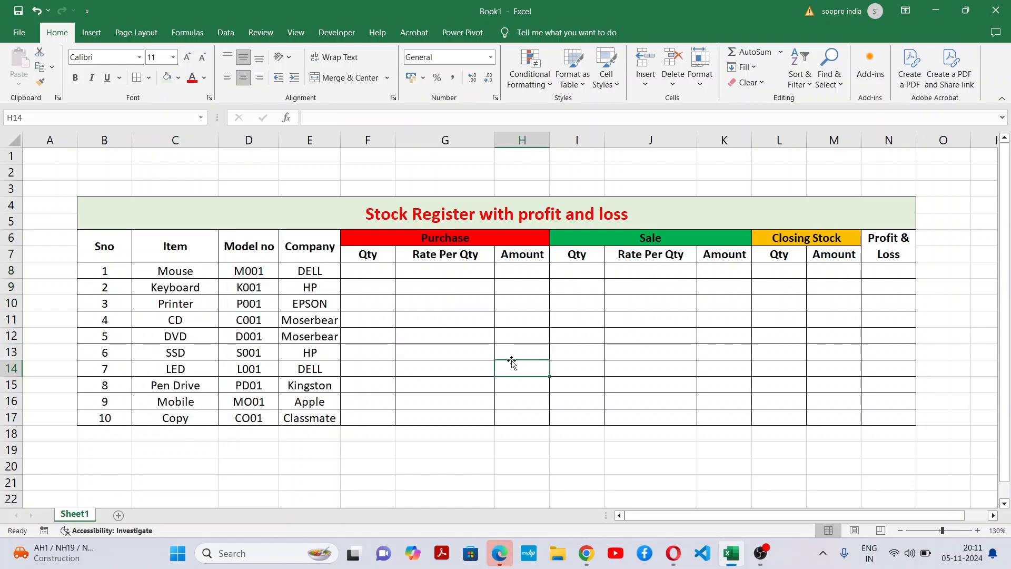
Step: Enter the Mouse's purchase quantity 15 in F8 and its rate per quantity 200 in G8
left_click(383, 271)
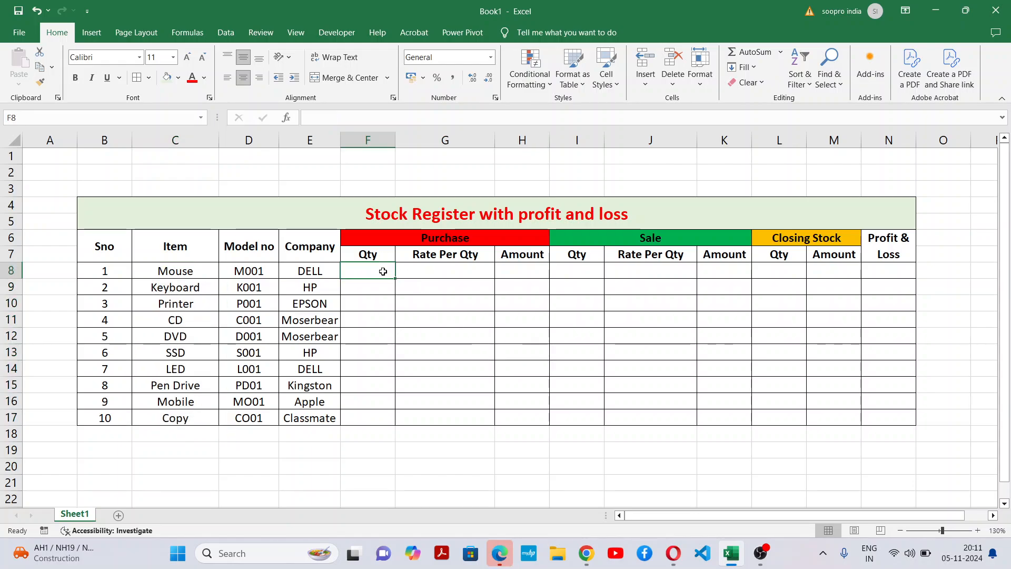
type("15")
left_click(428, 401)
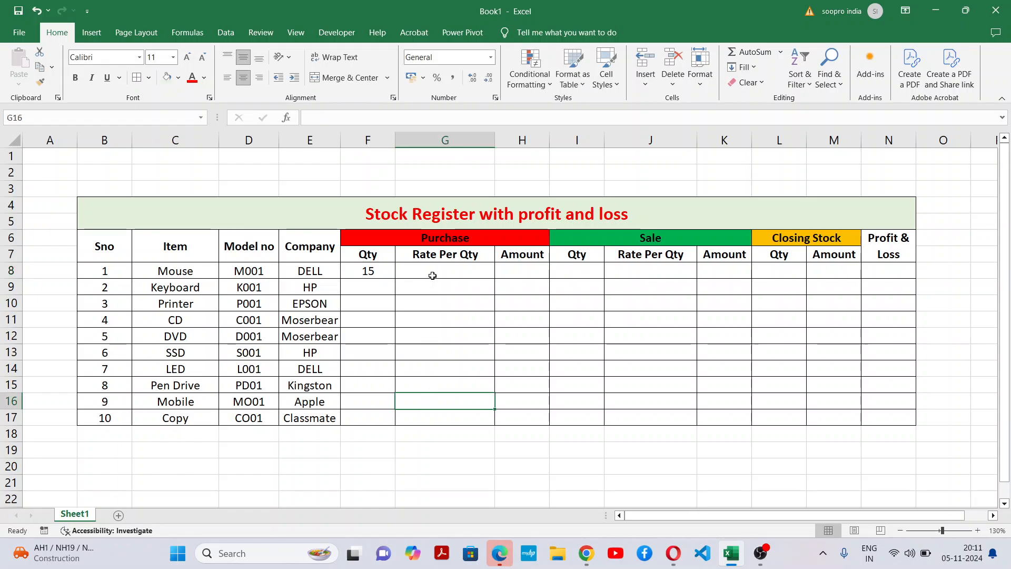
left_click(432, 275)
type("200")
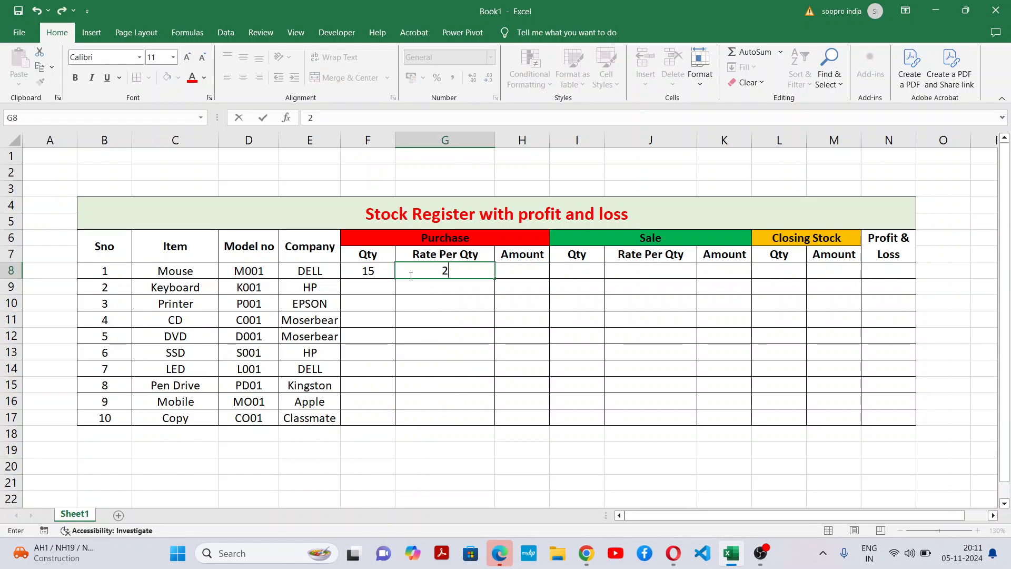
left_click(436, 362)
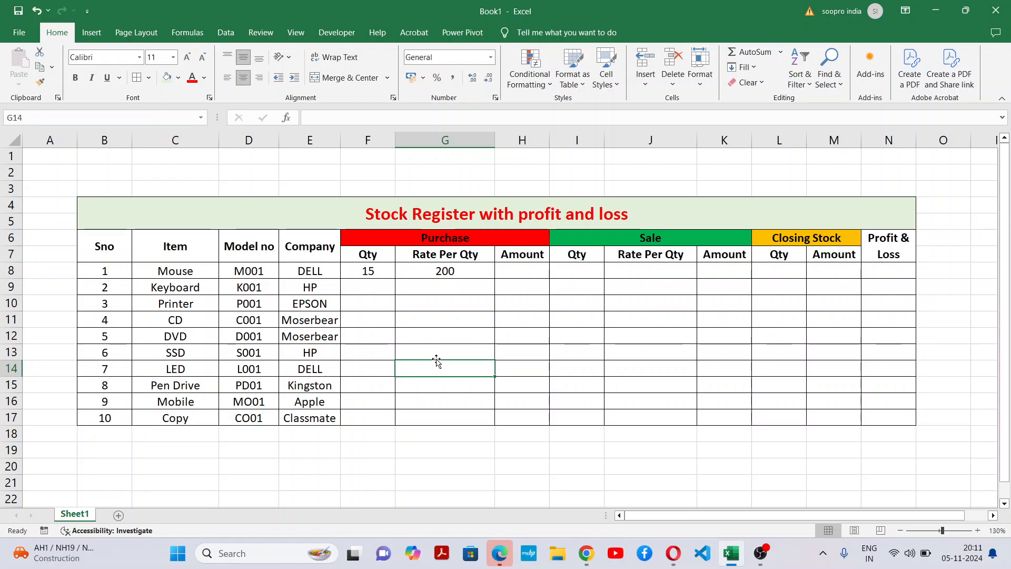
Step: Enter the Keyboard's purchase quantity 10 in F9 and its rate per quantity 500 in G9
left_click(374, 282)
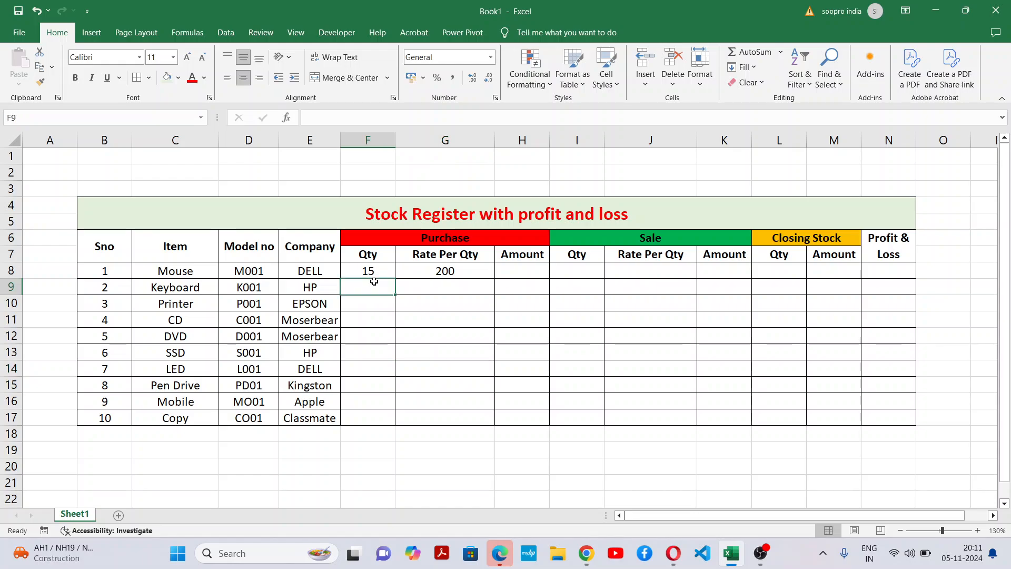
type("10")
left_click(460, 286)
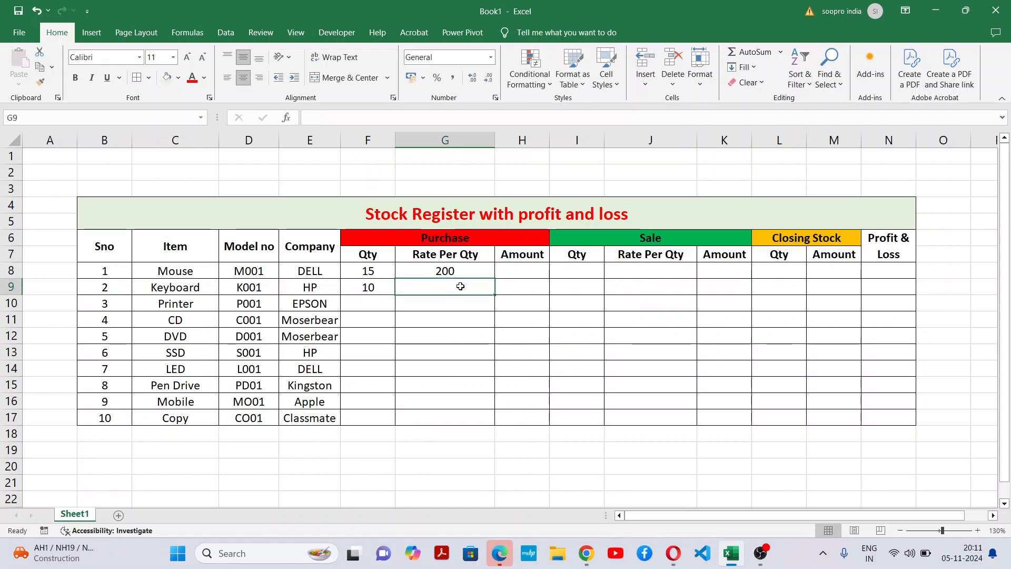
type("500")
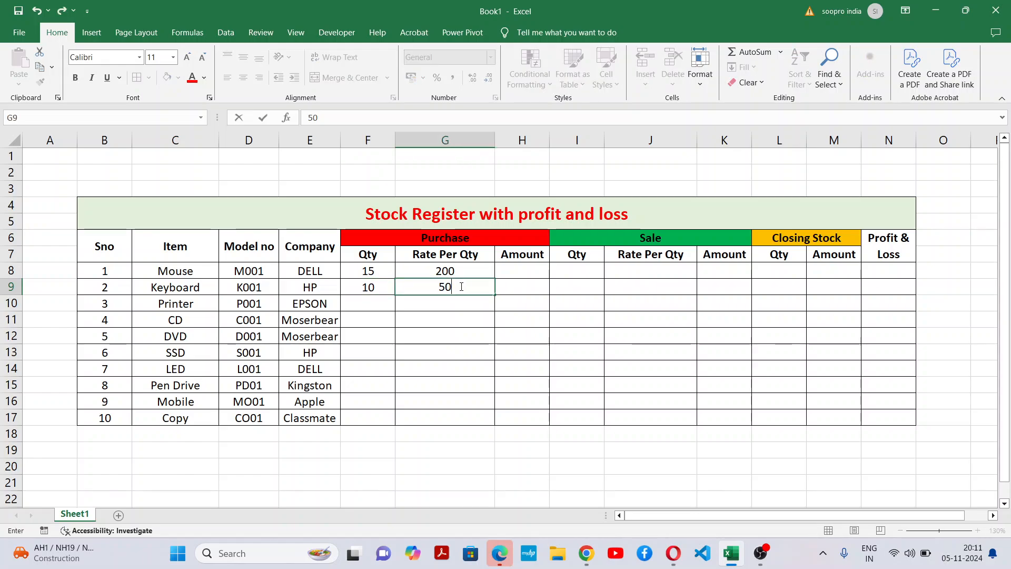
left_click(457, 322)
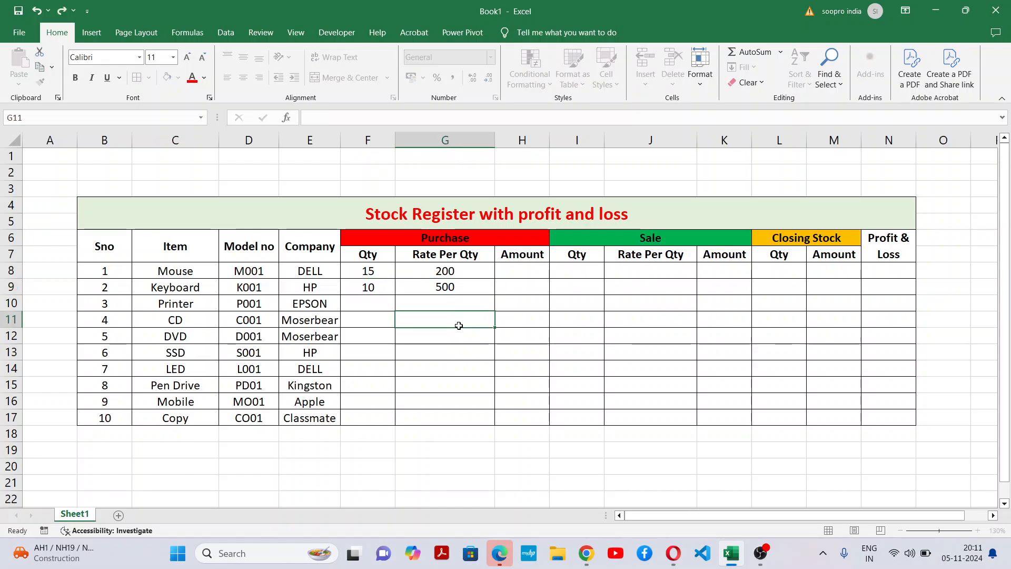
Step: Enter the Printer's purchase quantity 5 in F10 and its rate per quantity 13000 in G10
left_click(378, 303)
type("5")
left_click(428, 304)
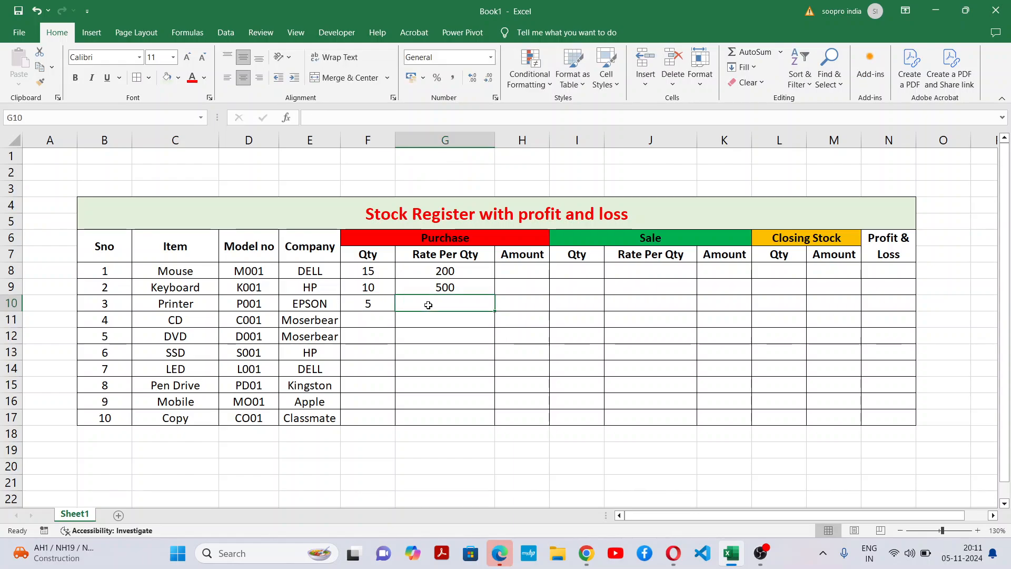
type("13000")
left_click(439, 346)
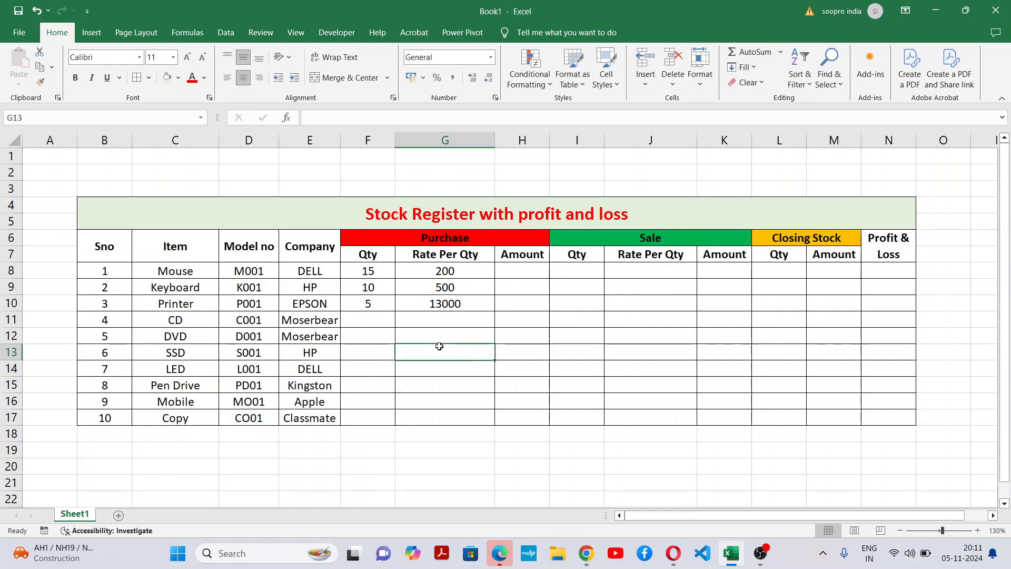
Step: Enter the CD's purchase quantity 10 in F11 and its rate per quantity 10 in G11
left_click(375, 319)
type("1")
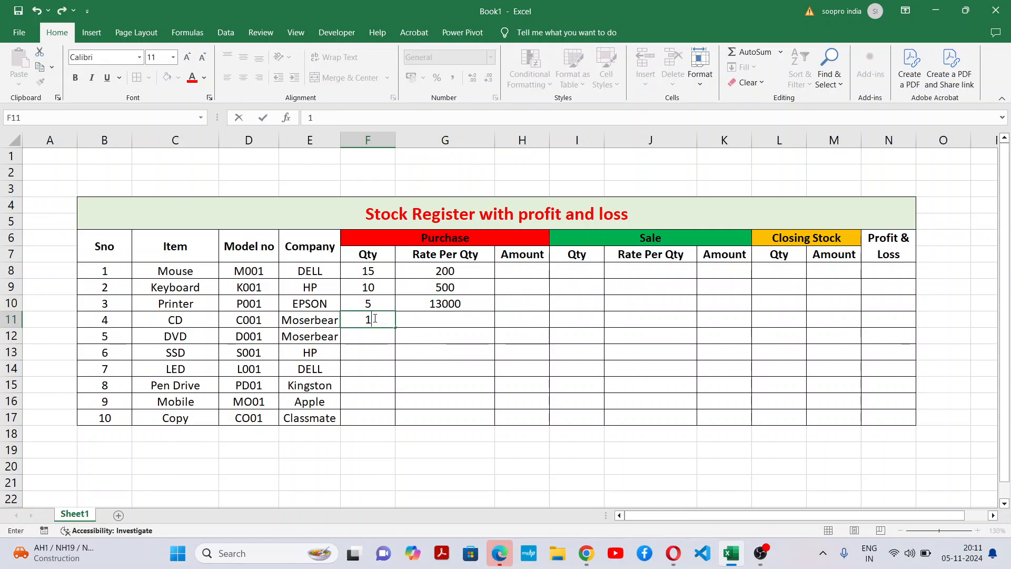
type("0")
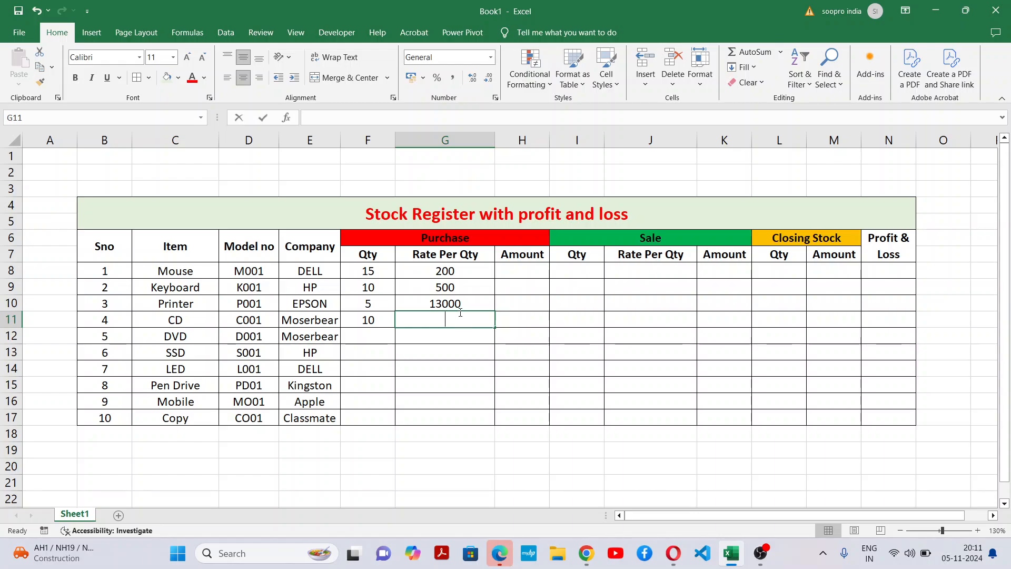
type("10")
left_click(441, 362)
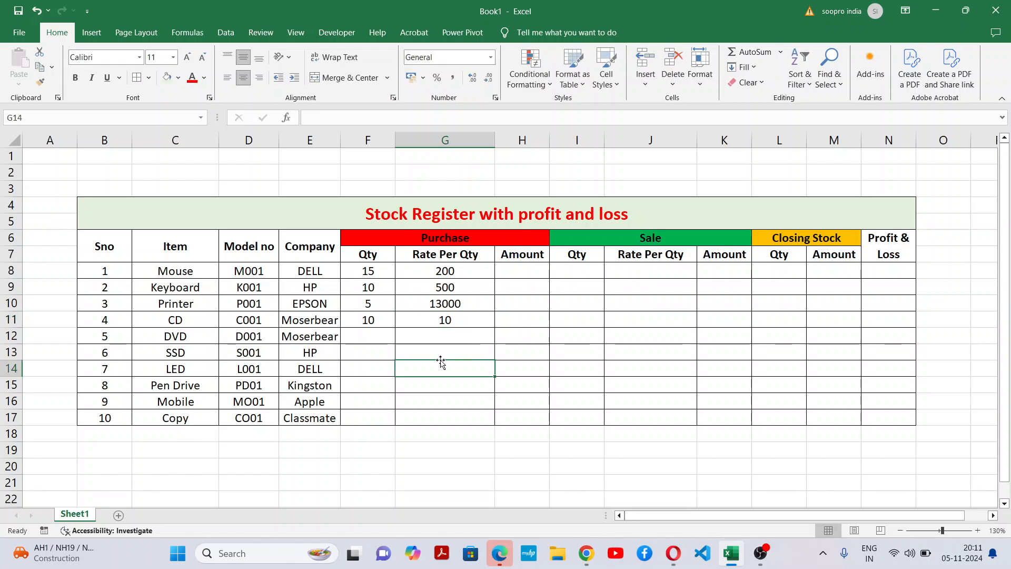
Step: Enter the DVD's purchase quantity 25 in F12 and its rate per quantity 20 in G12
left_click(380, 333)
type("25")
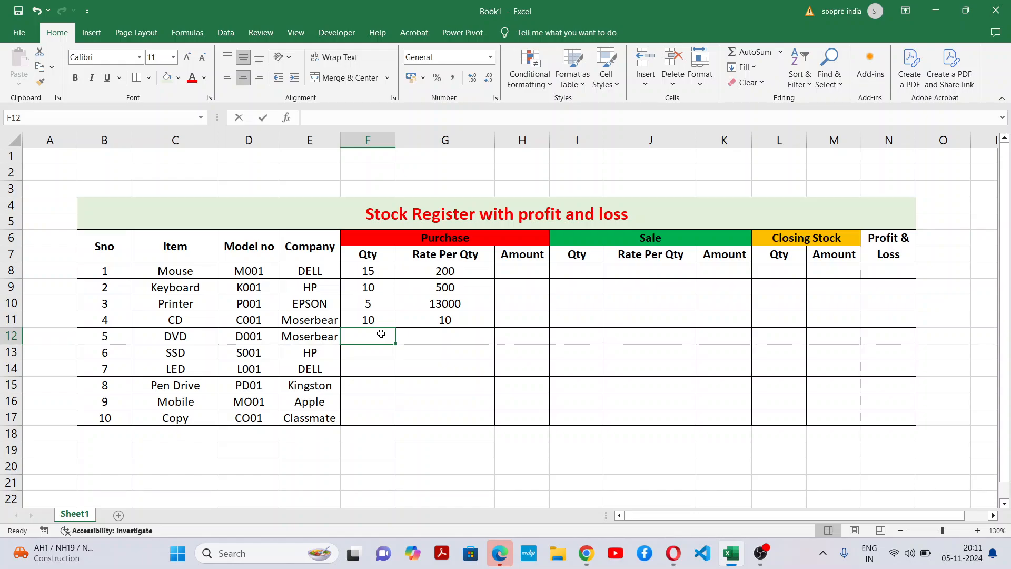
key("Tab")
type("2")
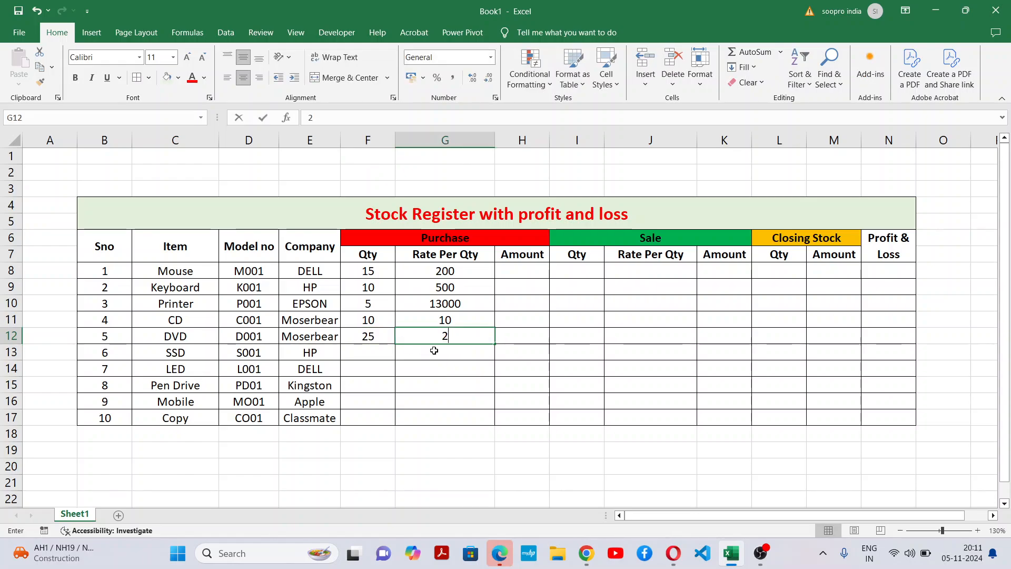
type("-")
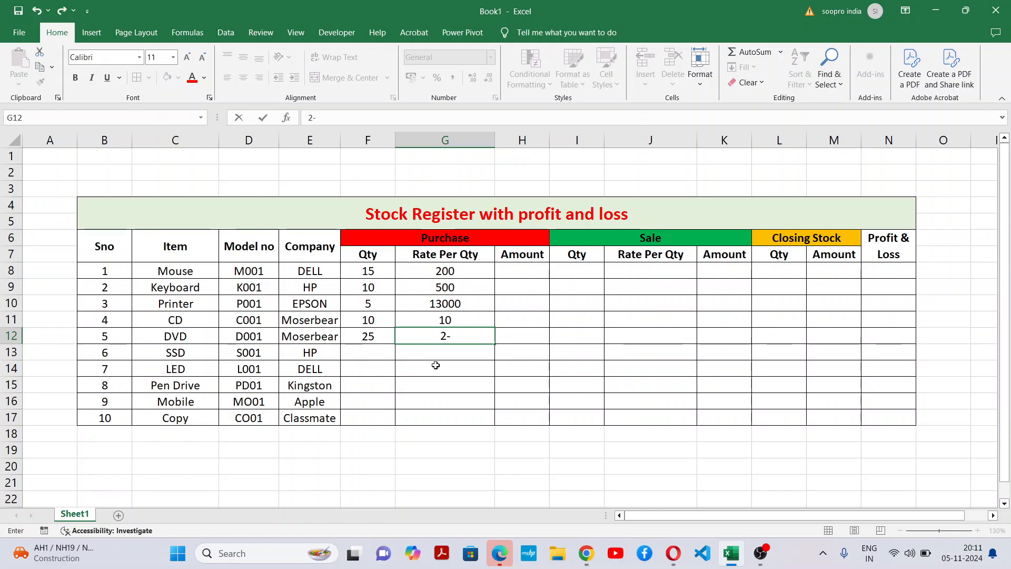
type("0")
left_click(435, 380)
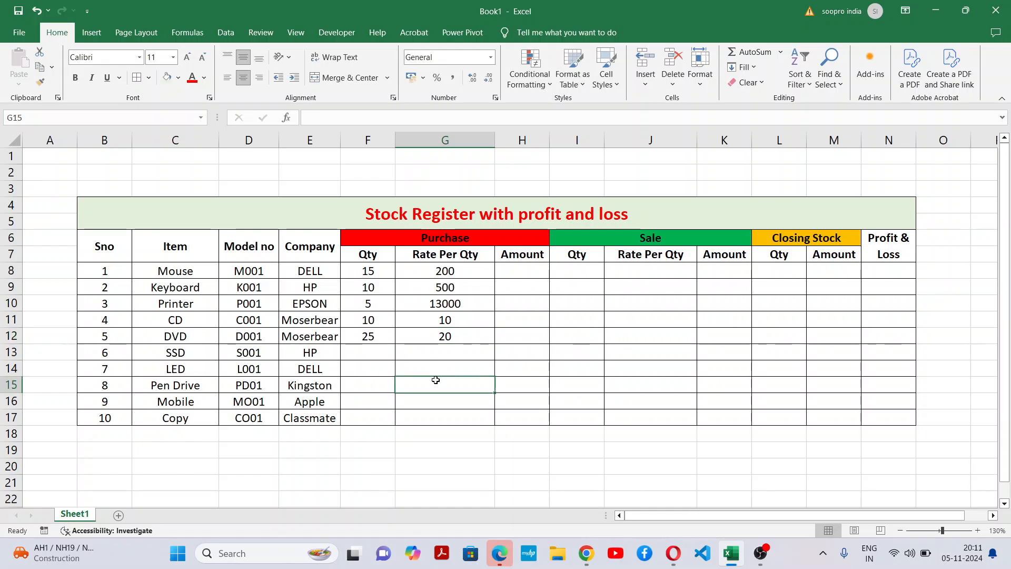
Step: Enter the SSD's purchase quantity 5 in F13 and its rate per quantity 2000 in G13
left_click(382, 352)
type("5")
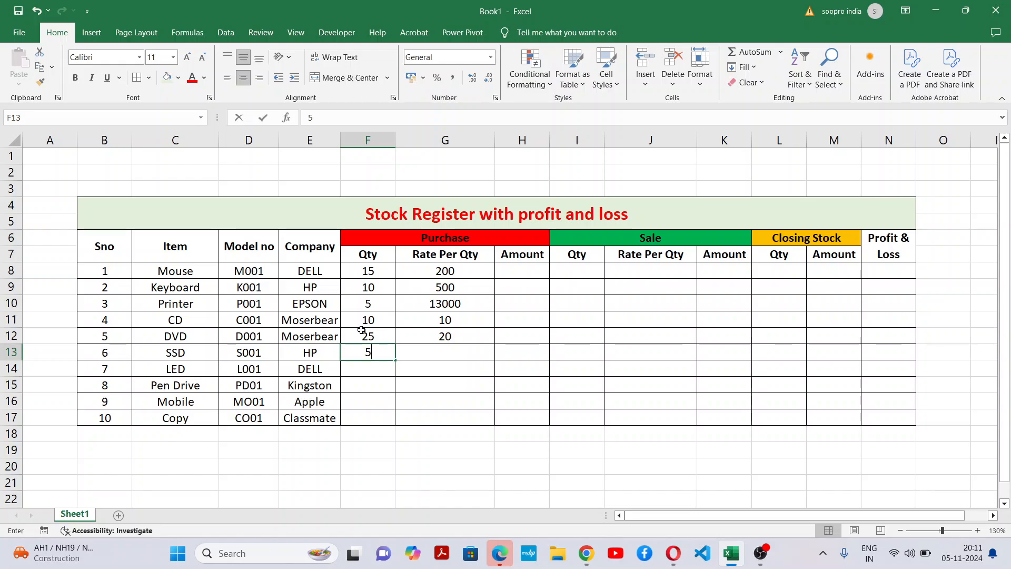
key("Tab")
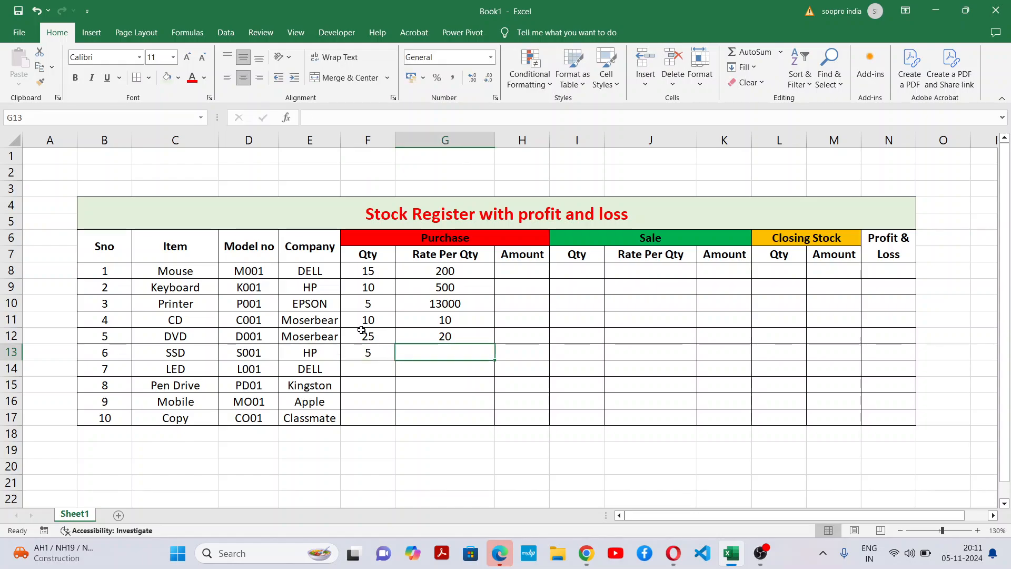
type("2000")
key("Down")
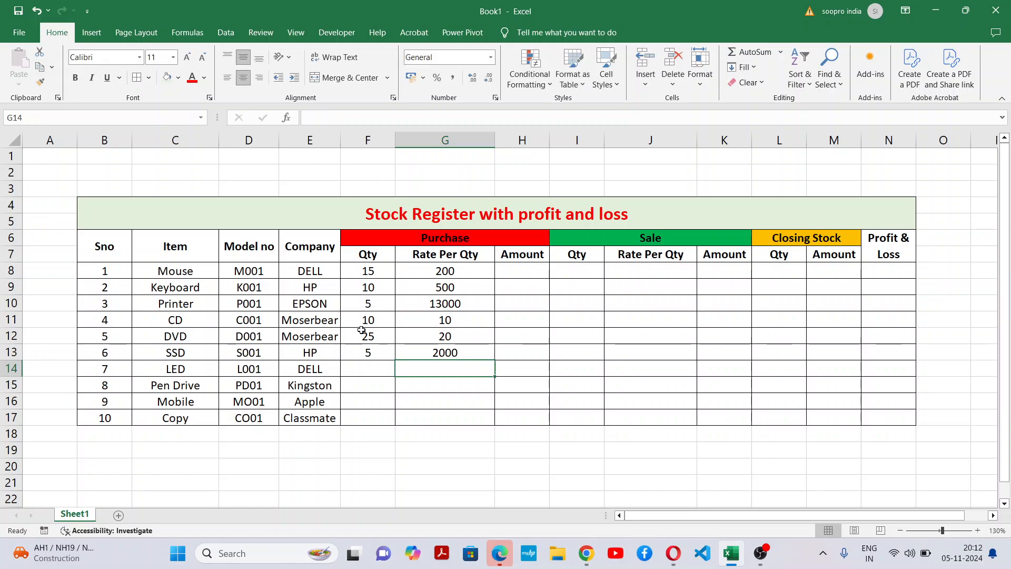
Step: Enter the LED's purchase quantity 2 in F14 and its rate per quantity 5000 in G14
key("Left")
type("2")
key("Tab")
type("5000")
key("Return")
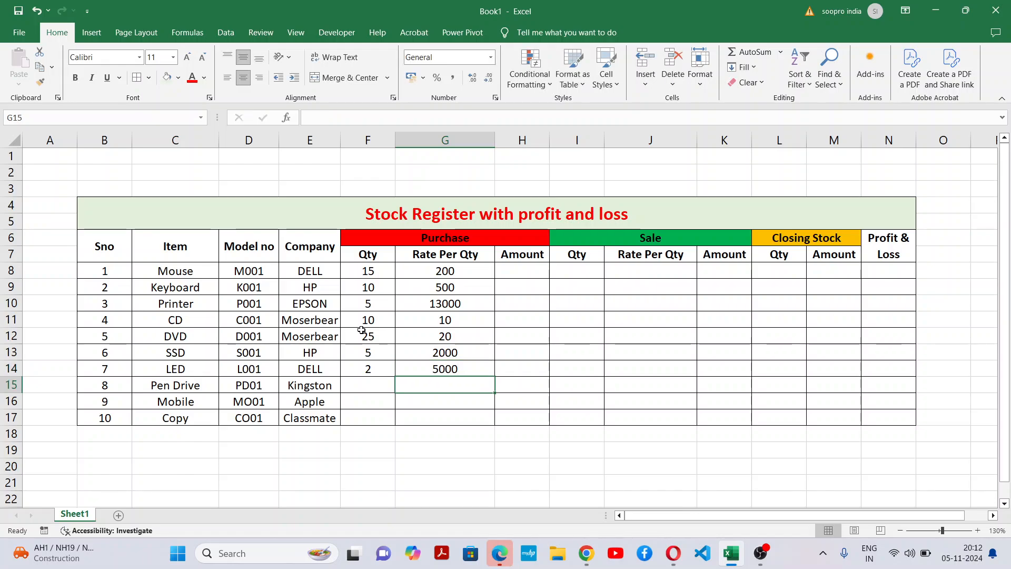
Step: Enter the Pen Drive's purchase quantity 10 in F15 and its rate per quantity 500 in G15
type("10")
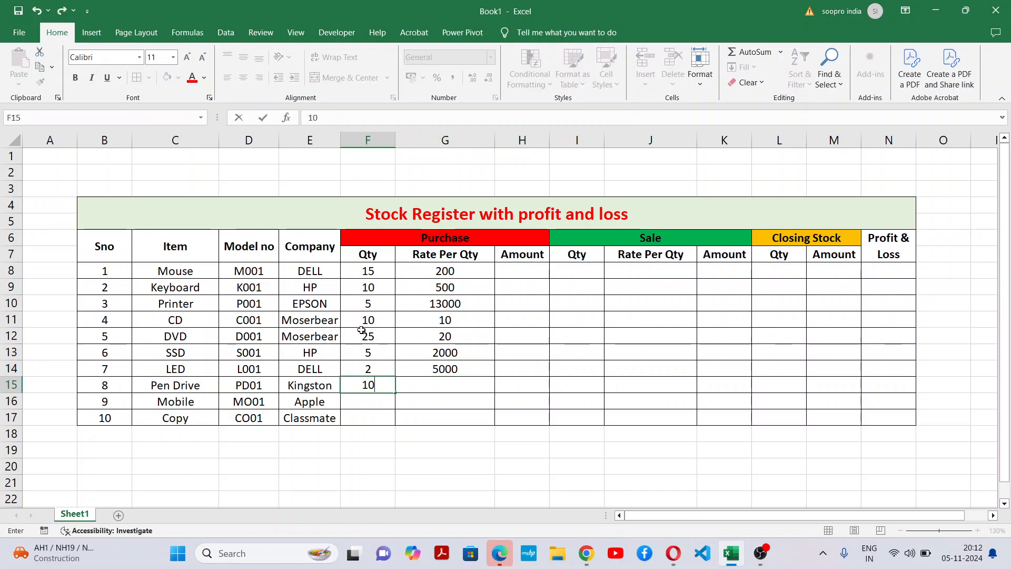
key("Tab")
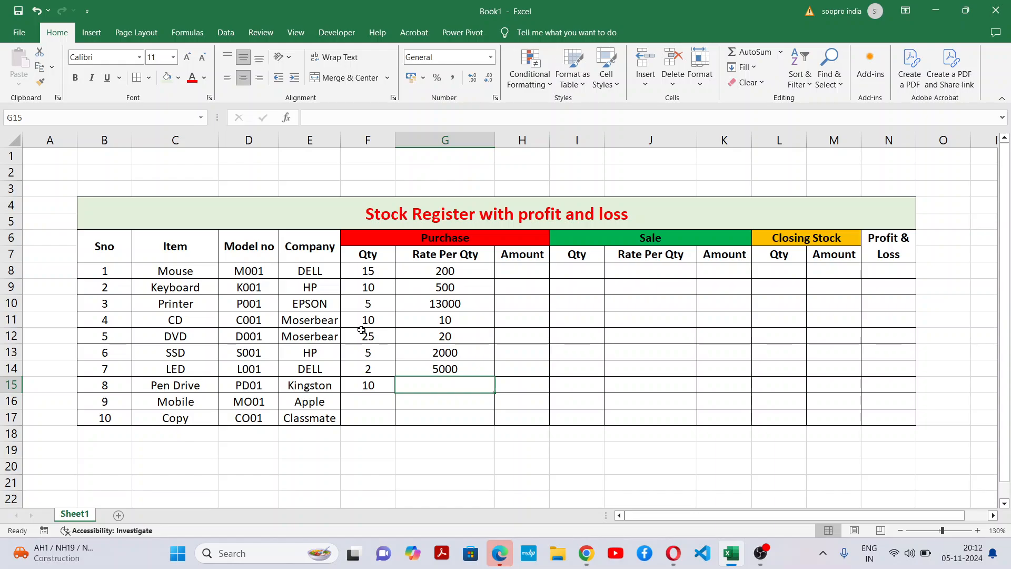
type("500")
key("Return")
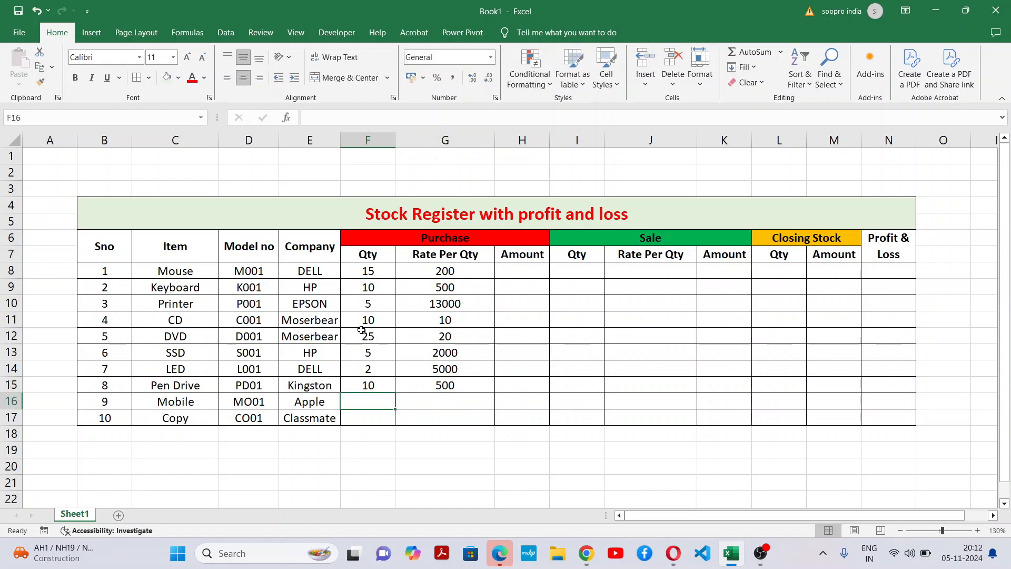
Step: Enter the Mobile's purchase quantity 5 in F16 and its rate per quantity 30000 in G16
type("5")
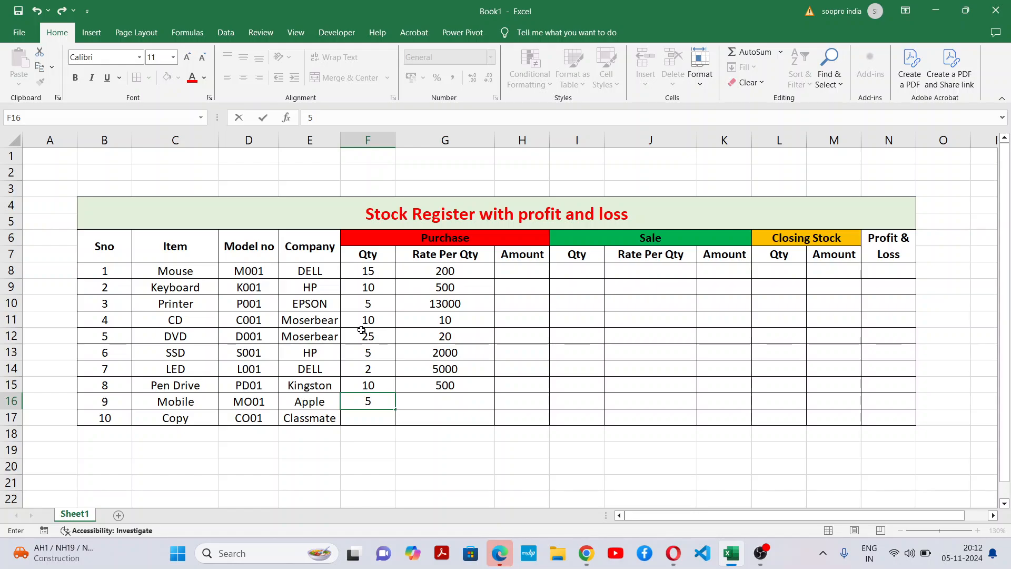
key("Tab")
type("30000")
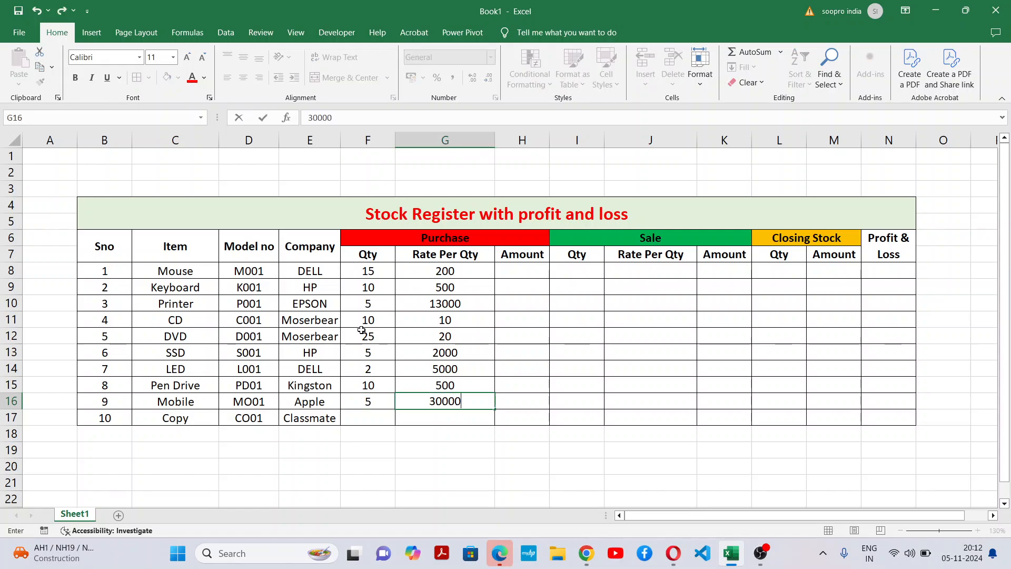
key("Return")
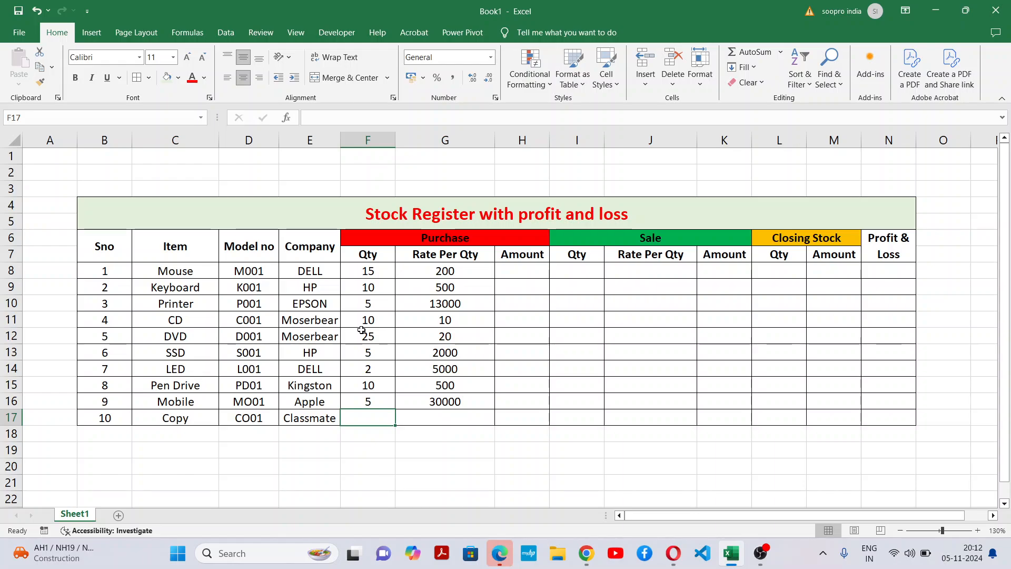
Step: Enter the Copy's purchase quantity 10 in F17 and its rate per quantity 50 in G17
type("10")
key("Tab")
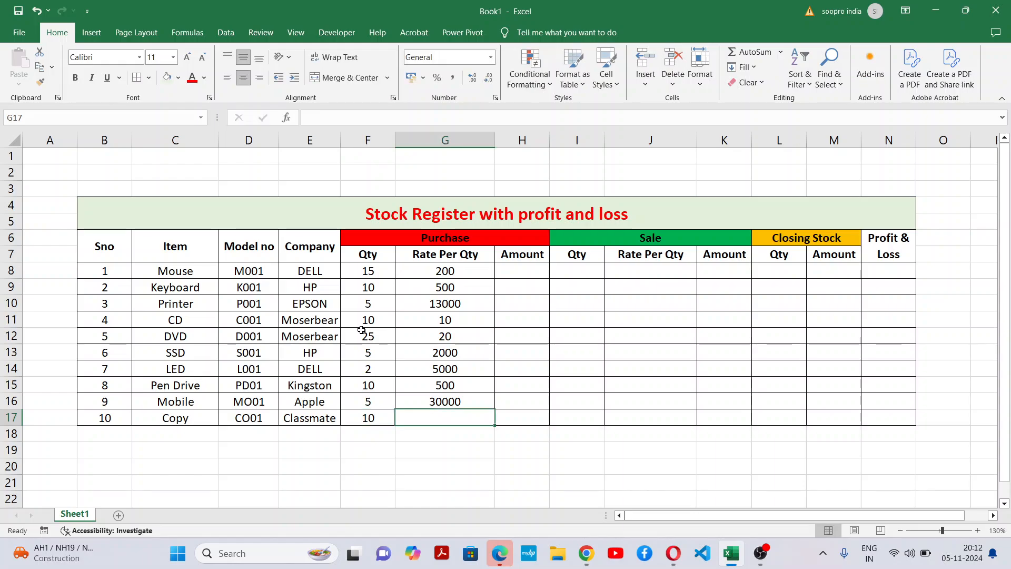
type("50")
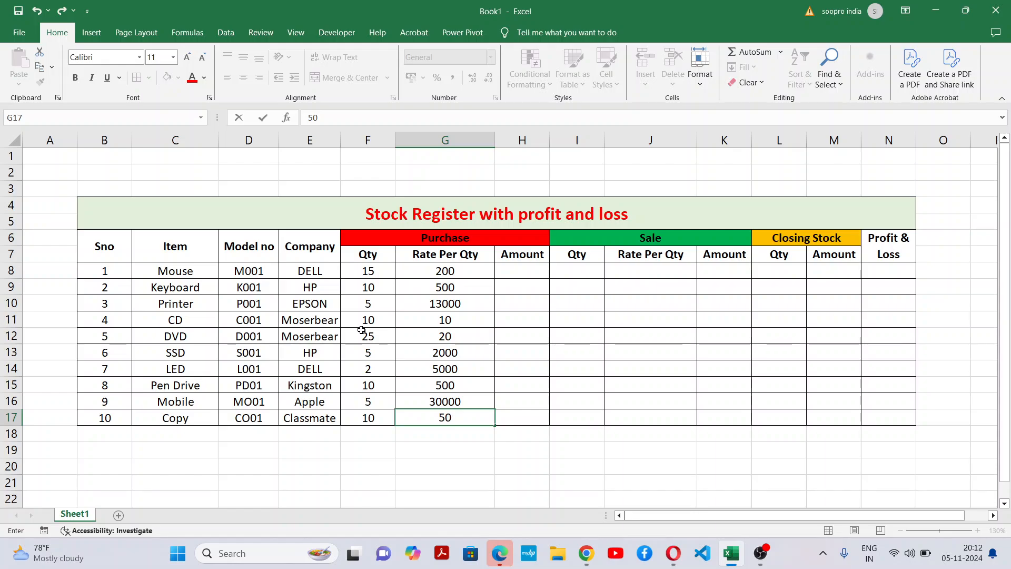
left_click(491, 368)
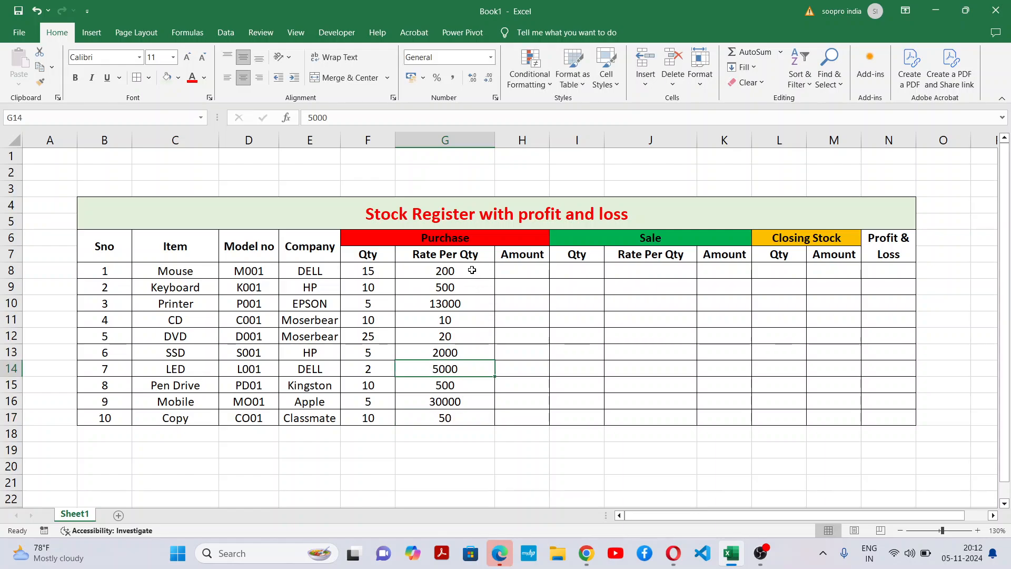
Step: Review the purchase rates in G8:G17 and the purchase quantities in F8:F17
left_click_drag(472, 270, 462, 410)
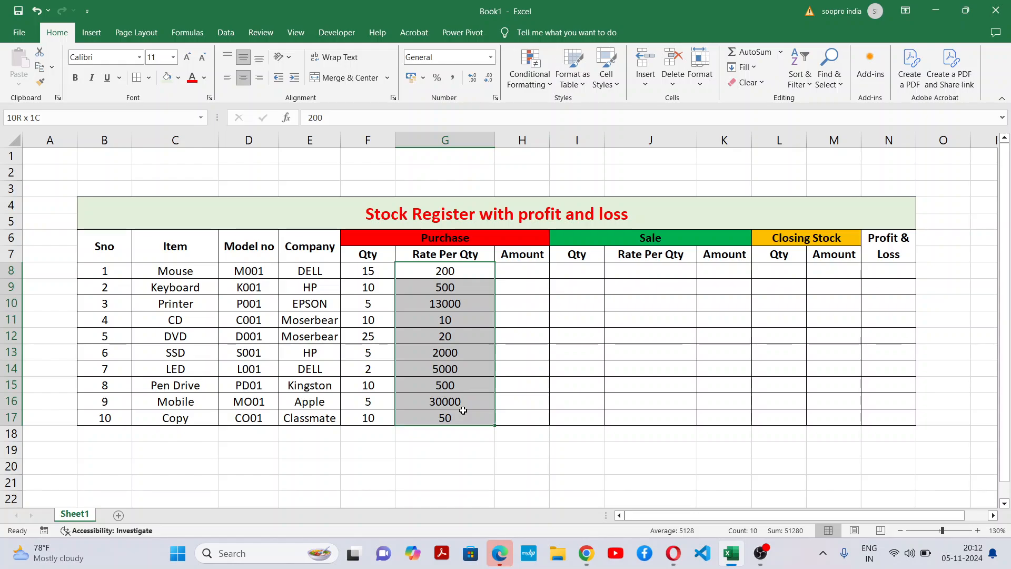
left_click(600, 371)
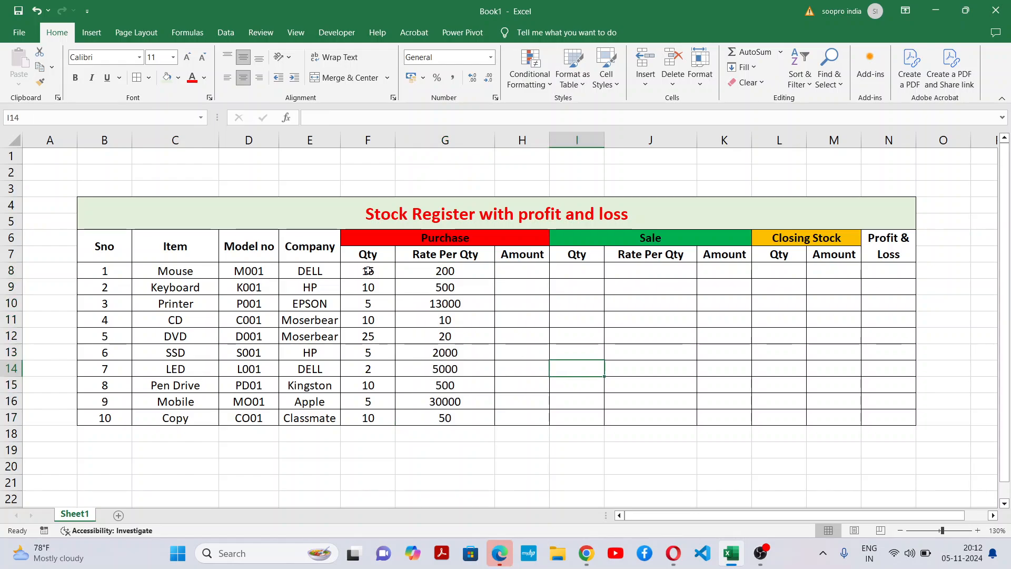
left_click(376, 272)
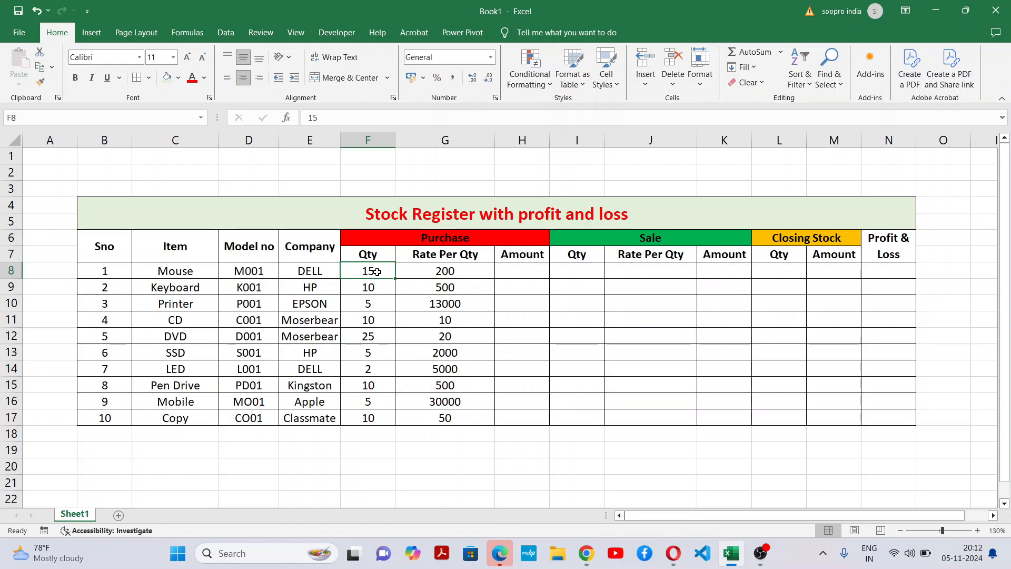
left_click_drag(376, 271, 358, 419)
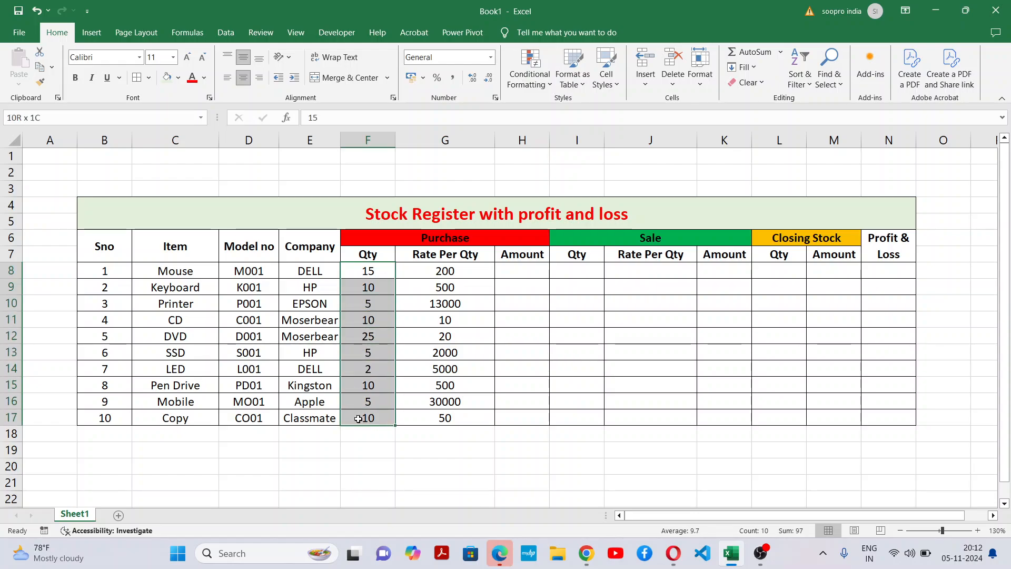
left_click(371, 277)
left_click(370, 290)
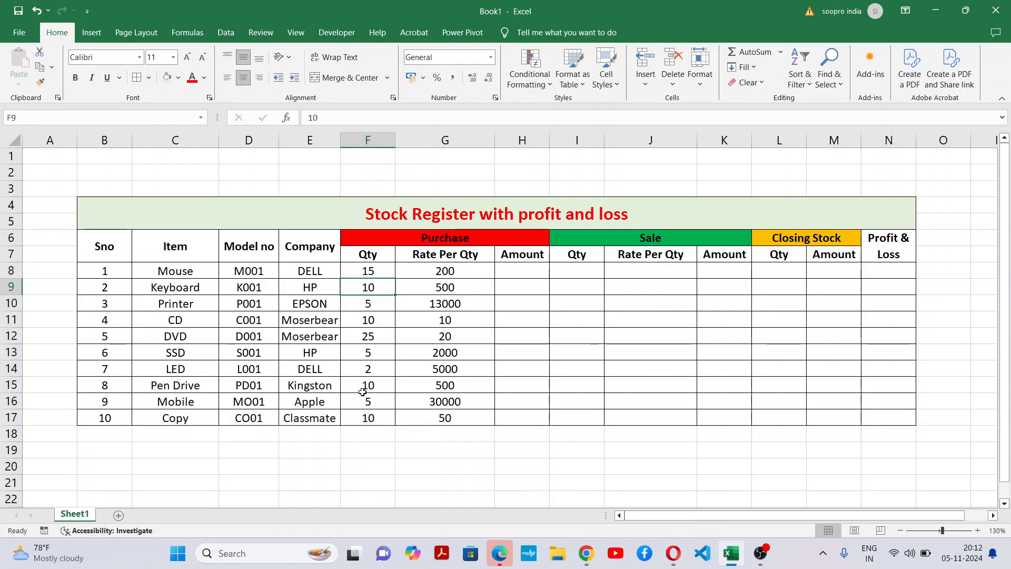
left_click_drag(375, 275, 374, 417)
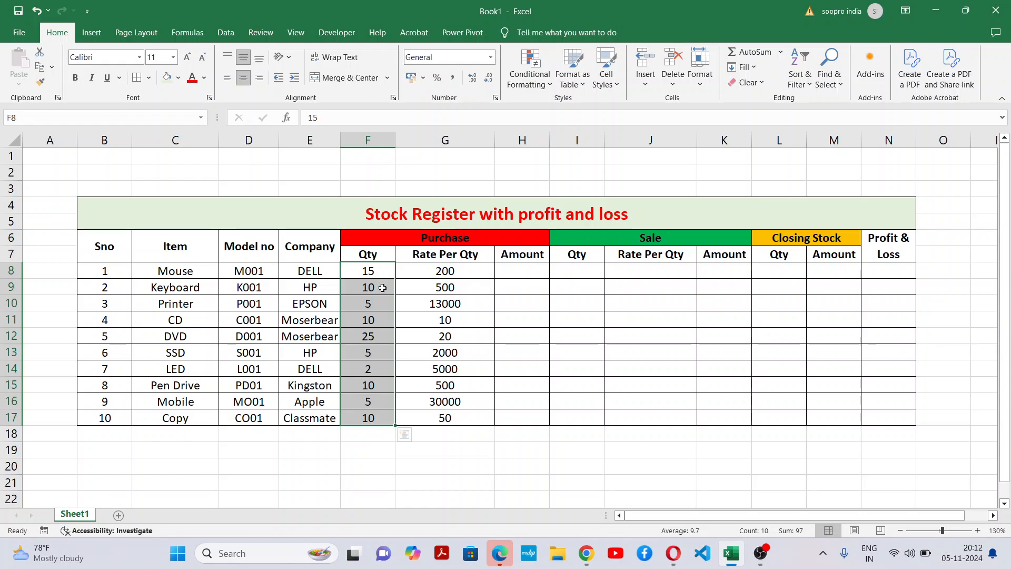
left_click(462, 332)
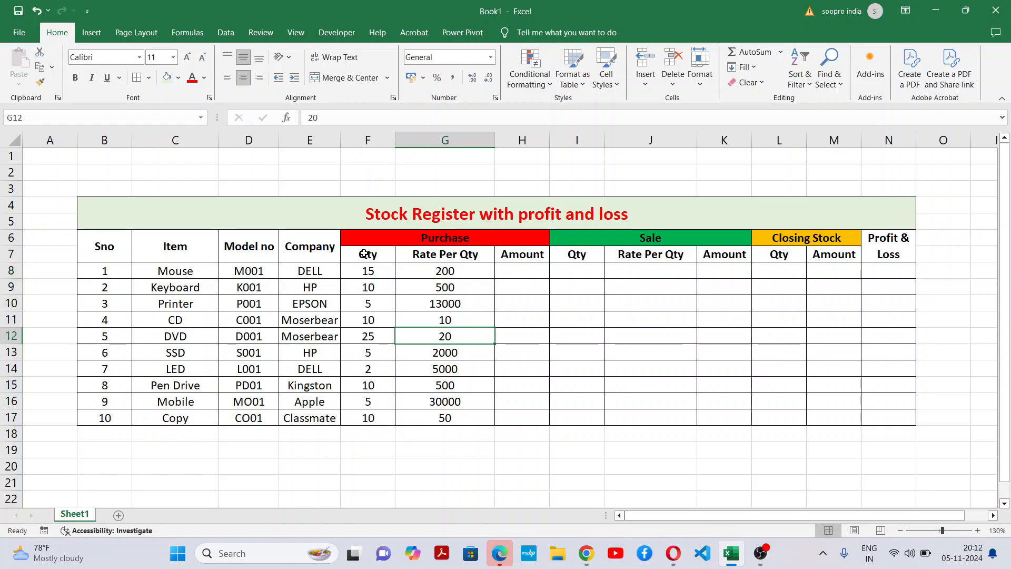
Step: Calculate the Mouse's purchase amount in H8 with the formula =F8*G8
left_click(519, 273)
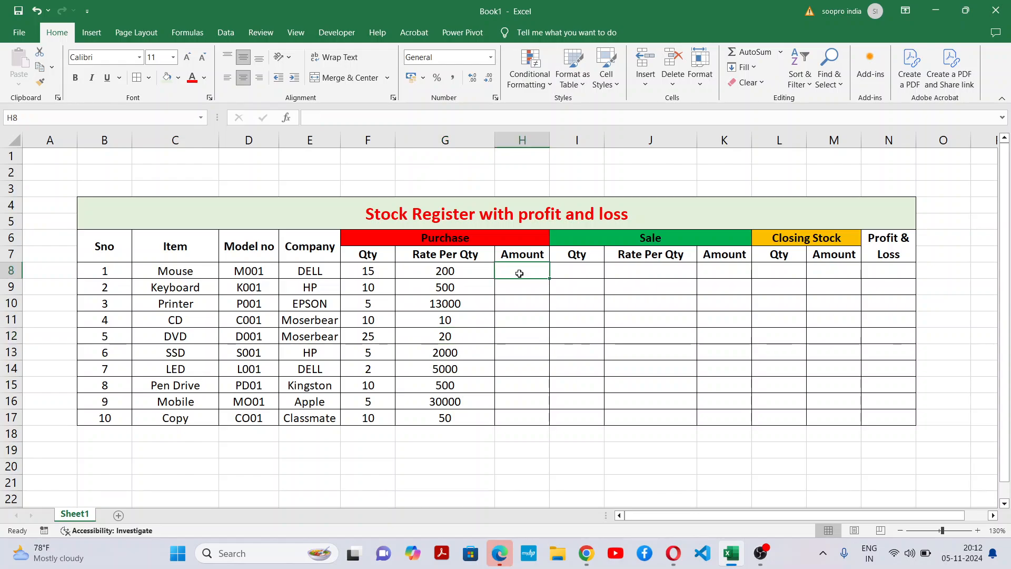
type("=")
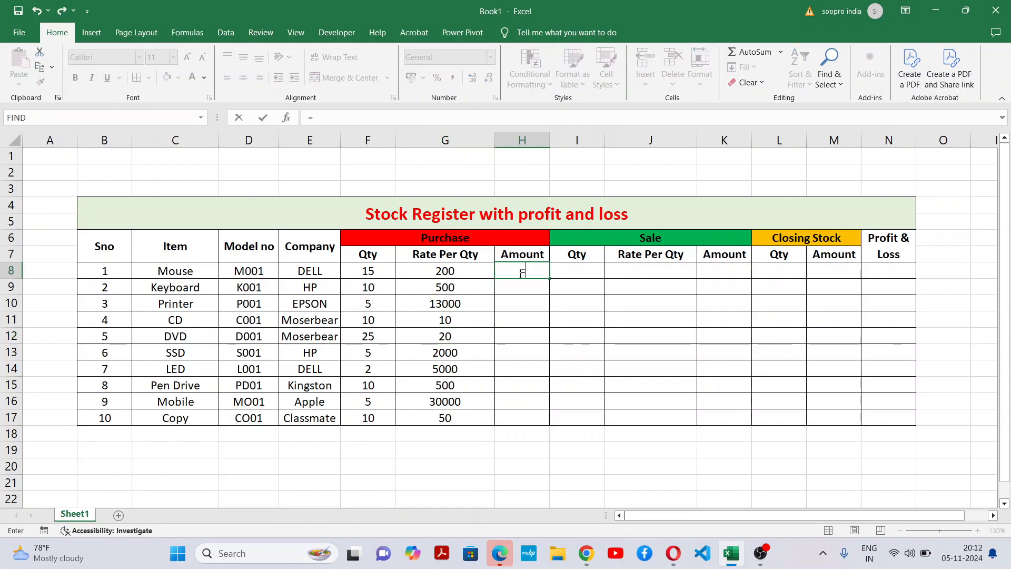
left_click(361, 269)
type("*")
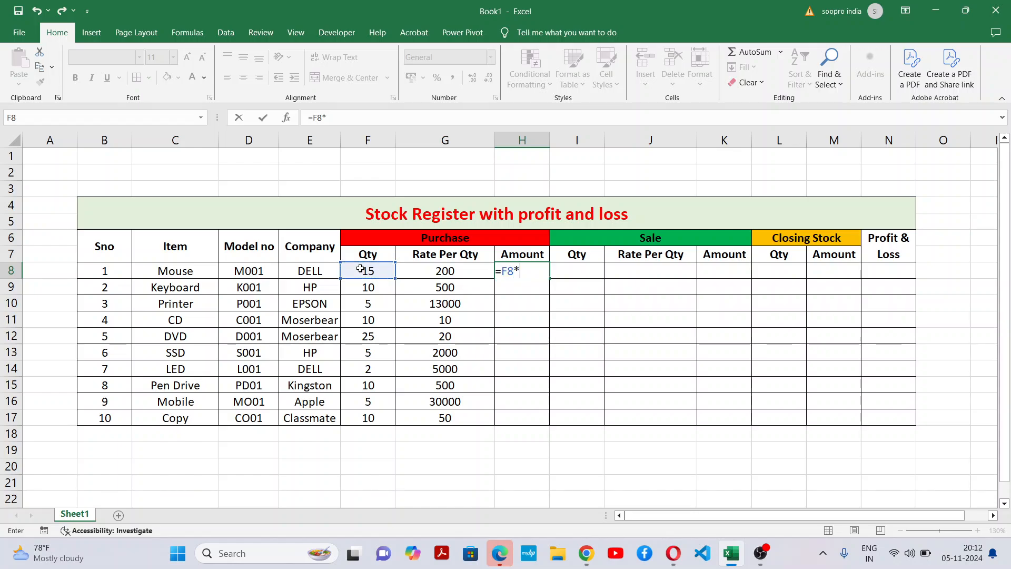
left_click(467, 269)
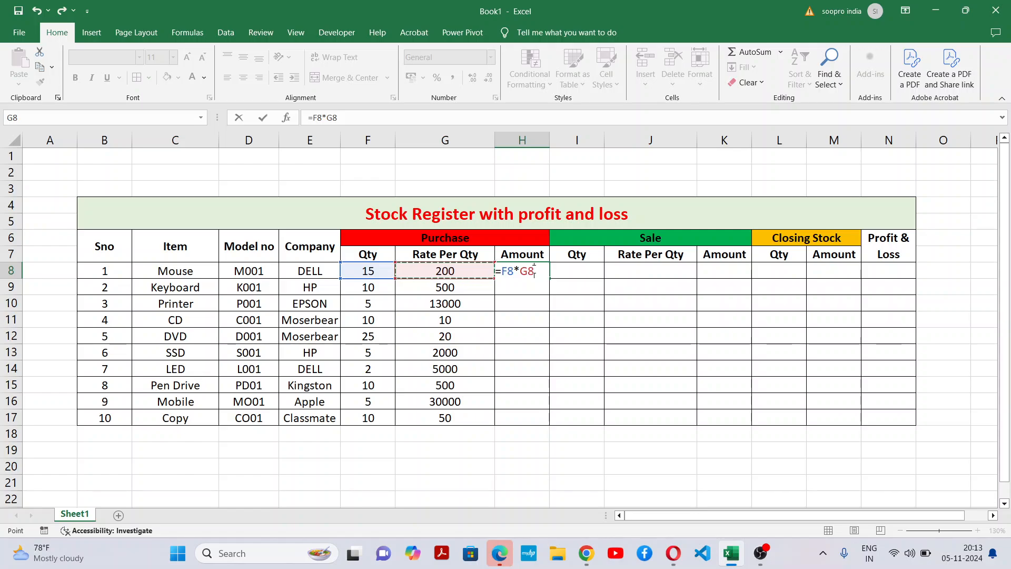
key("Return")
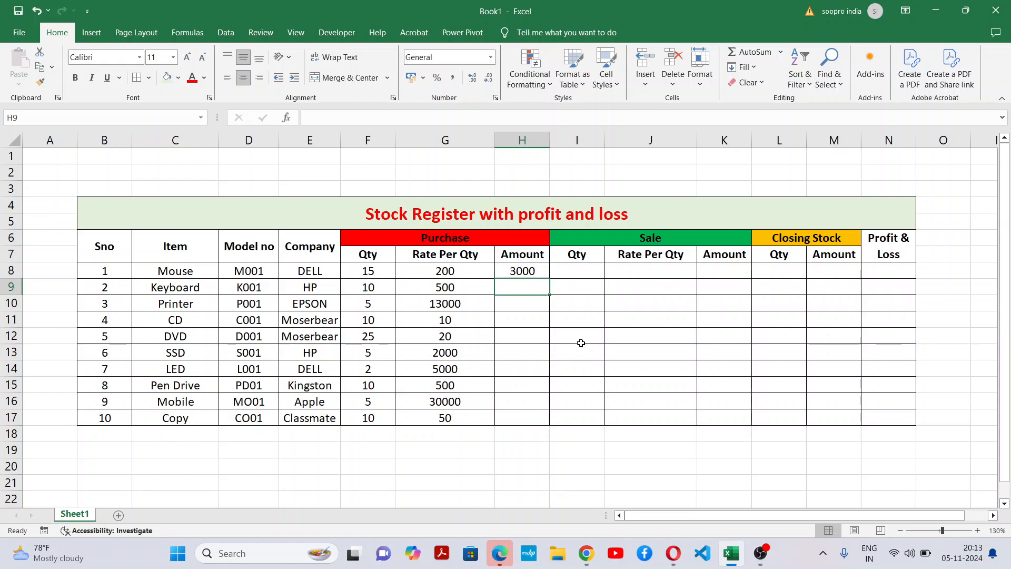
Step: Calculate the Keyboard's purchase amount in H9 by multiplying the rate in G9 by 10
type("=")
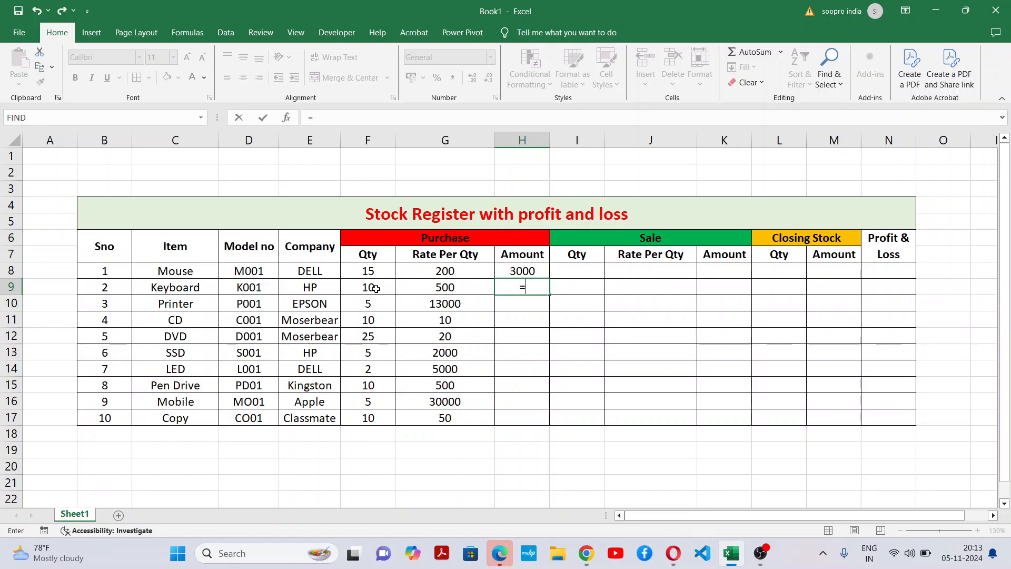
left_click(449, 288)
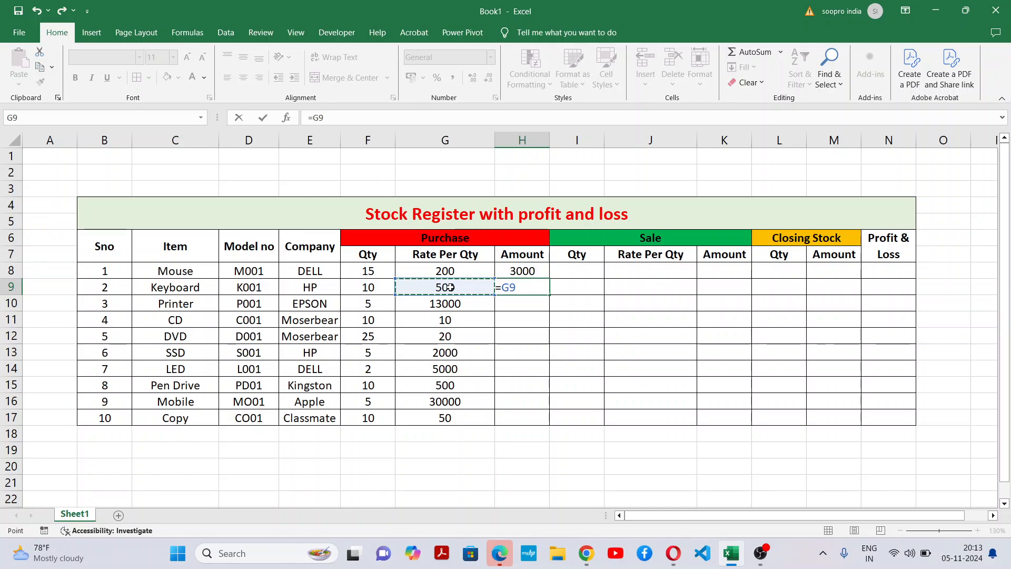
type("*")
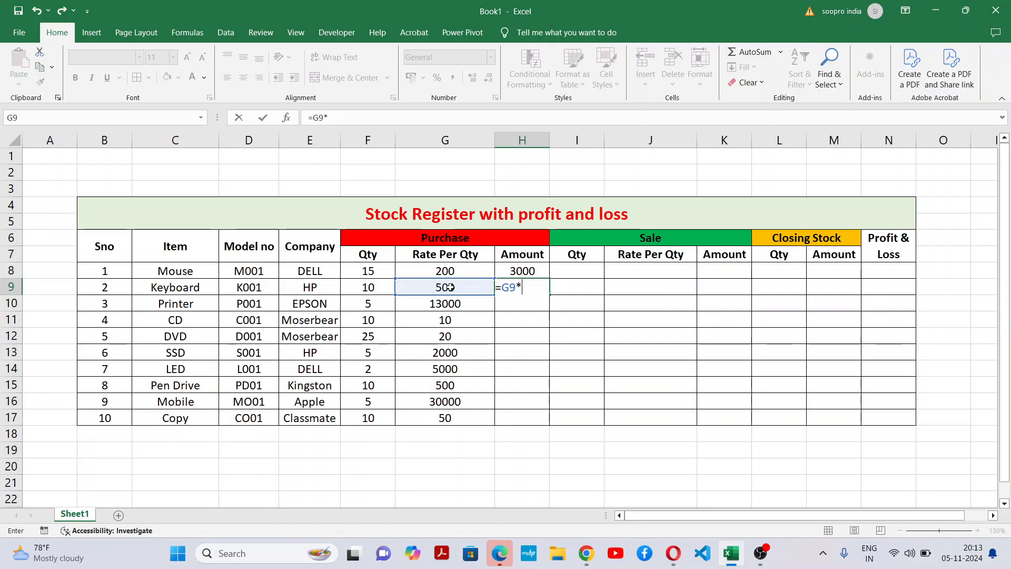
type("10")
key("Return")
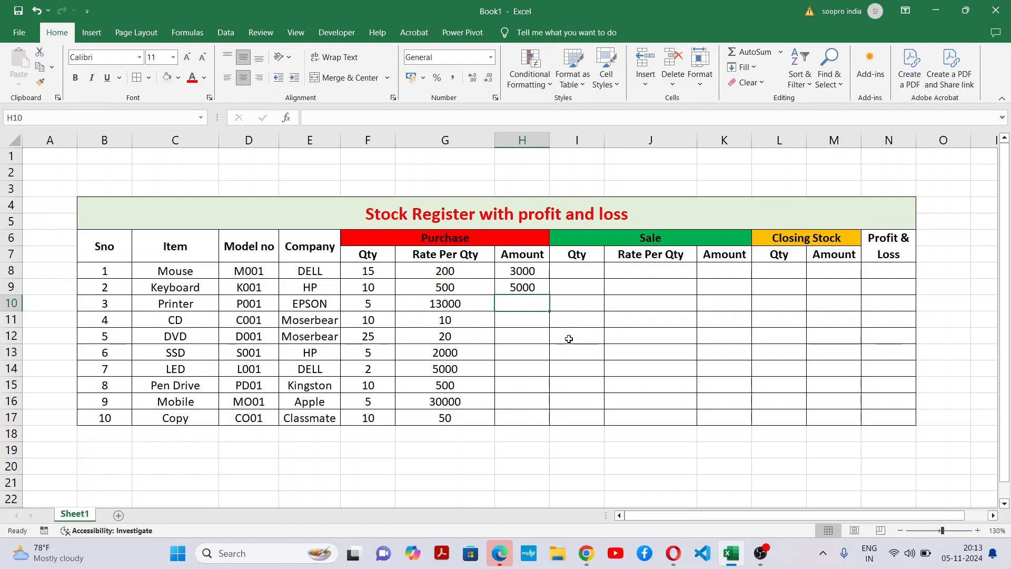
Step: Calculate the Printer's purchase amount in H10 with the formula =G10*F10
type("=")
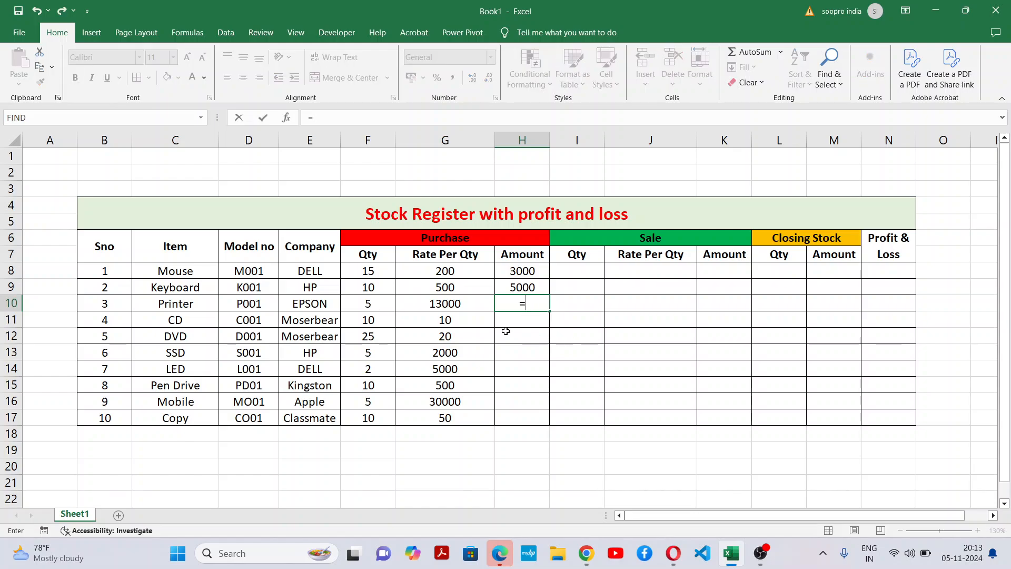
left_click(460, 303)
type("*")
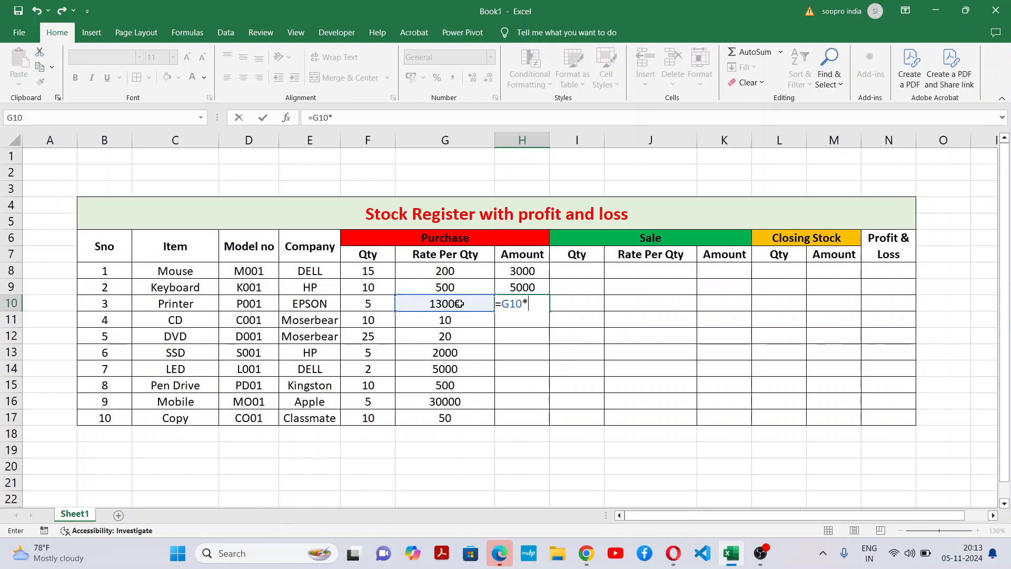
left_click(369, 304)
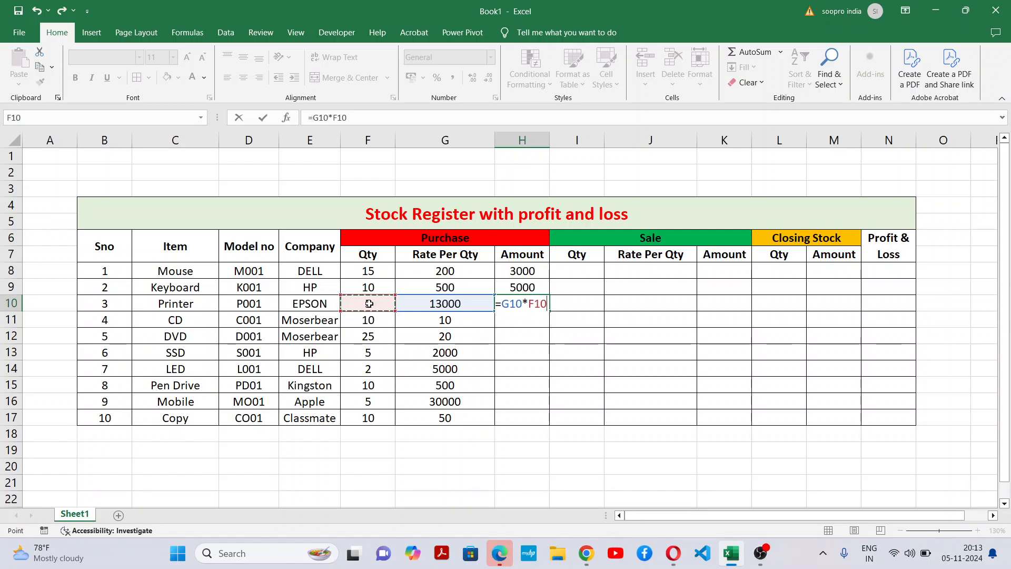
key("Return")
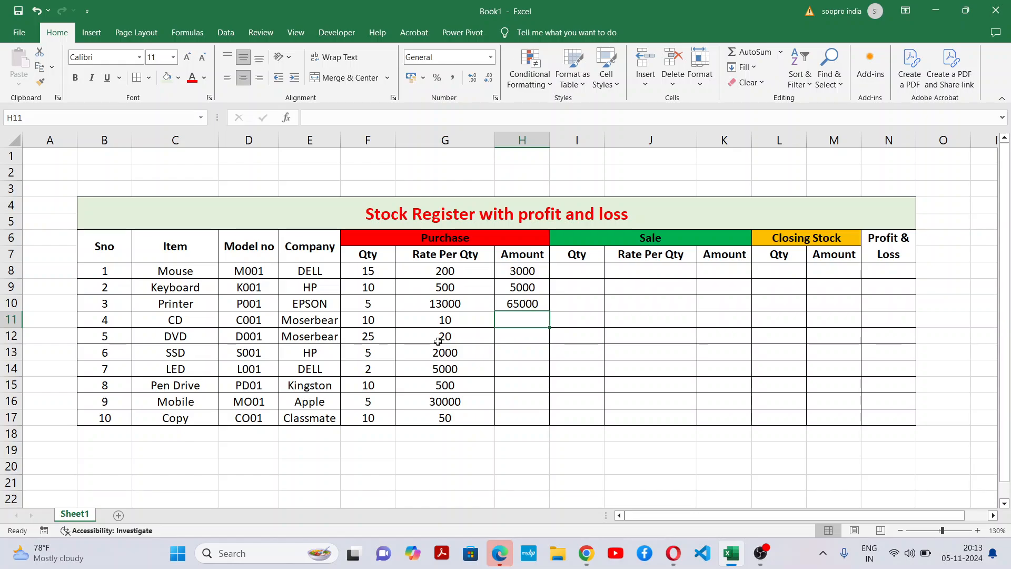
Step: Fill the purchase amount formula from H8 down through H17 and check the Copy's formula in H17
left_click(521, 304)
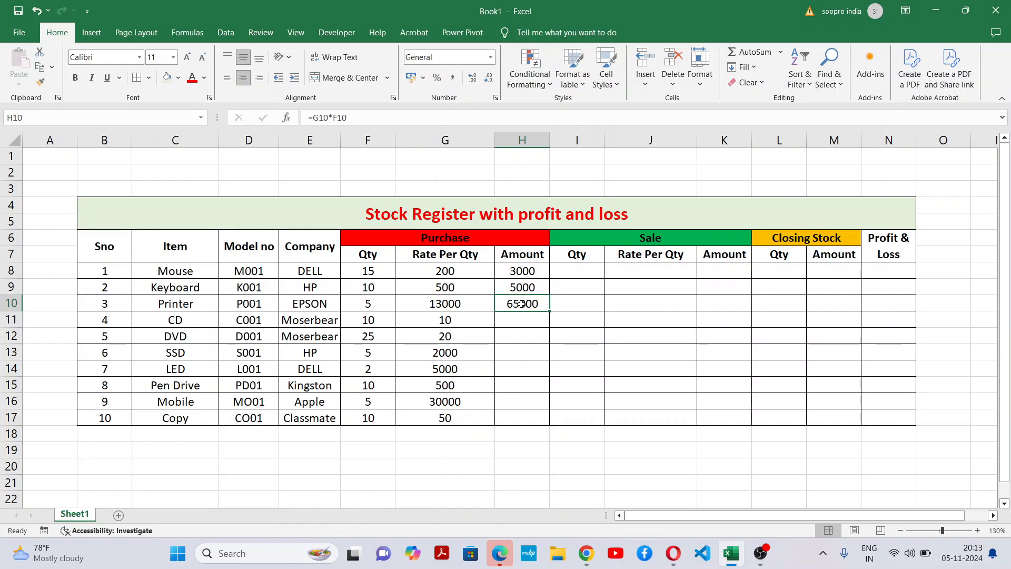
left_click(529, 271)
left_click_drag(546, 280, 568, 421)
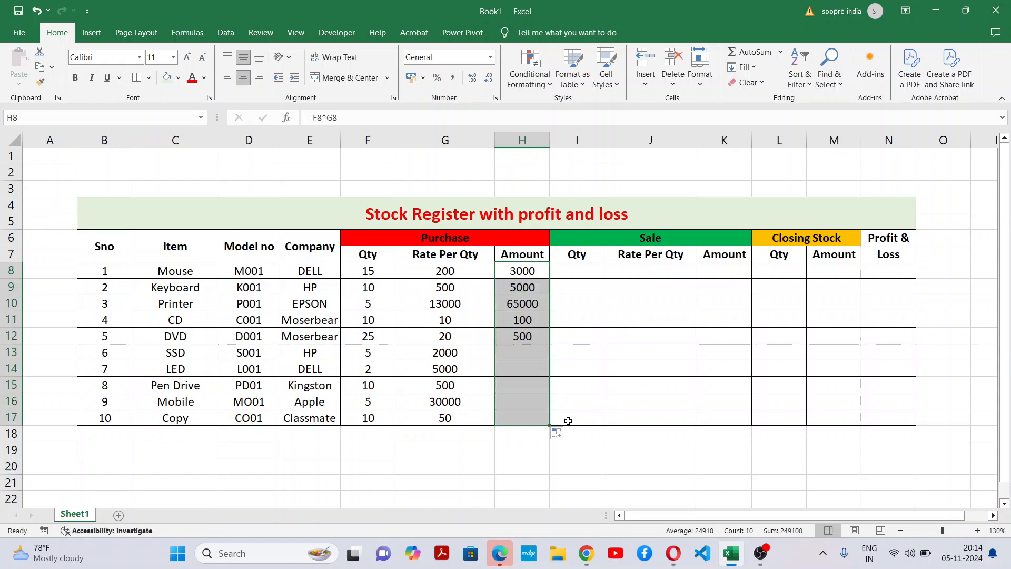
left_click(677, 385)
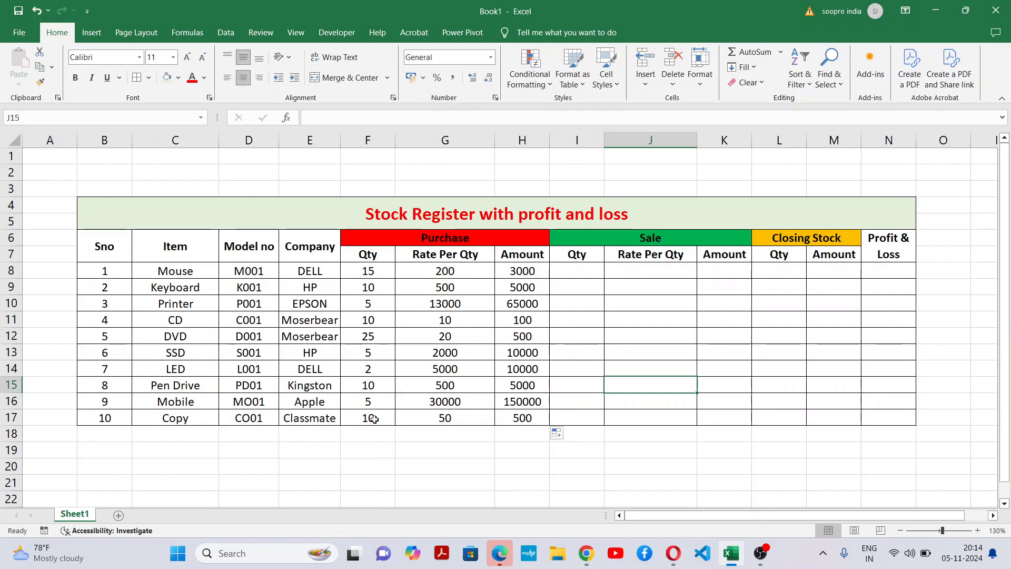
left_click(438, 419)
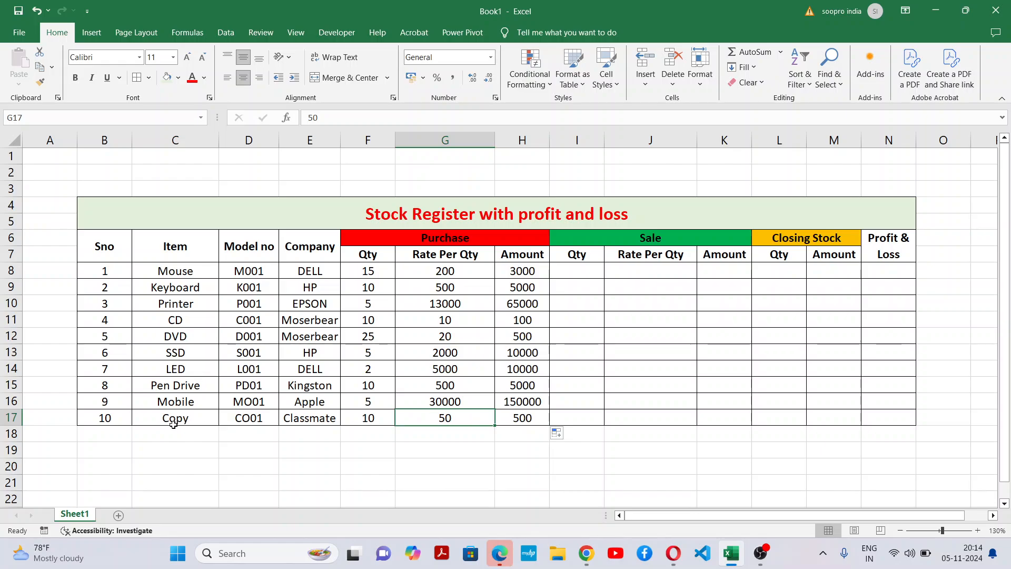
left_click(531, 417)
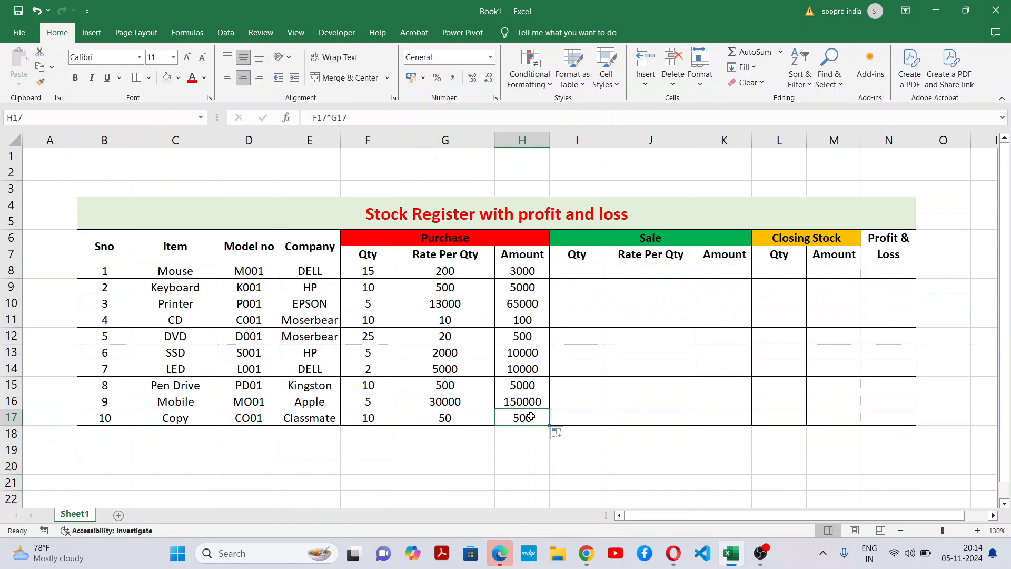
left_click(638, 398)
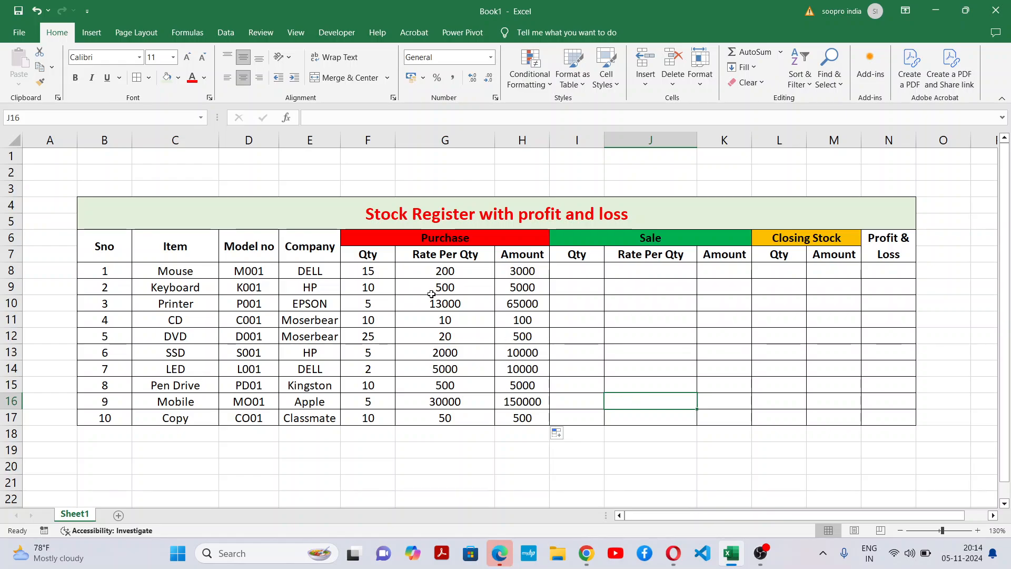
Step: Check the filled purchase amount formulas in column H for the Mouse, Keyboard, Printer, SSD, LED and Pen Drive
left_click(529, 272)
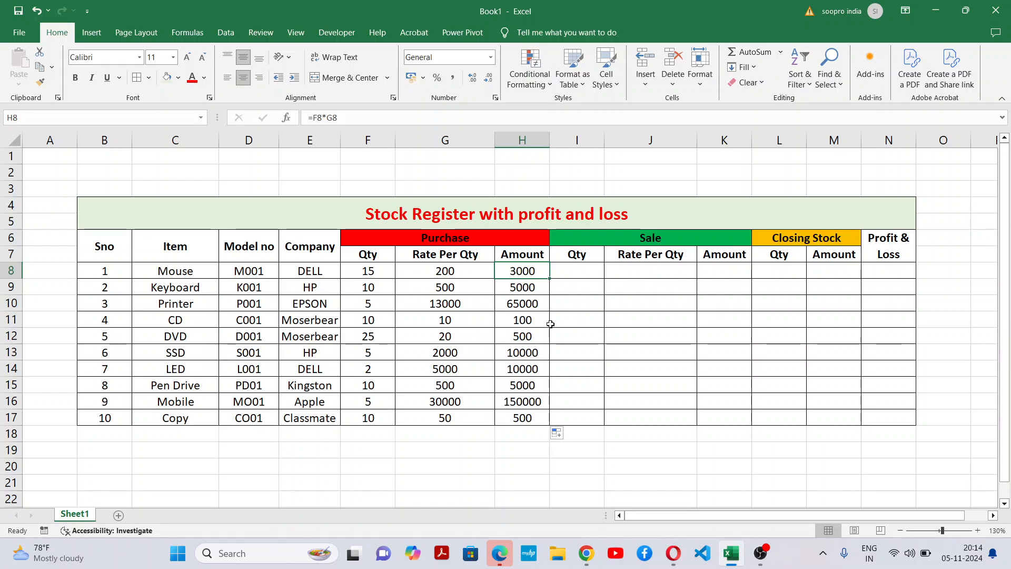
double_click(541, 288)
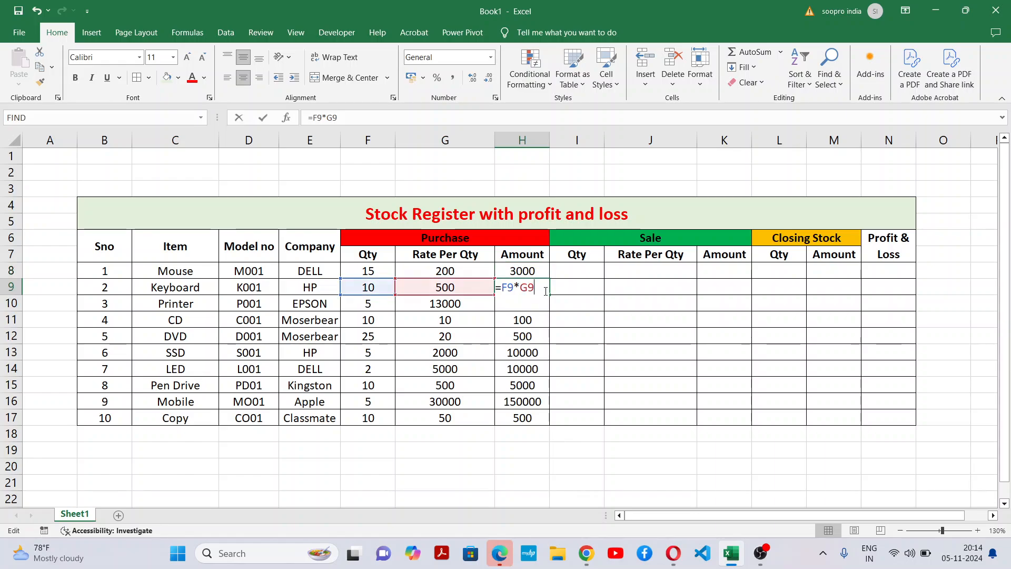
left_click(651, 363)
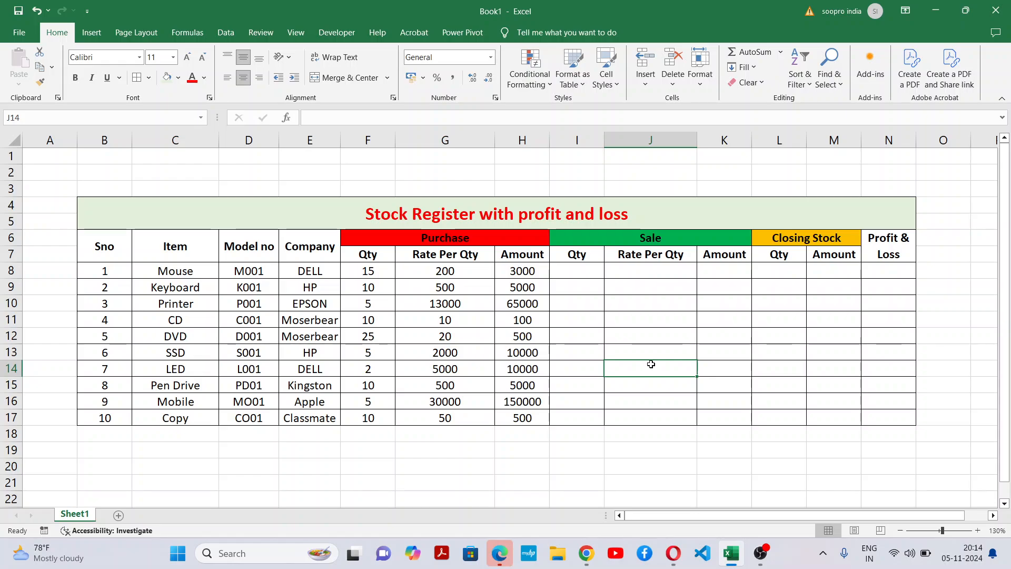
left_click(542, 304)
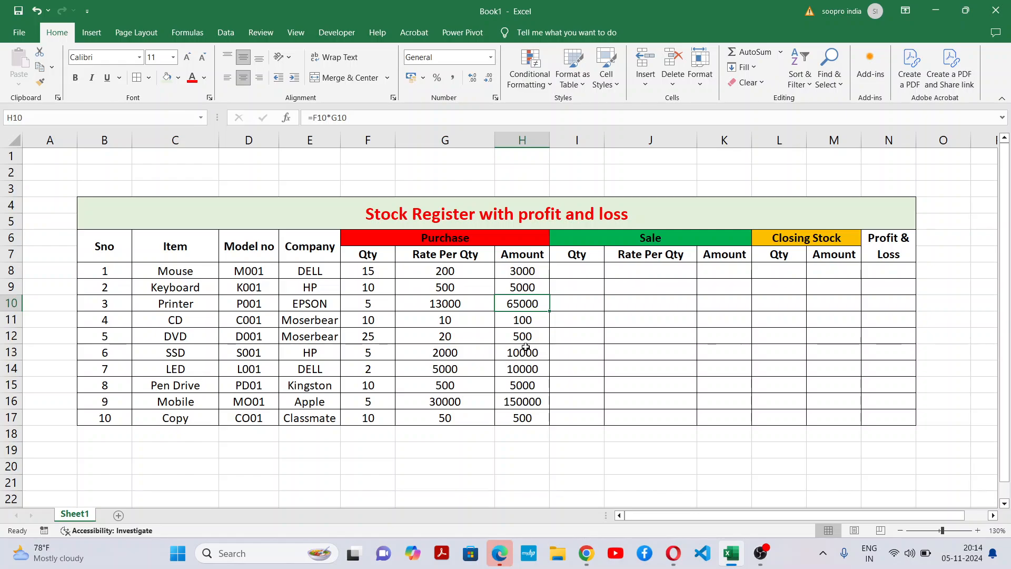
left_click(525, 349)
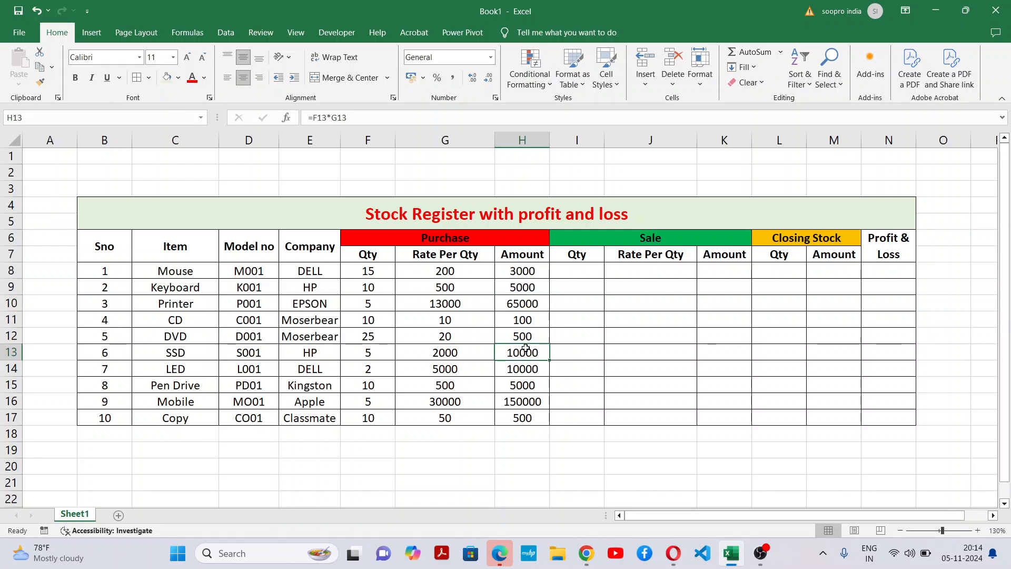
left_click(526, 371)
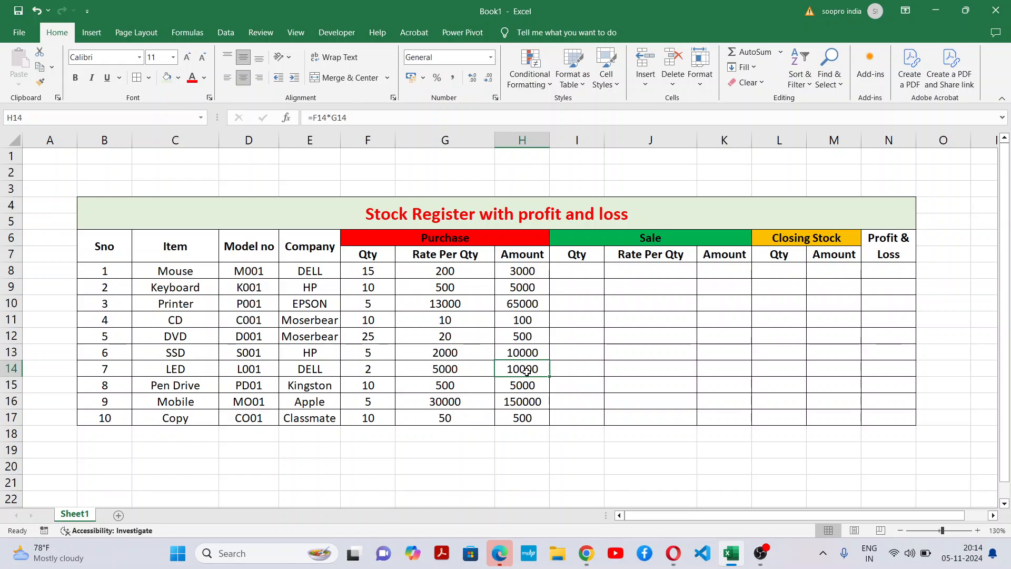
double_click(520, 384)
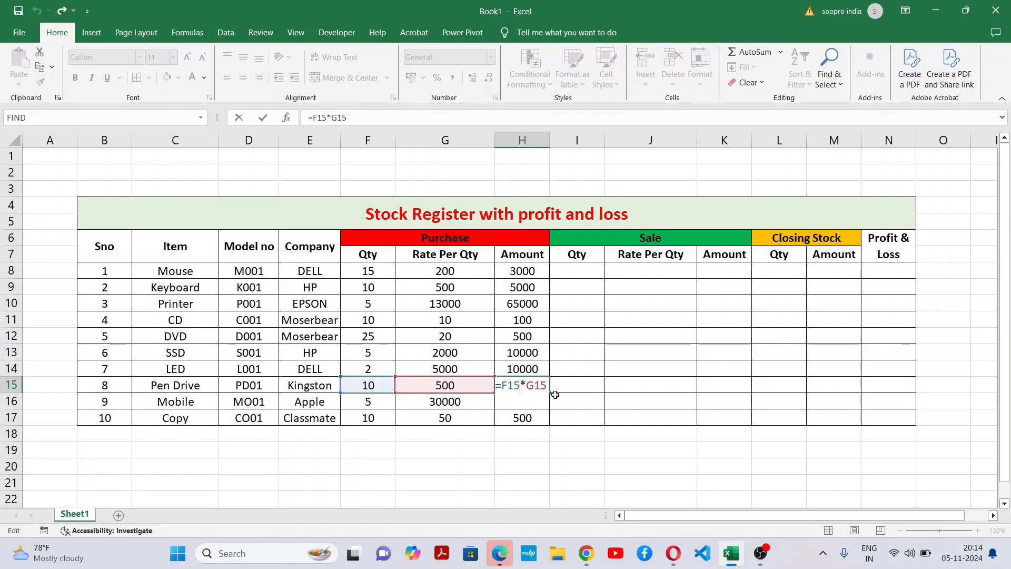
left_click(665, 397)
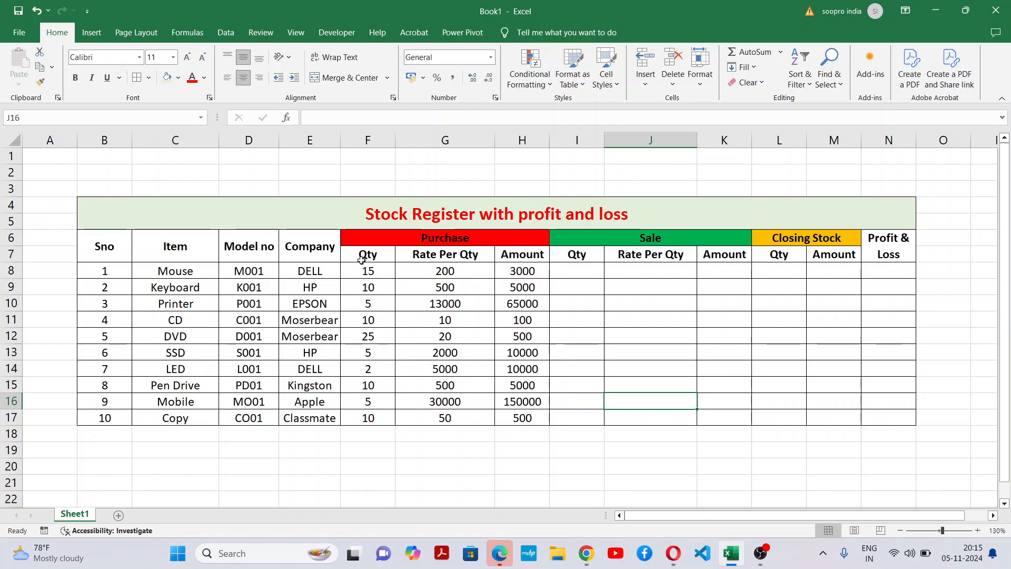
Step: Enter the sale quantities 10 for the Mouse, 8 for the Keyboard and 5 for the Printer in I8:I10
left_click(582, 271)
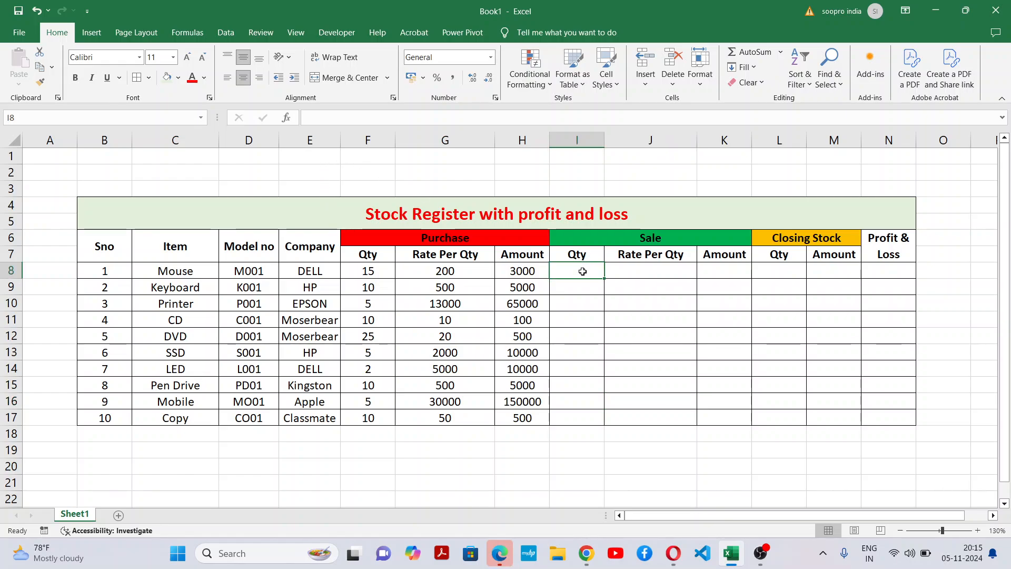
type("10")
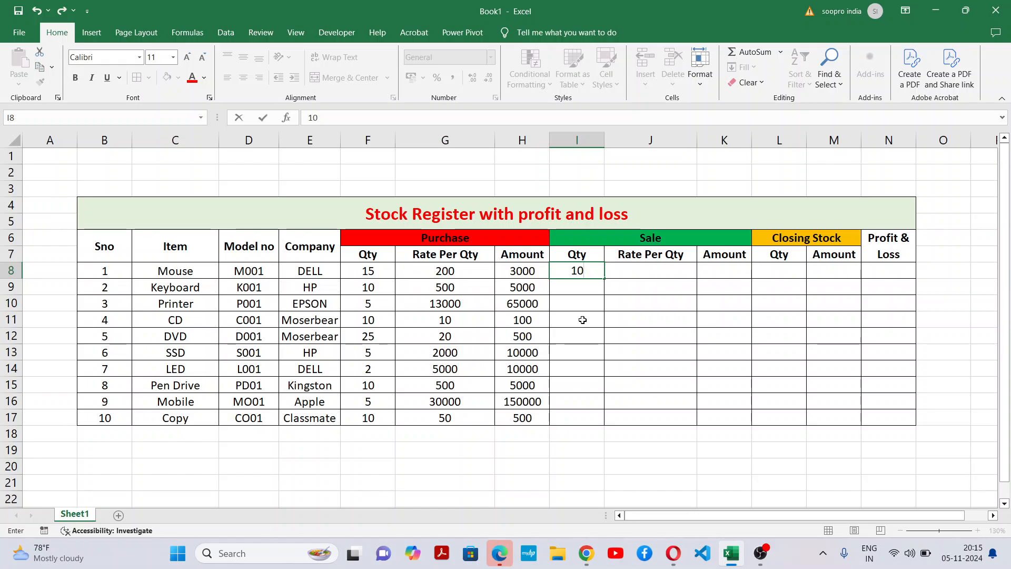
left_click(583, 320)
left_click(582, 284)
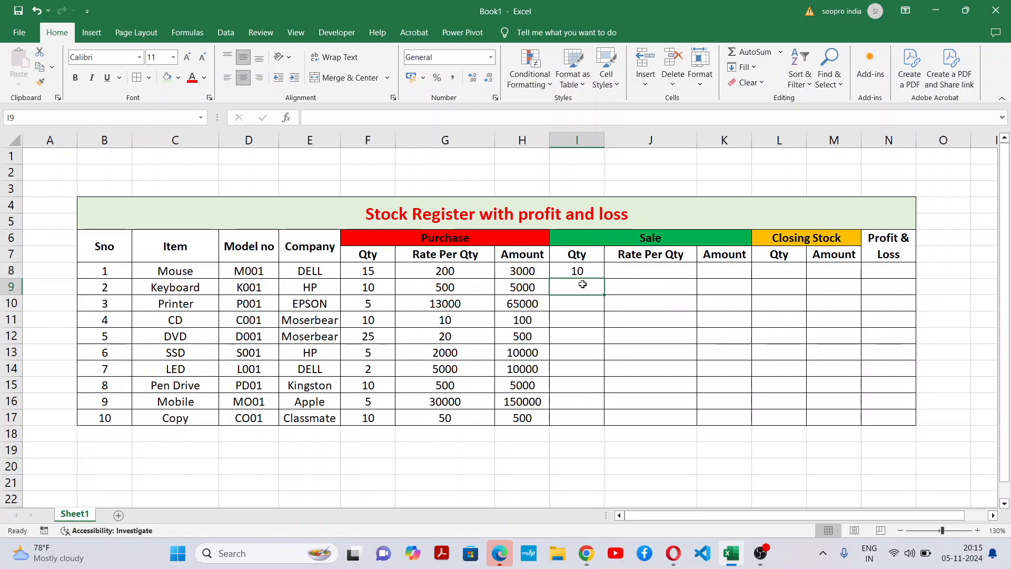
type("8")
left_click(581, 303)
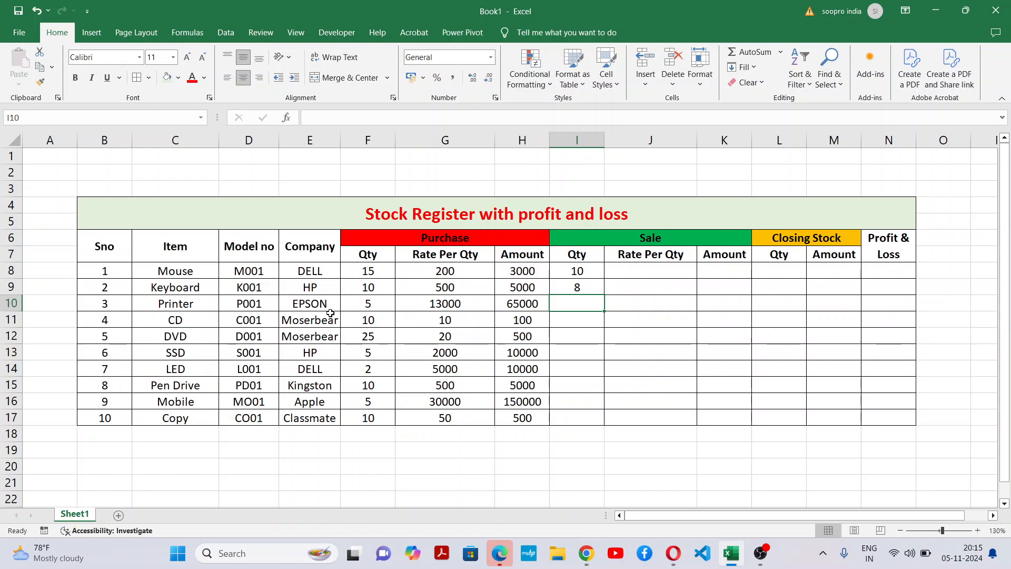
type("5")
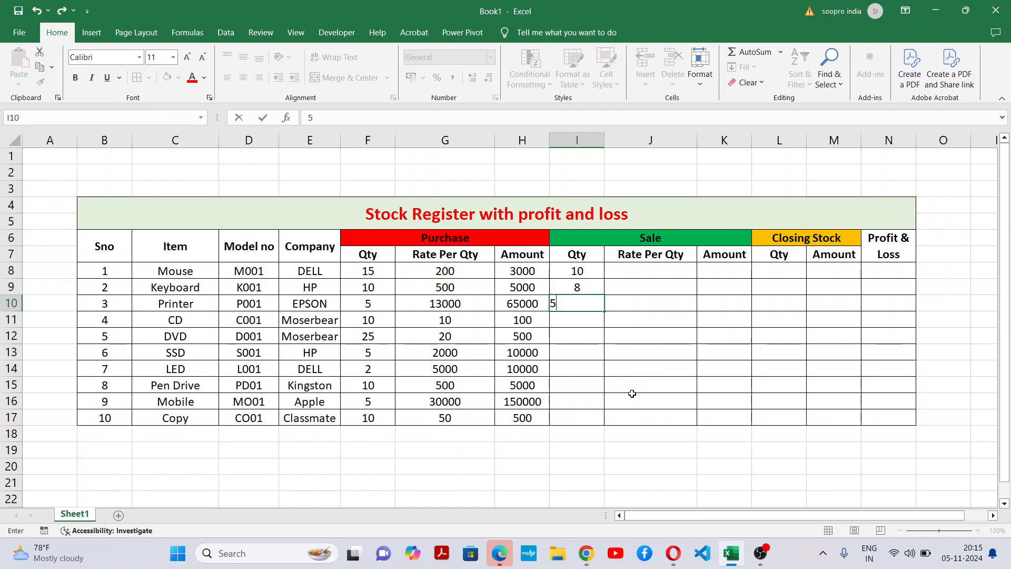
Step: Enter the sale quantities 2 for the CD in I11 and 20 for the DVD in I12
left_click(574, 319)
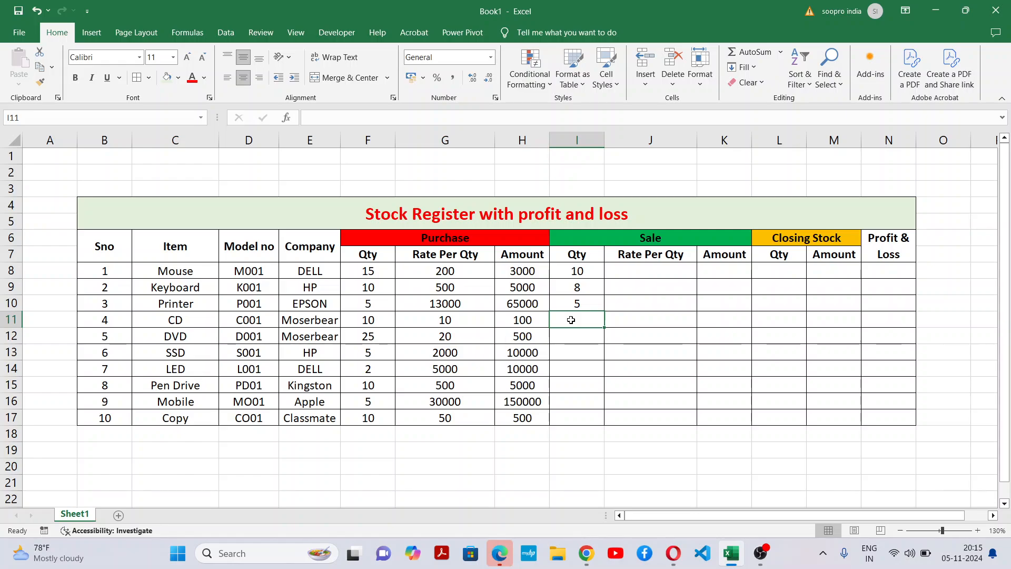
type("2")
left_click(577, 336)
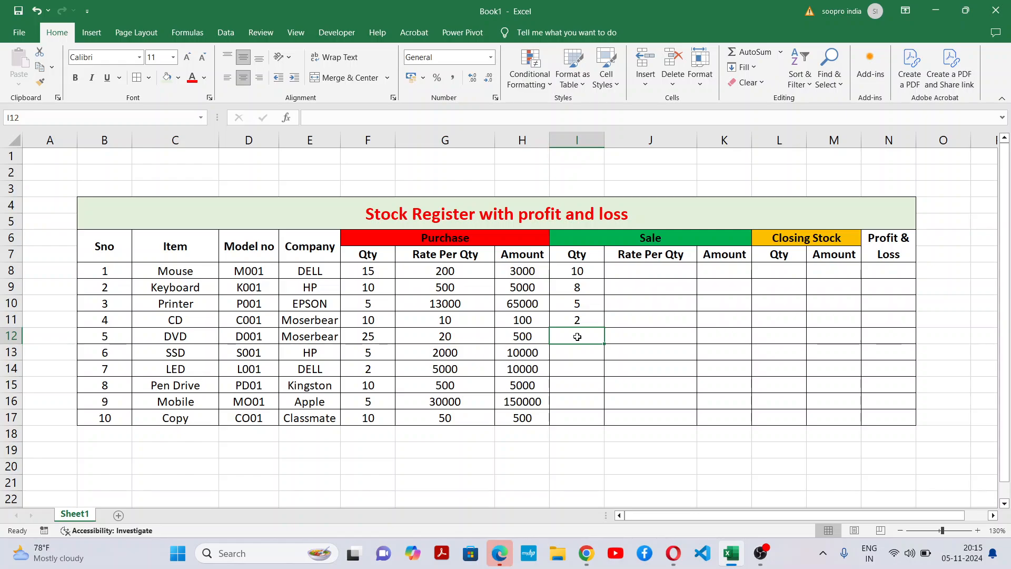
type("20")
left_click(616, 398)
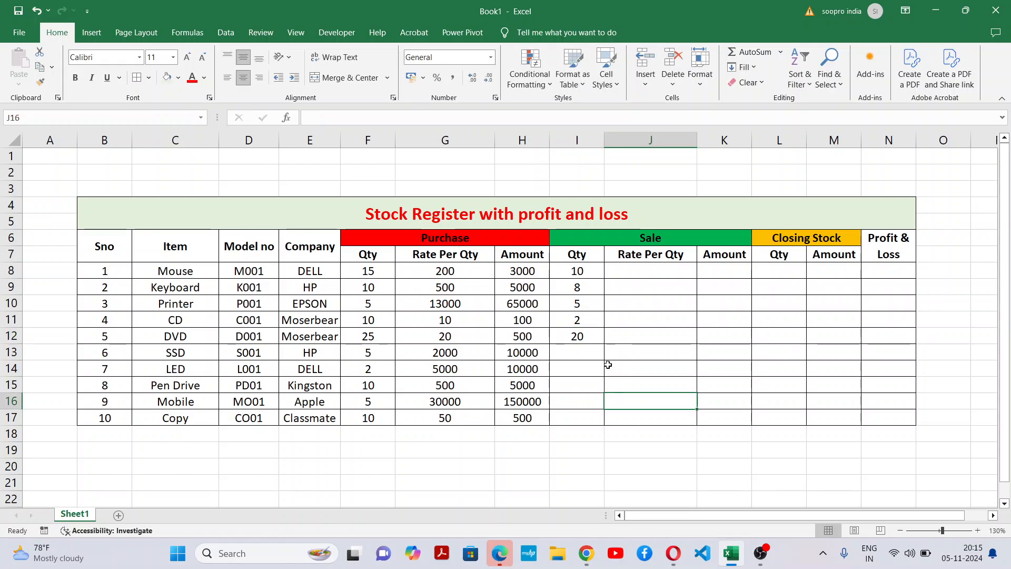
Step: Enter the sale quantities 5 for the SSD in I13 and 0 for the LED in I14
left_click(590, 352)
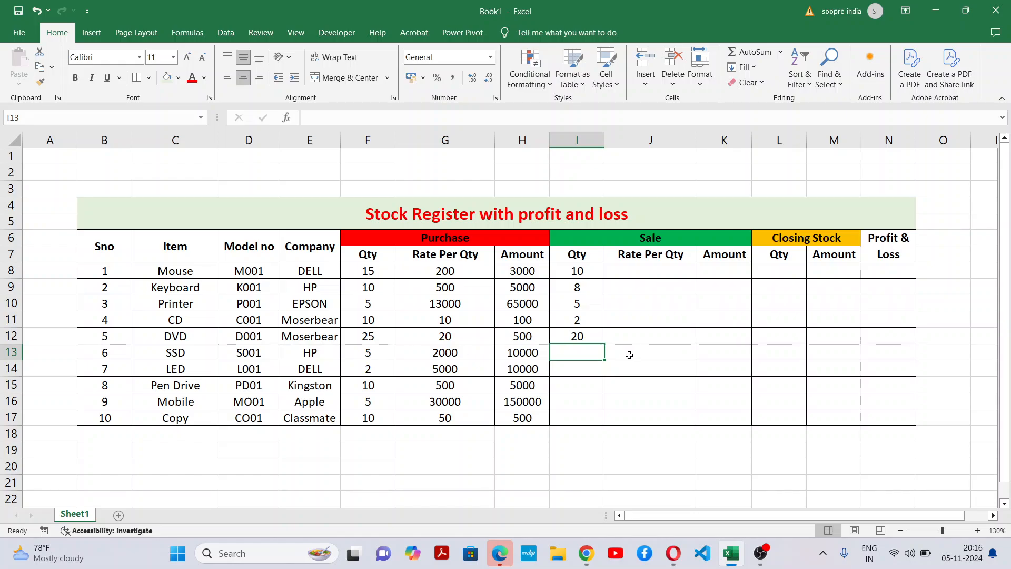
type("5")
key("Return")
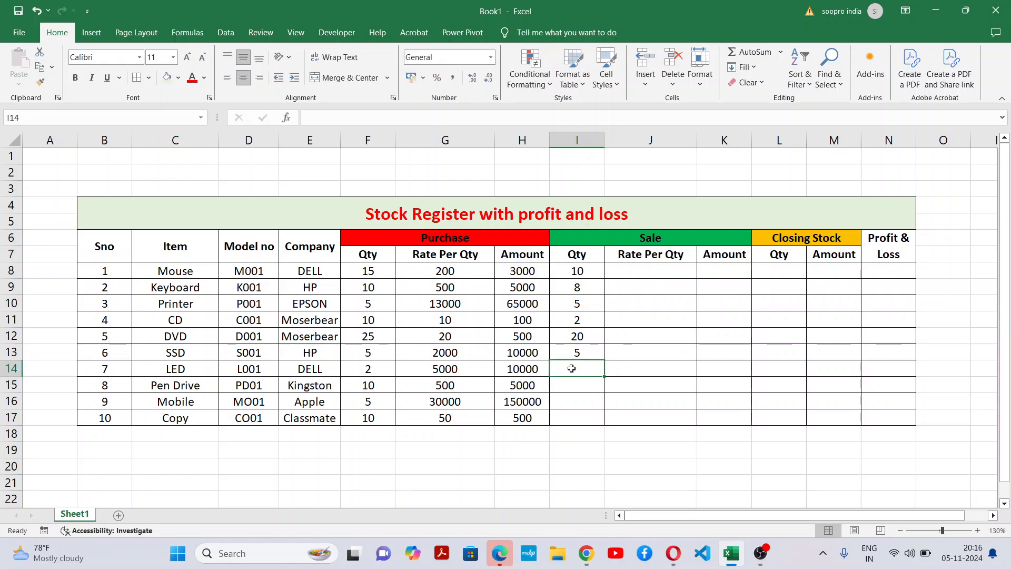
type("0")
left_click(614, 414)
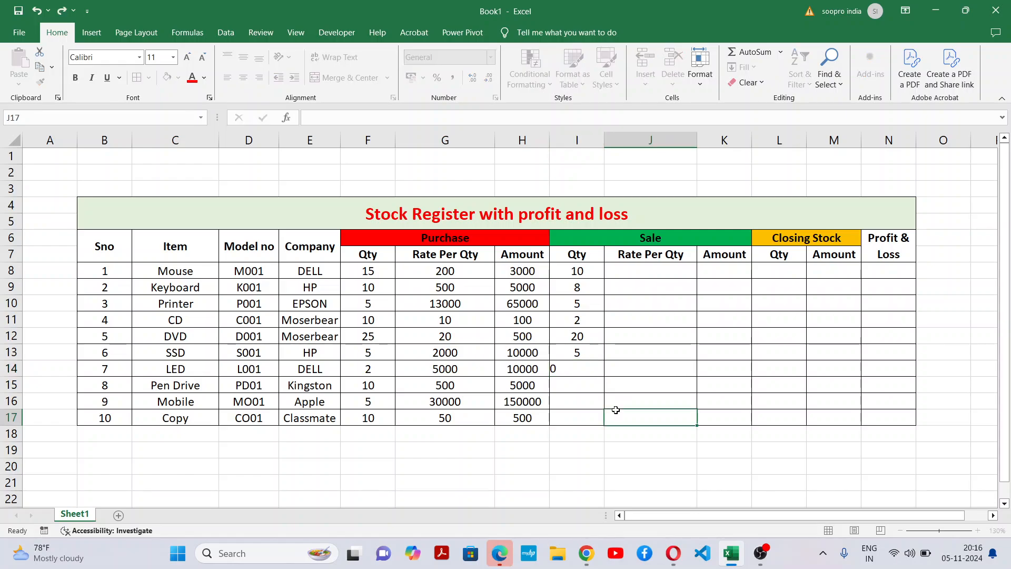
Step: Enter the sale quantities 2 for the Pen Drive, 5 for the Mobile and 6 for the Copy in I15:I17
left_click(590, 381)
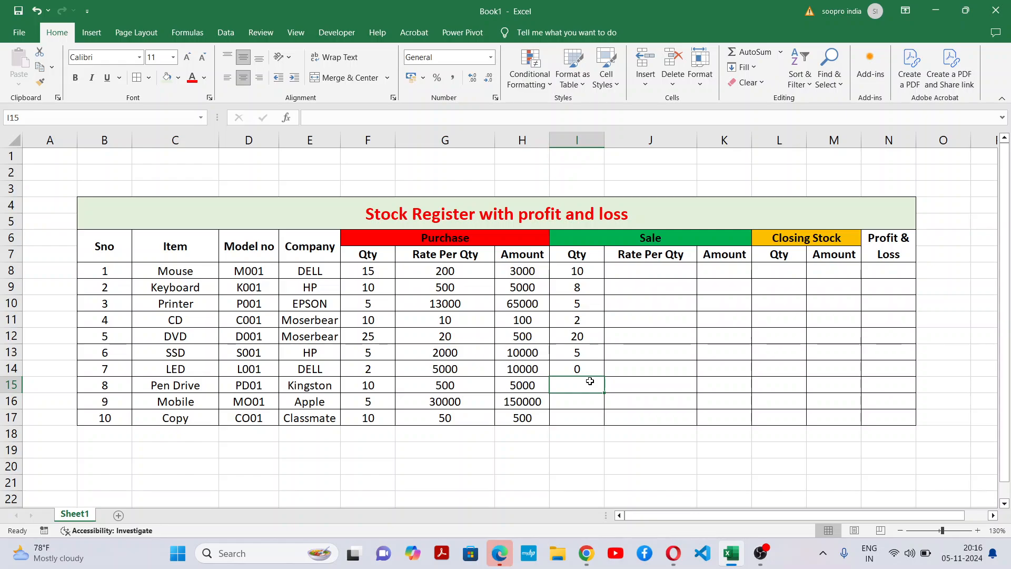
type("2")
left_click(600, 402)
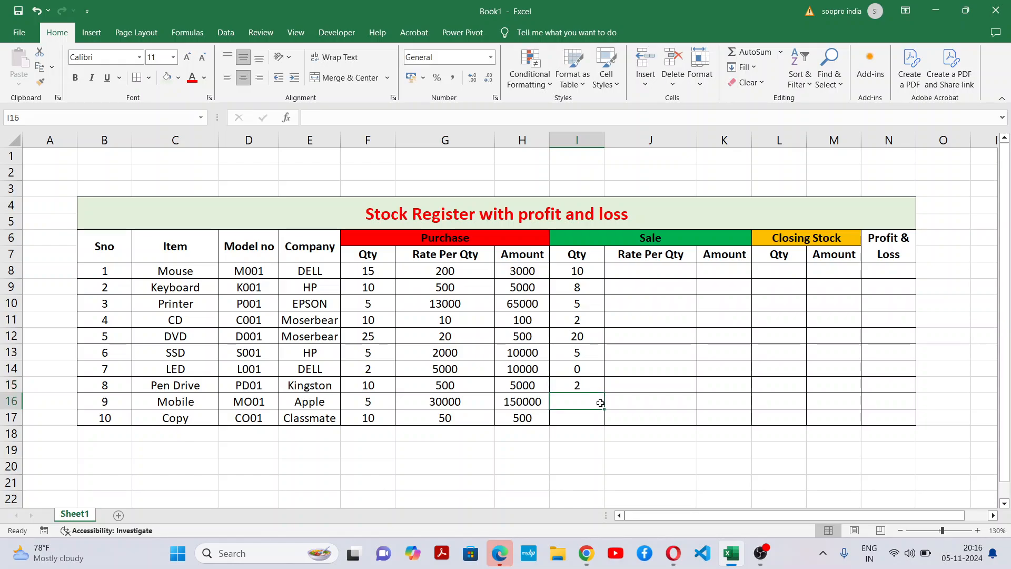
type("5")
left_click(598, 420)
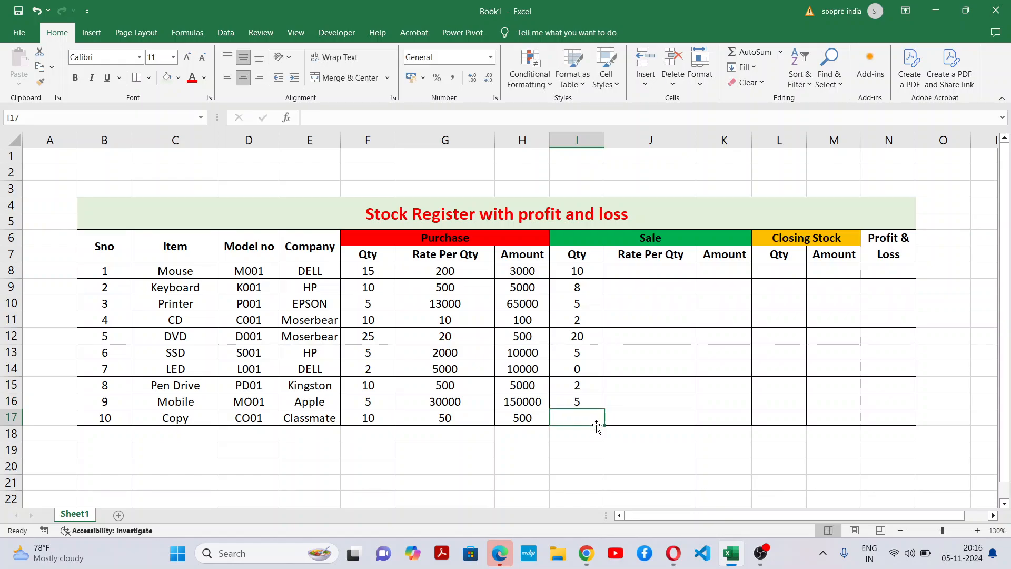
type("6")
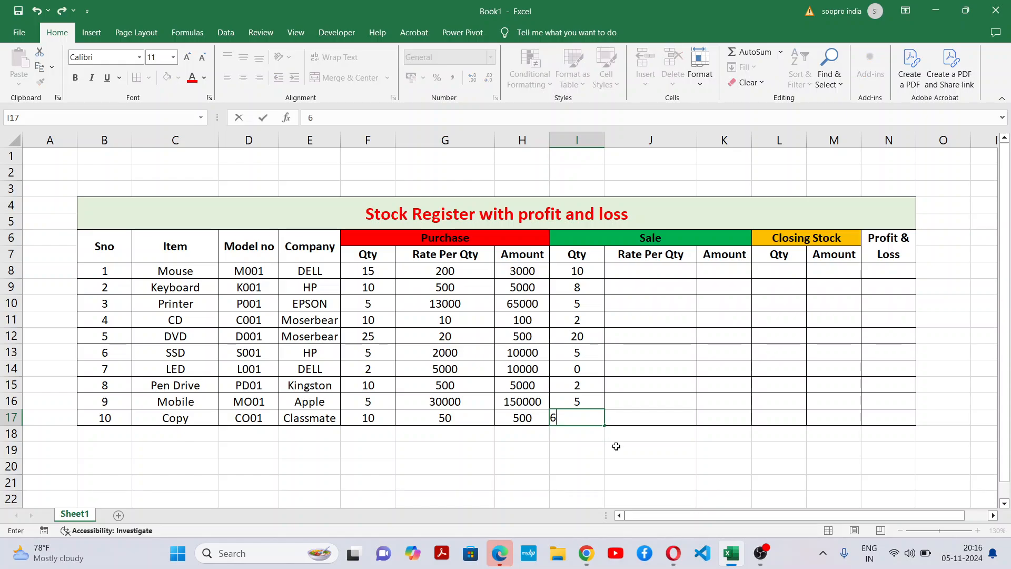
left_click(621, 454)
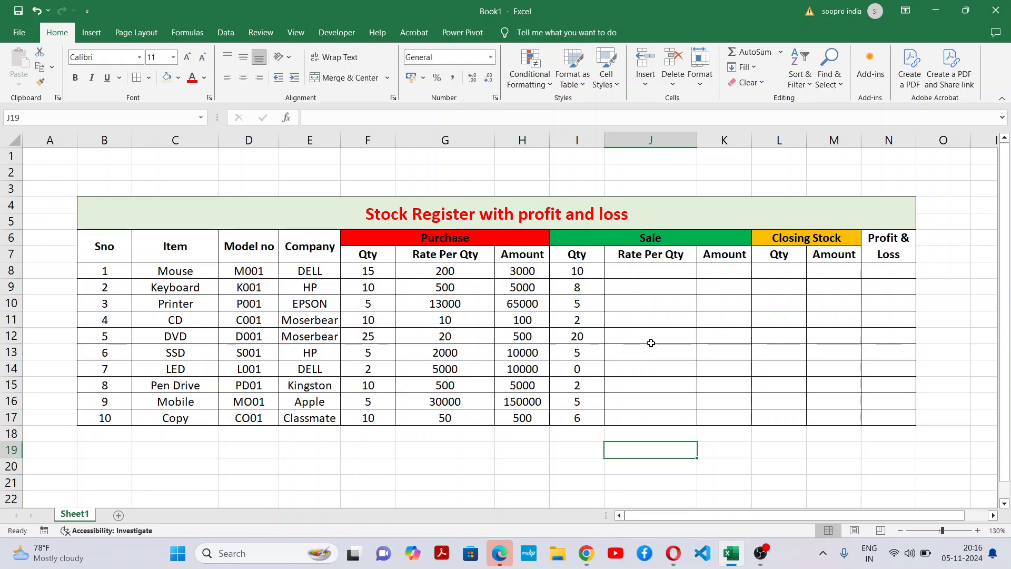
Step: Enter 205 as the Mouse's sale rate per quantity in J8
left_click(472, 272)
left_click(666, 272)
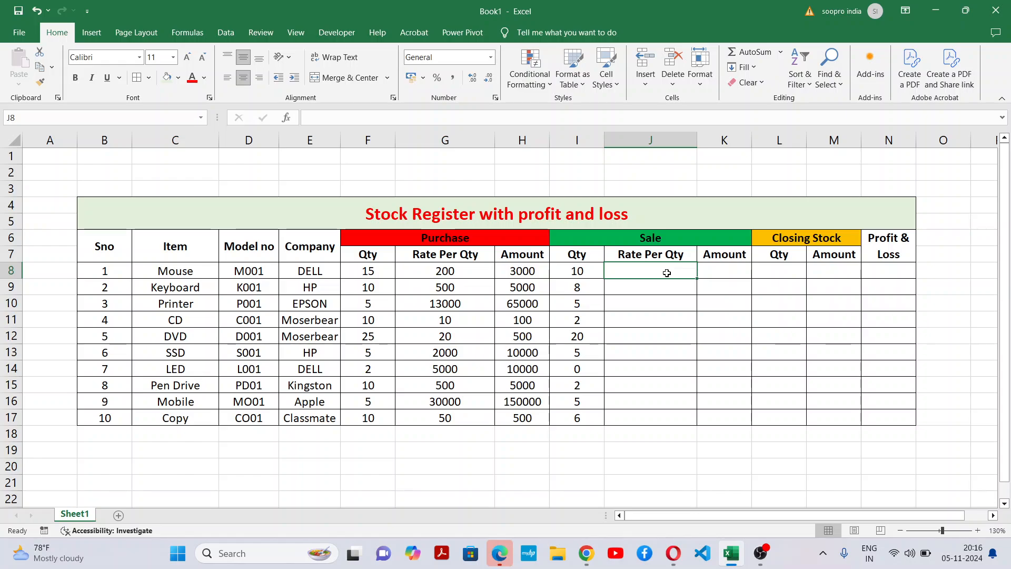
type("205")
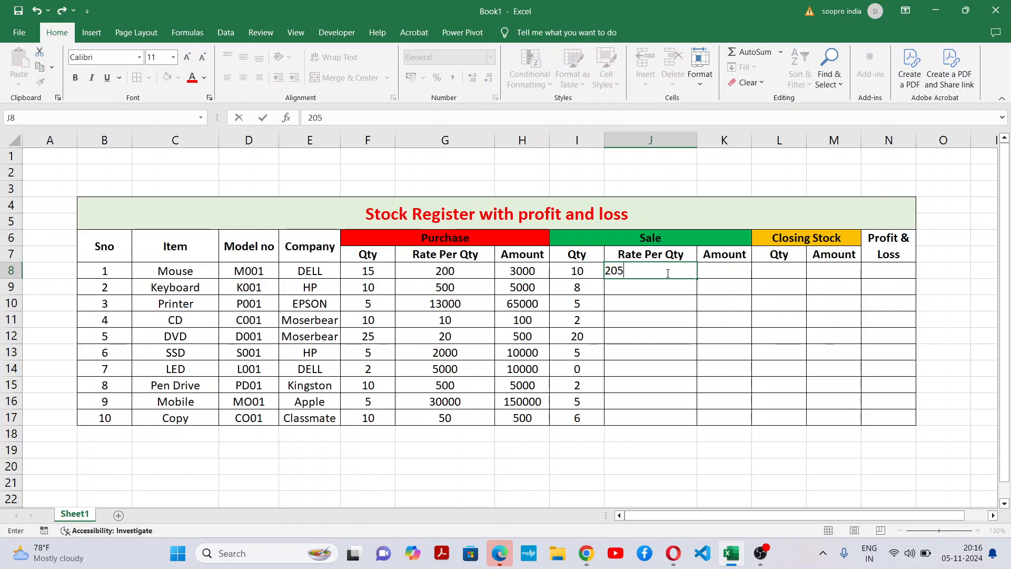
left_click(663, 365)
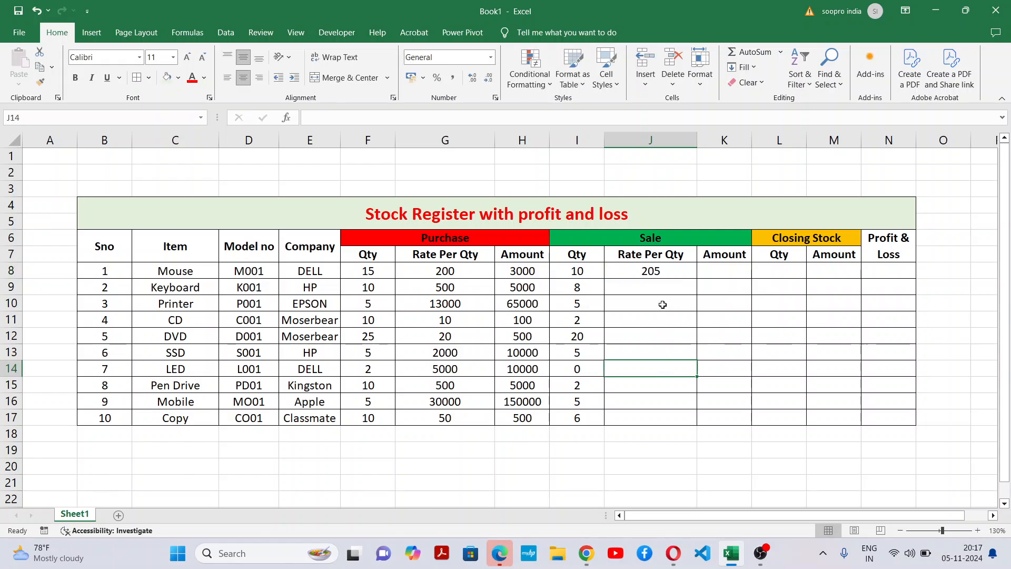
left_click(469, 274)
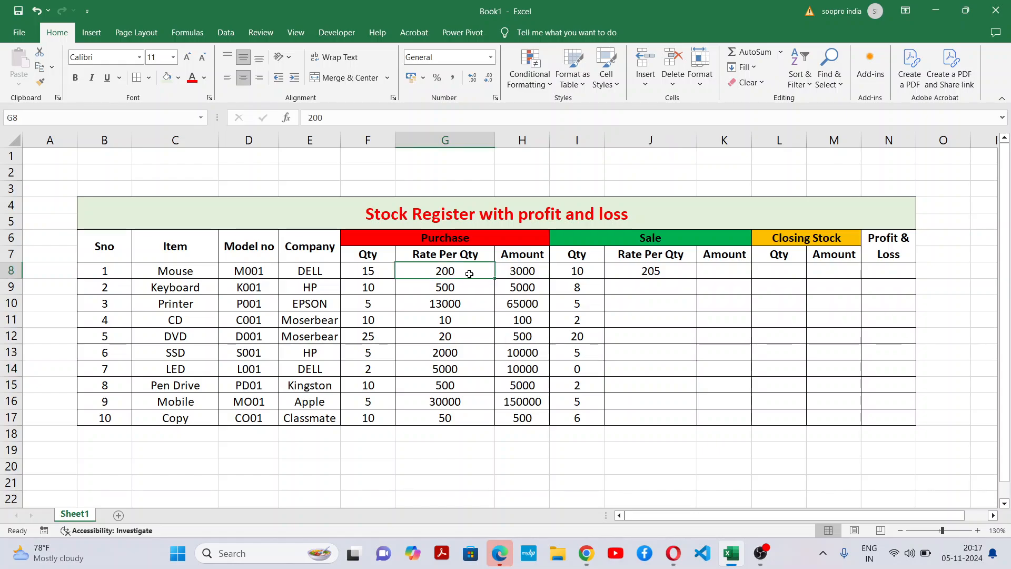
left_click(672, 333)
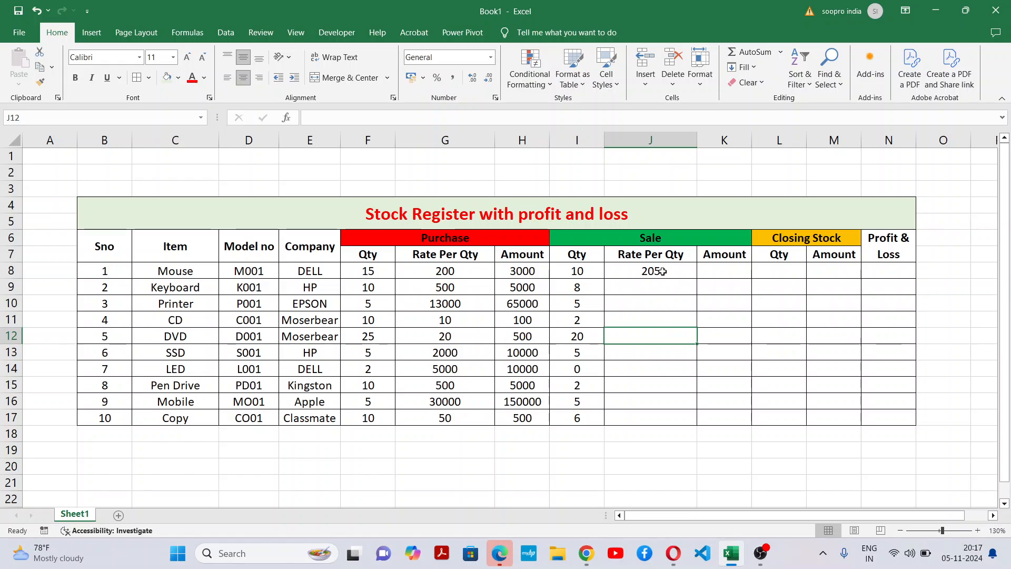
left_click(662, 271)
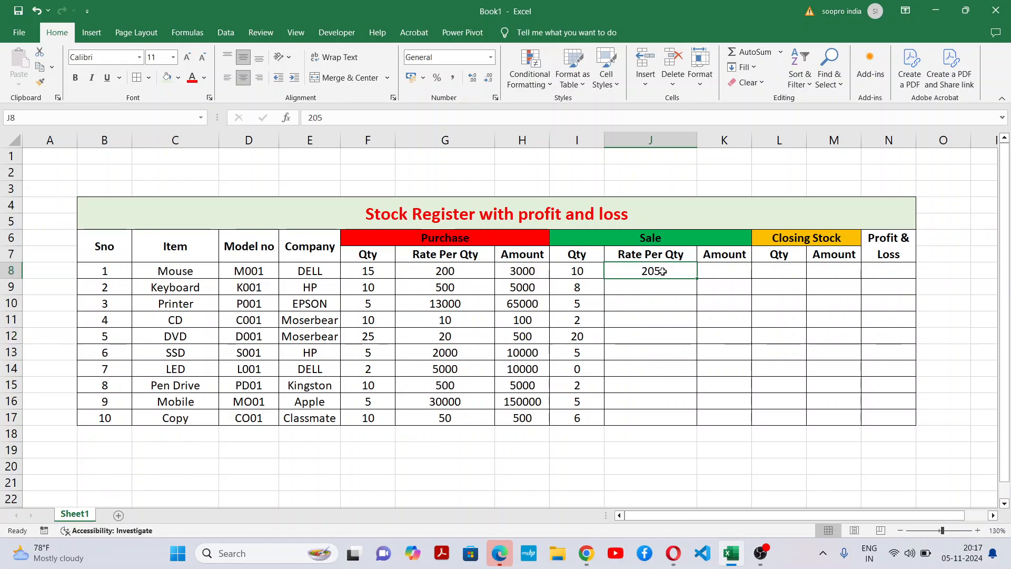
left_click(649, 308)
Step: Calculate the Mouse's sale amount in K8 by multiplying sale quantity by sale rate with =I8*J8
left_click(657, 270)
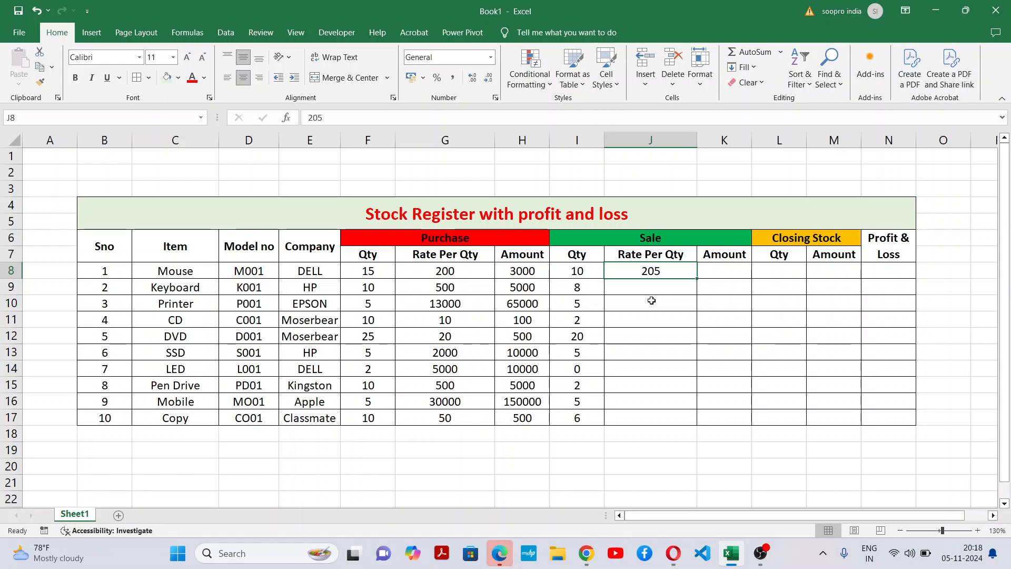
key("Right")
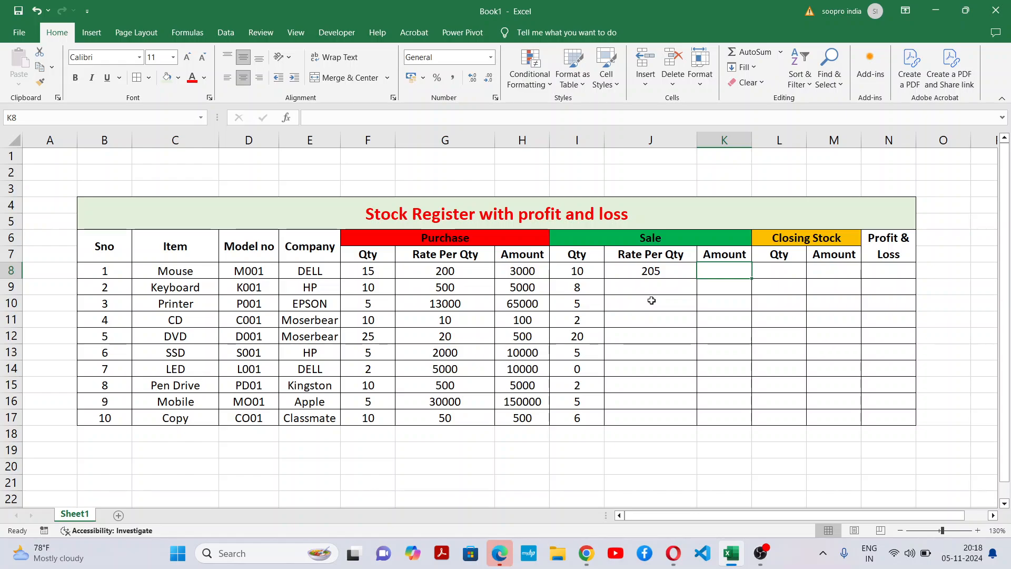
type("=")
left_click(580, 271)
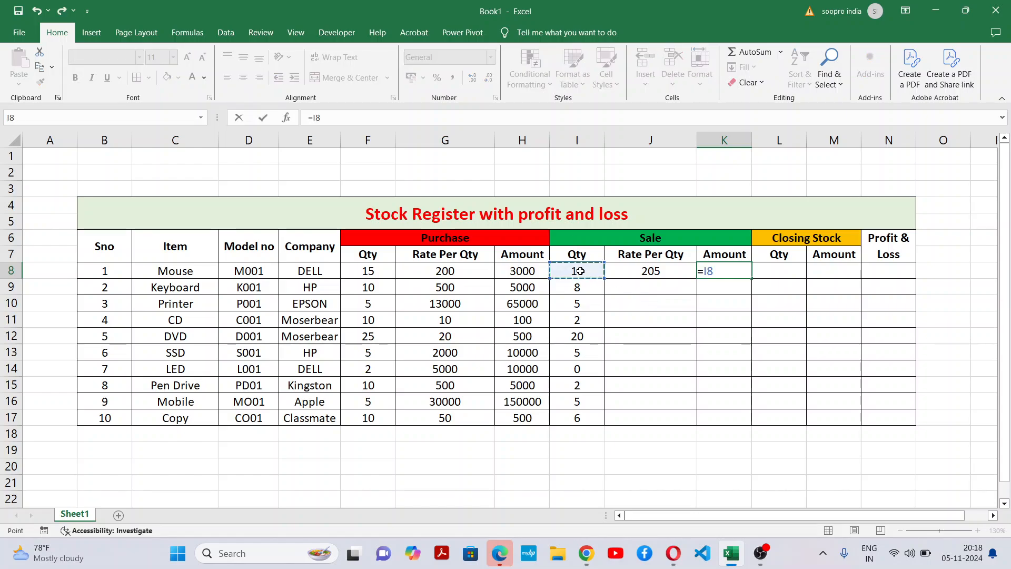
type("*")
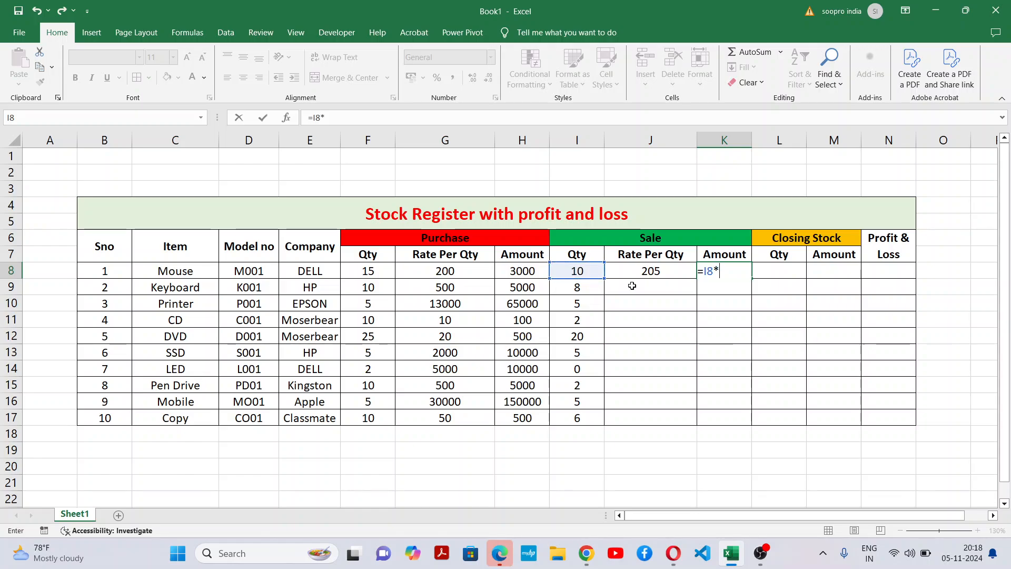
left_click(647, 271)
key("Return")
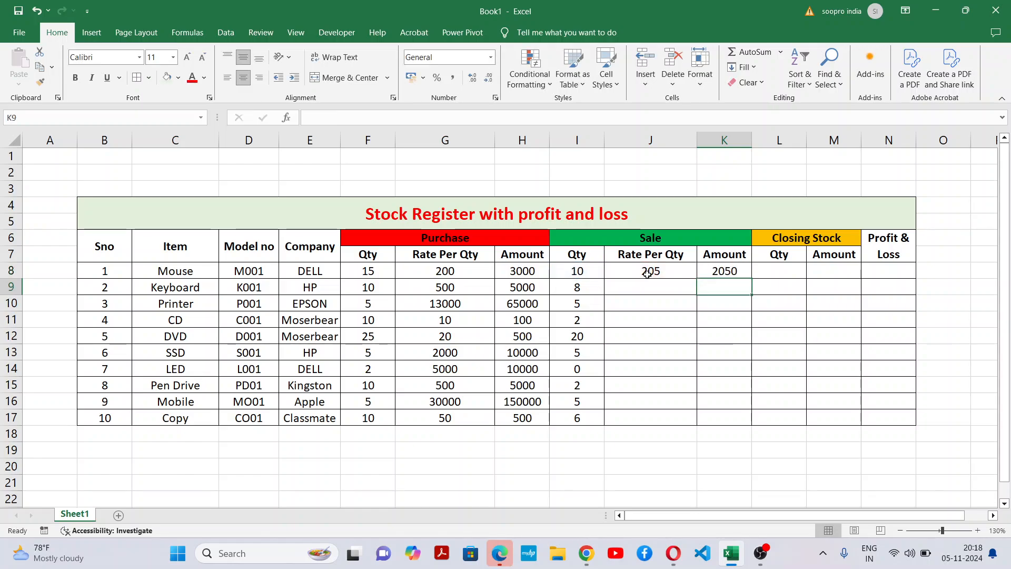
left_click(728, 270)
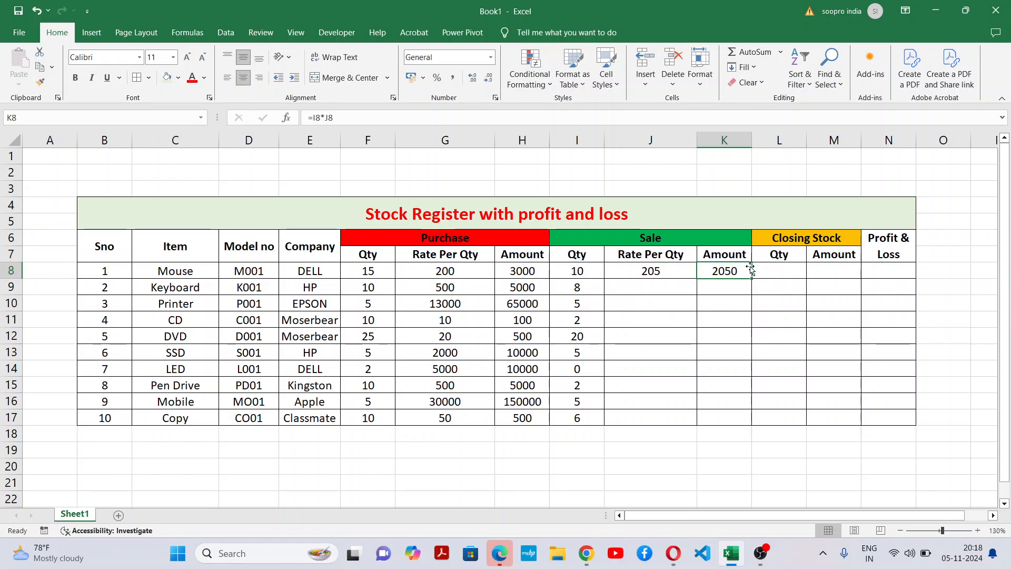
left_click(667, 272)
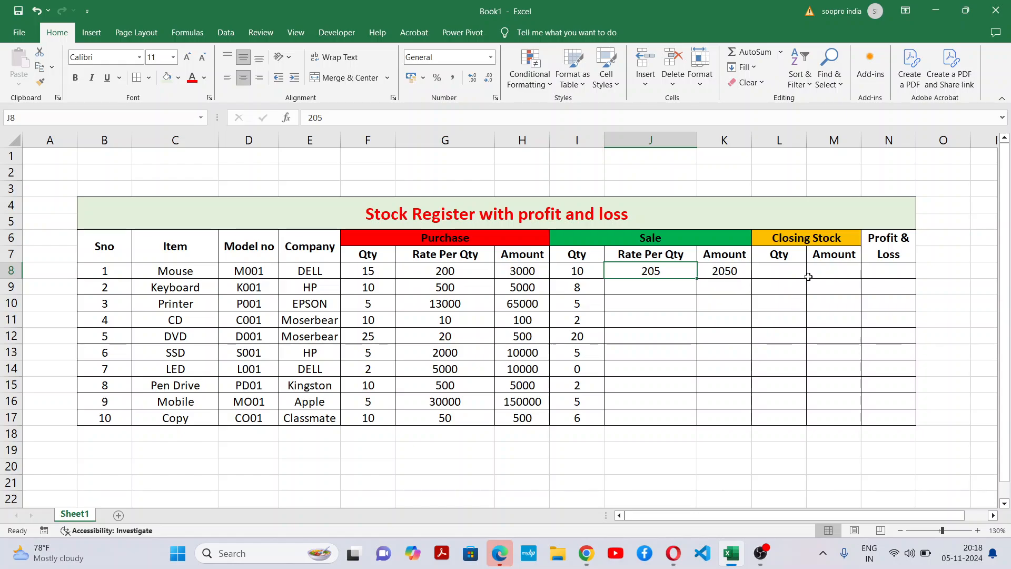
left_click(733, 269)
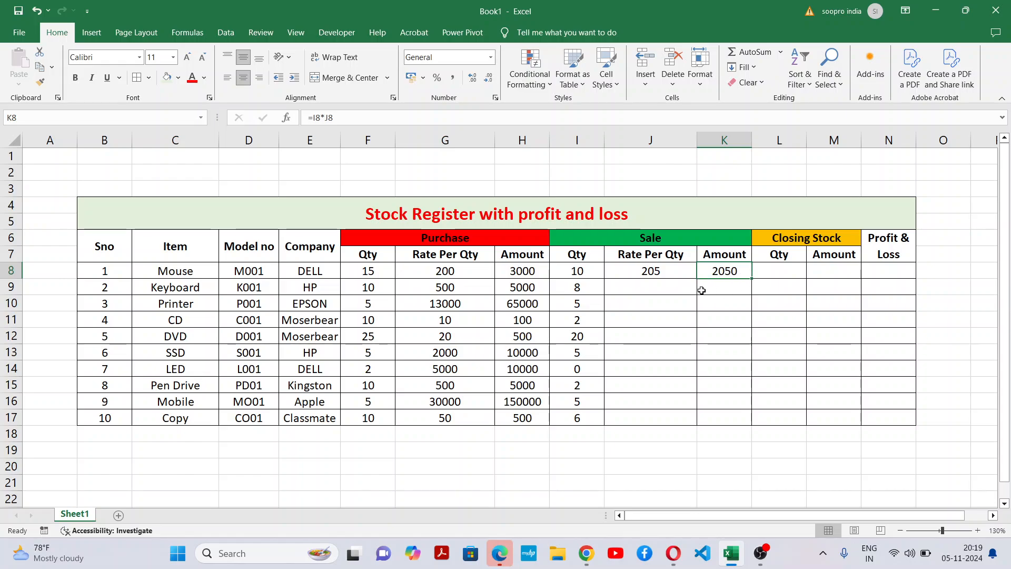
left_click_drag(887, 271, 899, 425)
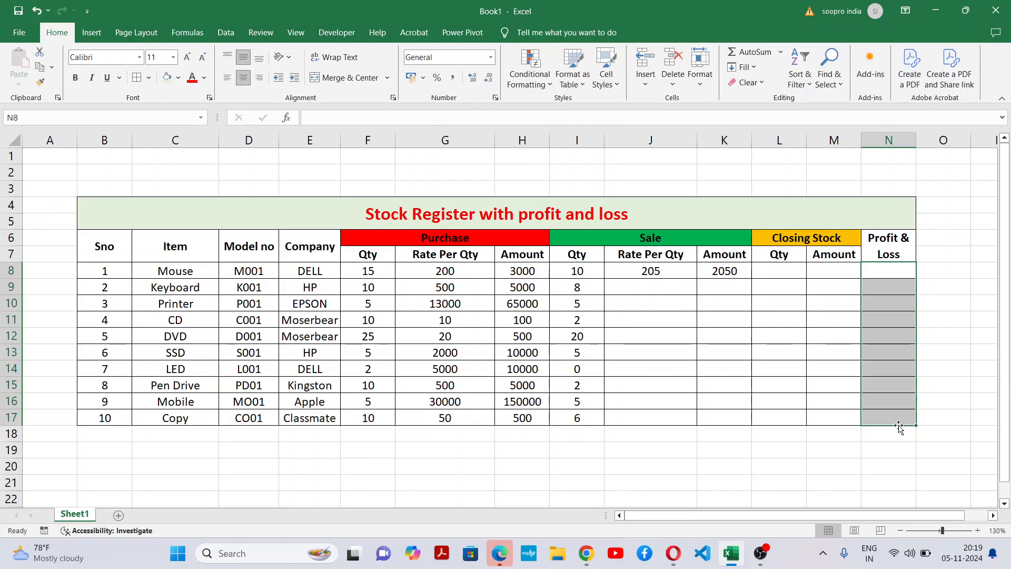
left_click(648, 287)
left_click(649, 296)
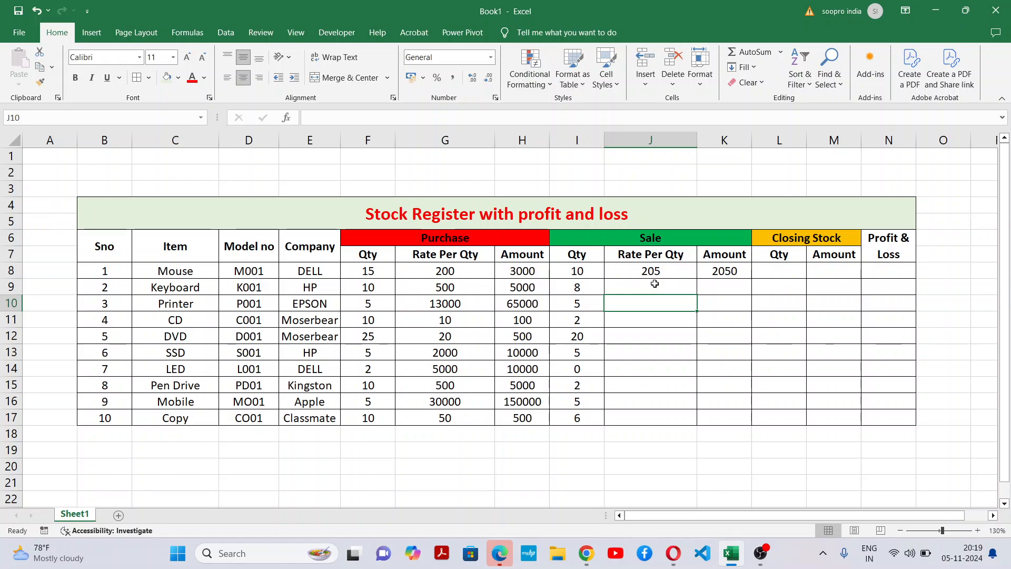
left_click(653, 284)
left_click(639, 332)
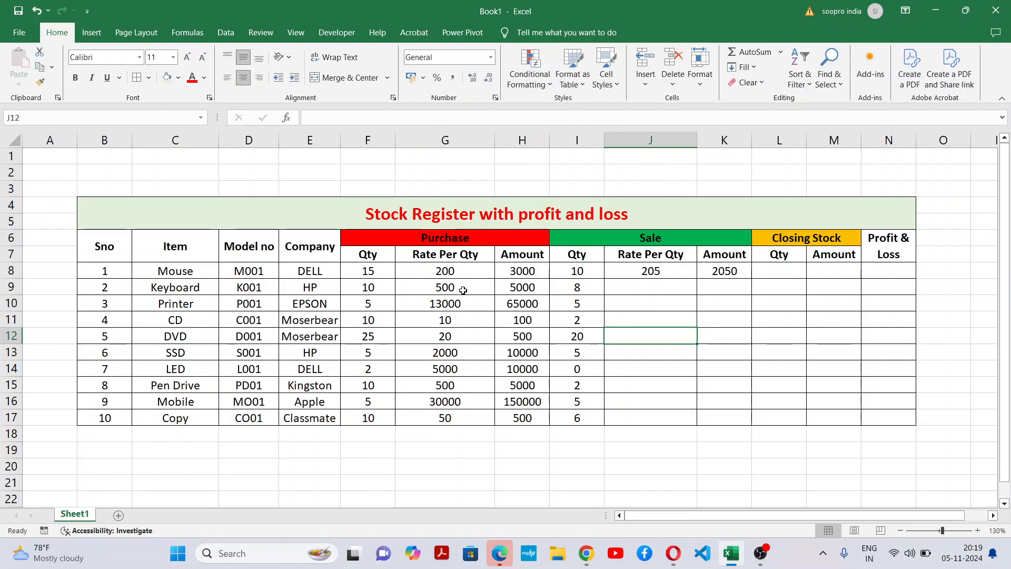
Step: Enter the sale rates per quantity for Keyboard as 480 in J9 and for Printer as 12800 in J10
left_click(656, 285)
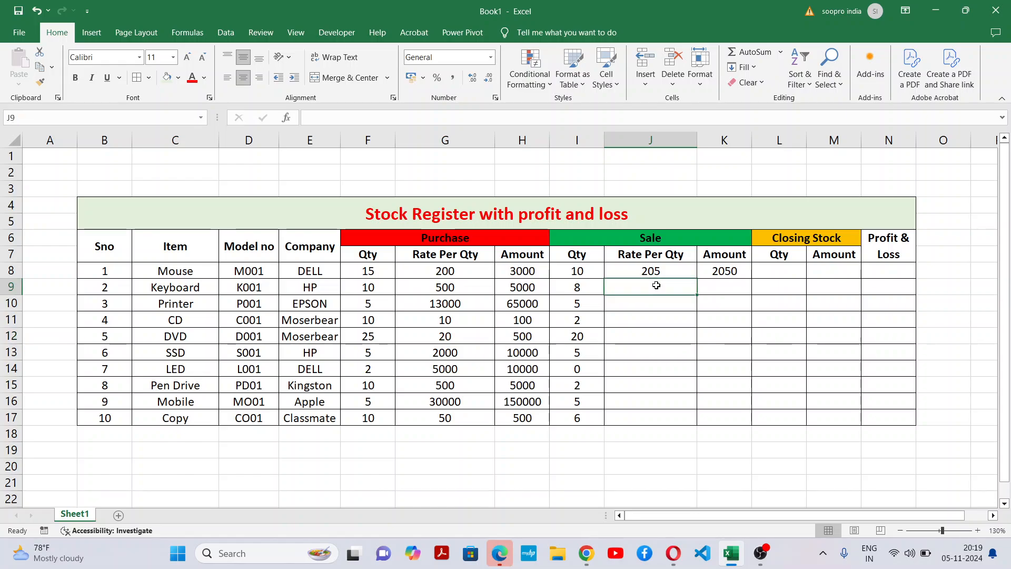
type("480")
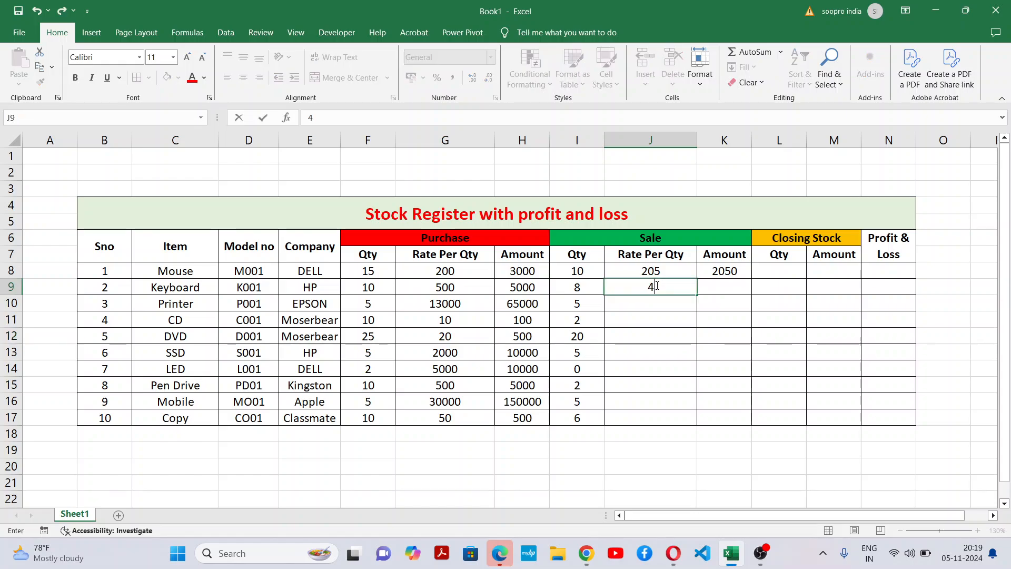
left_click(675, 336)
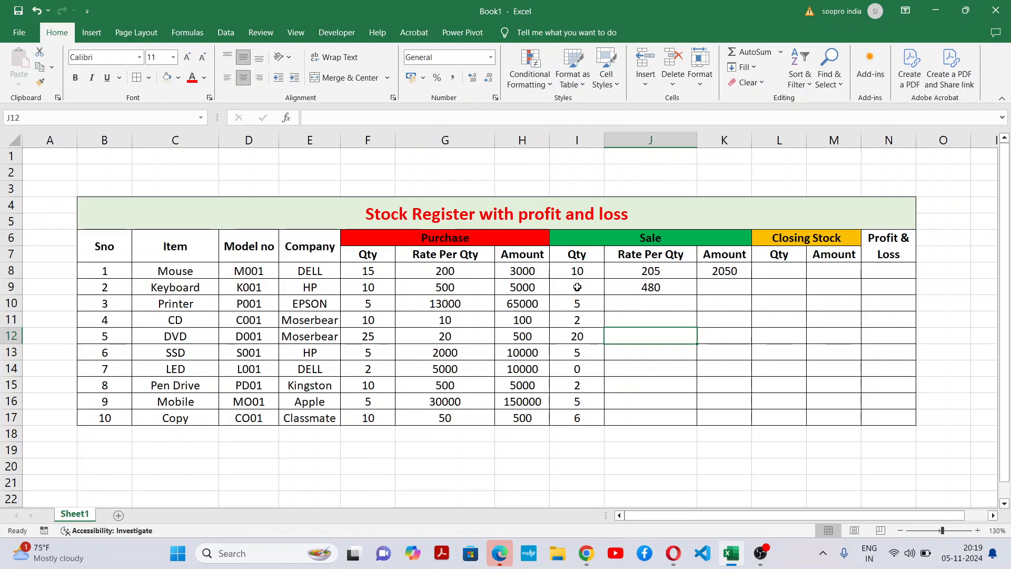
left_click(662, 305)
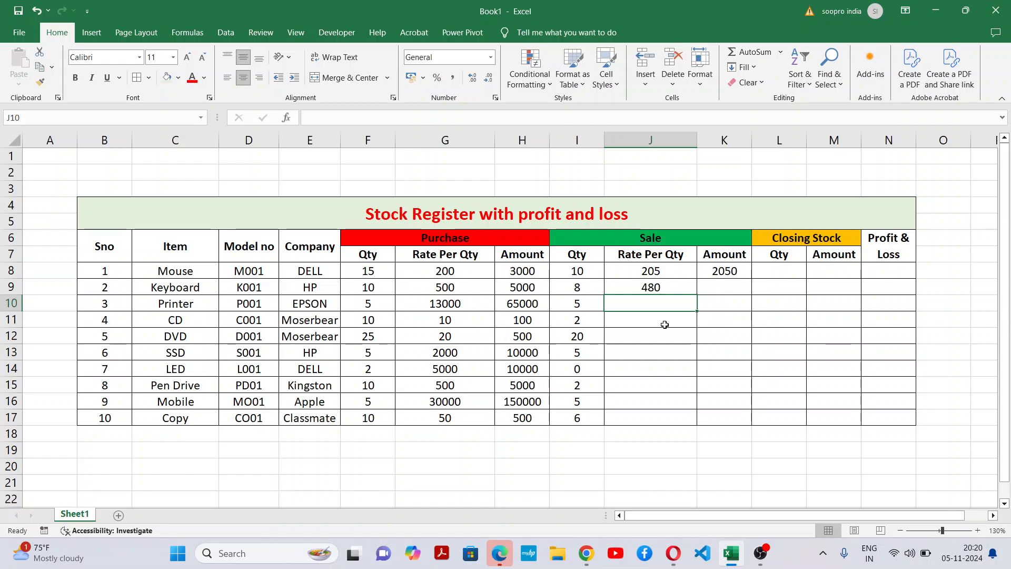
type("12")
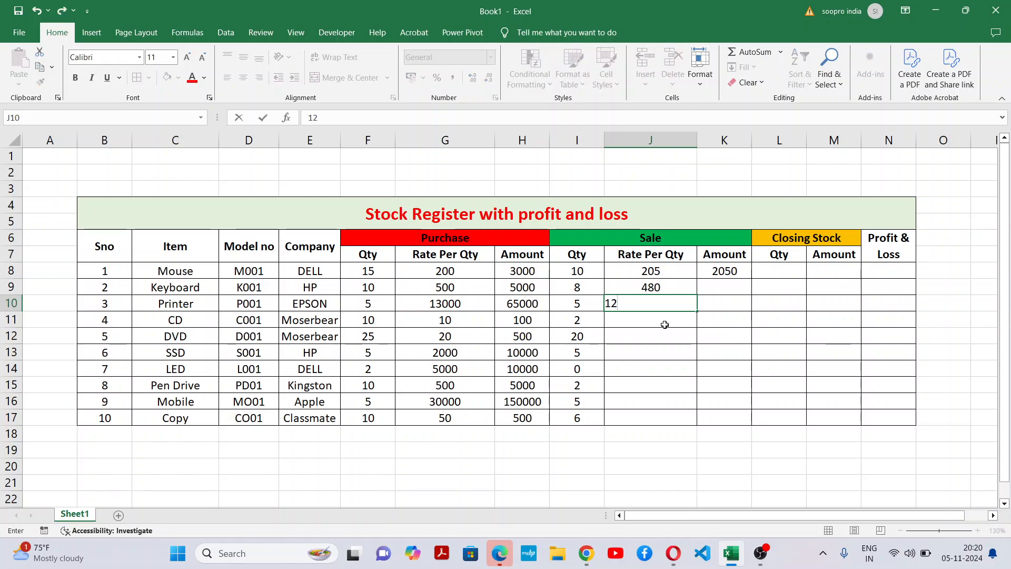
type("800")
left_click(664, 352)
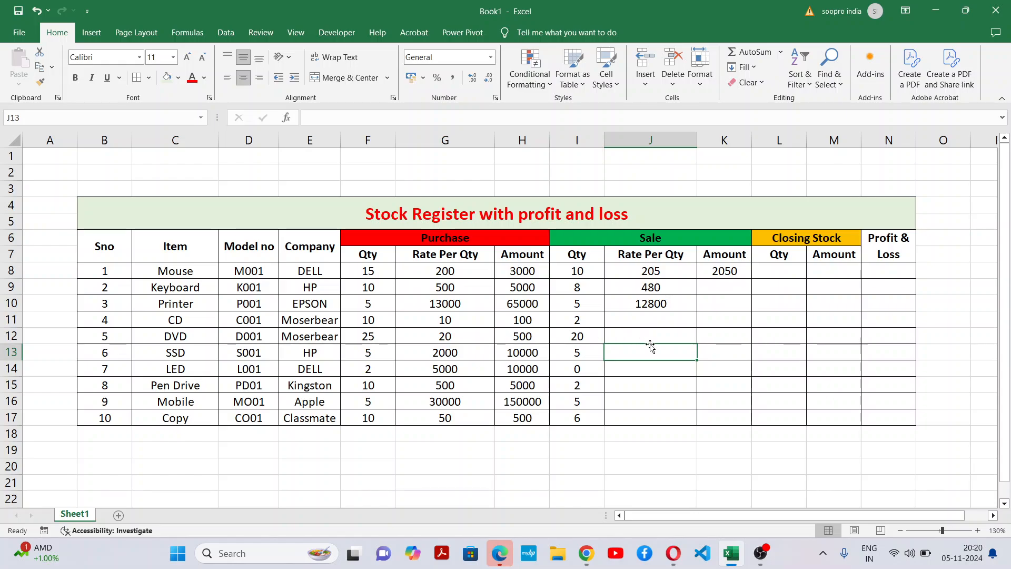
Step: Enter 12 as the CD's sale rate per quantity in J11
left_click(660, 314)
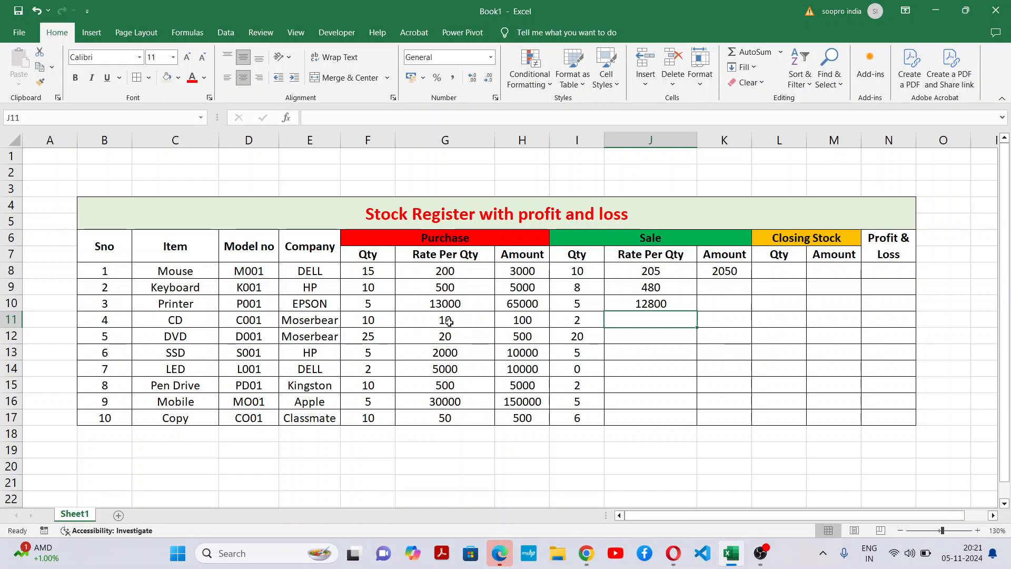
left_click(648, 348)
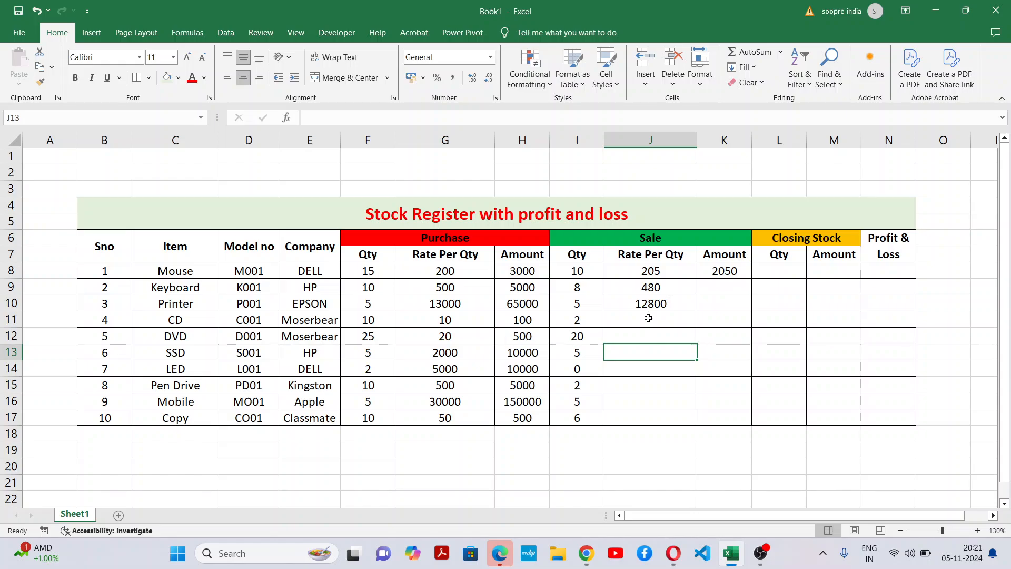
left_click(648, 318)
type("12")
double_click(678, 368)
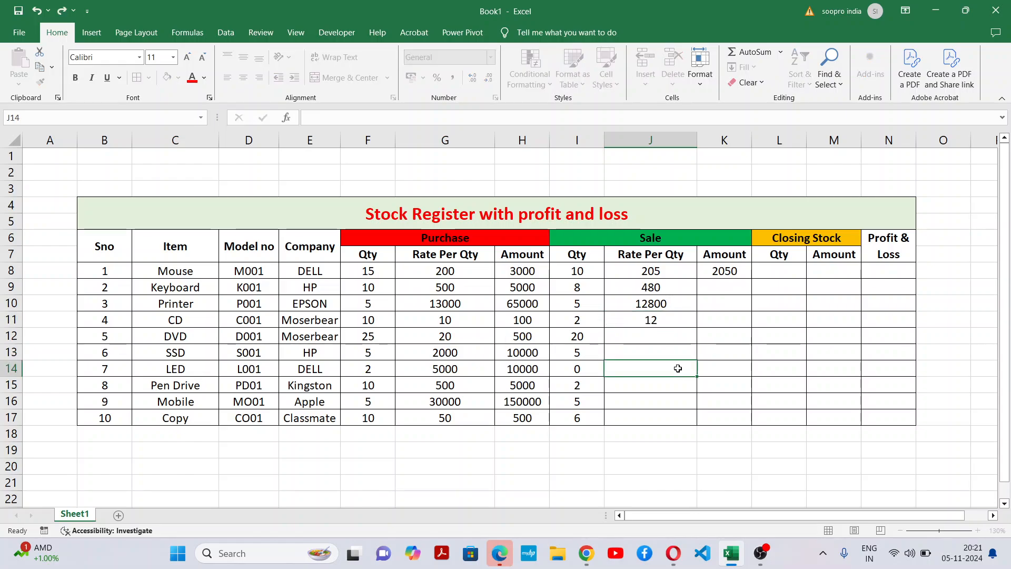
left_click(666, 318)
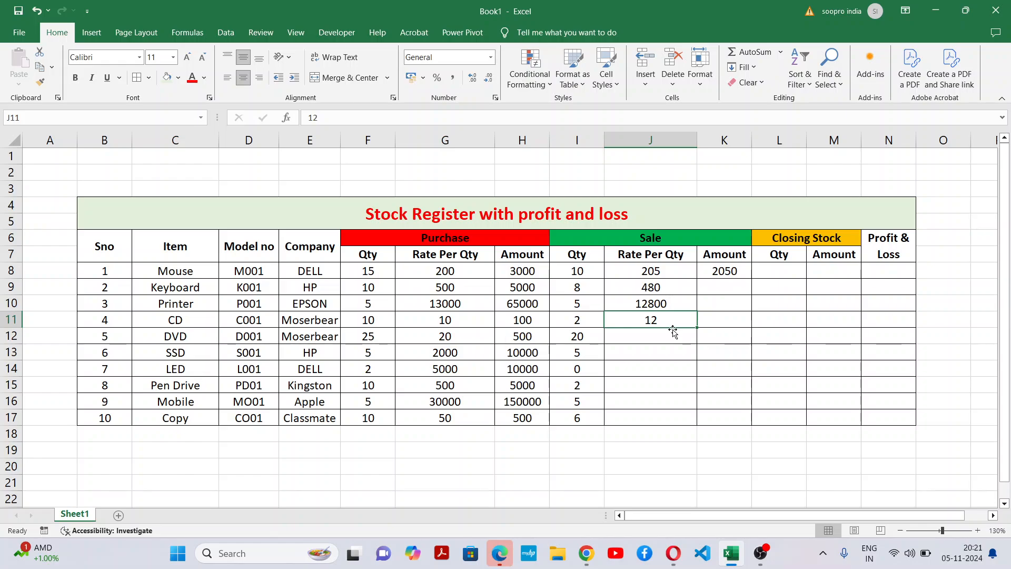
left_click(457, 323)
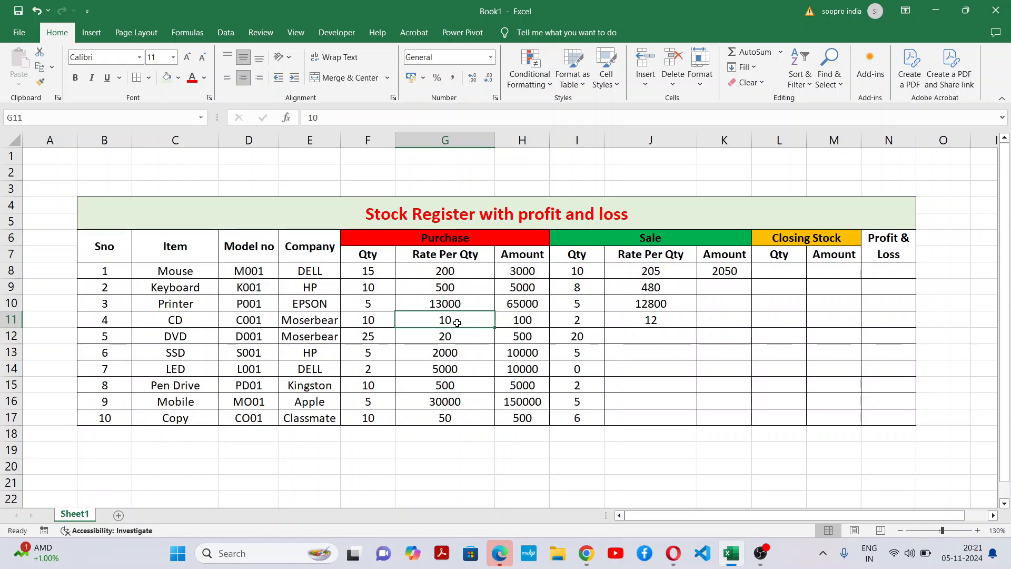
left_click(667, 321)
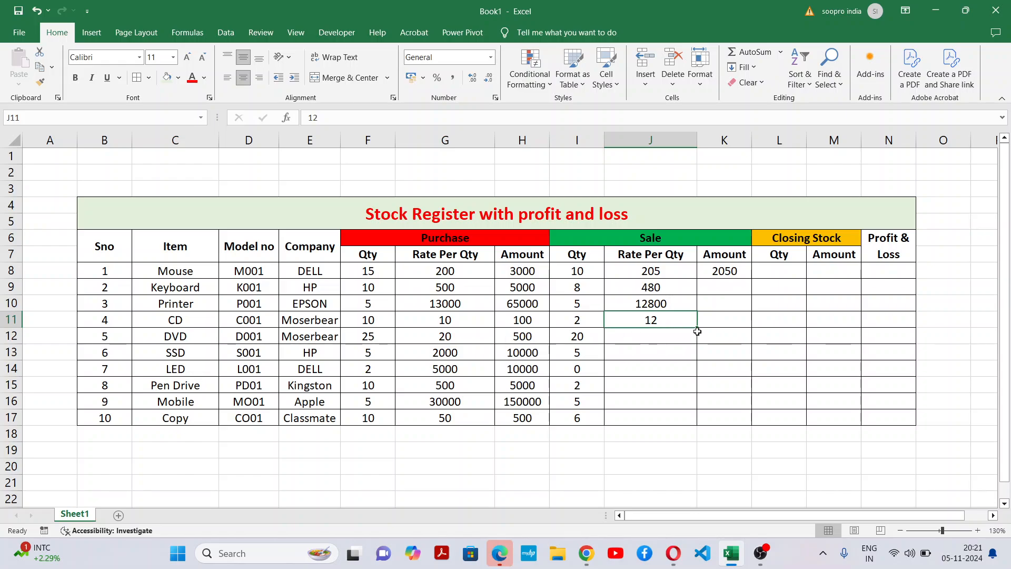
left_click(662, 356)
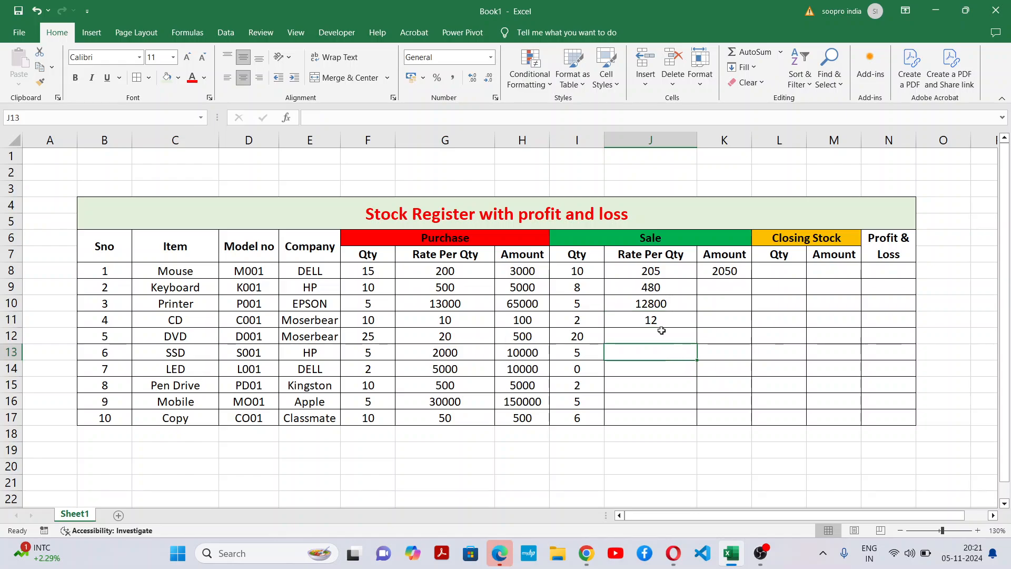
Step: Enter 18 as the DVD's sale rate per quantity in J12
left_click(660, 332)
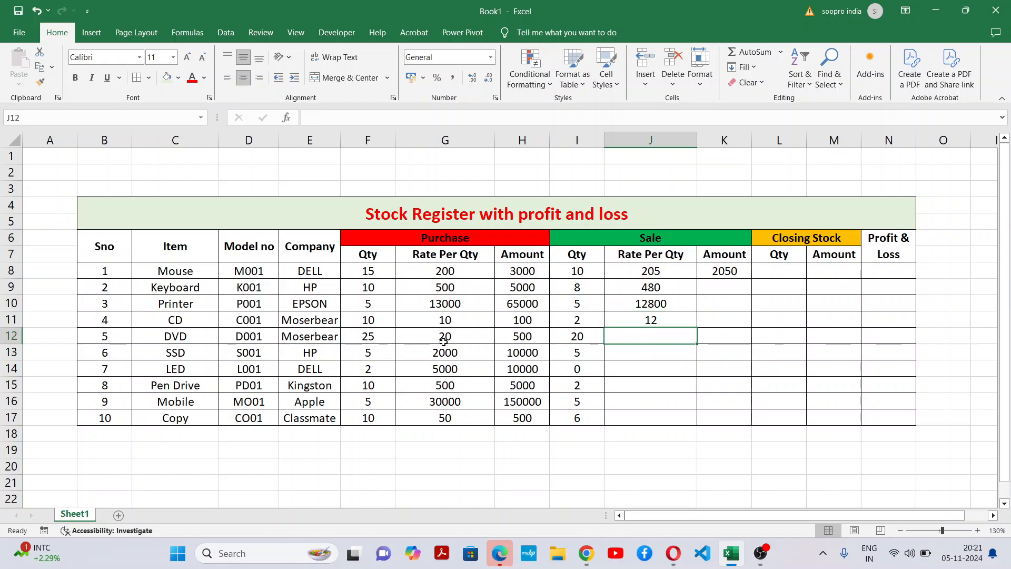
type("18")
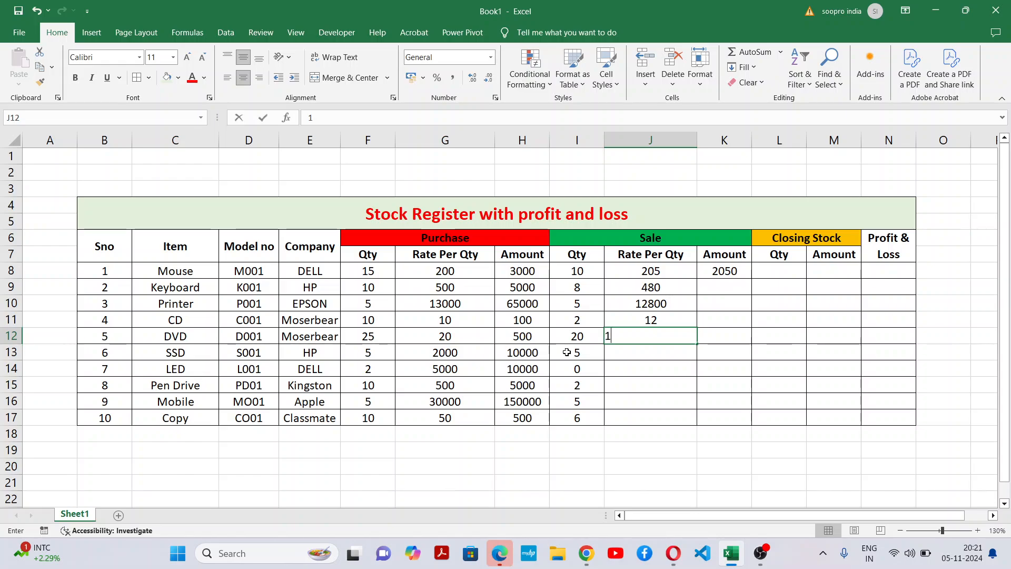
left_click(665, 381)
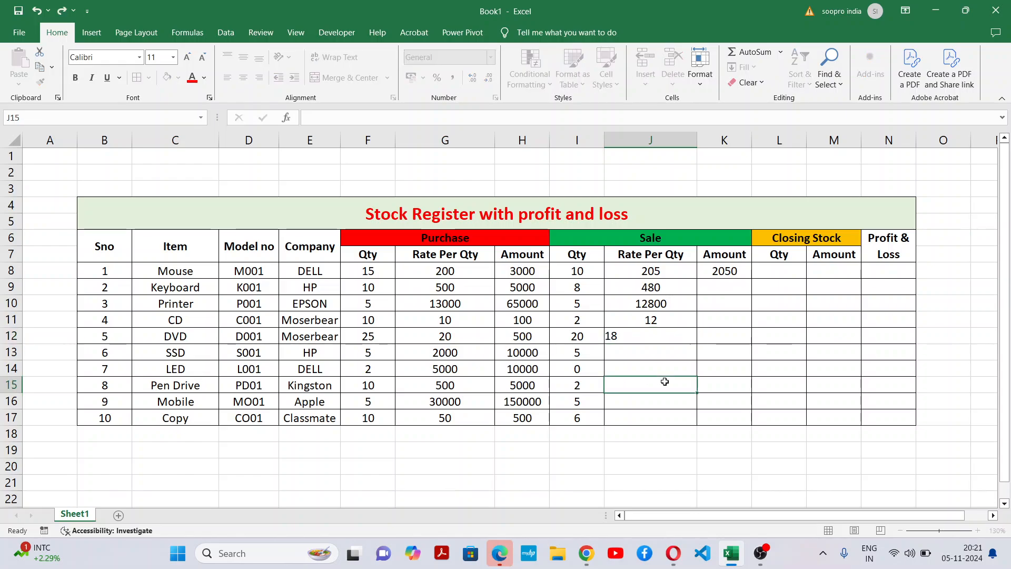
left_click(662, 340)
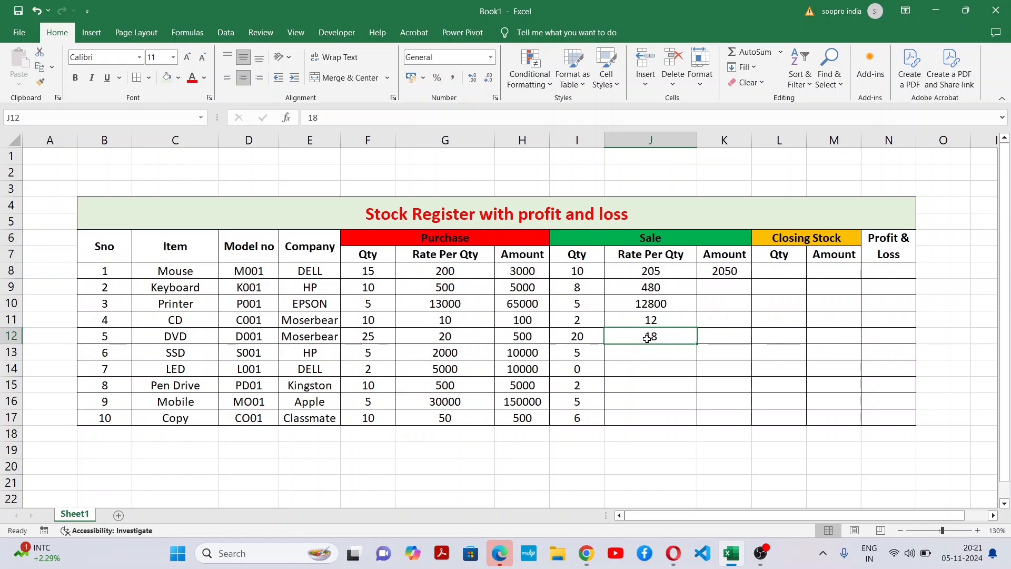
left_click(647, 362)
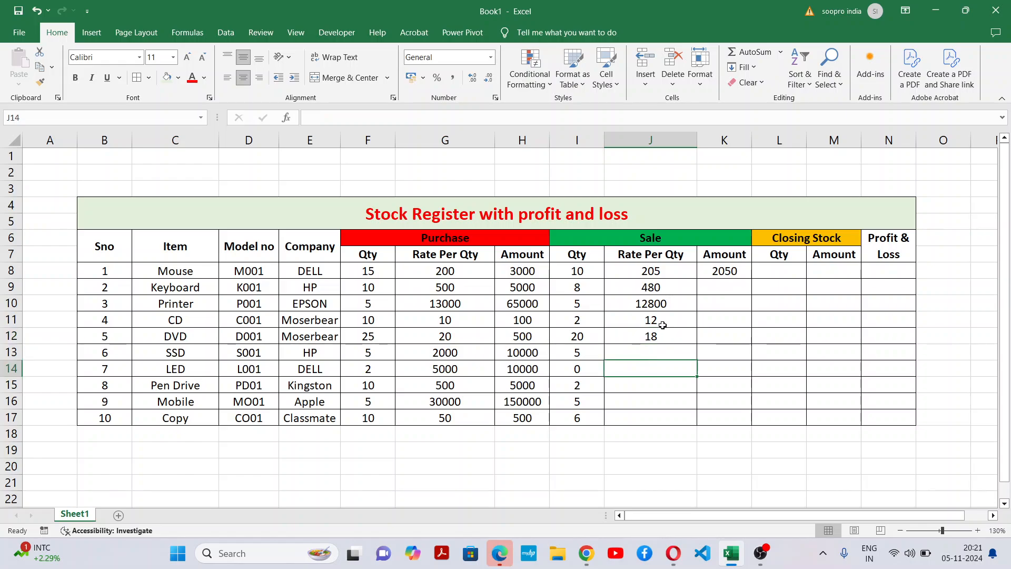
Step: Compare the DVD's purchase rate in G12 with its sale rate in J12
left_click(662, 338)
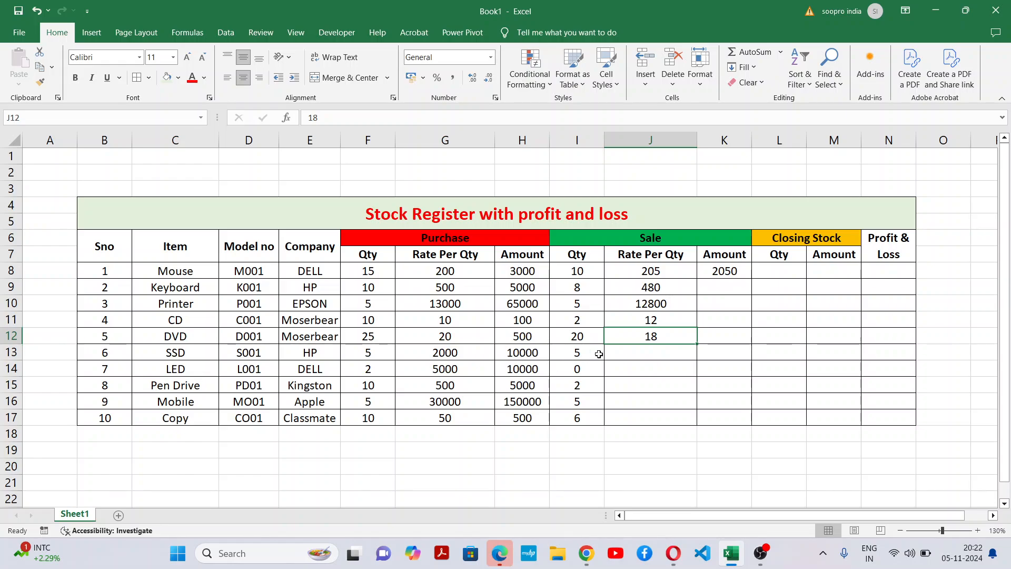
left_click(650, 362)
left_click(657, 335)
left_click(653, 353)
left_click(657, 335)
left_click(454, 336)
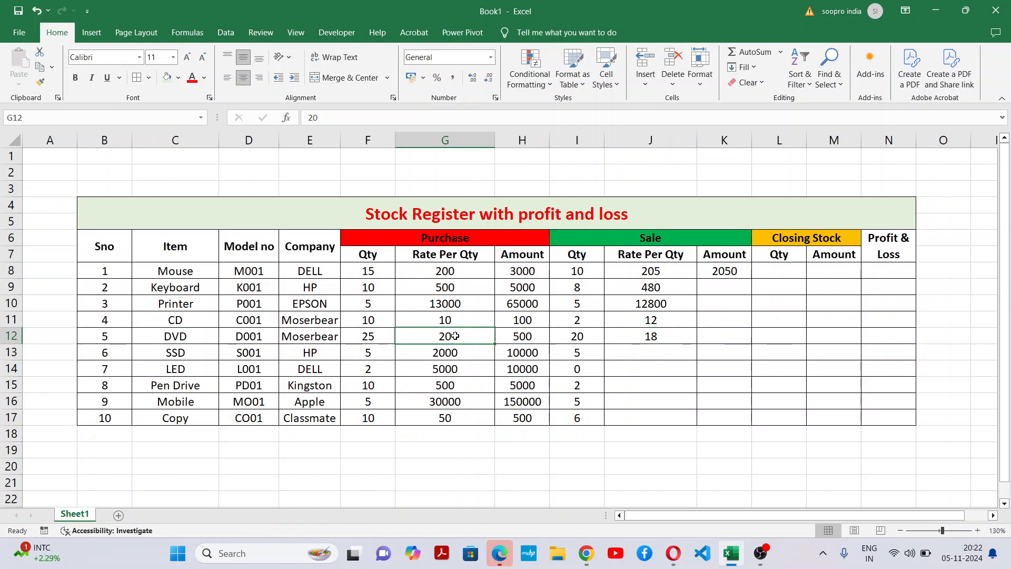
left_click(674, 335)
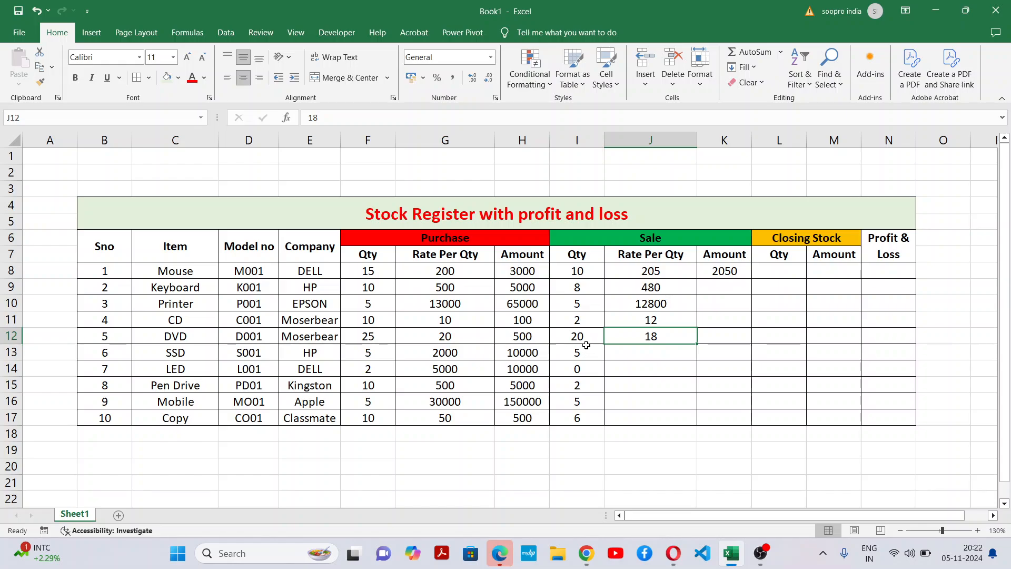
left_click(660, 353)
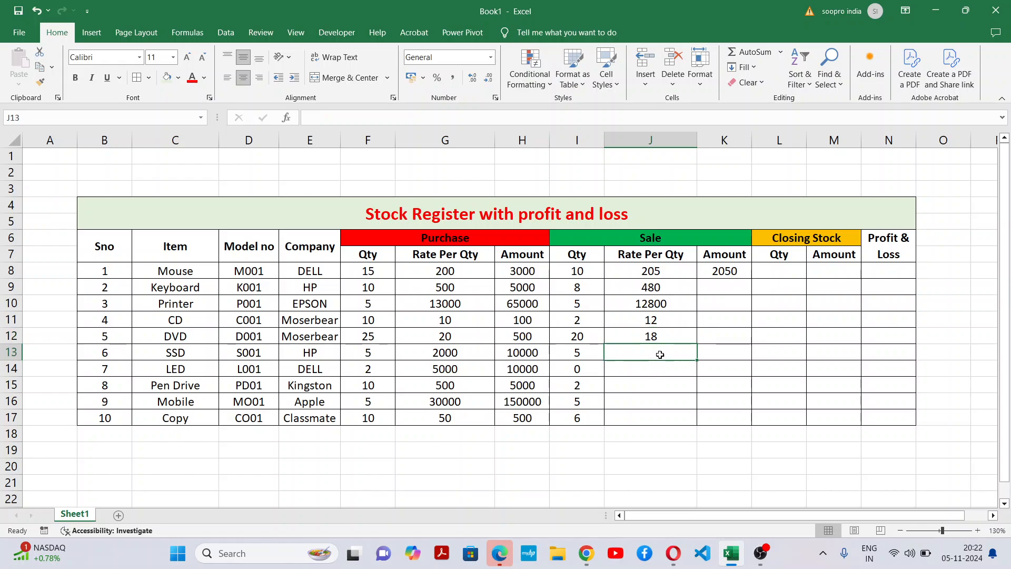
type("=")
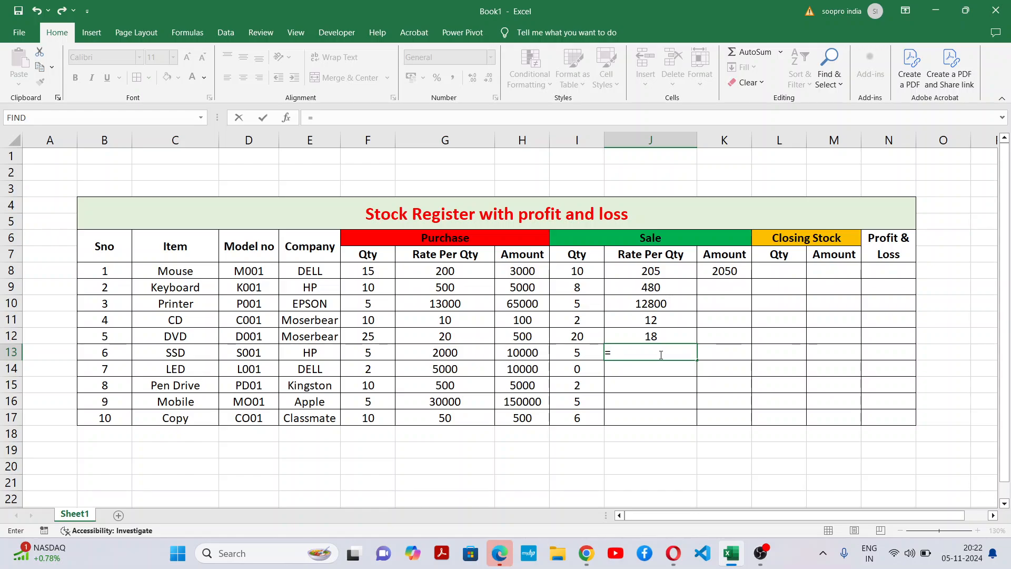
key("Escape")
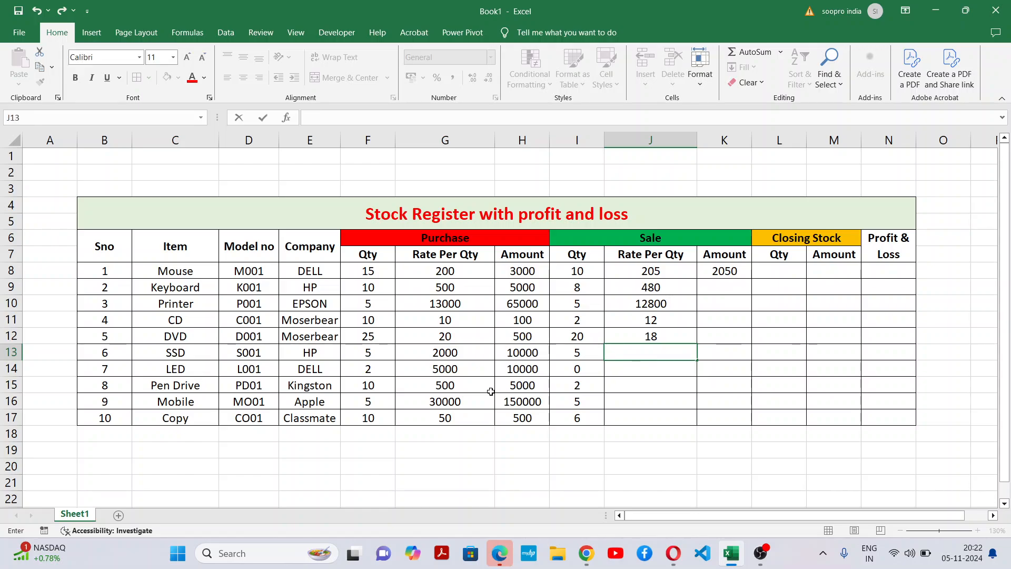
Step: Check the SSD's purchase rate in G13 and enter 2100 as its sale rate per quantity in J13
left_click(325, 352)
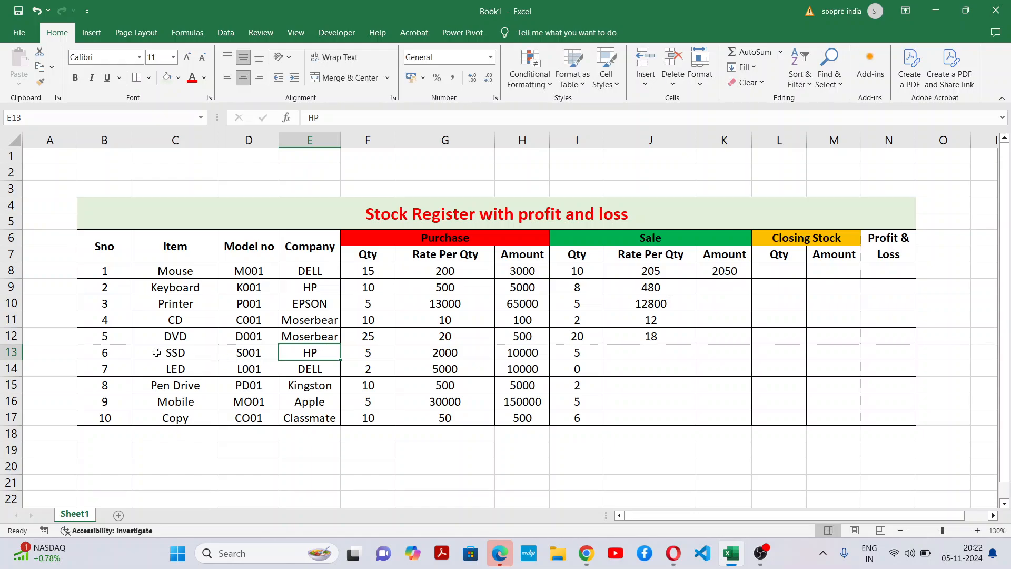
left_click(211, 349)
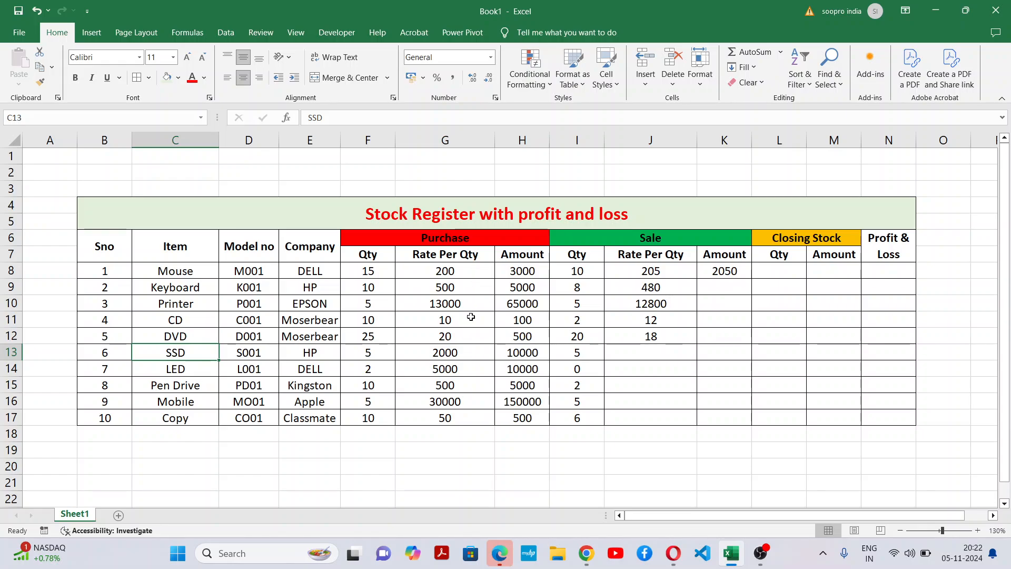
left_click(424, 354)
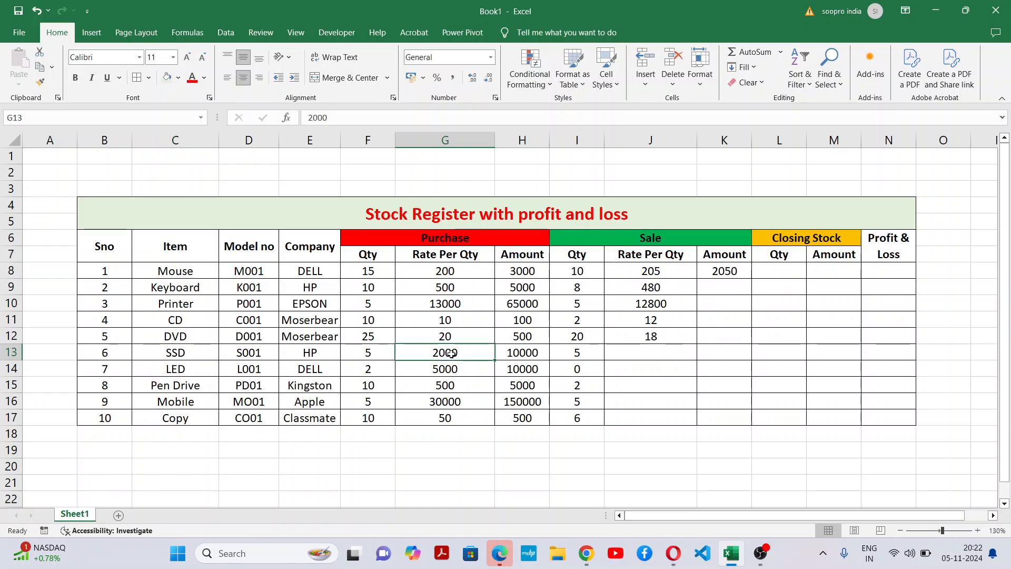
left_click(656, 354)
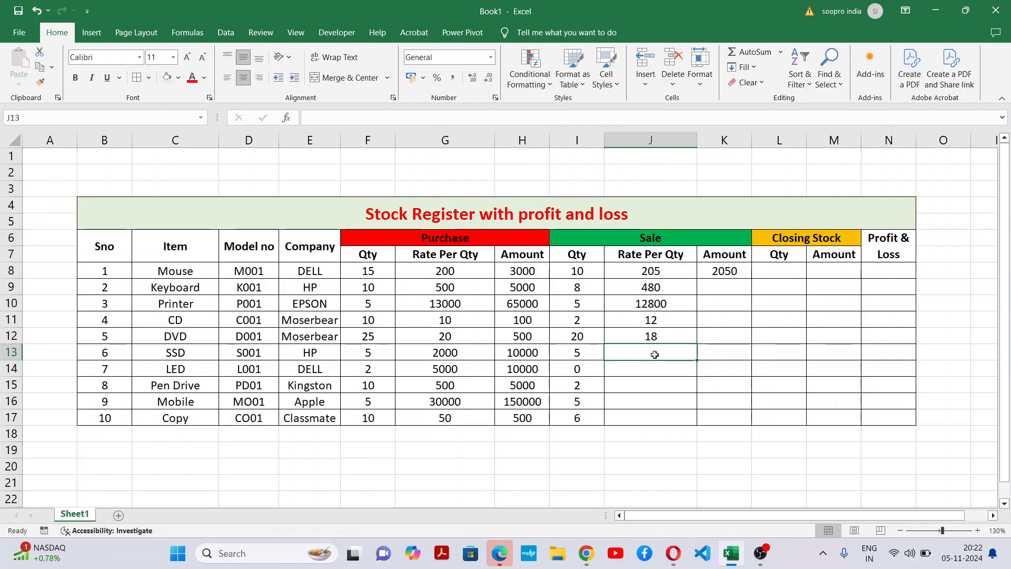
type("2100")
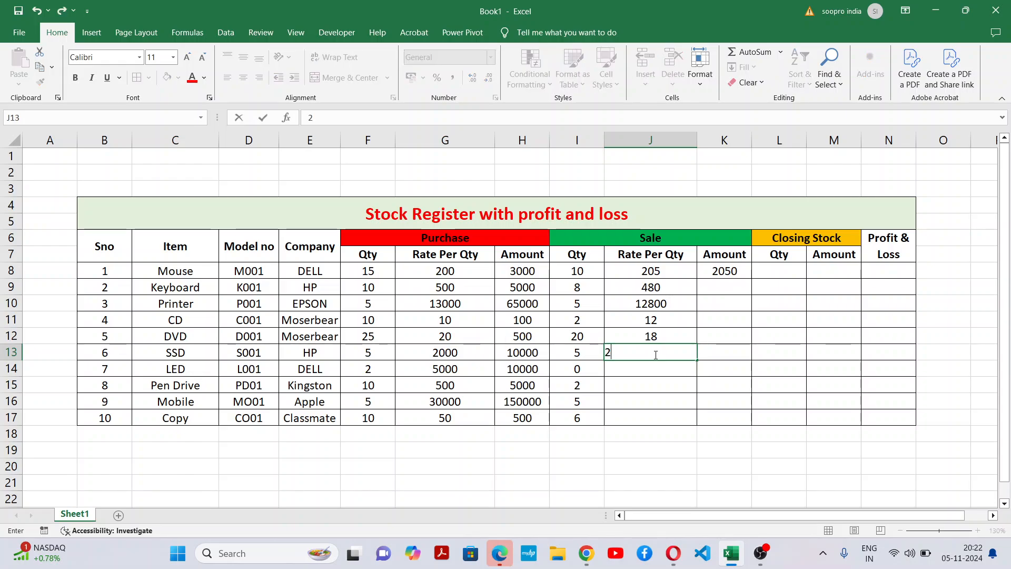
left_click(674, 415)
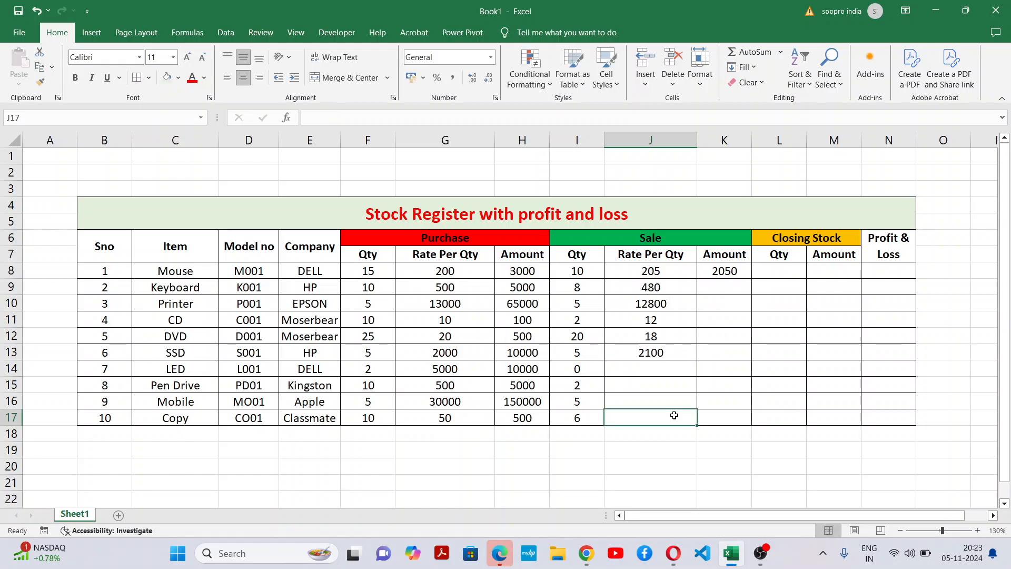
Step: Review row 13, comparing the SSD's purchase quantity, rate and amount with its sale quantity and sale rate
left_click(672, 353)
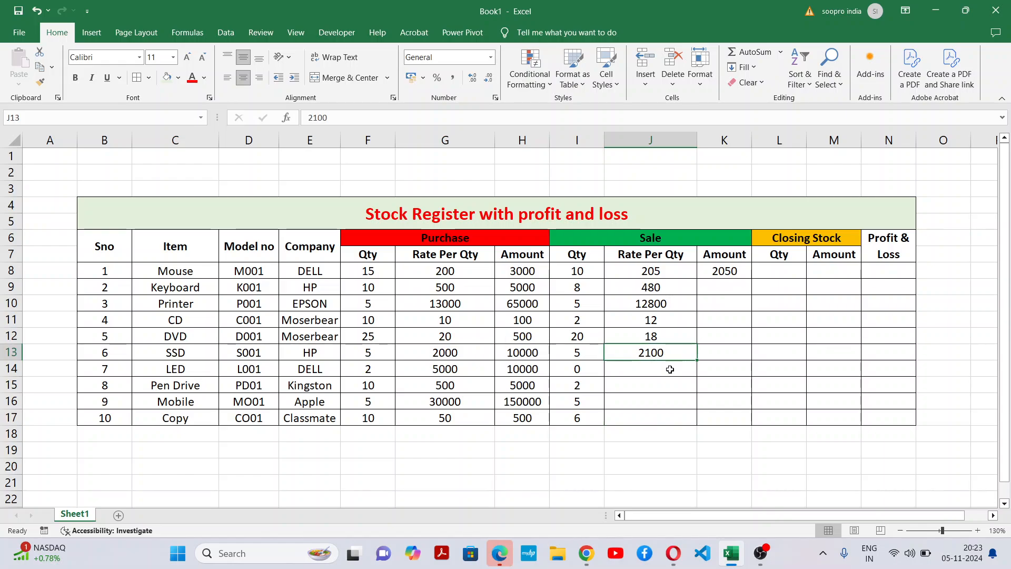
left_click(668, 380)
left_click(670, 352)
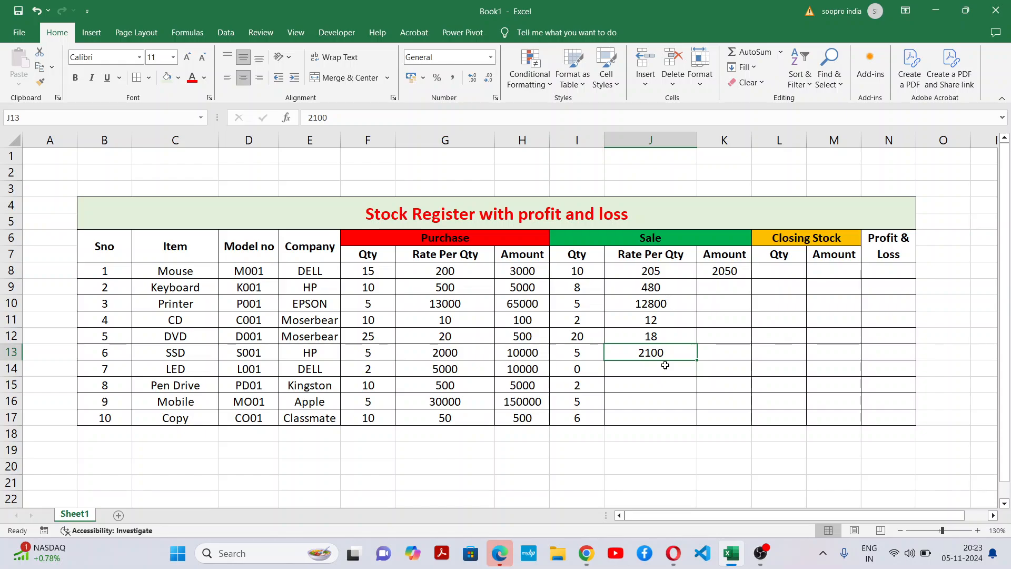
left_click(664, 385)
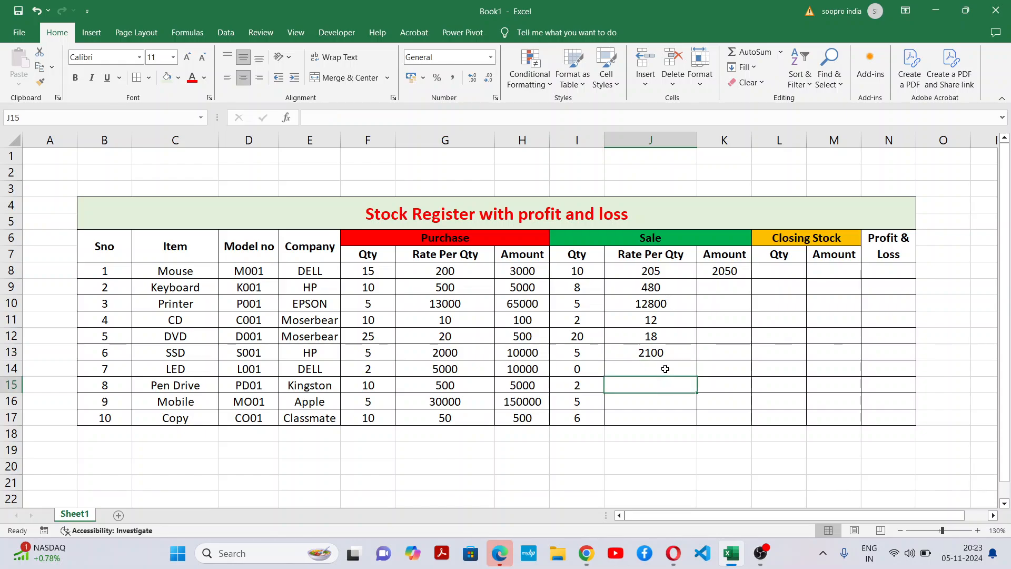
left_click(665, 369)
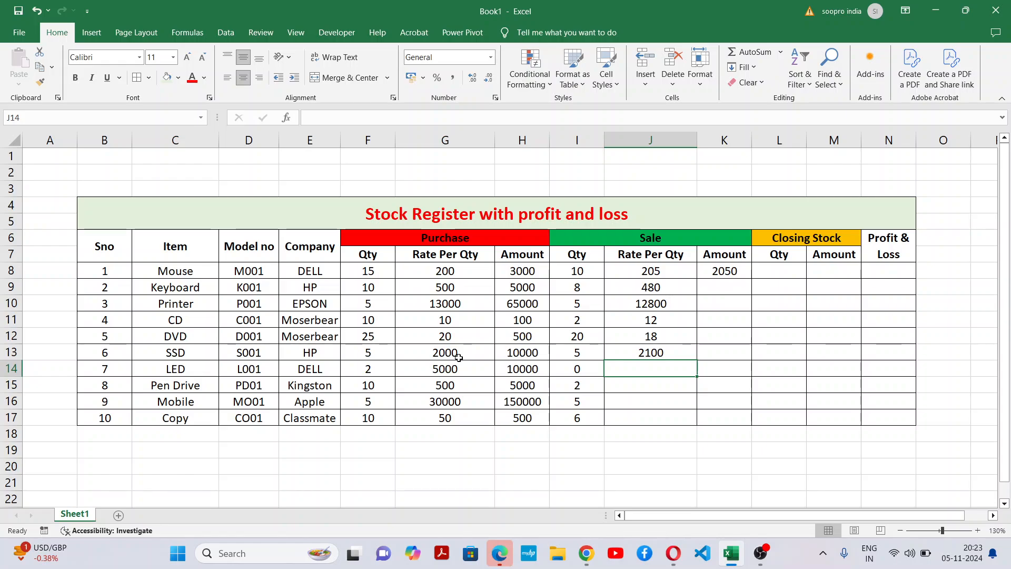
left_click(577, 354)
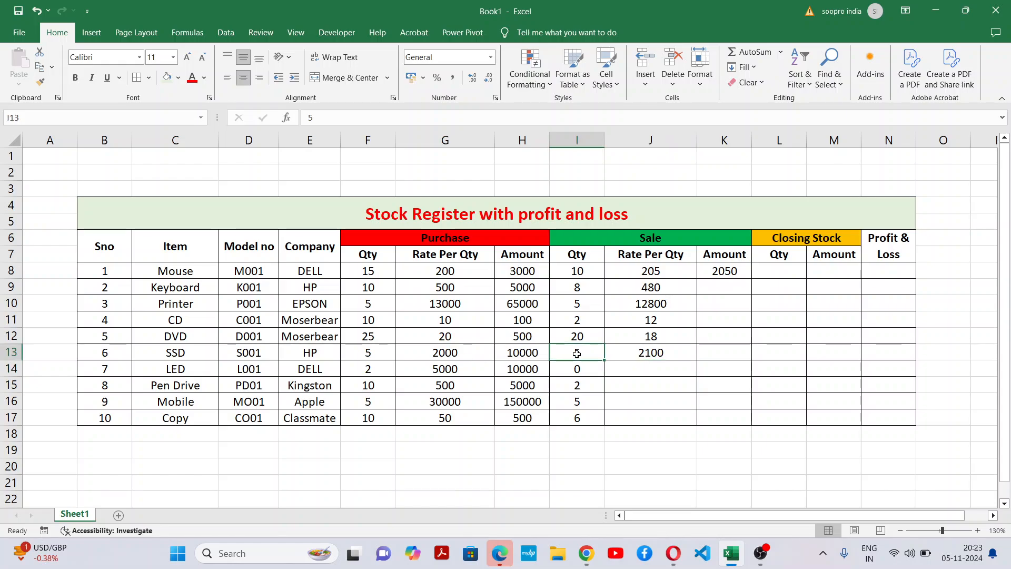
left_click(657, 353)
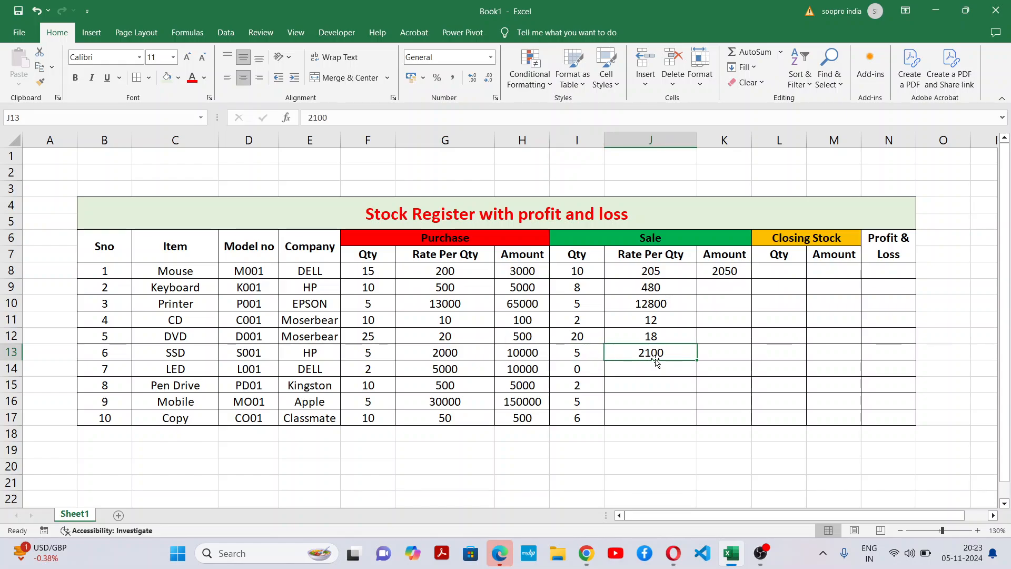
left_click(463, 359)
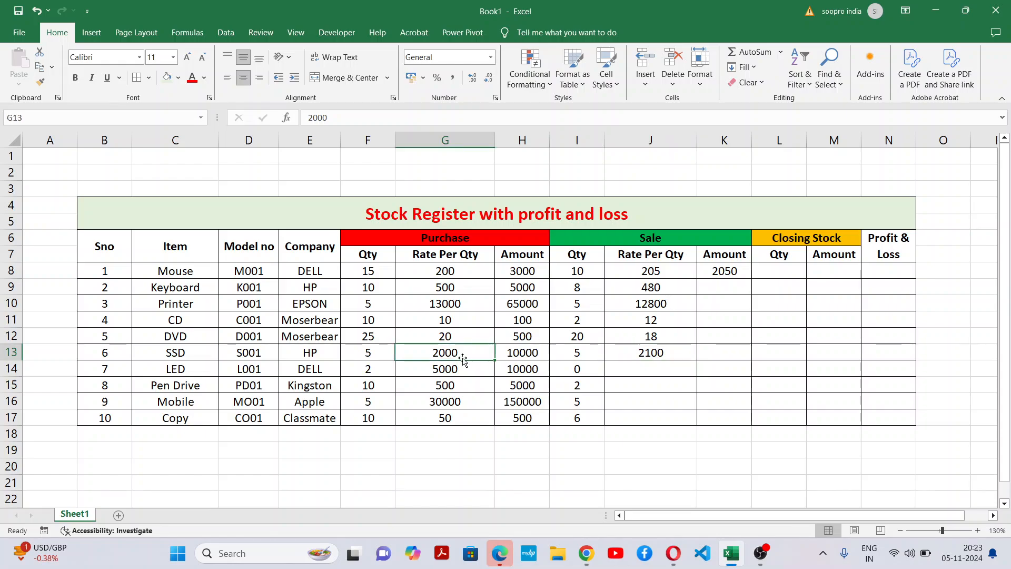
left_click(655, 357)
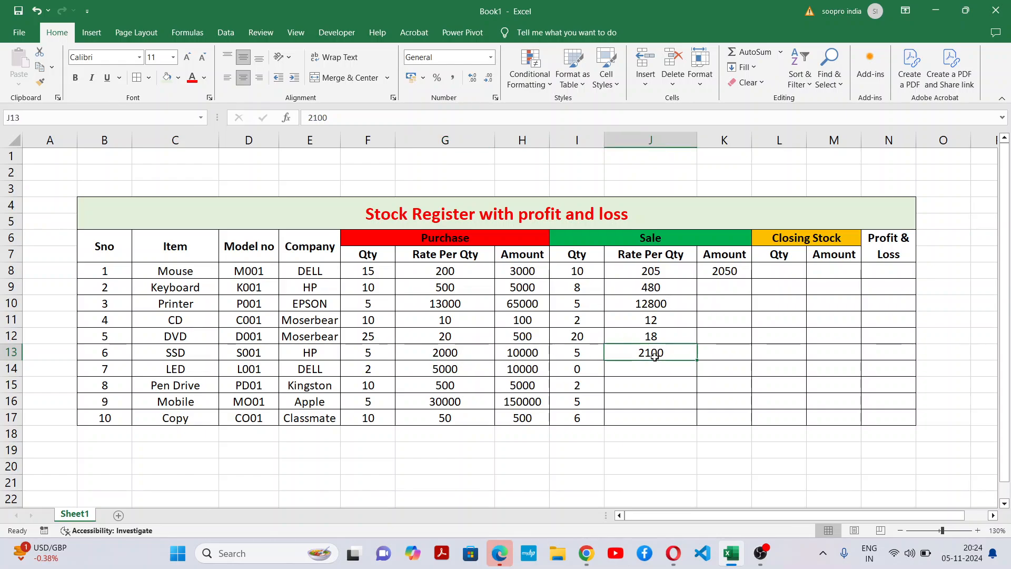
left_click(573, 355)
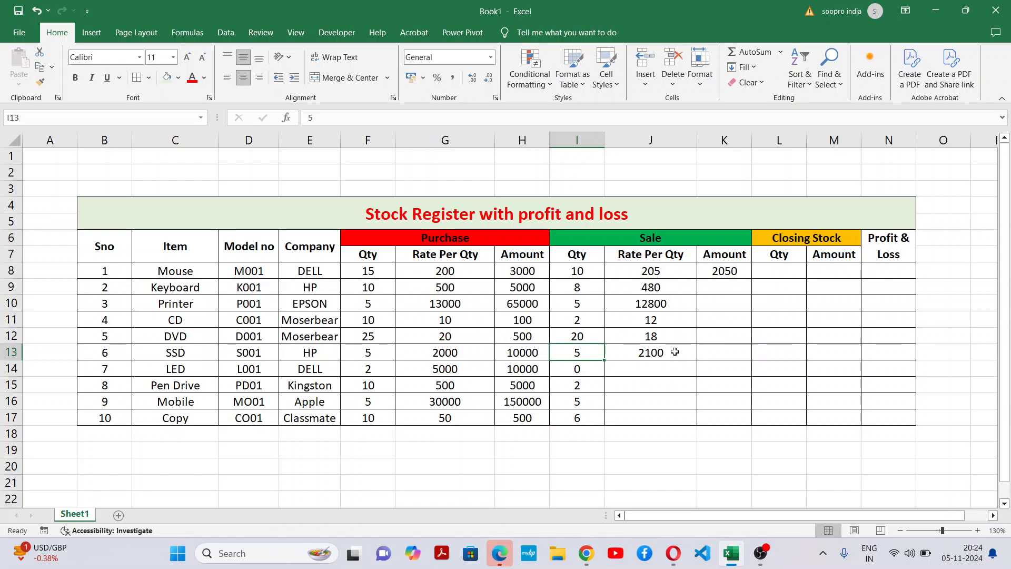
left_click(382, 352)
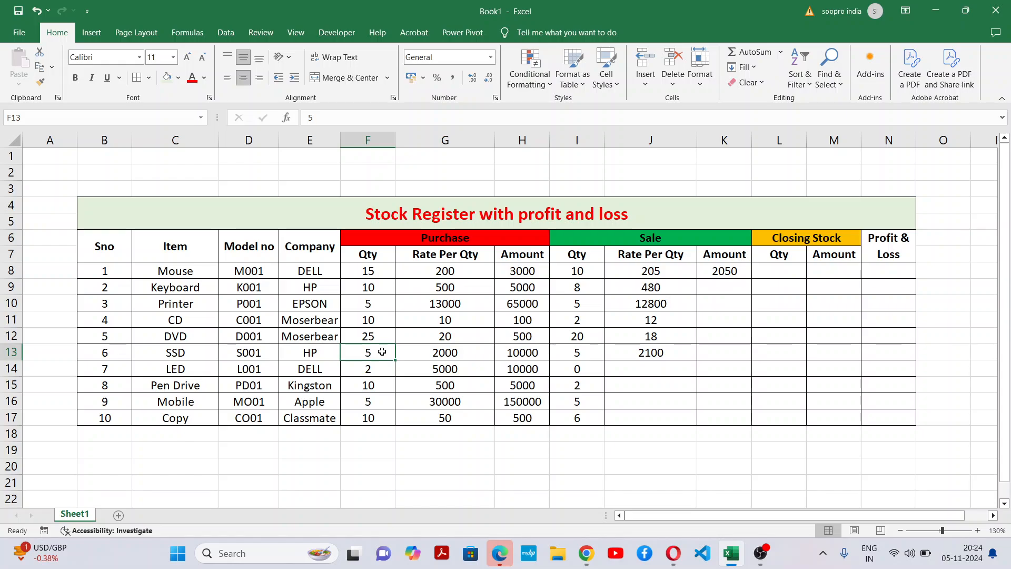
left_click(473, 354)
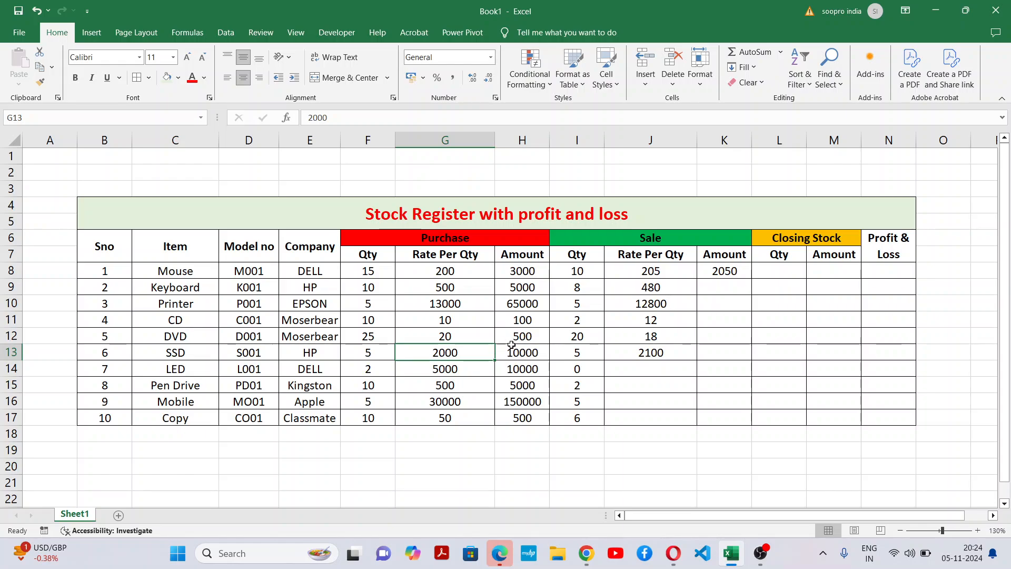
left_click(536, 358)
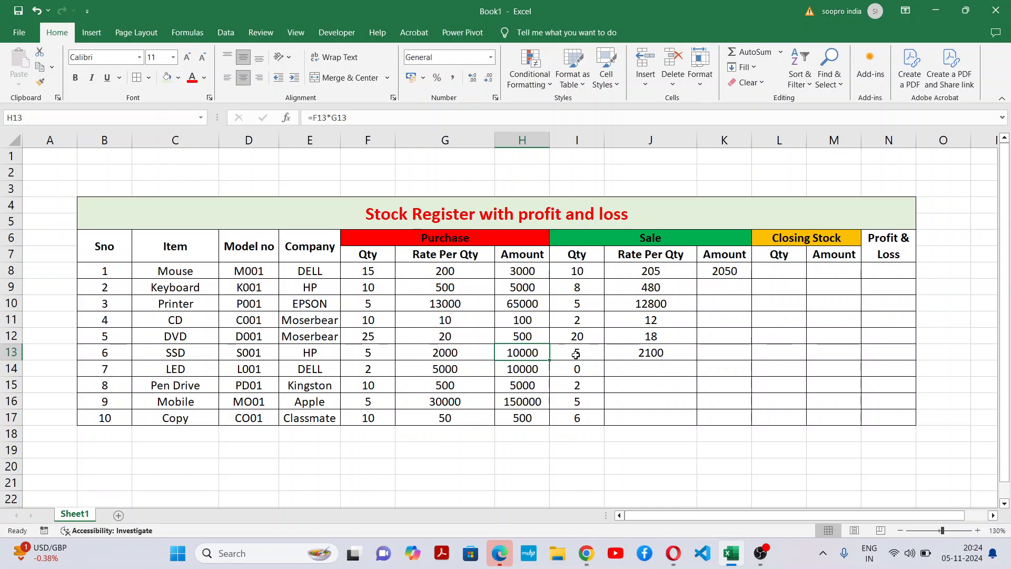
left_click(600, 357)
left_click(642, 356)
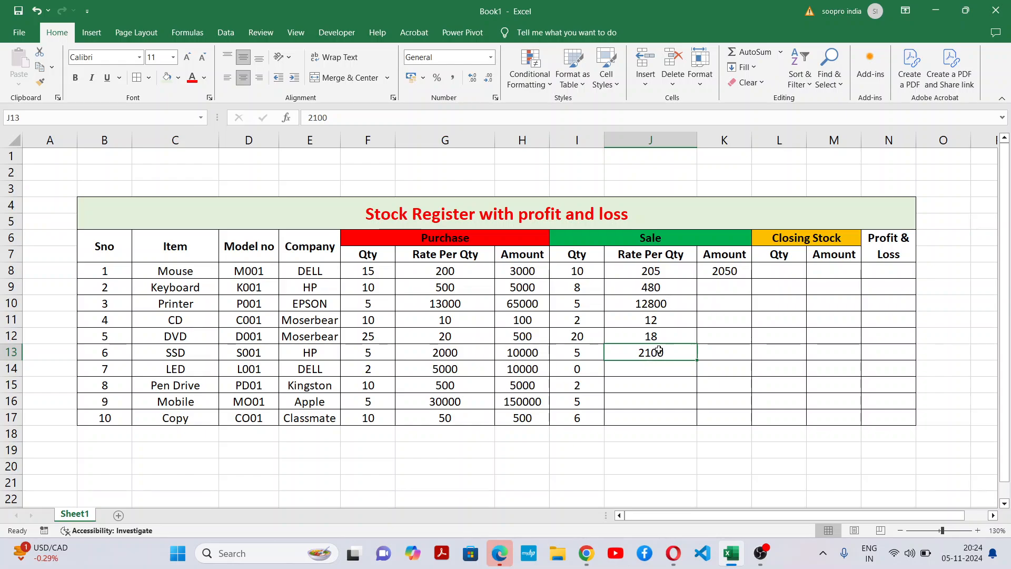
left_click(653, 372)
left_click(659, 353)
left_click(640, 375)
left_click(644, 354)
Step: Enter the sale rates per quantity for LED as 5200 in J14 and for Pen Drive as 600 in J15
left_click(662, 370)
type("5")
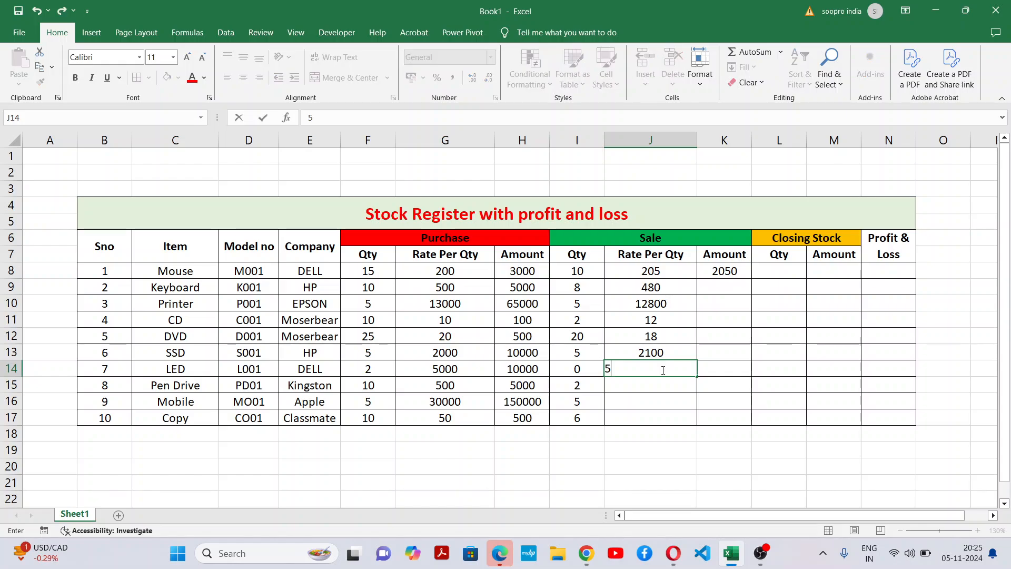
type("200")
left_click(665, 390)
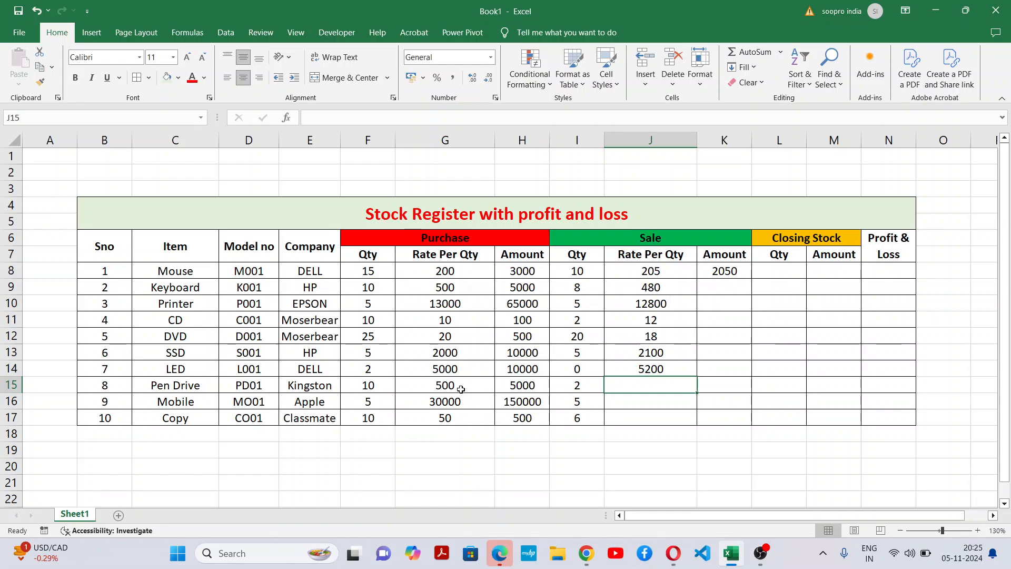
type("600")
left_click(705, 433)
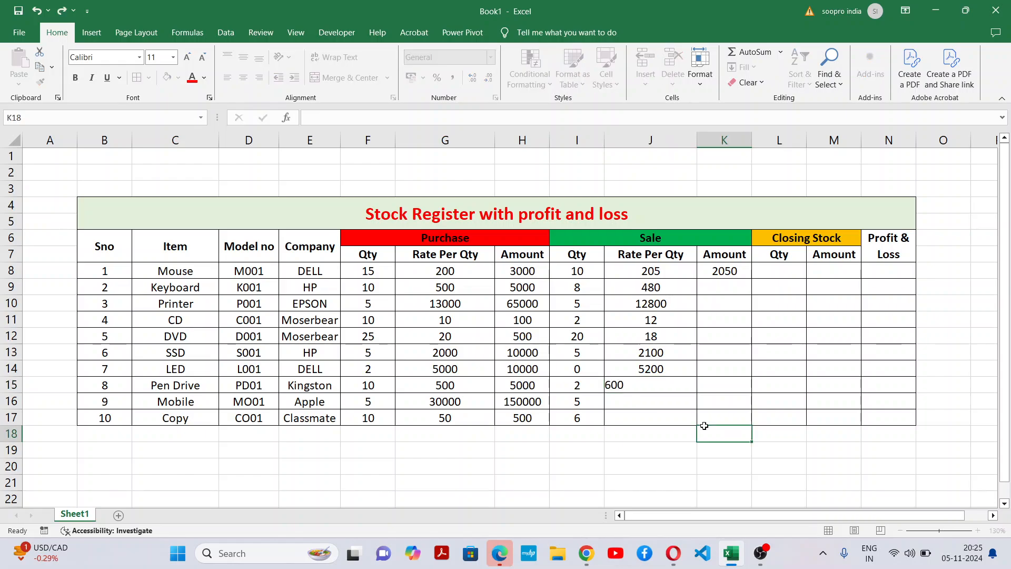
Step: Enter the sale rates per quantity for Mobile as 32000 in J16 and for Copy as 48 in J17, and select J8:J17
left_click(636, 397)
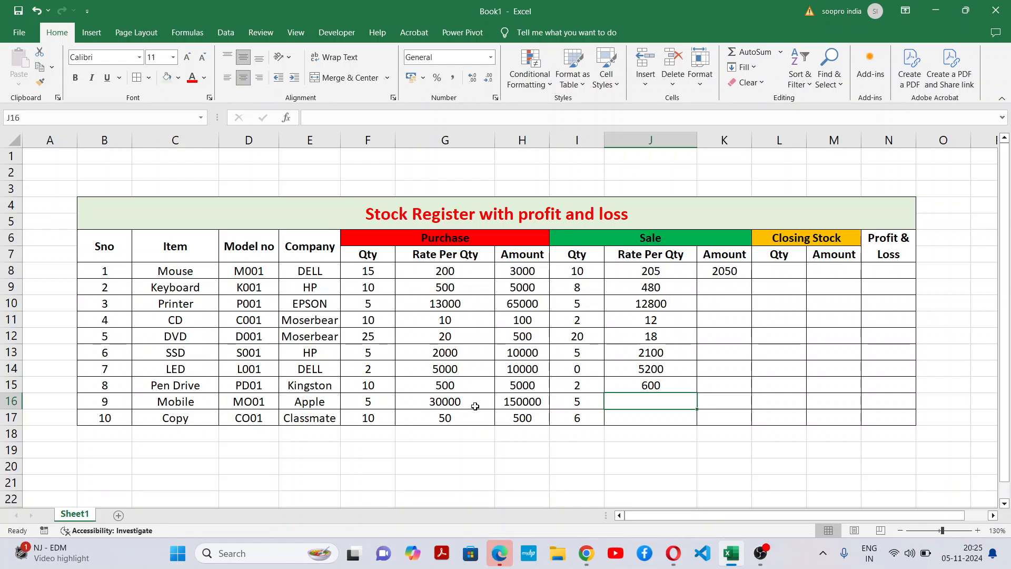
type("32000")
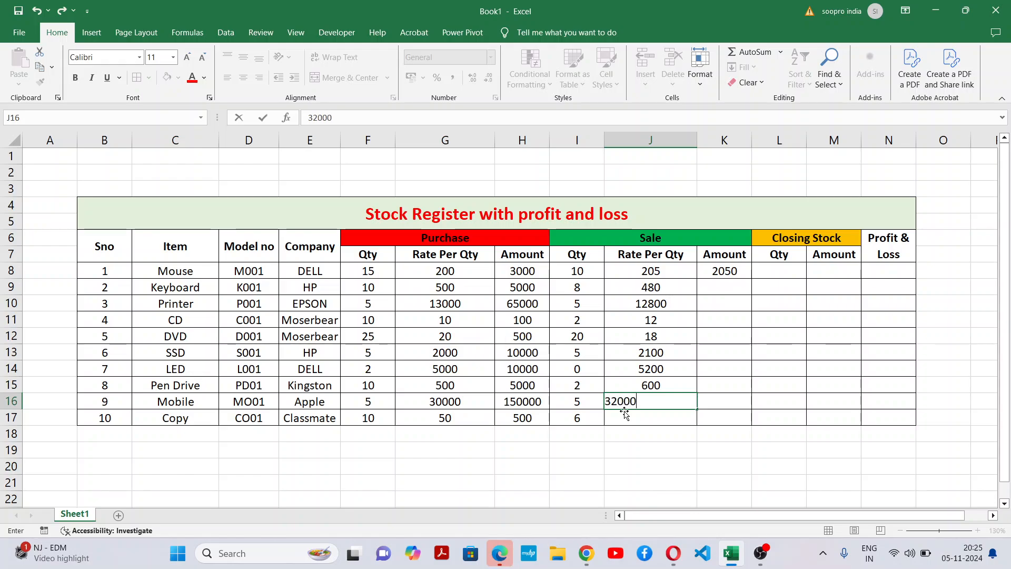
left_click(658, 433)
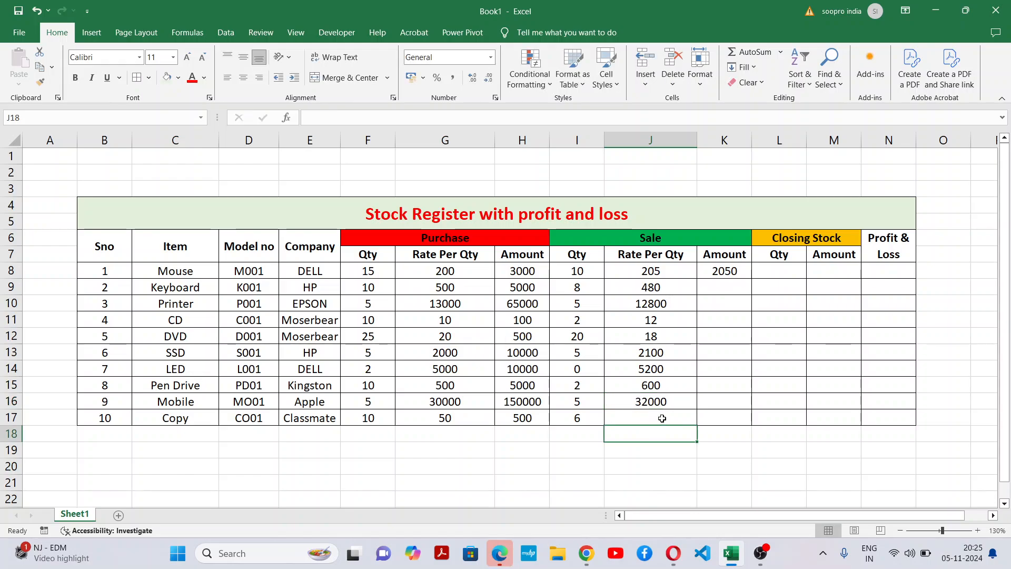
left_click(662, 418)
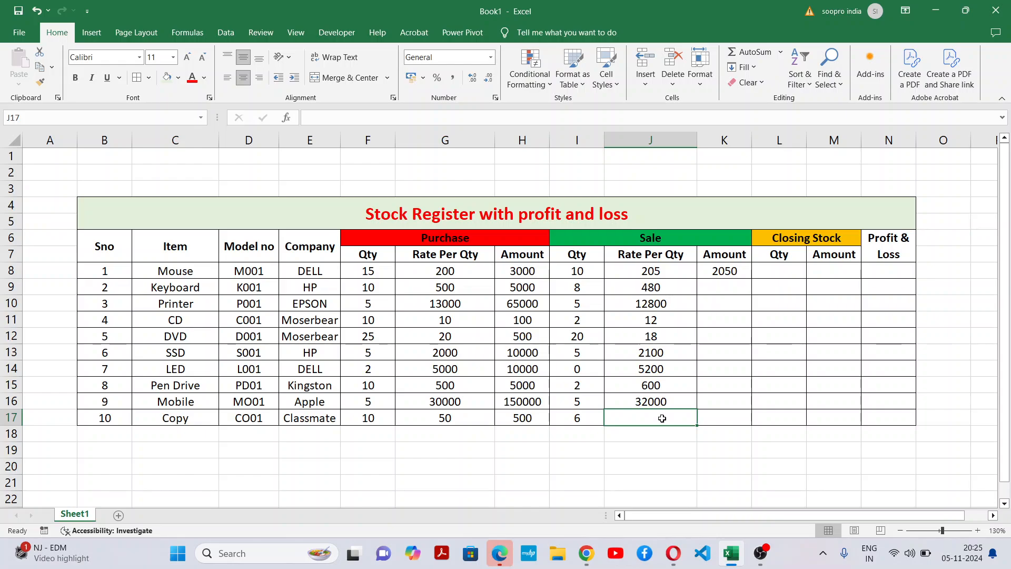
type("48")
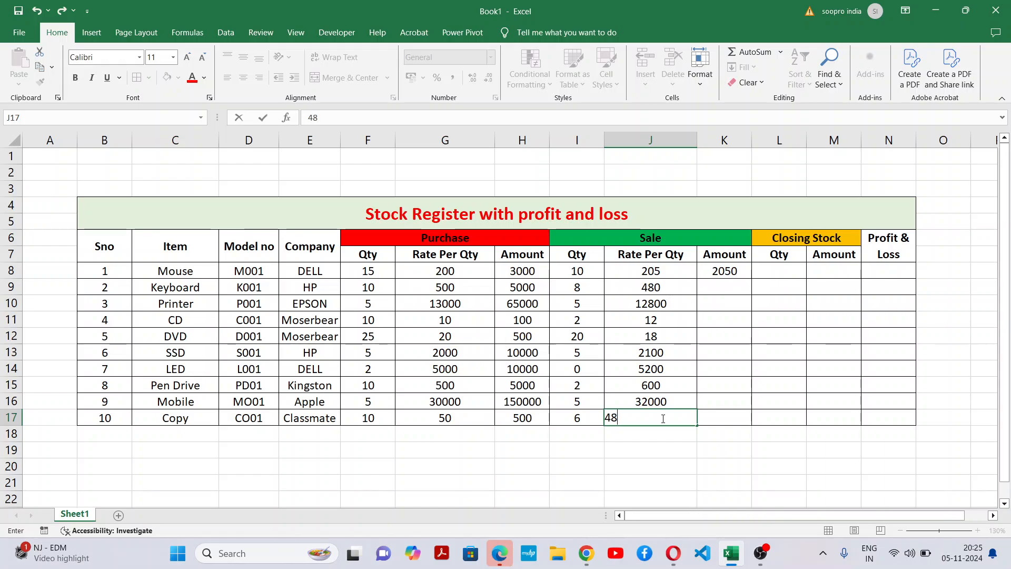
left_click(664, 455)
left_click(664, 421)
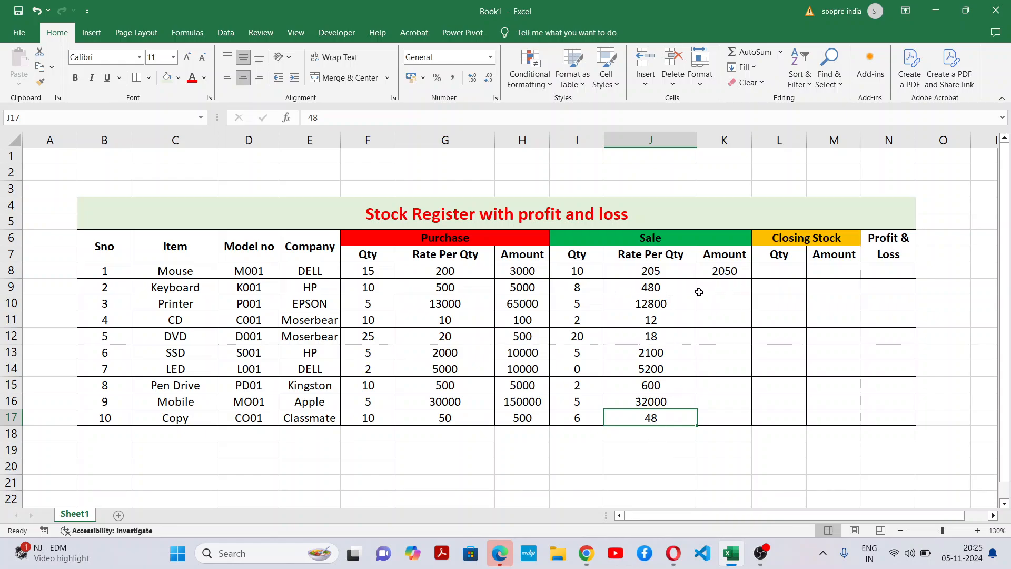
left_click_drag(649, 270, 649, 419)
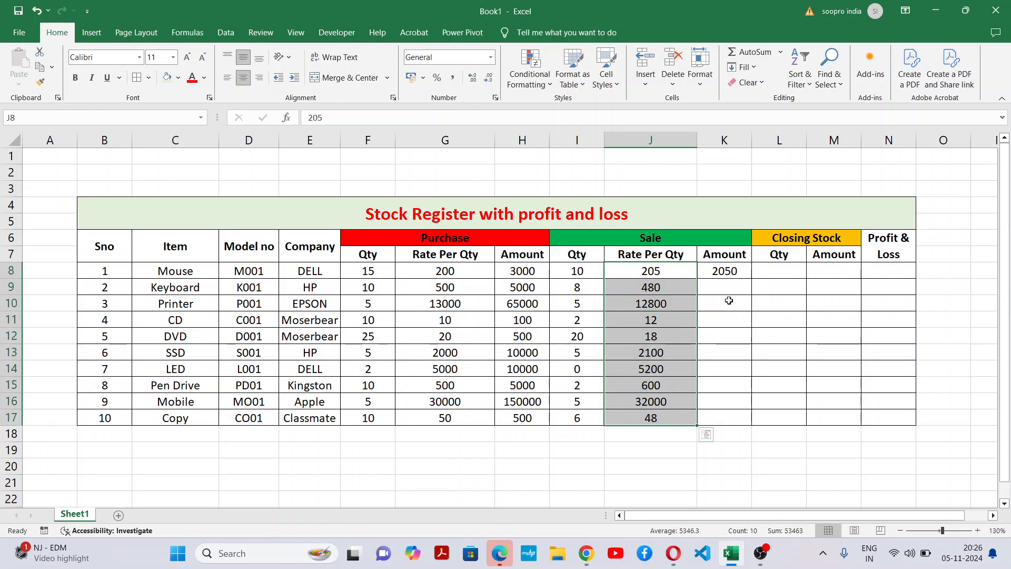
Step: Calculate the Keyboard's sale amount in K9 by multiplying its sale quantity by its sale rate, =I9*J9
left_click(729, 294)
type("=")
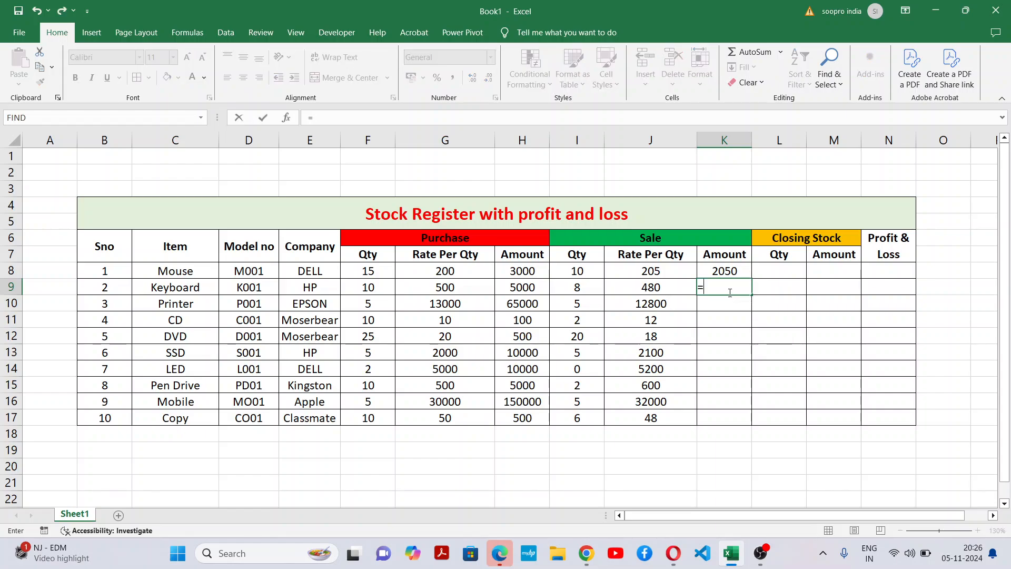
left_click(586, 288)
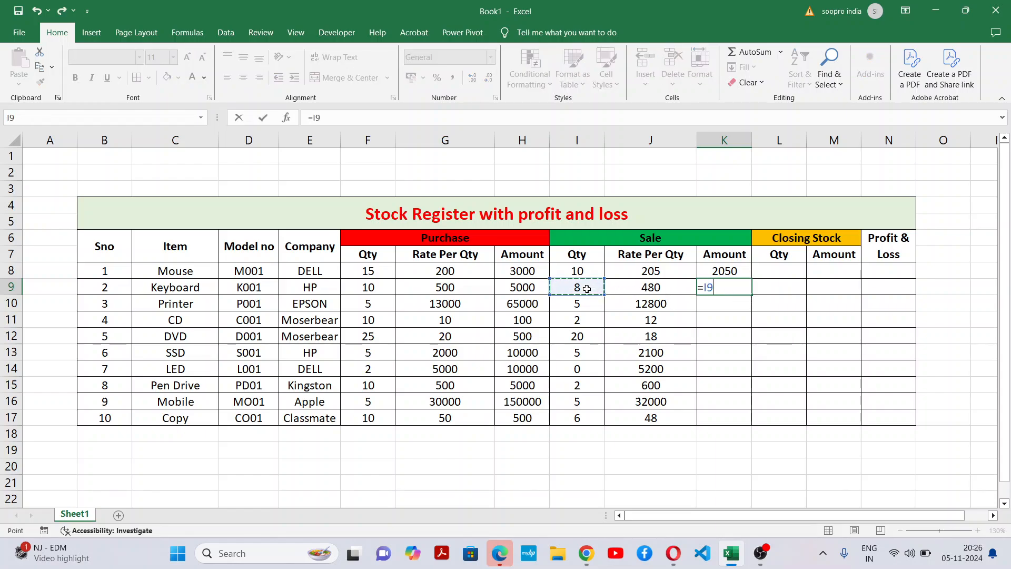
type("*")
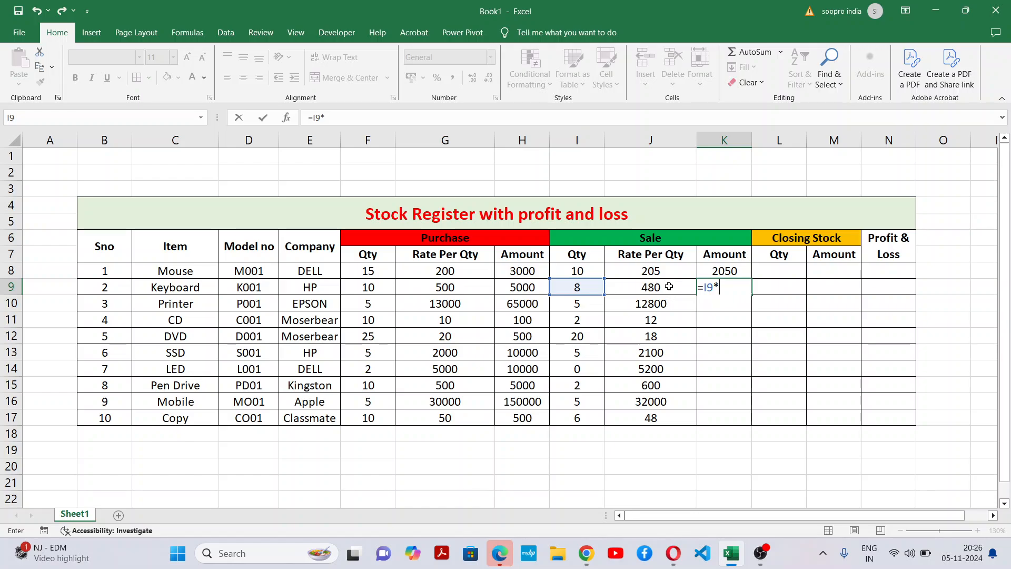
left_click(669, 286)
key("Return")
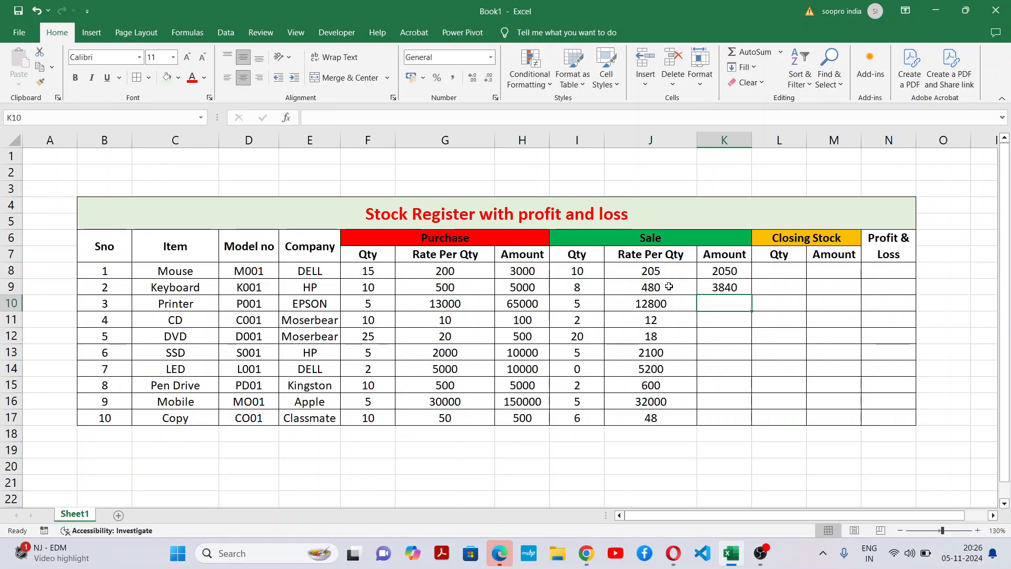
Step: Fill the sale amount formula from K9 down through K17 for the remaining items
left_click(738, 285)
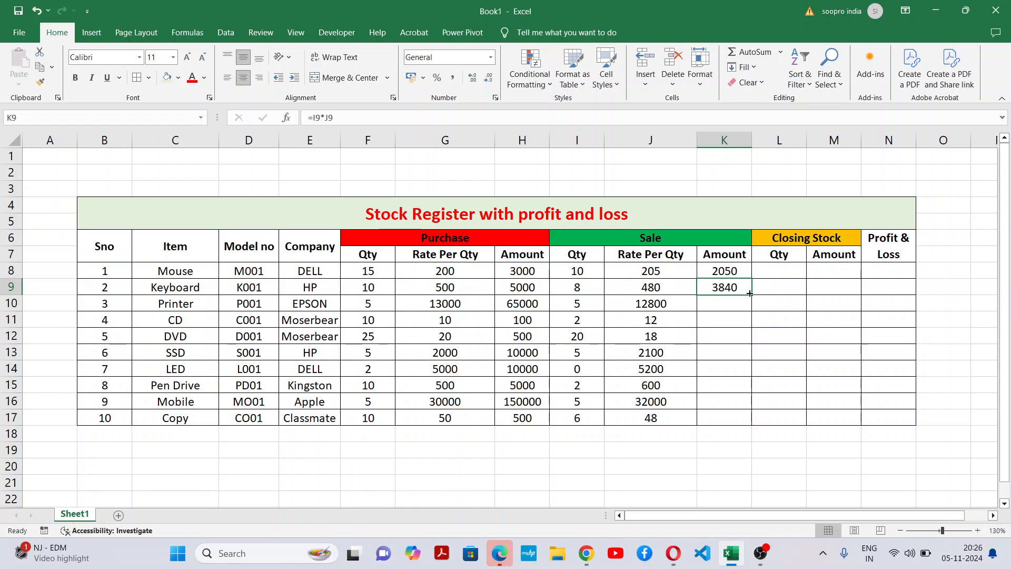
left_click_drag(750, 294, 753, 421)
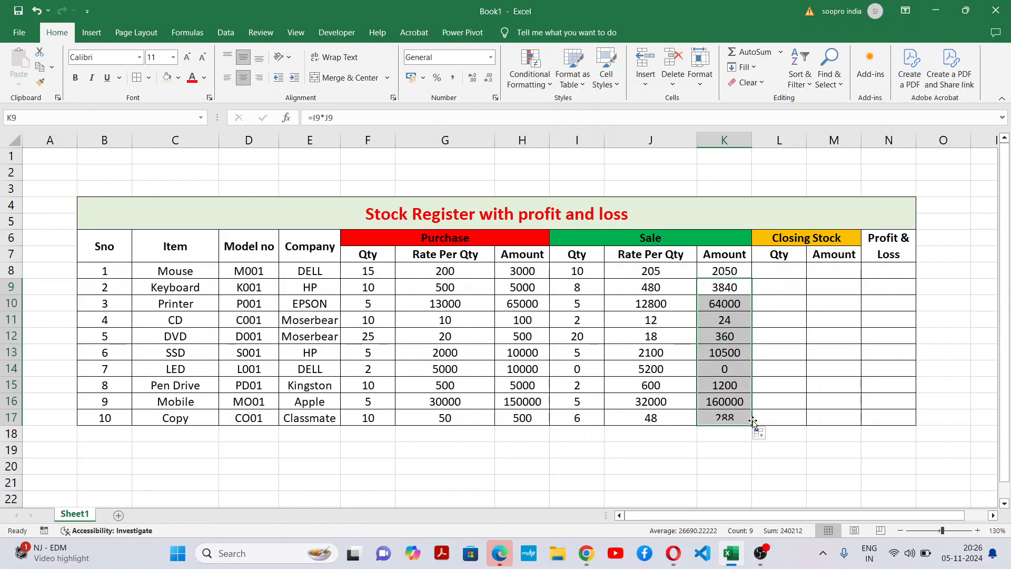
left_click(840, 355)
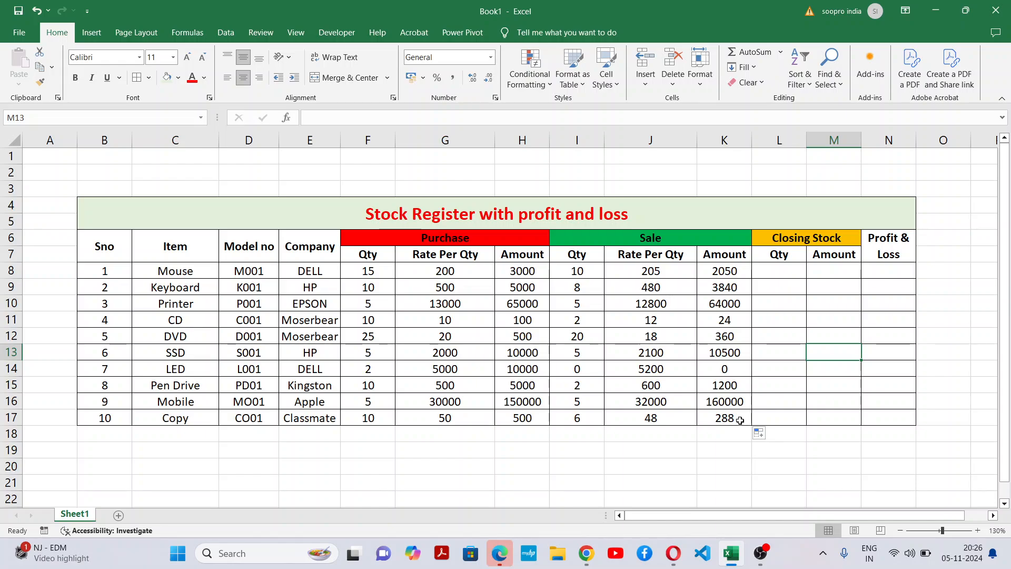
Step: Shade the sale amounts in K8:K17 and the purchase amounts in H8:H17 with the same light grey fill
left_click_drag(734, 271, 721, 416)
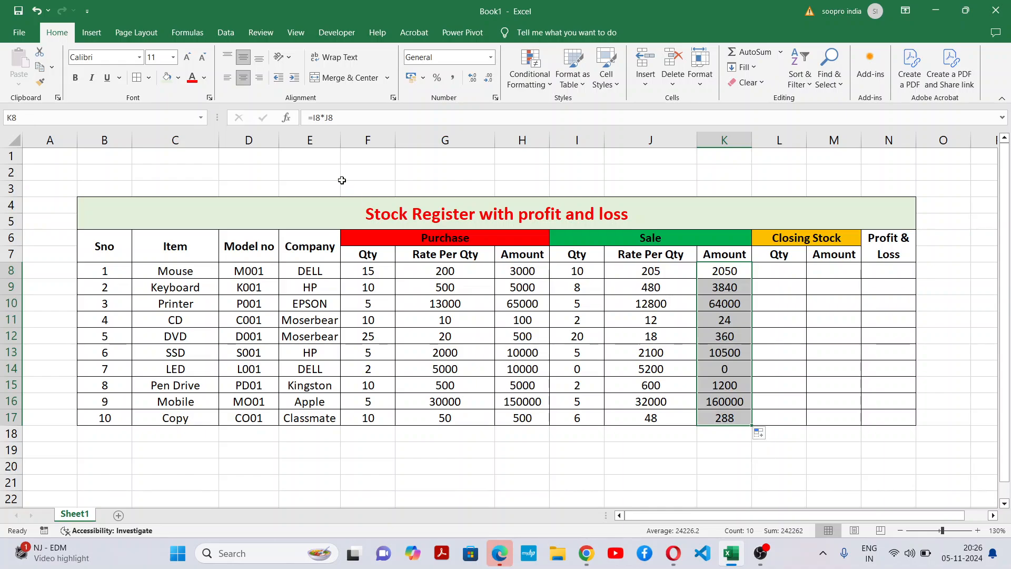
left_click(178, 78)
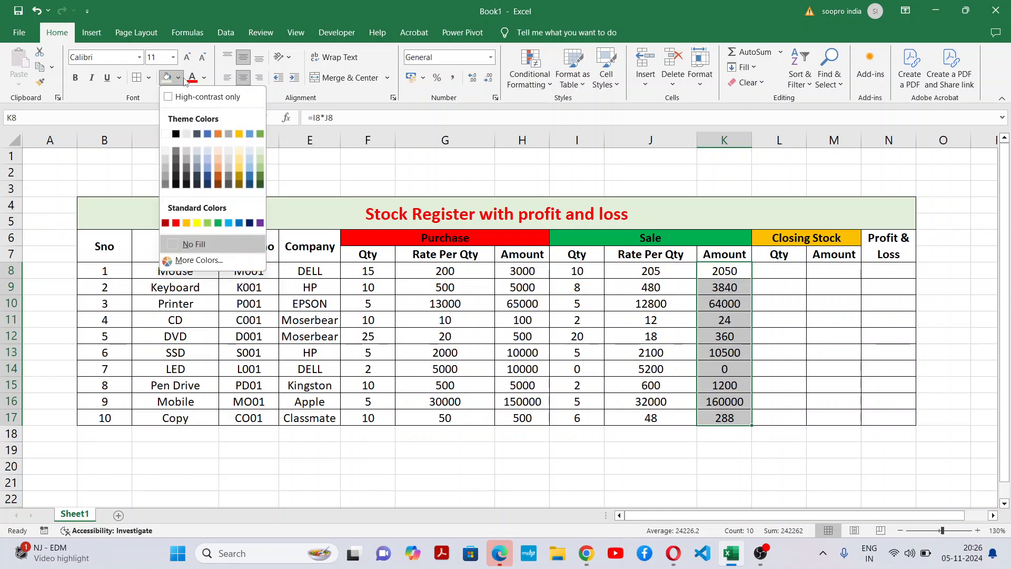
left_click(165, 150)
left_click_drag(510, 269, 521, 418)
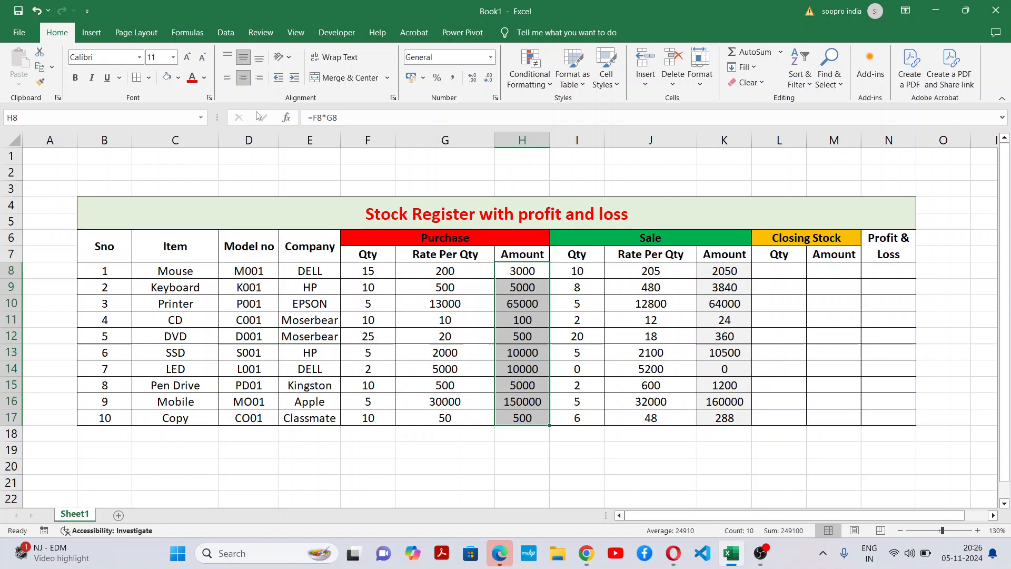
left_click(167, 78)
left_click(846, 385)
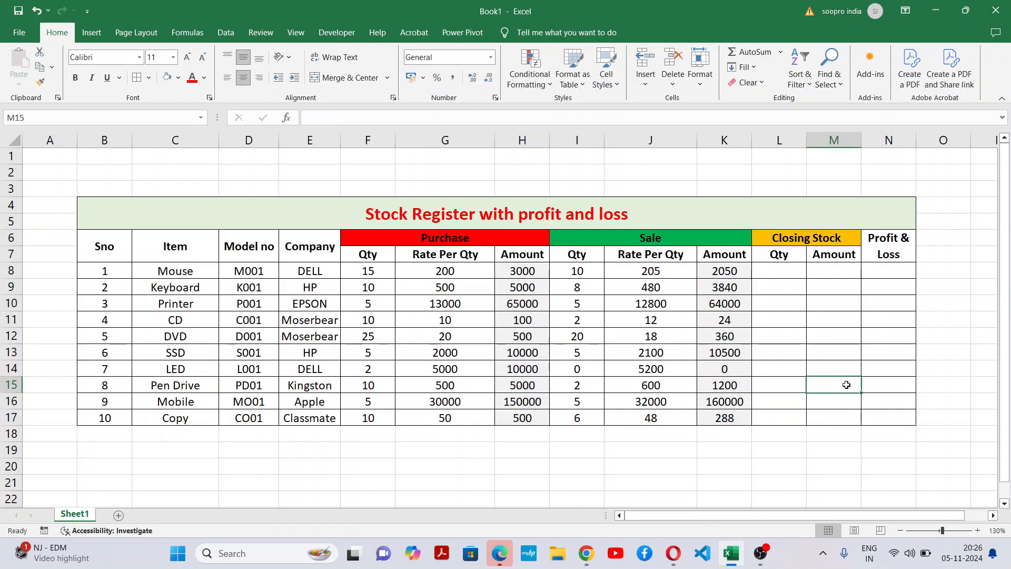
Step: Examine the empty Closing Stock and Profit & Loss cells in L8:N17 against the Mouse's sale quantity in I8
left_click(871, 342)
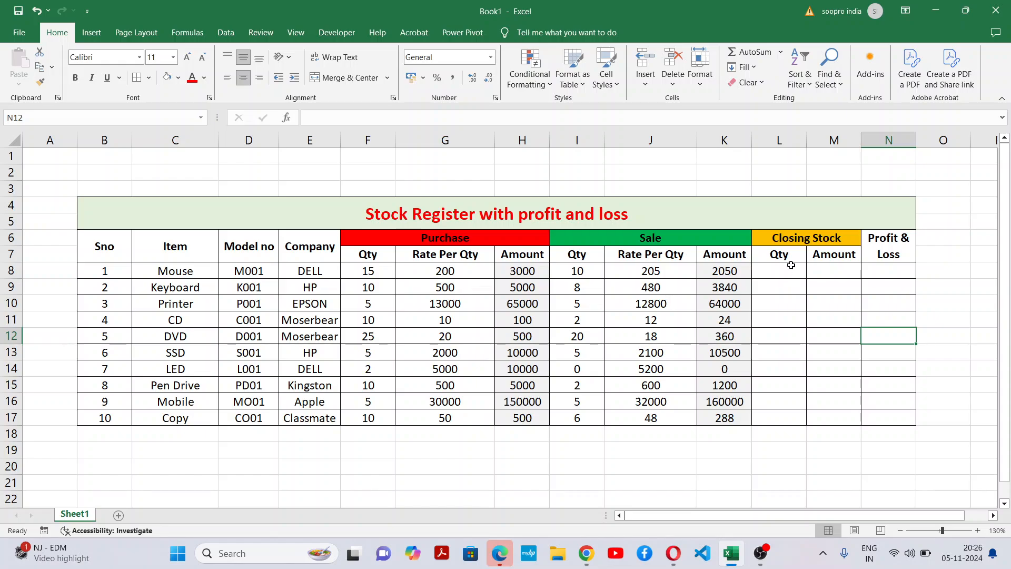
left_click_drag(790, 266, 864, 411)
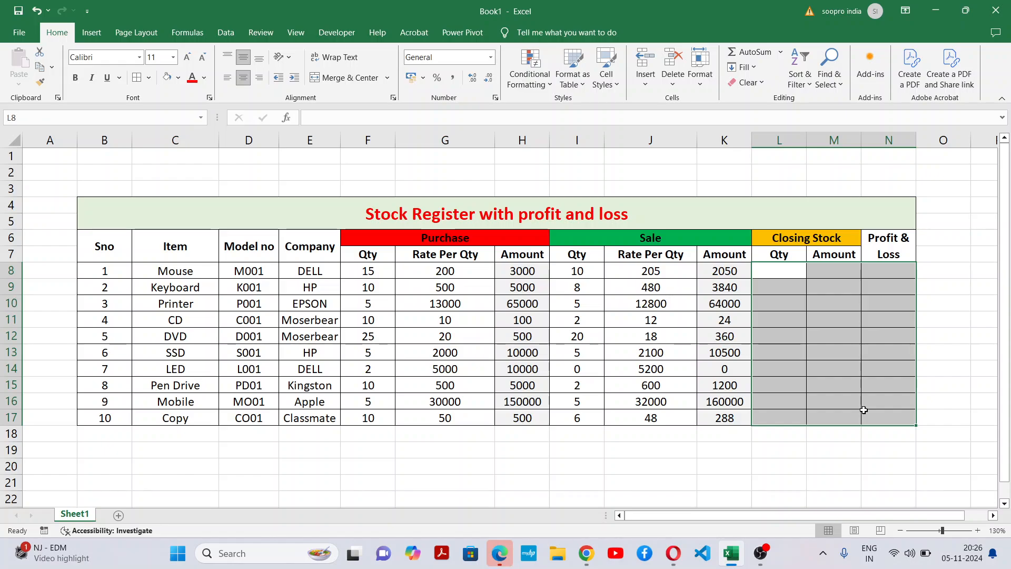
left_click(863, 411)
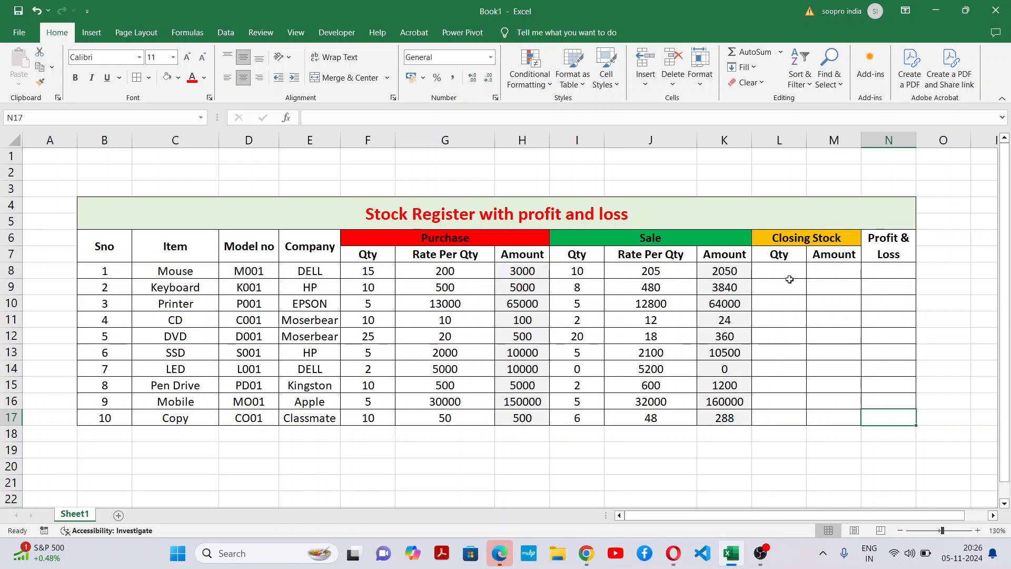
left_click_drag(790, 270, 787, 420)
double_click(787, 420)
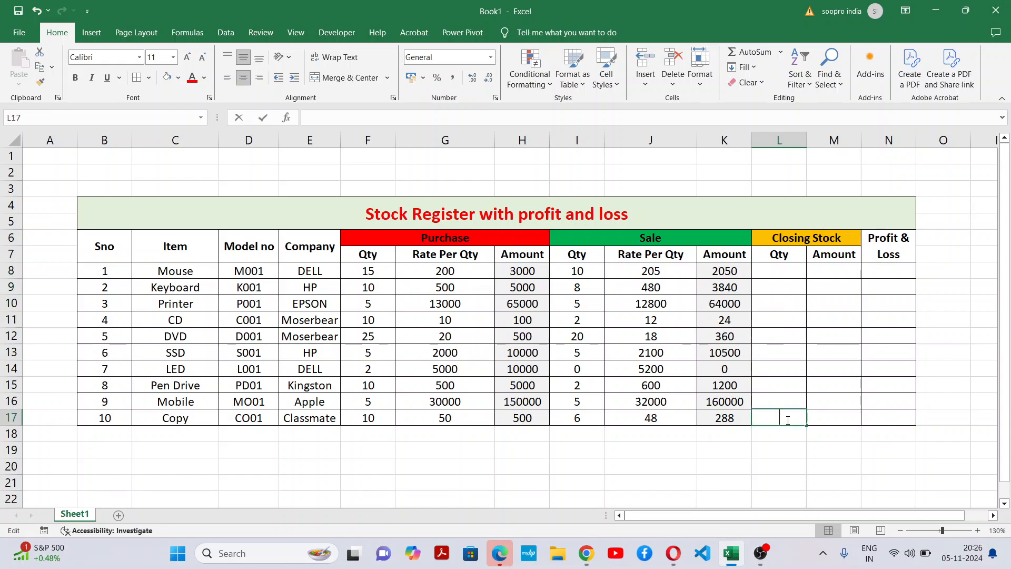
left_click(577, 271)
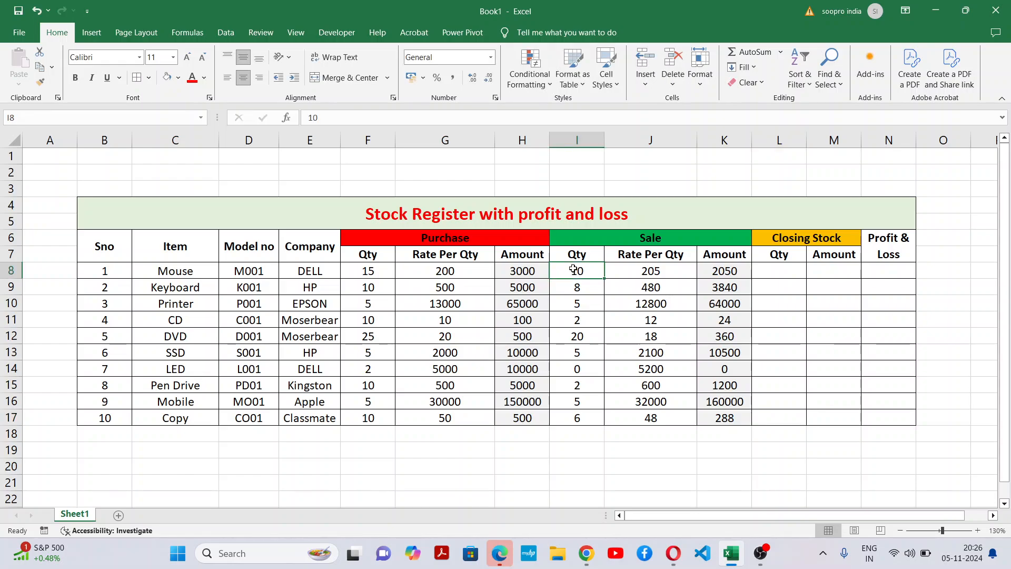
left_click(780, 269)
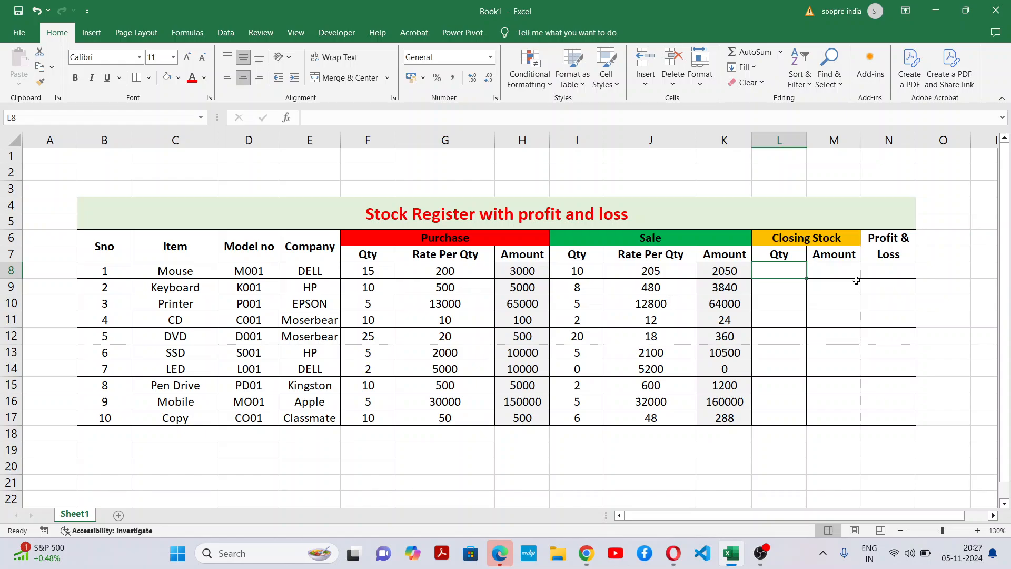
left_click(856, 279)
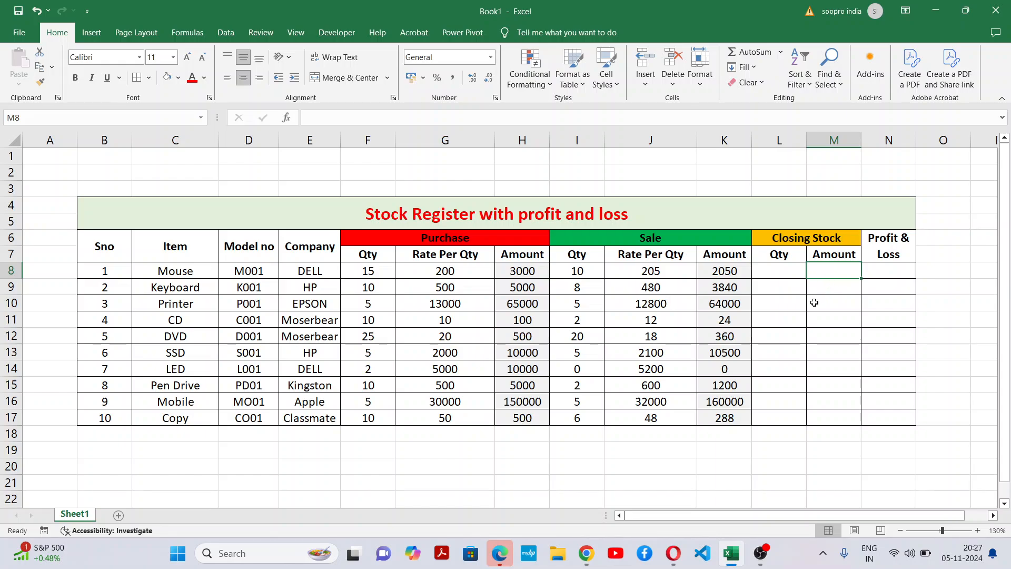
left_click(793, 326)
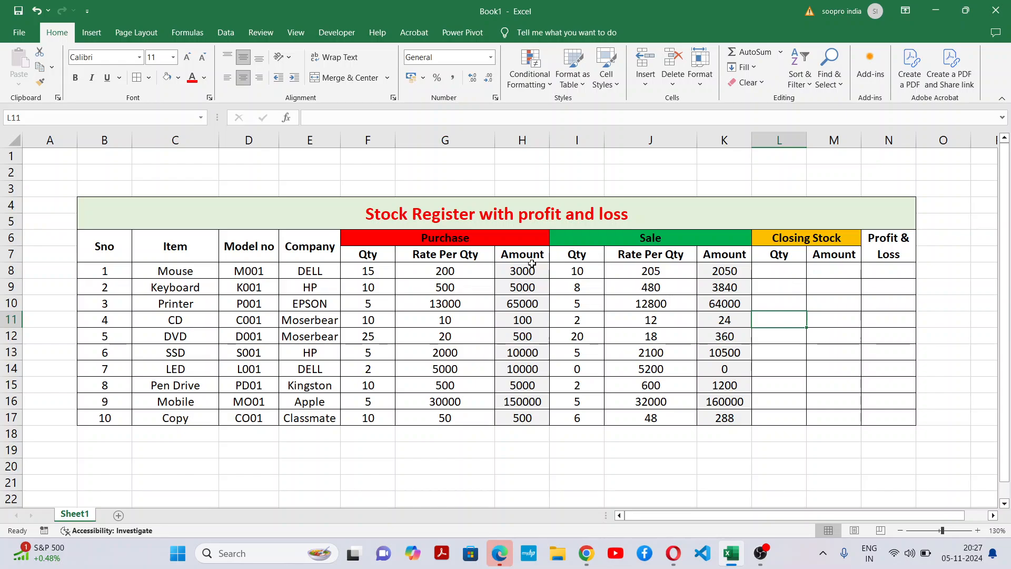
Step: Try calculating the Mouse's closing stock quantity in L8 with =F8-I8, and clear the cell again
left_click(776, 268)
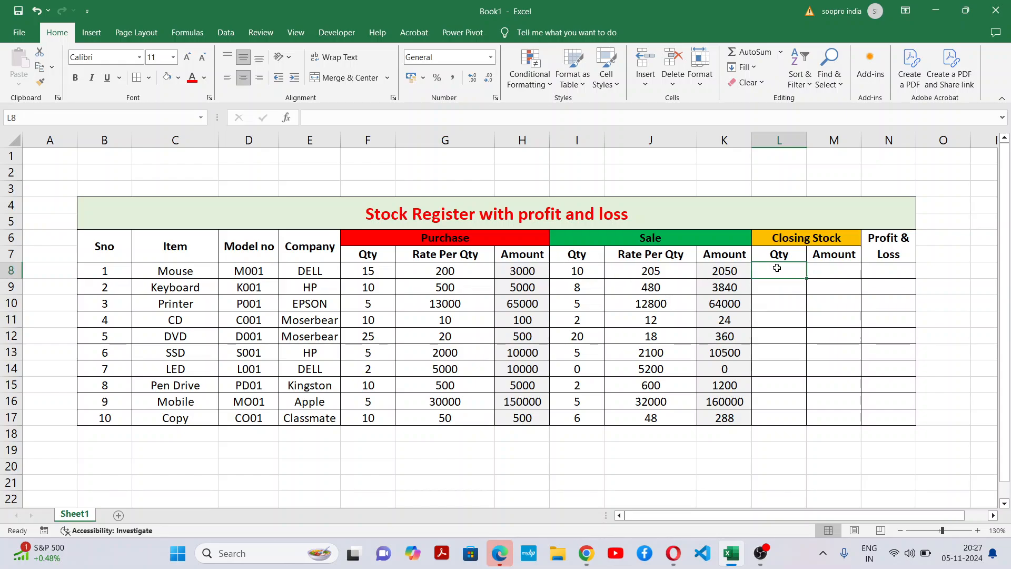
type("=")
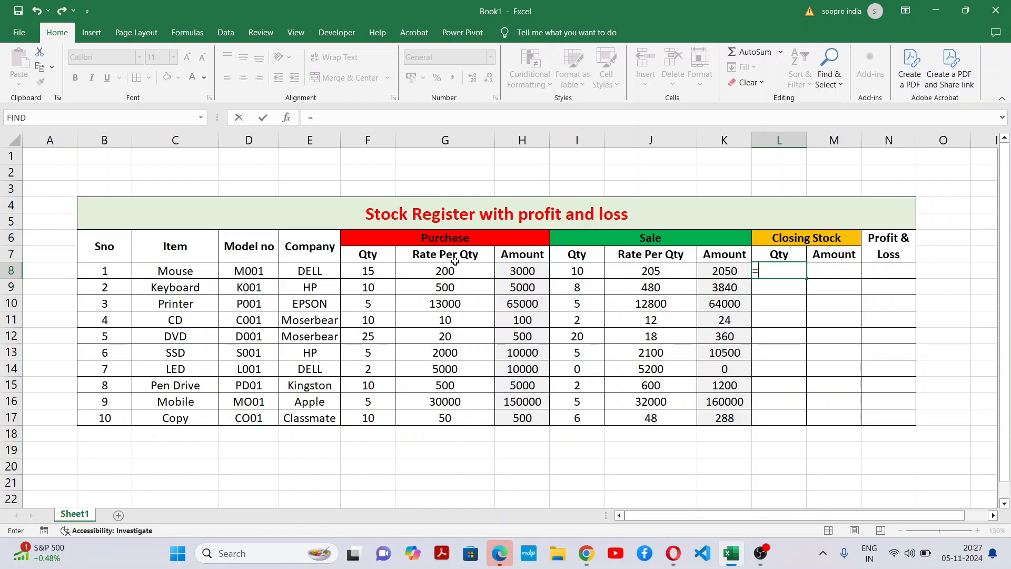
left_click(379, 269)
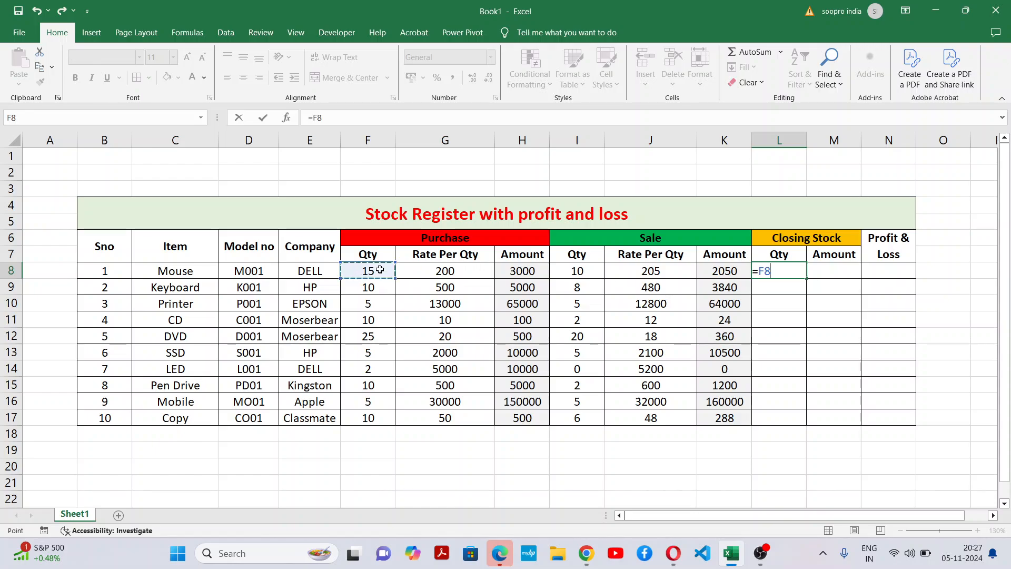
type("-")
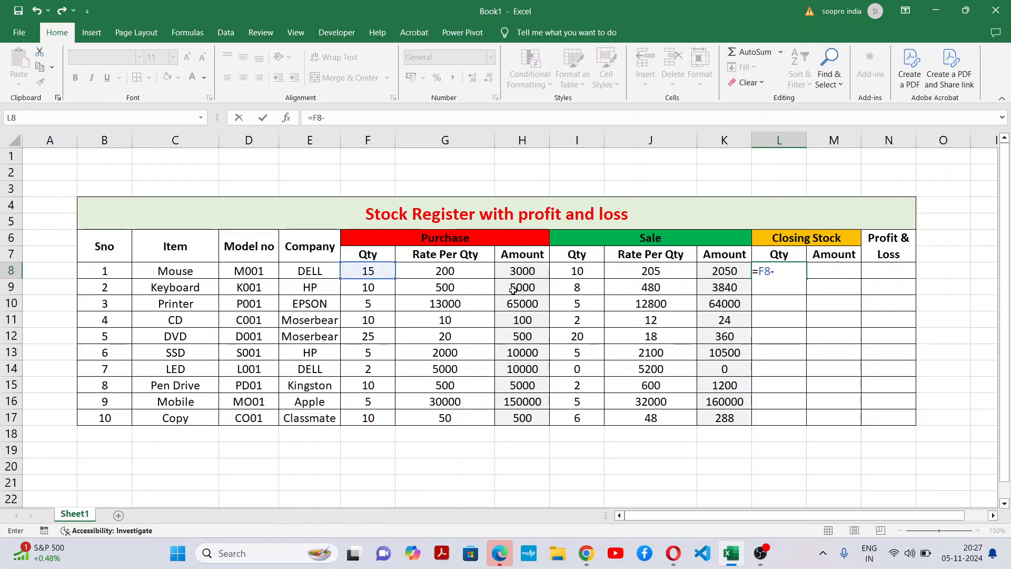
left_click(578, 271)
key("Return")
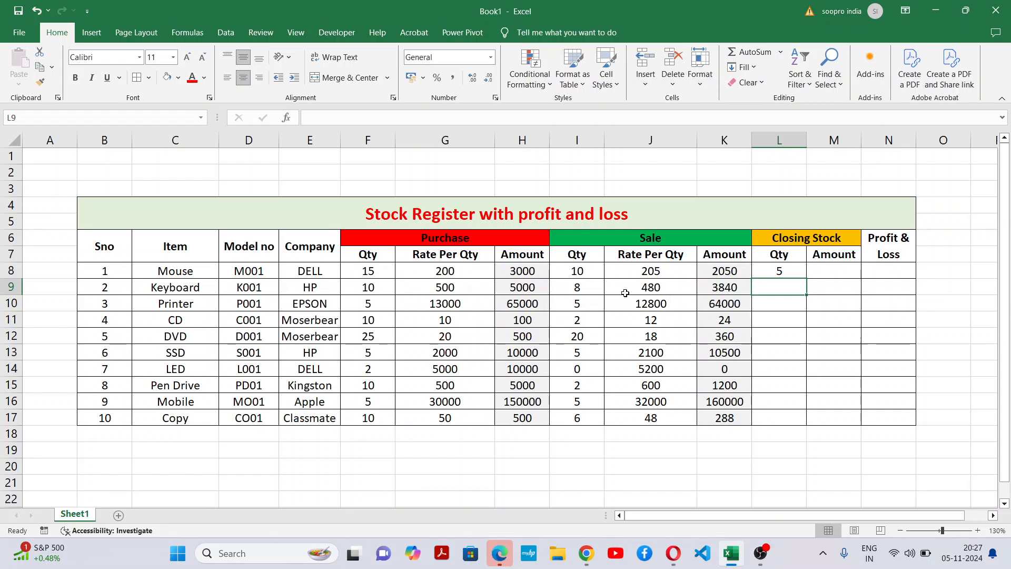
left_click(781, 269)
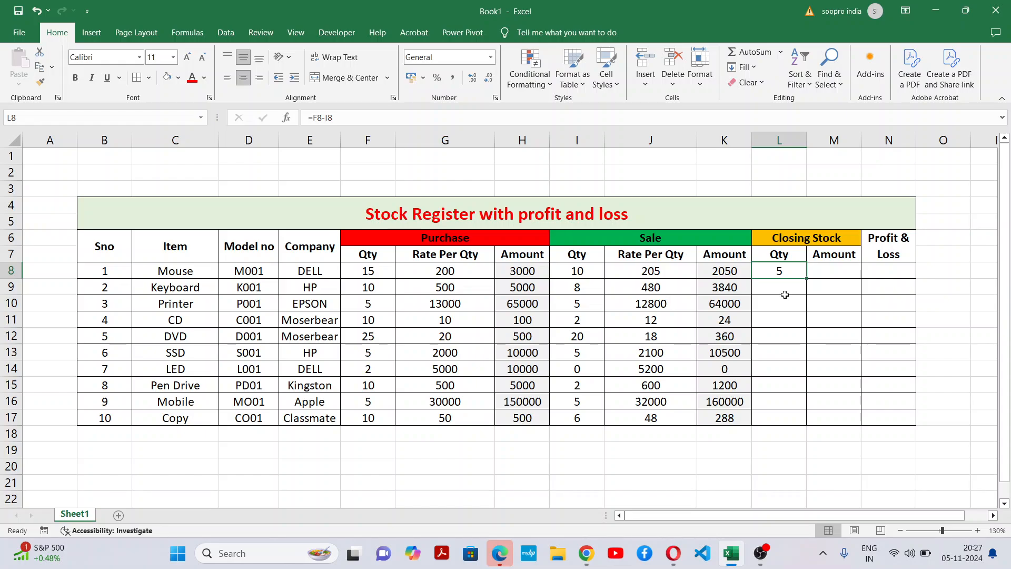
key("Delete")
left_click(808, 295)
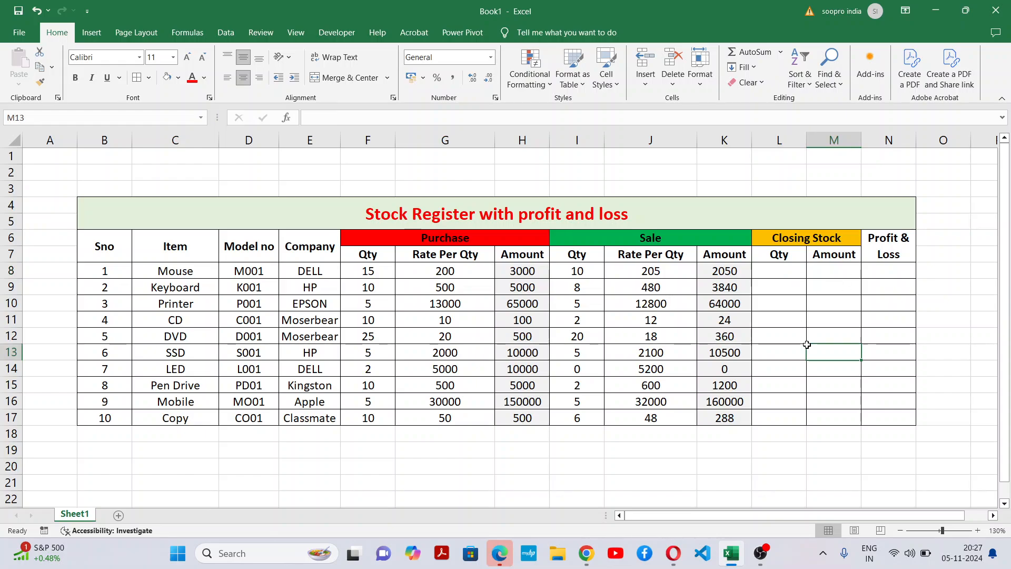
Step: Review the Closing Stock columns alongside the purchase quantities, rates and amounts and the sale rates they depend on
left_click(797, 240)
mouse_move(797, 240)
left_mouse_down()
mouse_move(832, 379)
mouse_move(832, 447)
mouse_move(831, 424)
left_mouse_up()
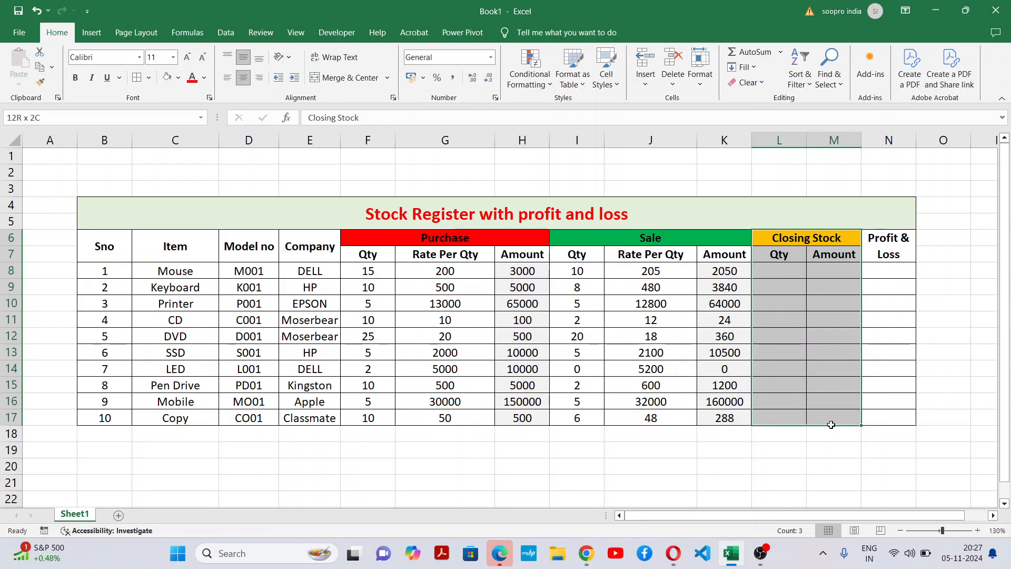
left_click(817, 335)
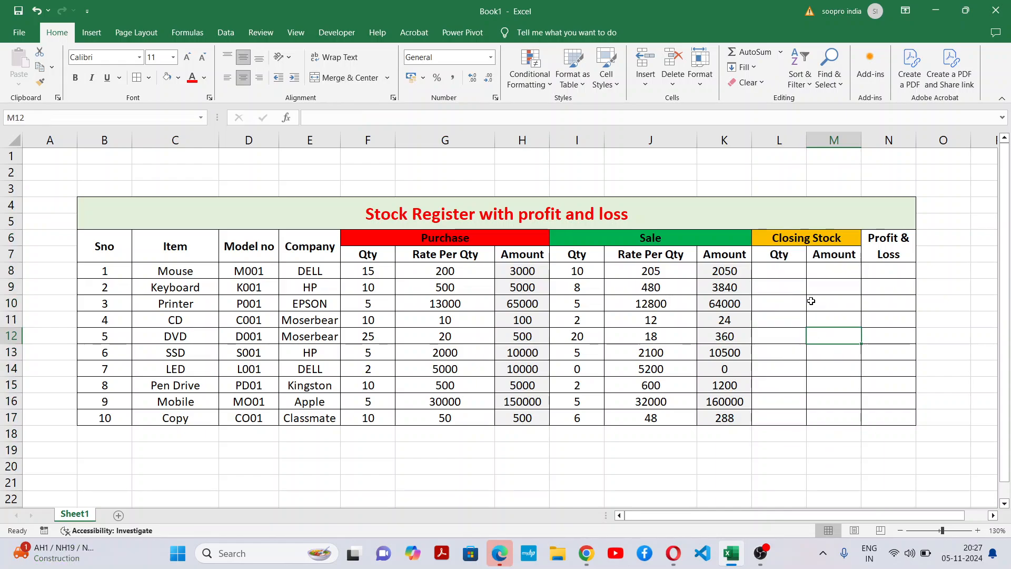
left_click(467, 277)
left_click(622, 281)
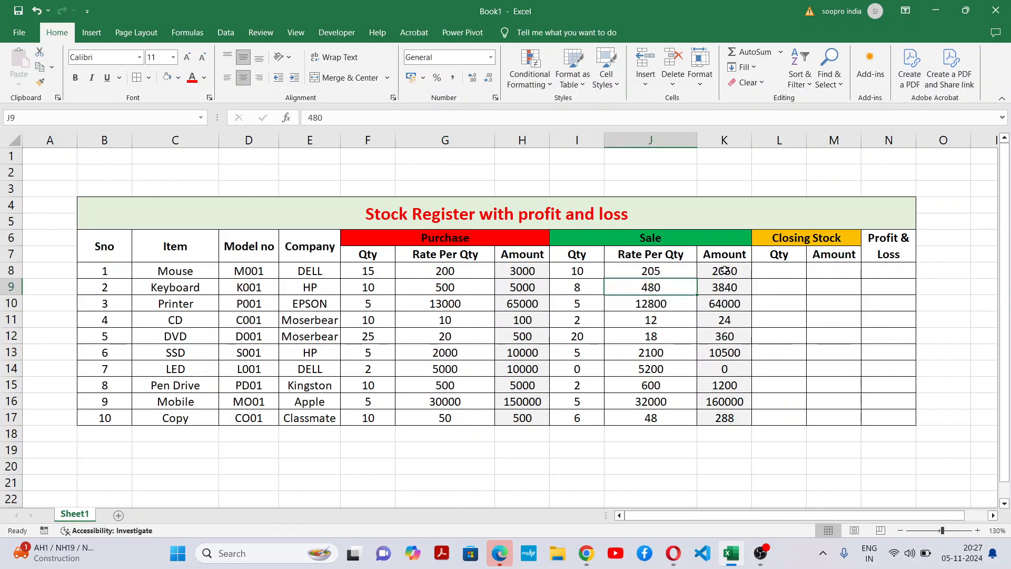
left_click_drag(783, 268, 836, 417)
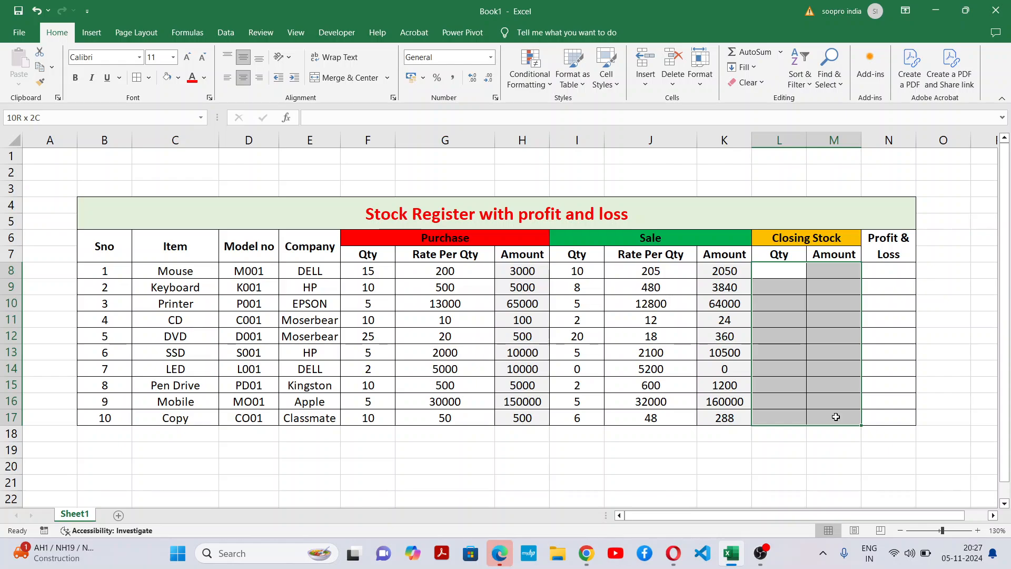
left_click(445, 336)
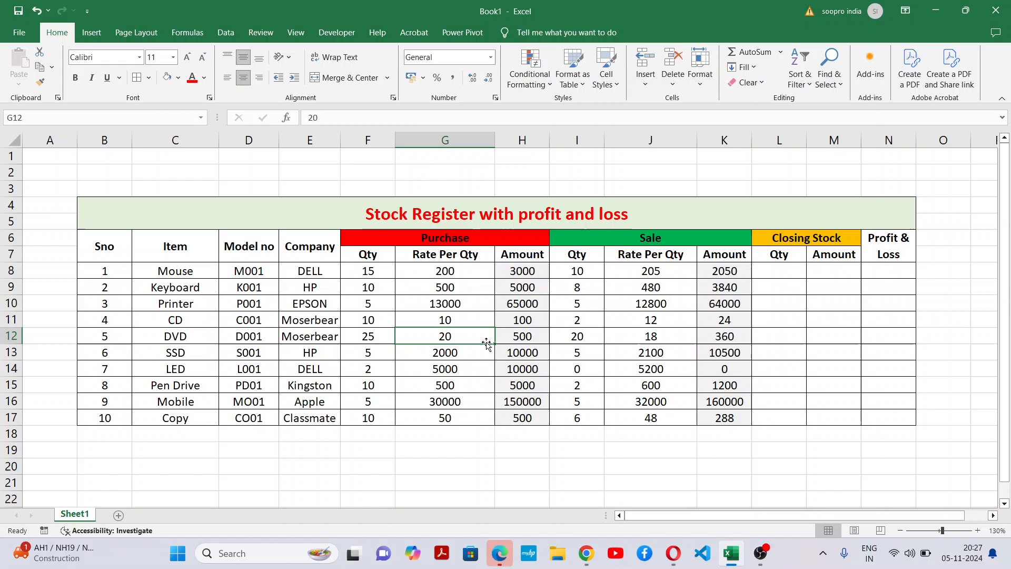
left_click(371, 271)
key("Right")
key("Right")
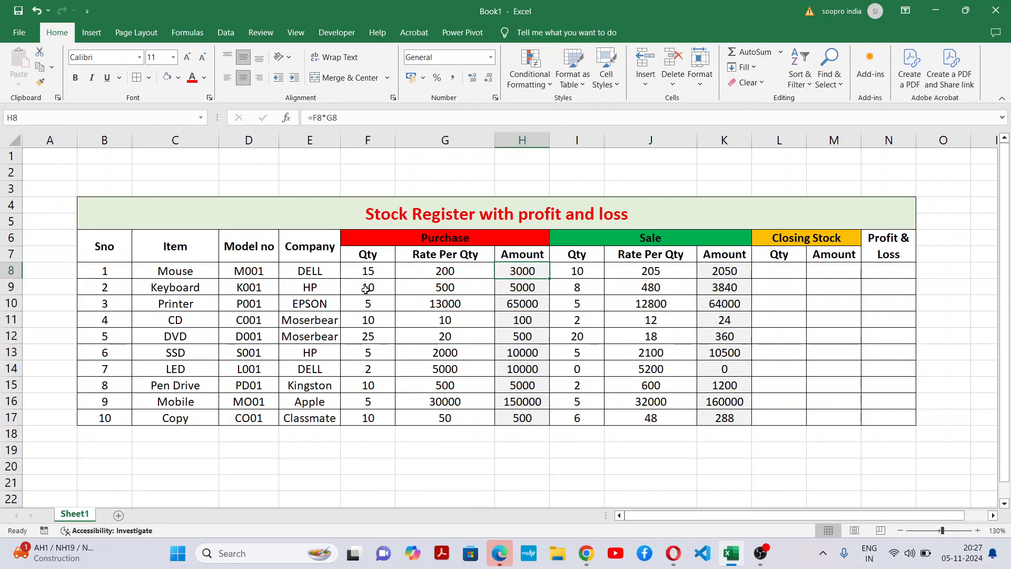
left_click_drag(368, 272, 566, 402)
left_click(869, 316)
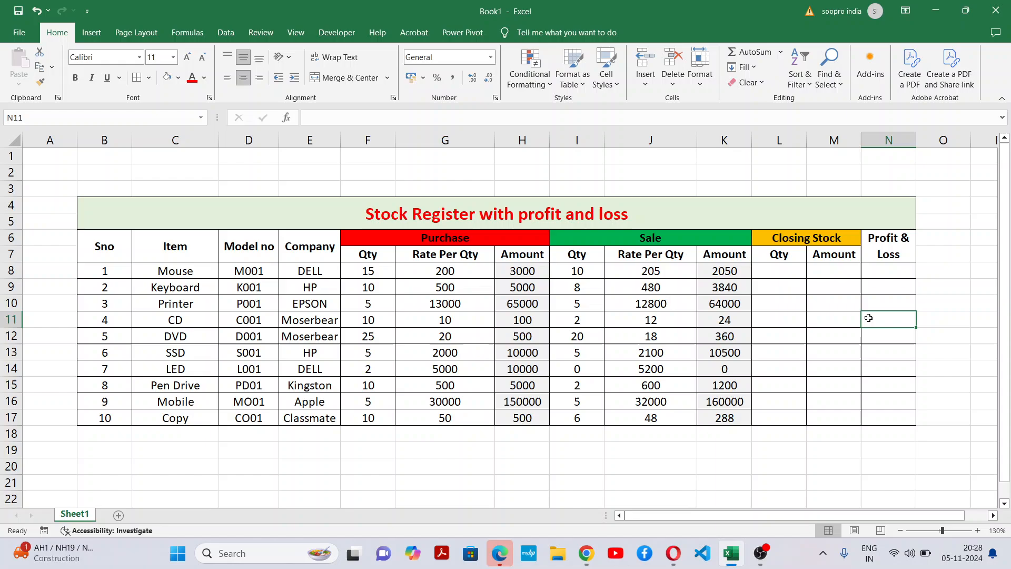
Step: Calculate the Mouse's closing stock quantity in L8 with =F8-I8 and fill the formula down through L17
left_click_drag(785, 270, 780, 419)
left_click(788, 270)
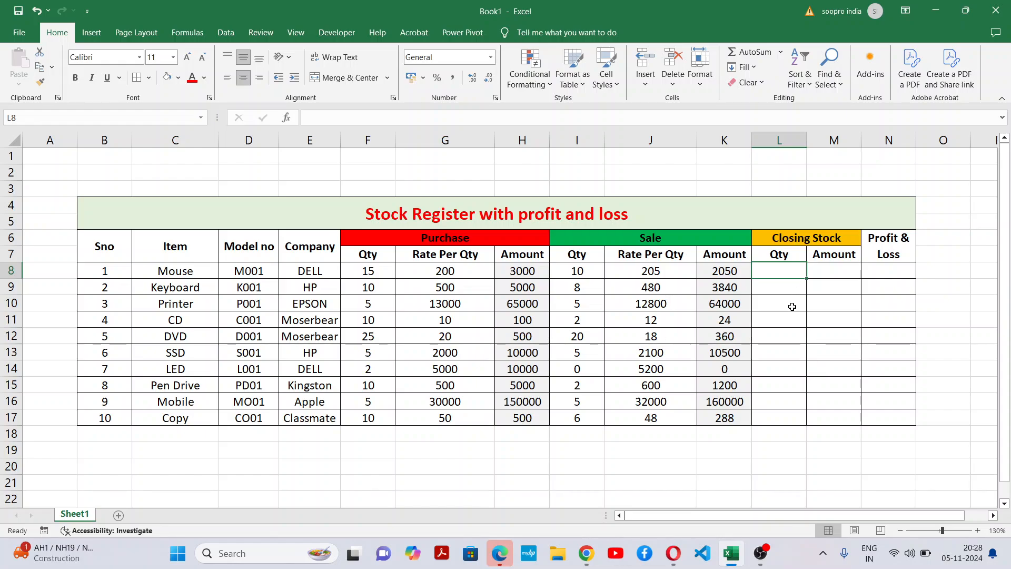
type("=")
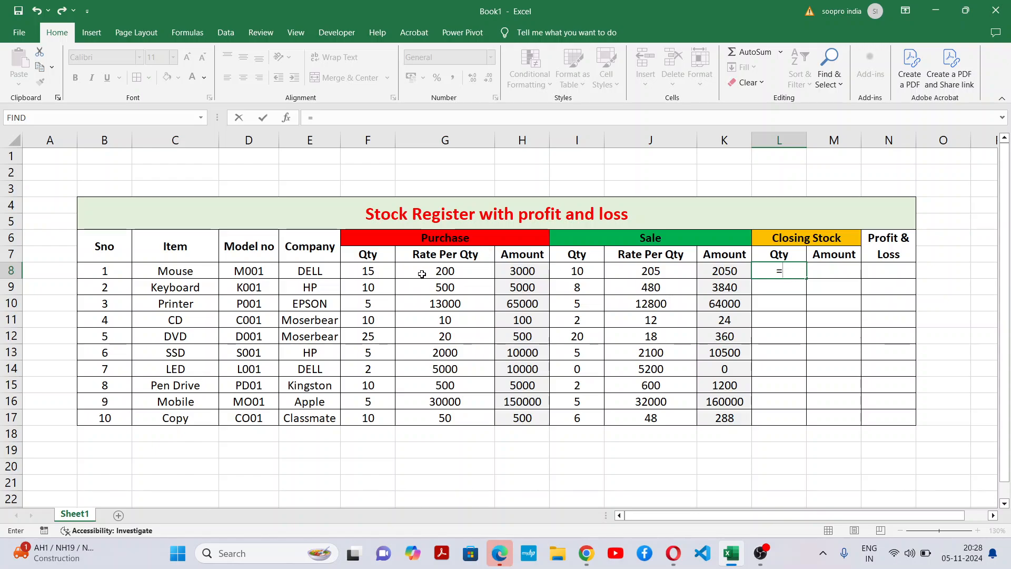
left_click(366, 270)
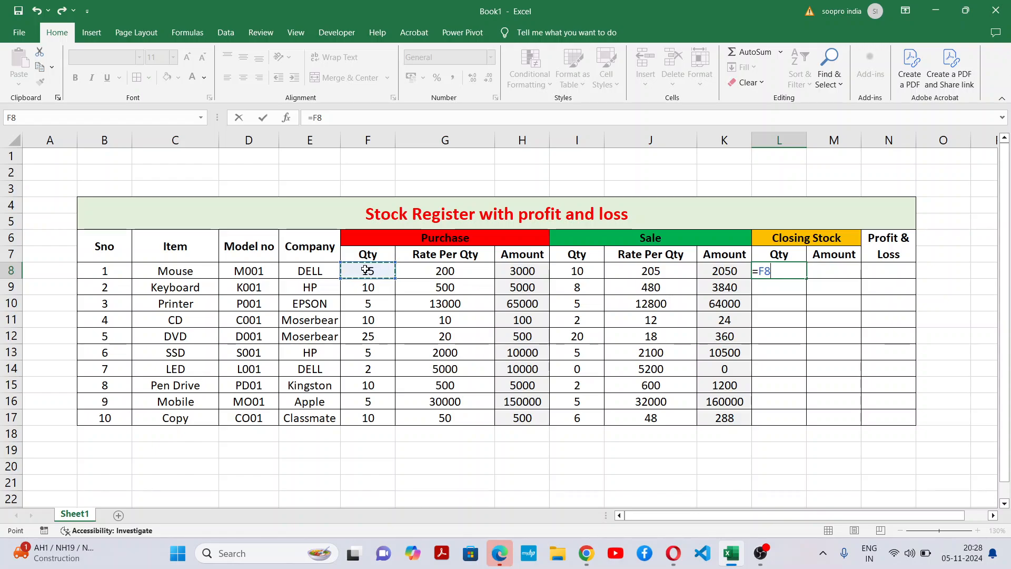
type("-")
left_click(579, 270)
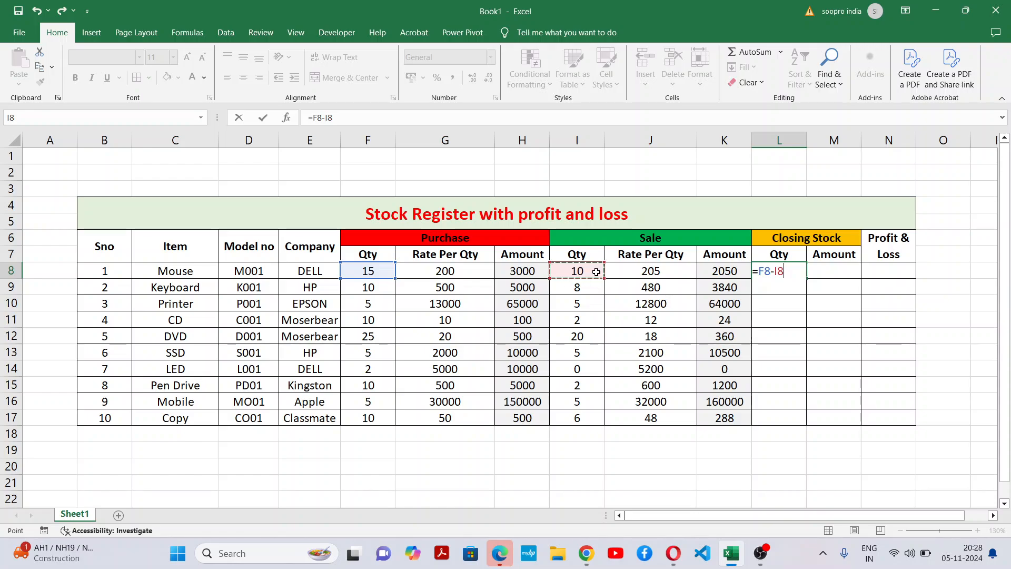
key("Return")
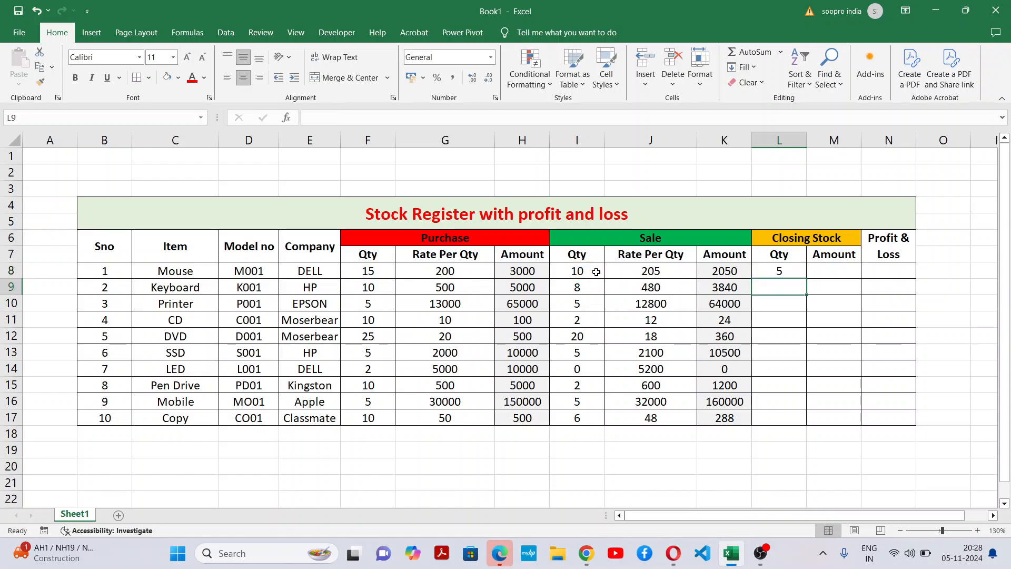
left_click(798, 271)
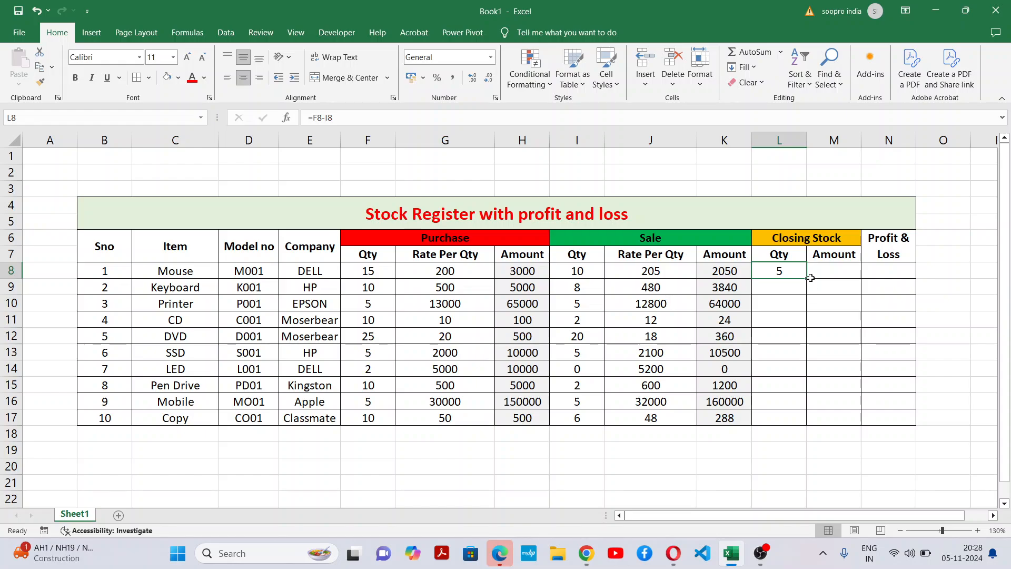
left_click_drag(806, 279, 800, 428)
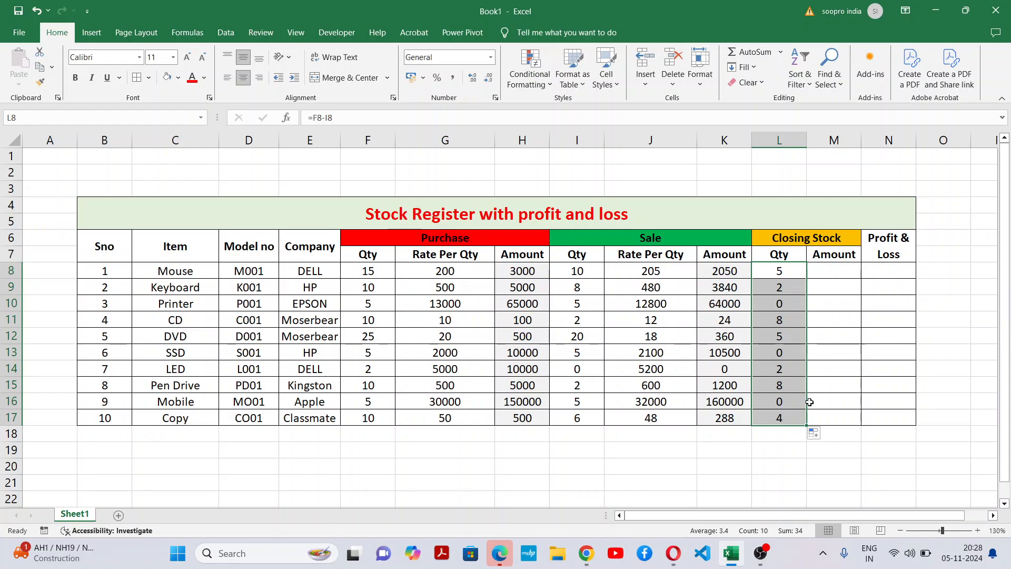
Step: Check the closing stock quantities of the Printer, SSD, LED and Mobile against their purchase and sale quantities
left_click(791, 301)
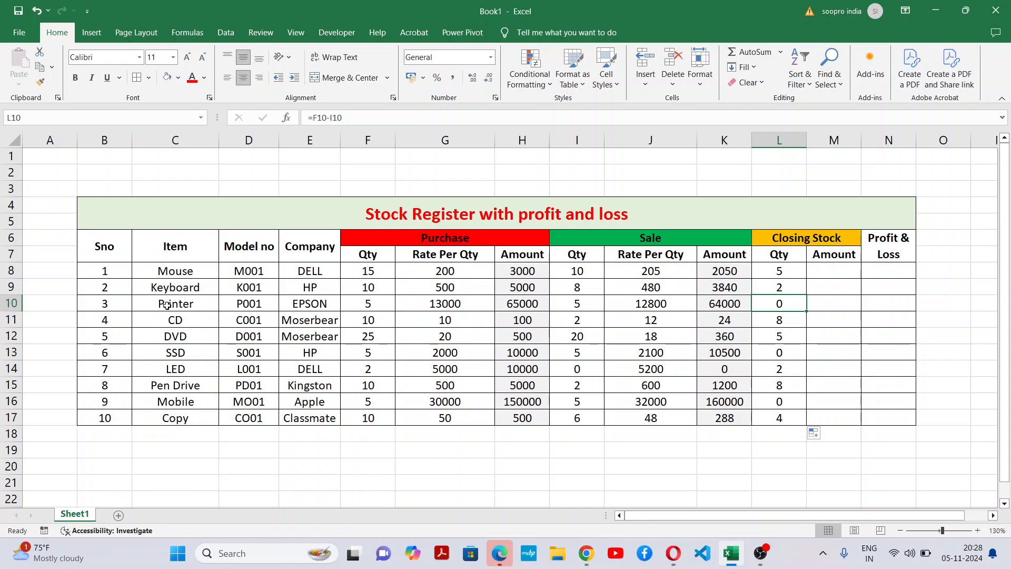
left_click(390, 300)
left_click(572, 307)
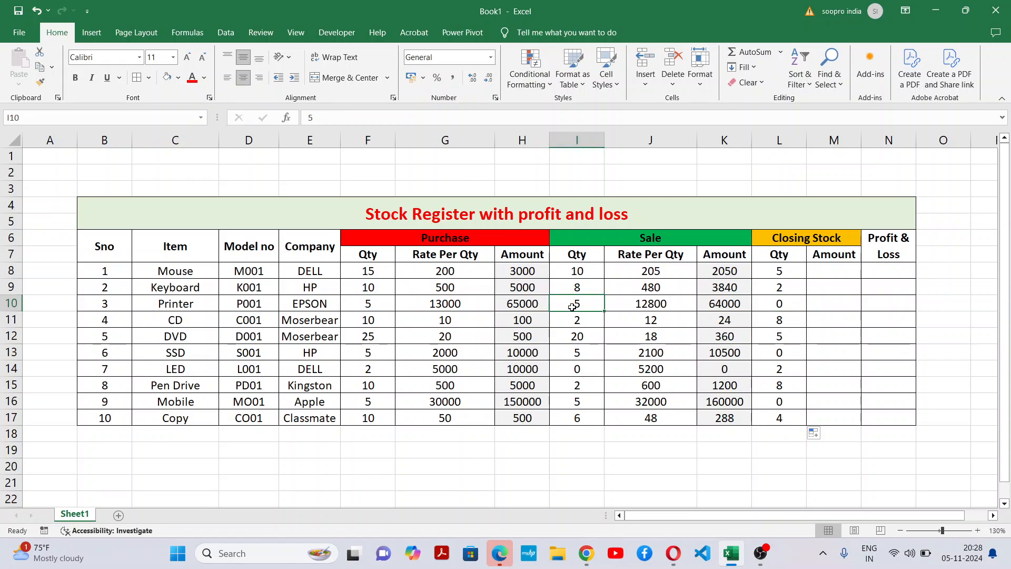
left_click(790, 355)
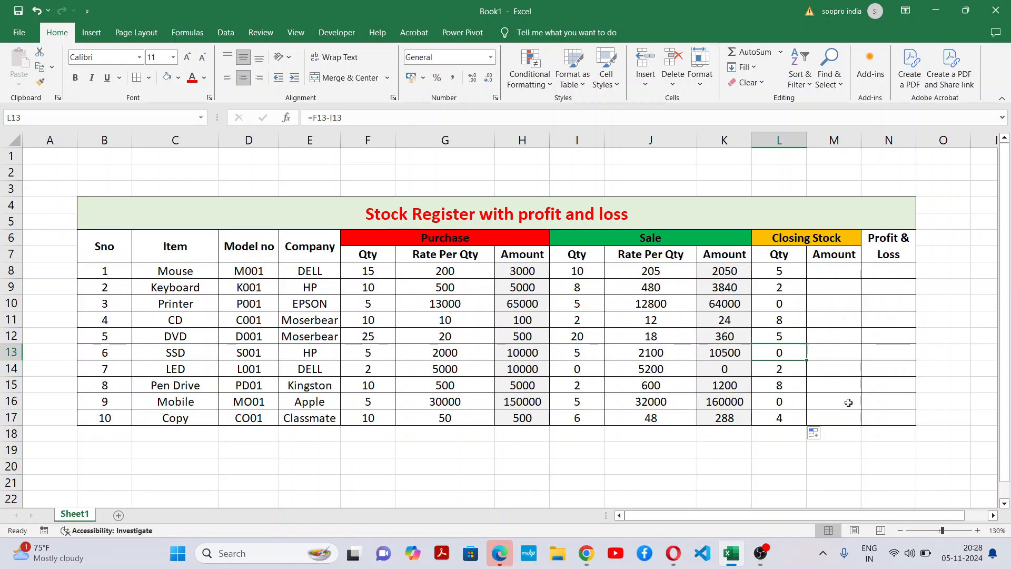
left_click(792, 371)
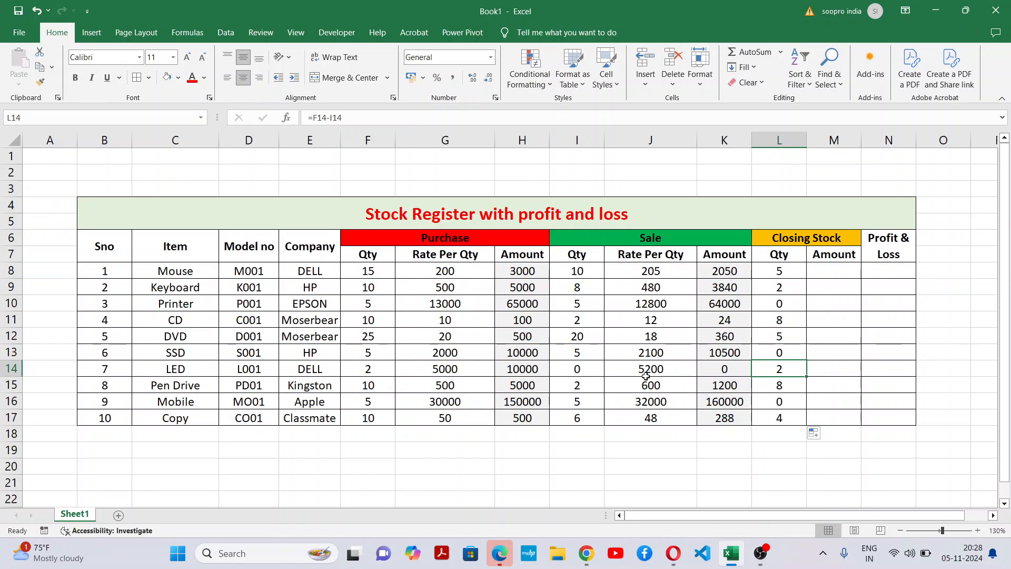
left_click(792, 402)
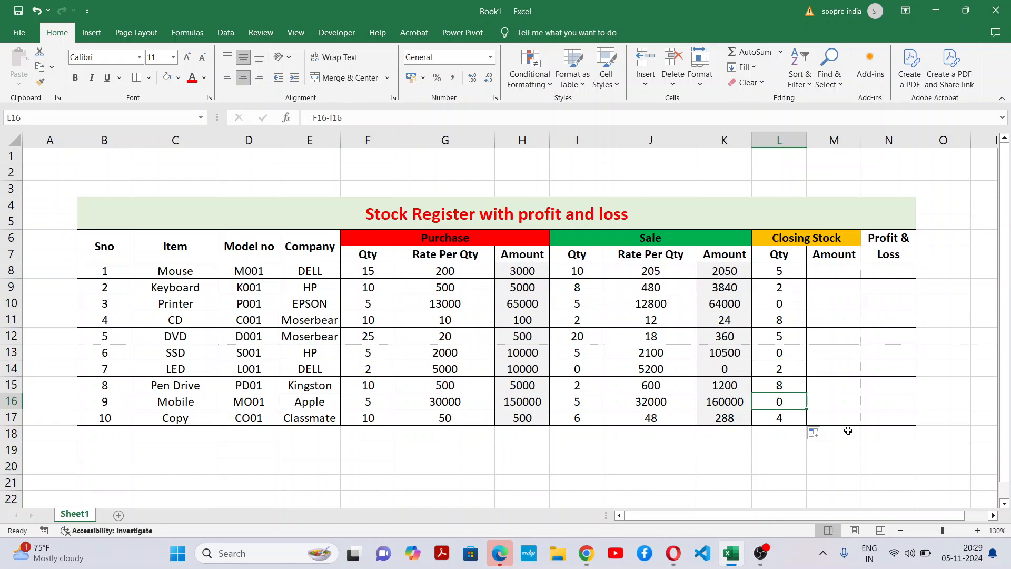
left_click(779, 303)
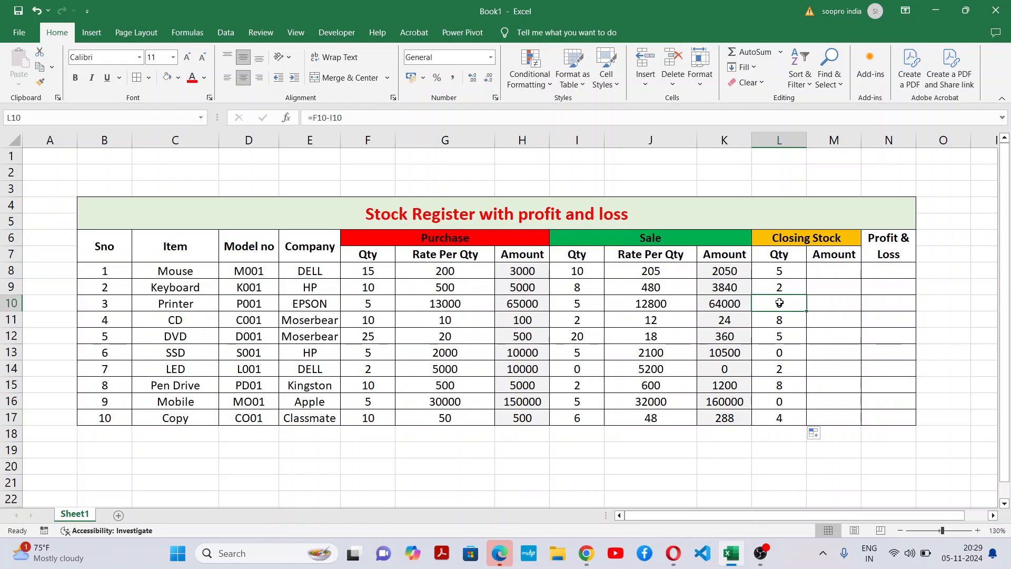
left_click(778, 354)
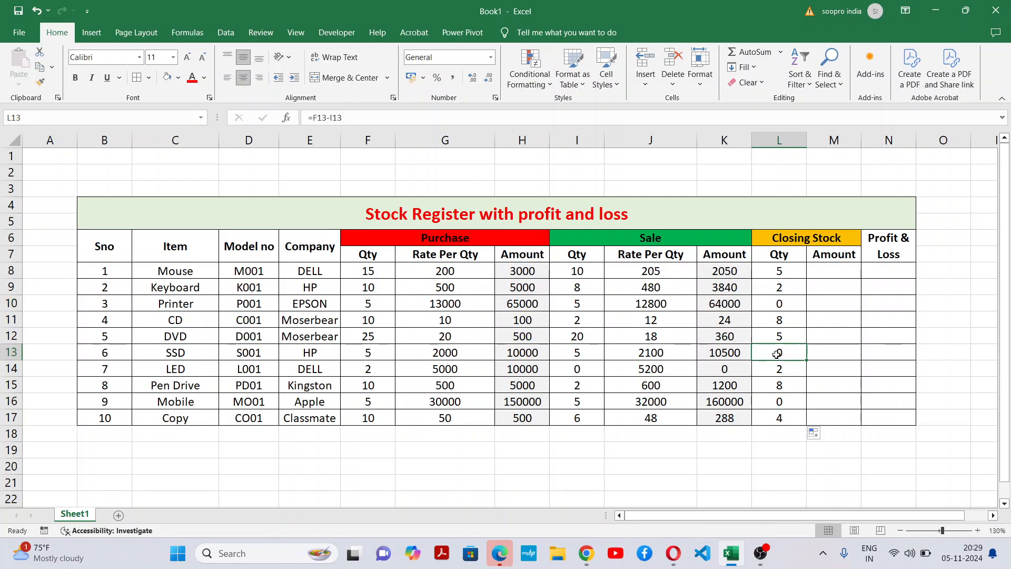
left_click(776, 398)
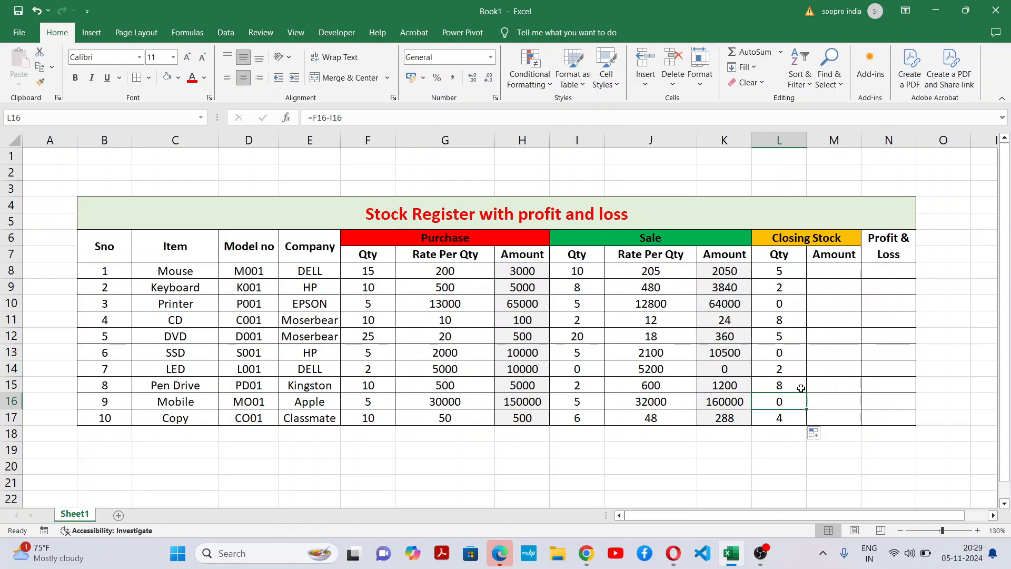
Step: Calculate the Mouse's closing stock amount in M8 by multiplying closing quantity by purchase rate with =L8*G8
left_click(834, 268)
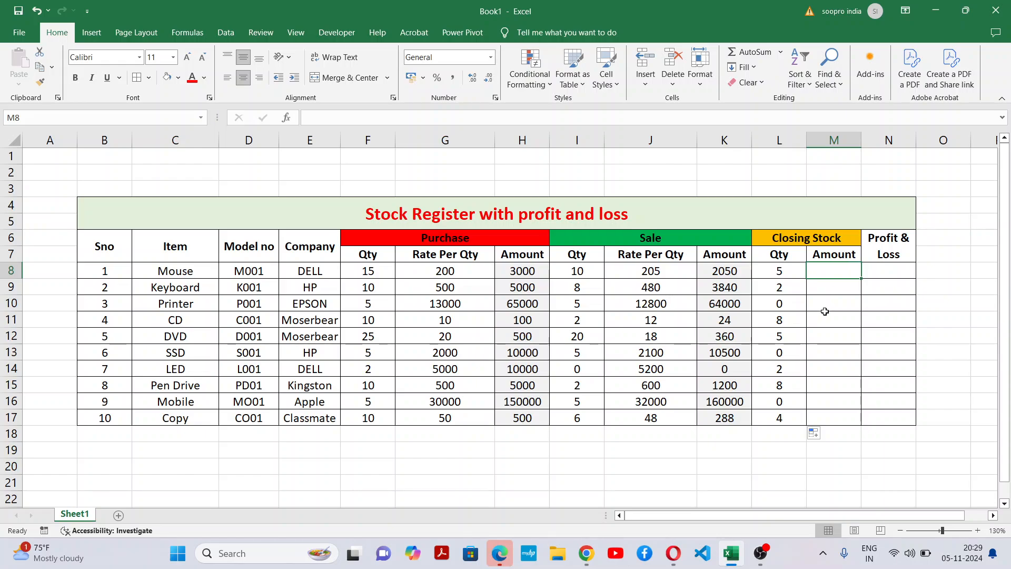
type("=")
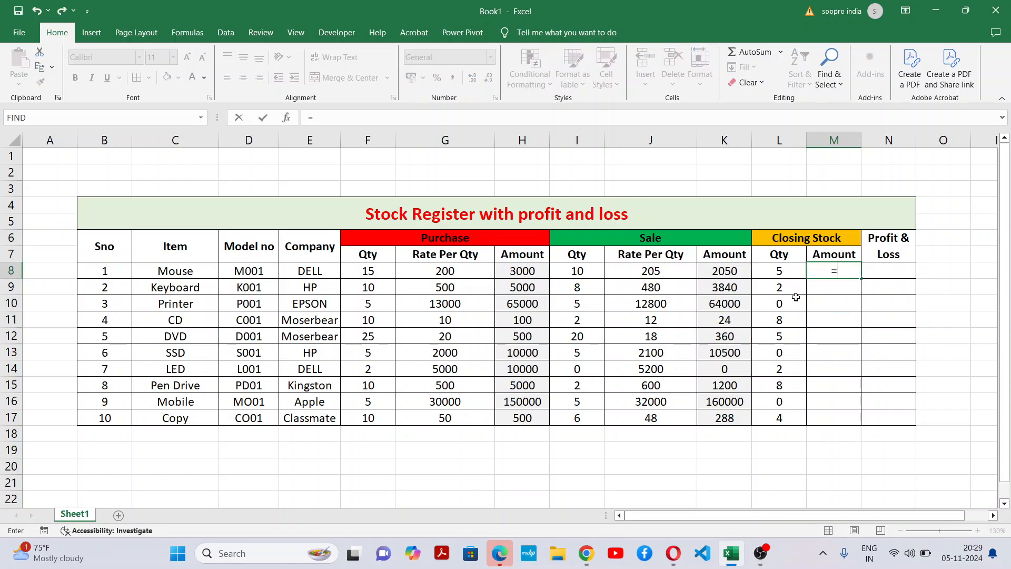
left_click(785, 270)
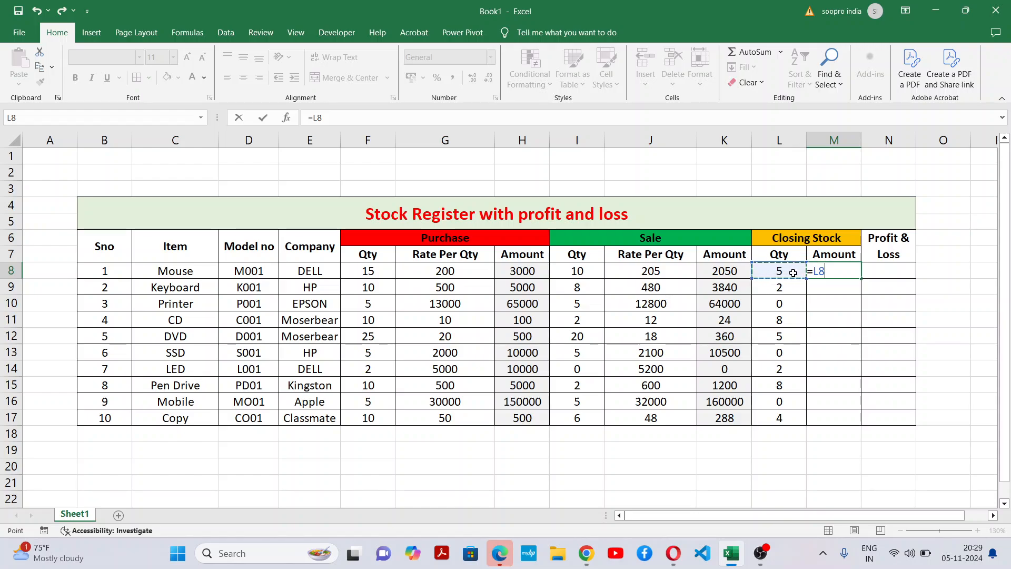
type("*")
left_click(455, 271)
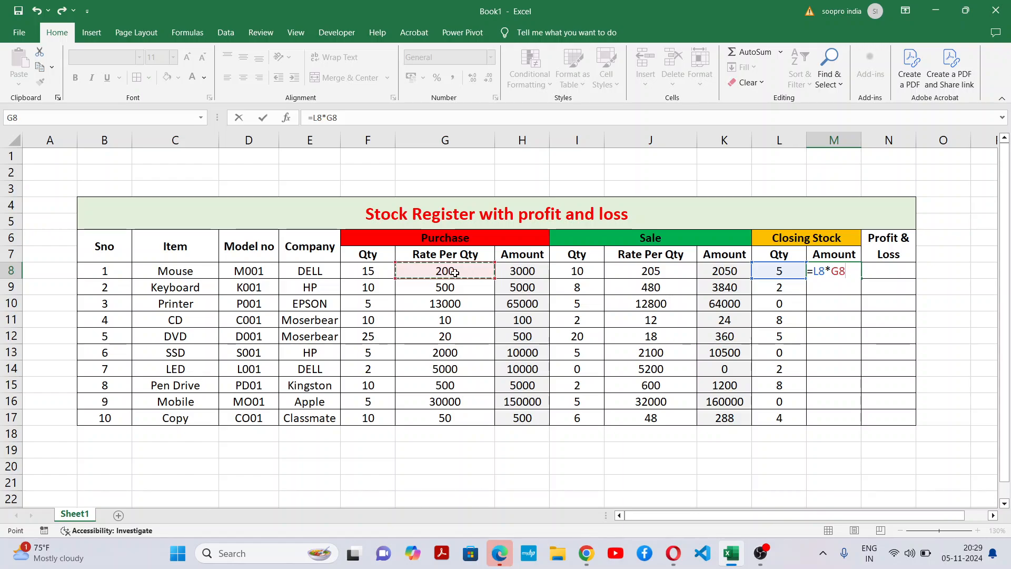
key("Return")
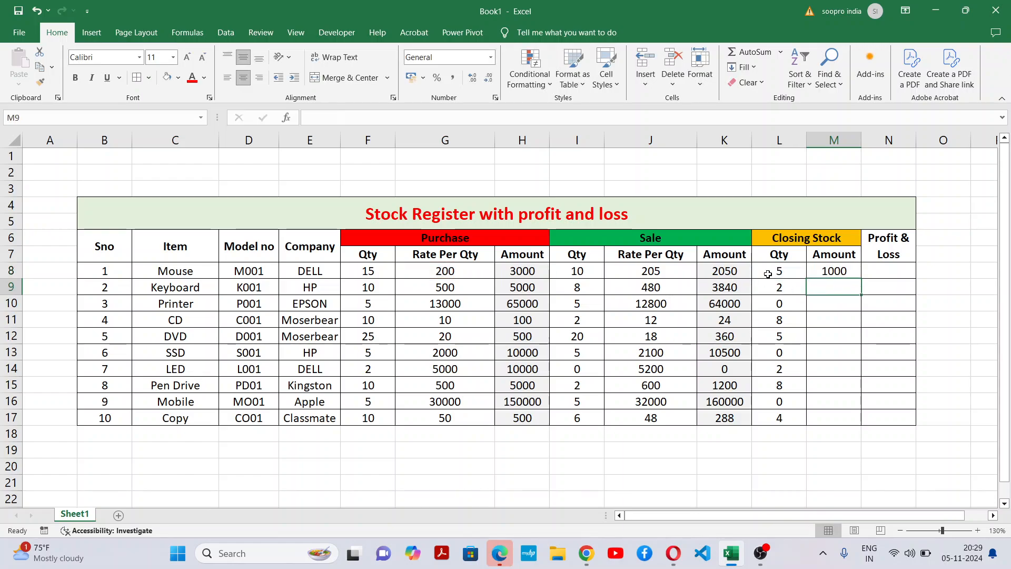
Step: Review the purchase rates in G8:G17 and the Mouse's sale rate alongside the Closing Stock columns in L8:M17
left_click(472, 269)
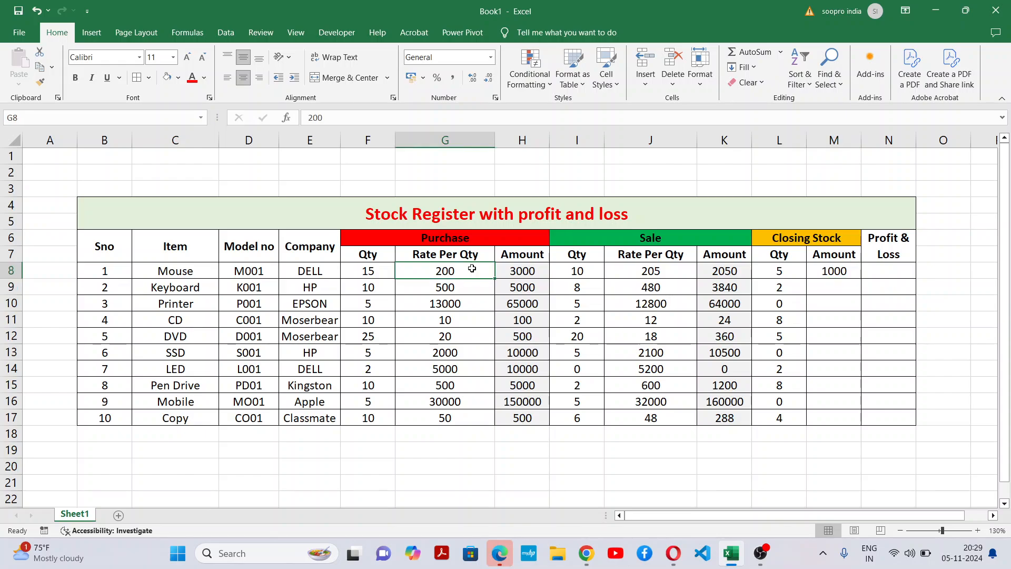
left_click(675, 271)
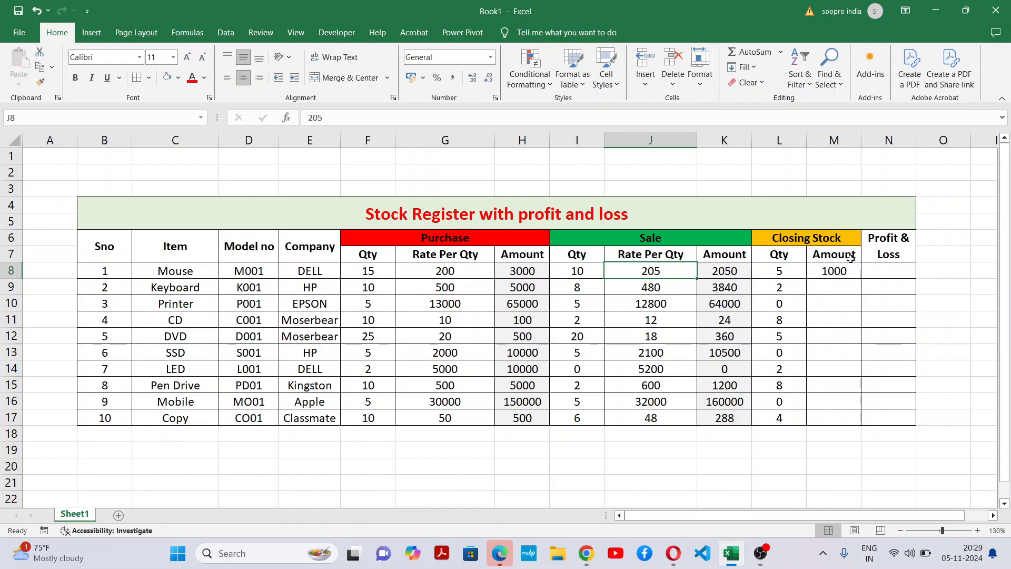
left_click_drag(797, 266, 791, 415)
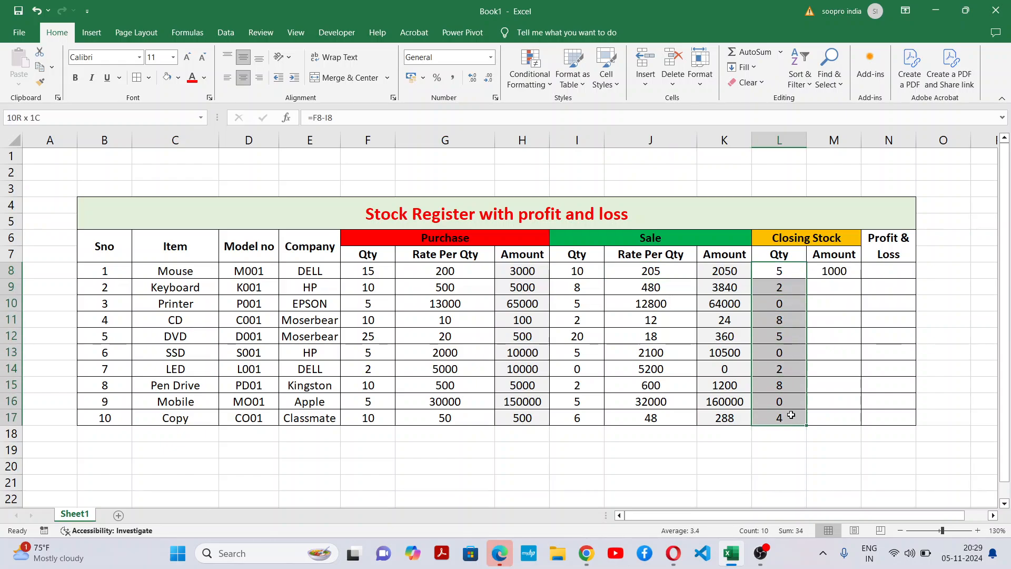
left_click(832, 268)
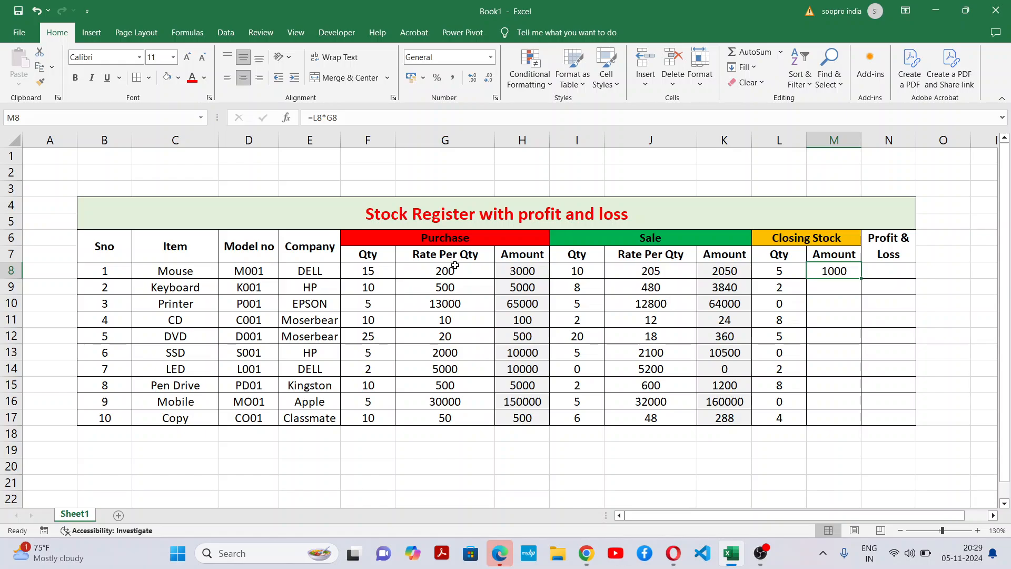
left_click_drag(455, 266, 453, 421)
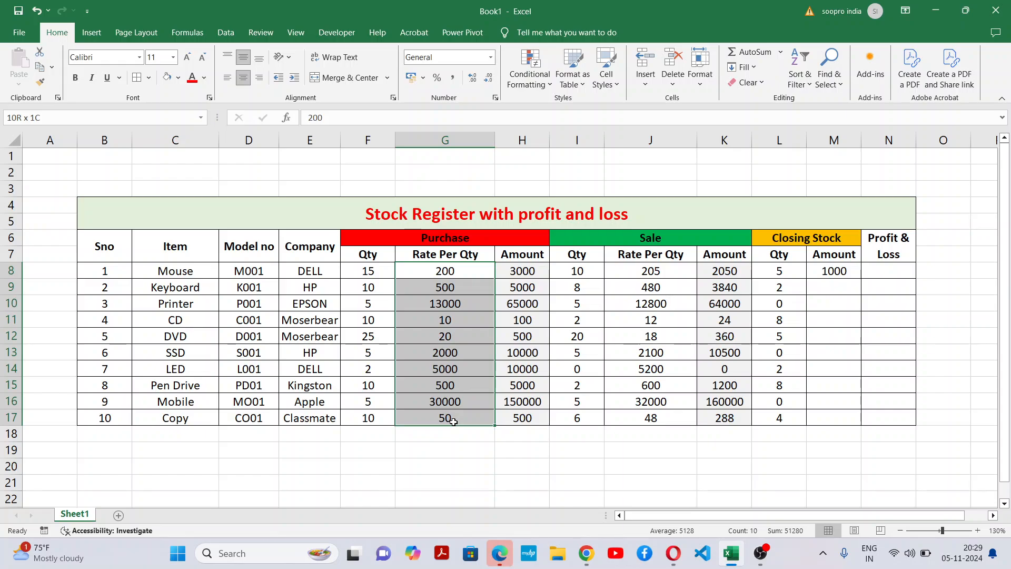
left_click_drag(783, 269, 831, 410)
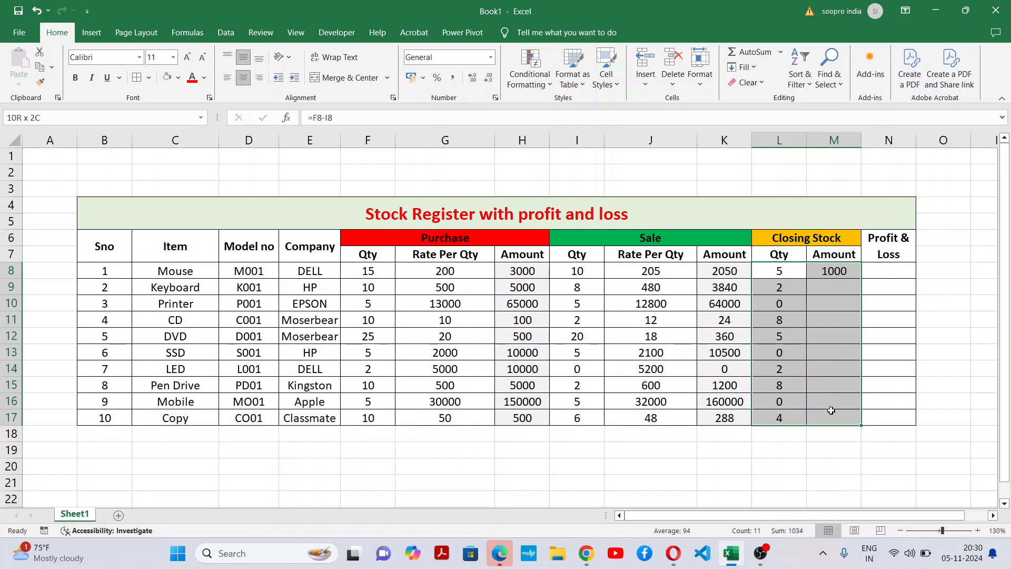
left_click_drag(831, 410, 830, 410)
left_click(823, 351)
Step: Fill the closing stock amount formula from M8 down through M17 for all remaining items
left_click(836, 276)
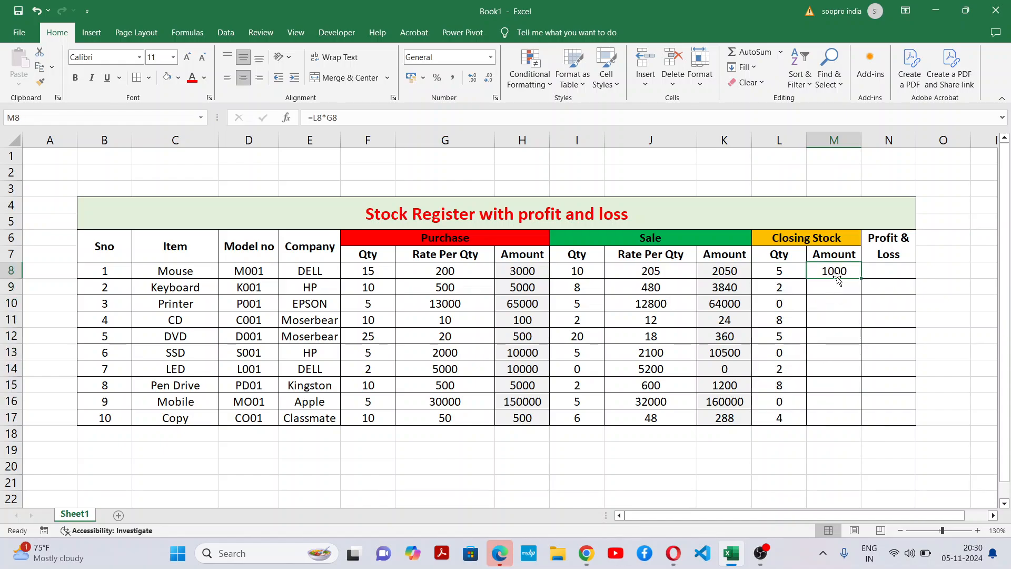
left_click(835, 315)
left_click(843, 269)
left_click_drag(860, 279, 842, 419)
left_click(842, 406)
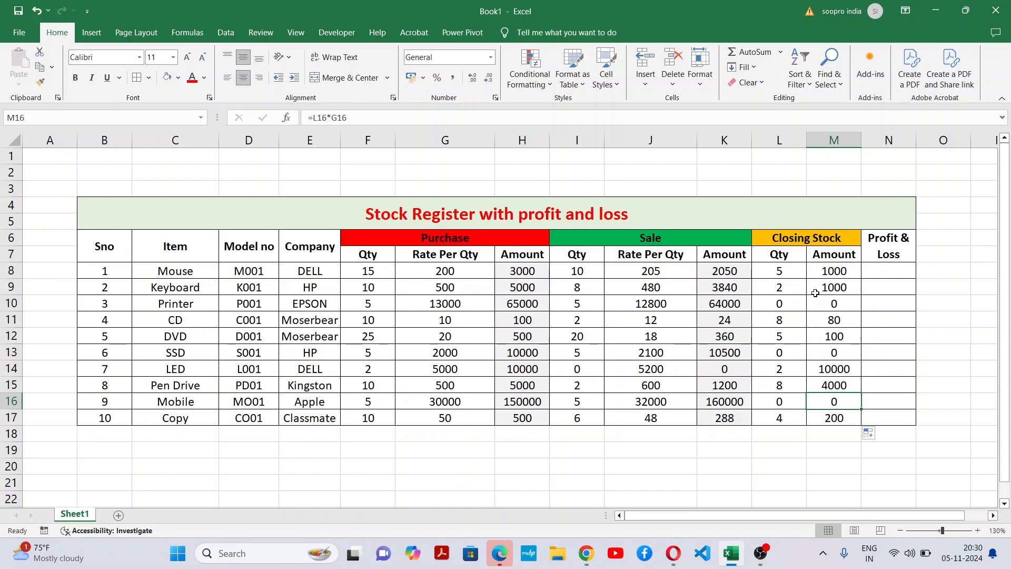
Step: Check the Keyboard's closing stock quantity and amount in row 9 against its purchase quantity, sale quantity and purchase rate
left_click(792, 286)
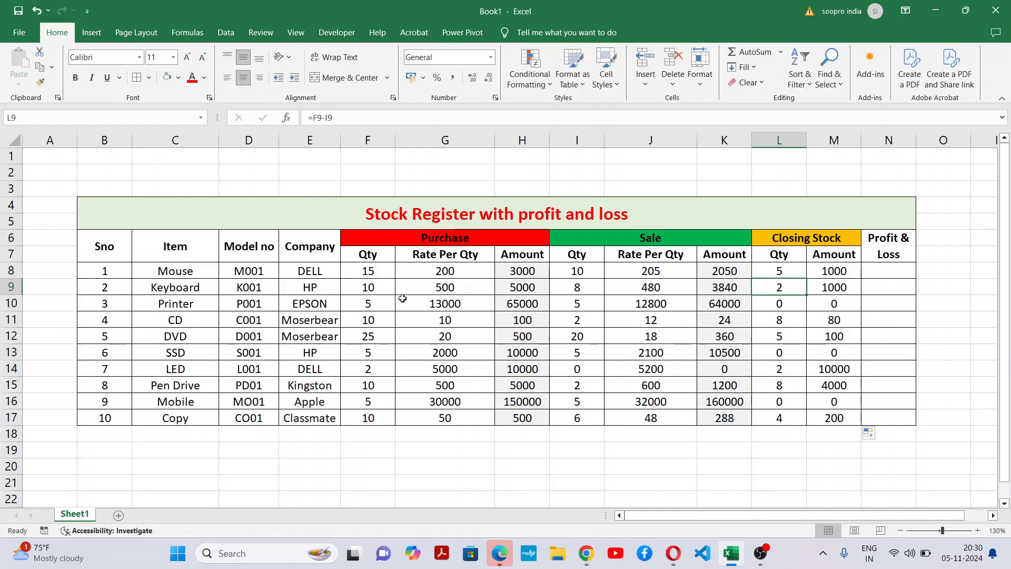
left_click(377, 288)
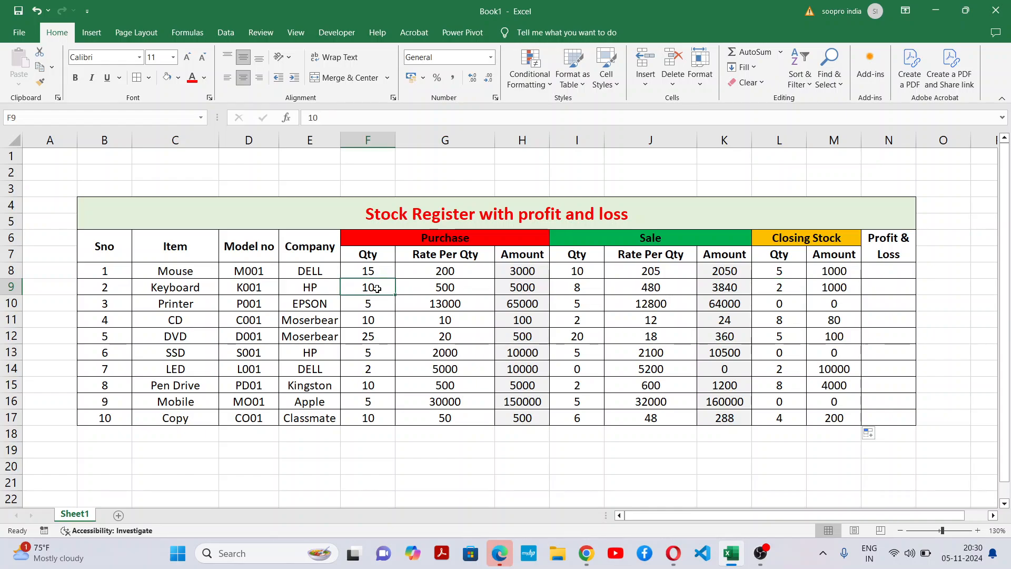
left_click(588, 287)
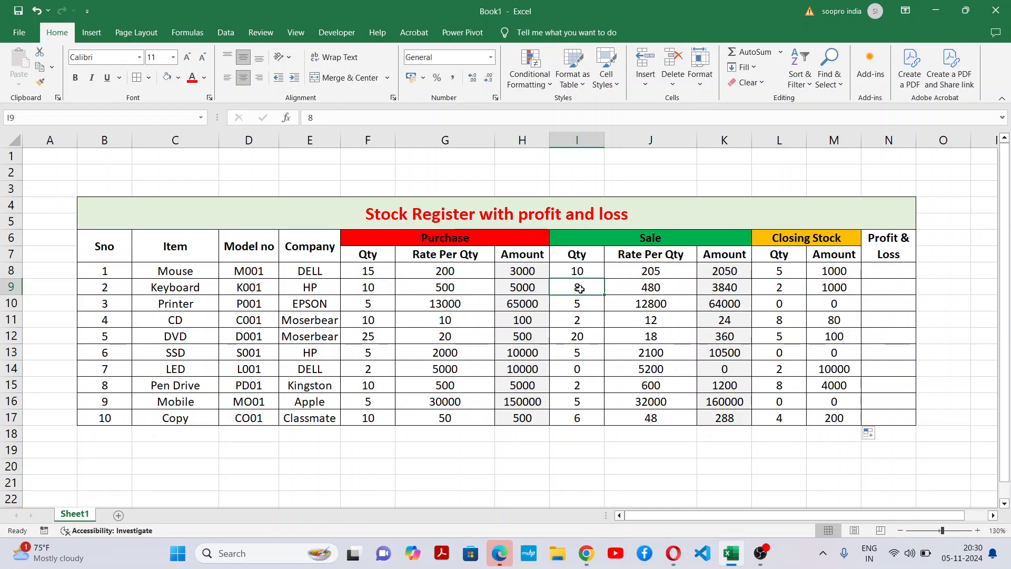
left_click(446, 289)
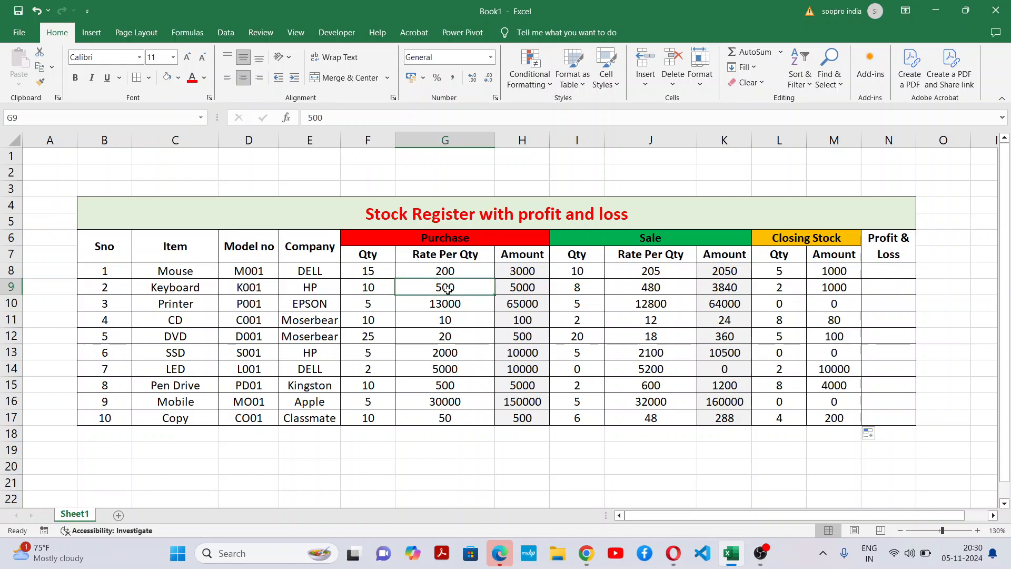
left_click(784, 283)
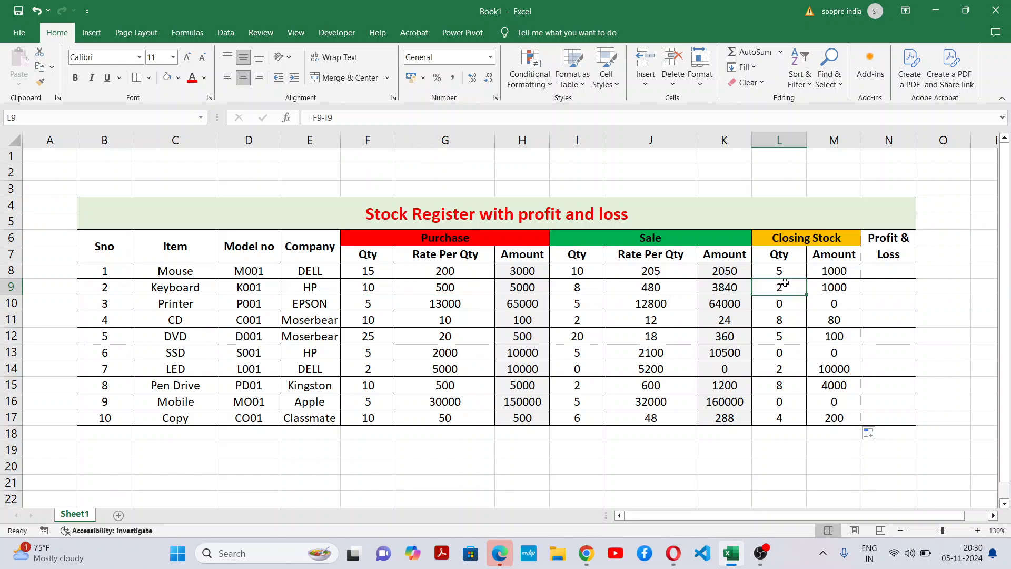
left_click(848, 288)
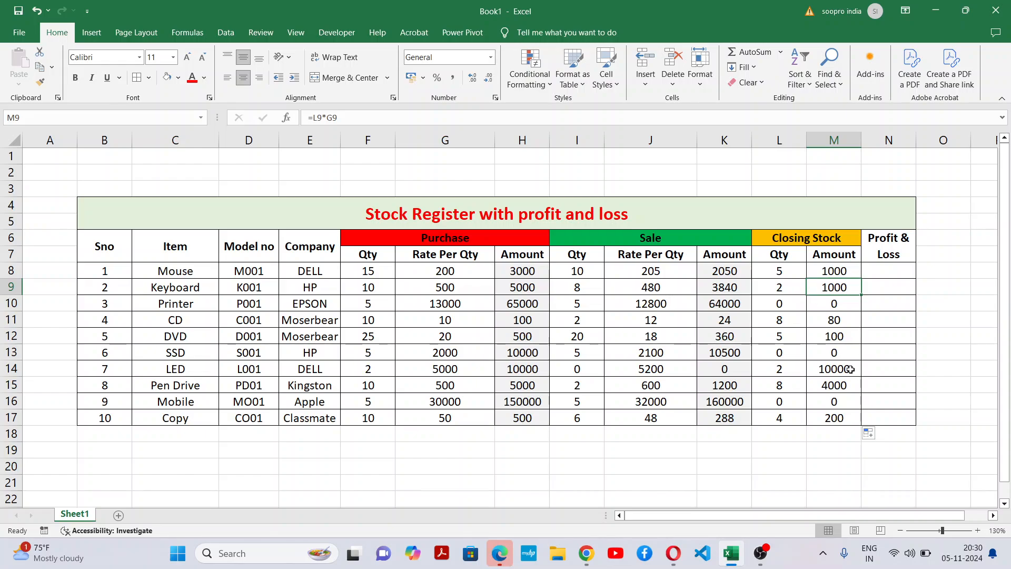
left_click(907, 319)
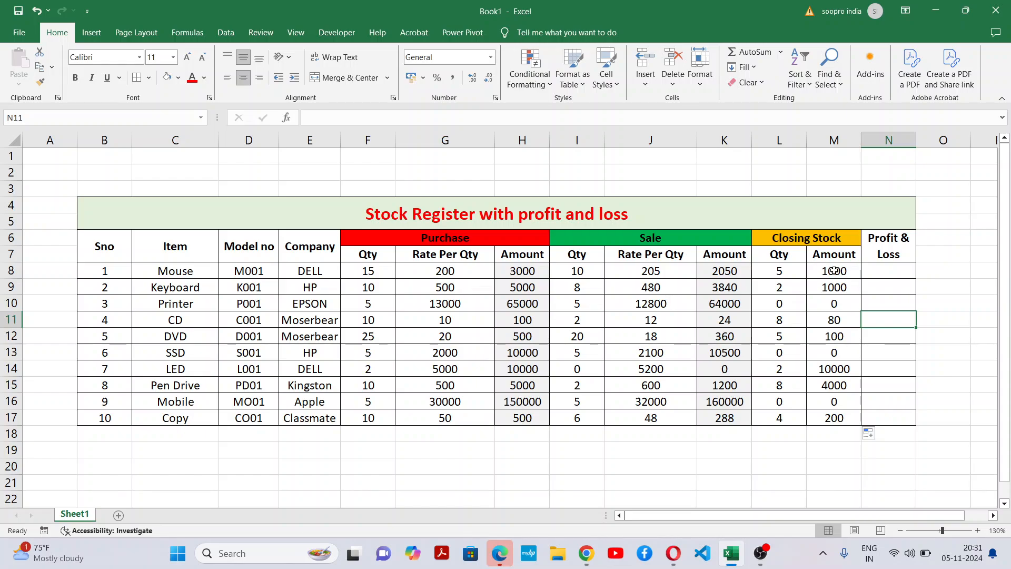
Step: Calculate the Mouse's profit or loss in N8 as closing stock amount plus sale amount minus purchase amount with =M8+K8-H8
left_click_drag(834, 271, 835, 420)
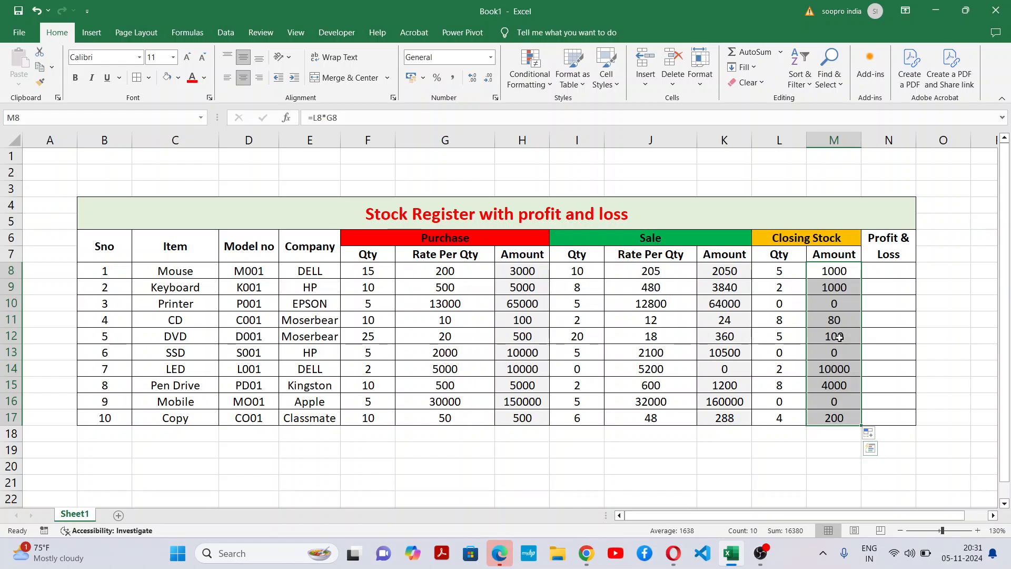
left_click(626, 351)
left_click(879, 273)
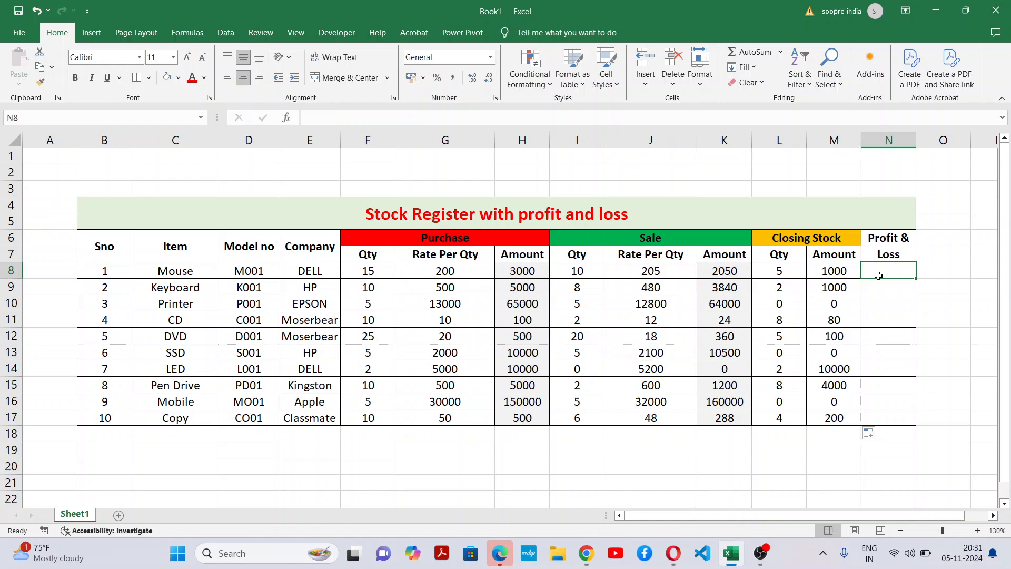
type("=")
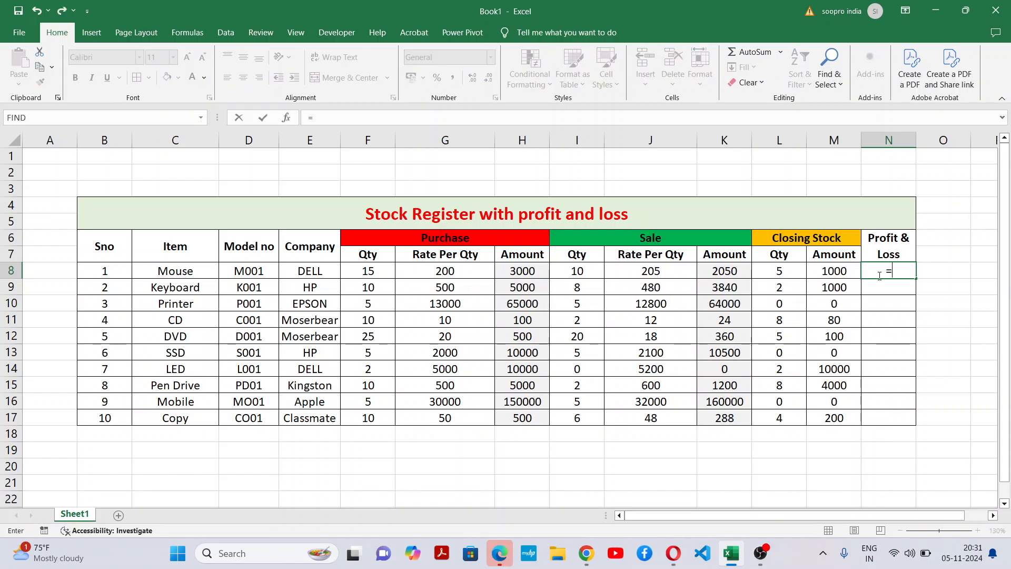
left_click(836, 273)
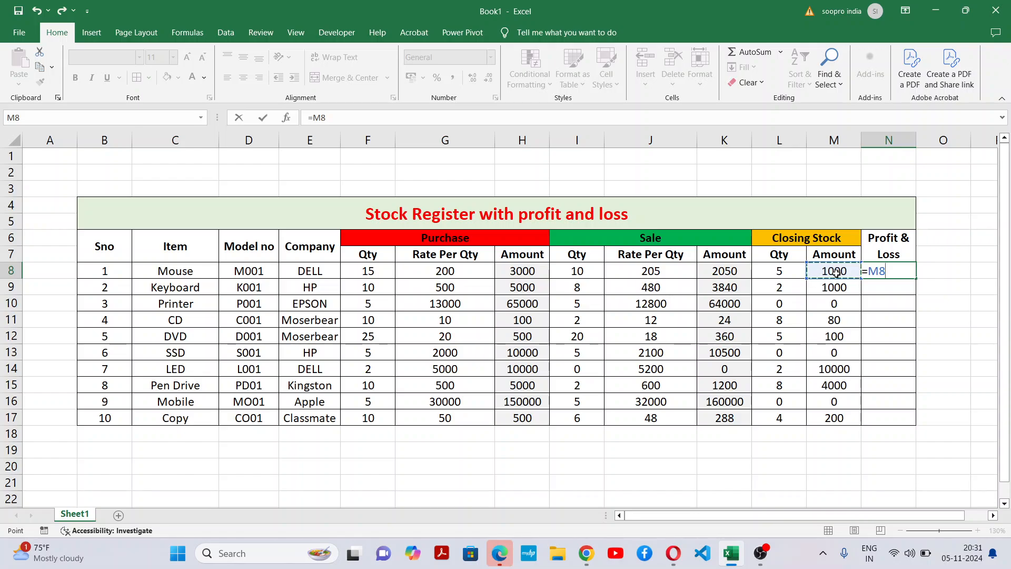
type("+")
left_click(723, 270)
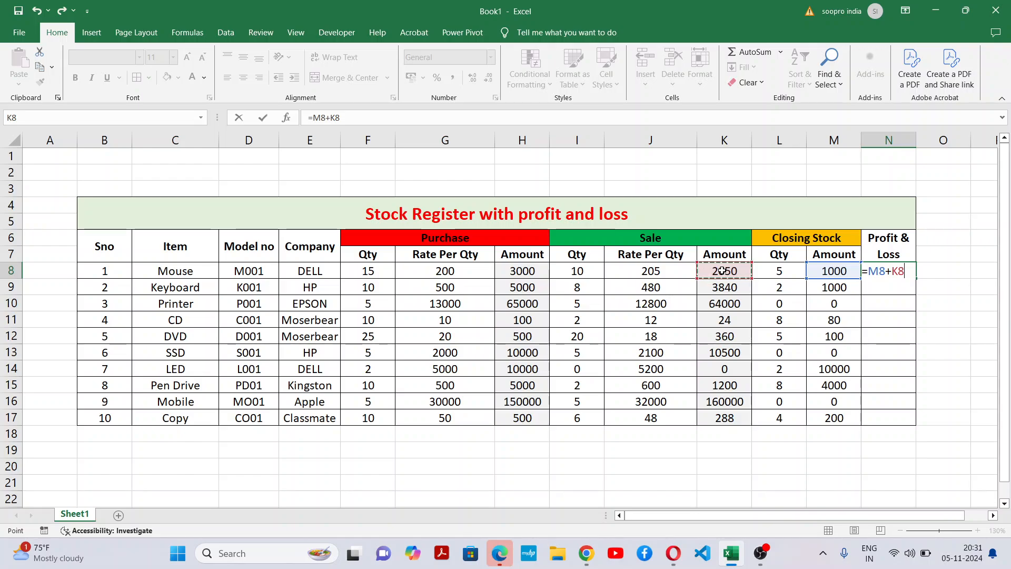
type("-")
left_click(513, 271)
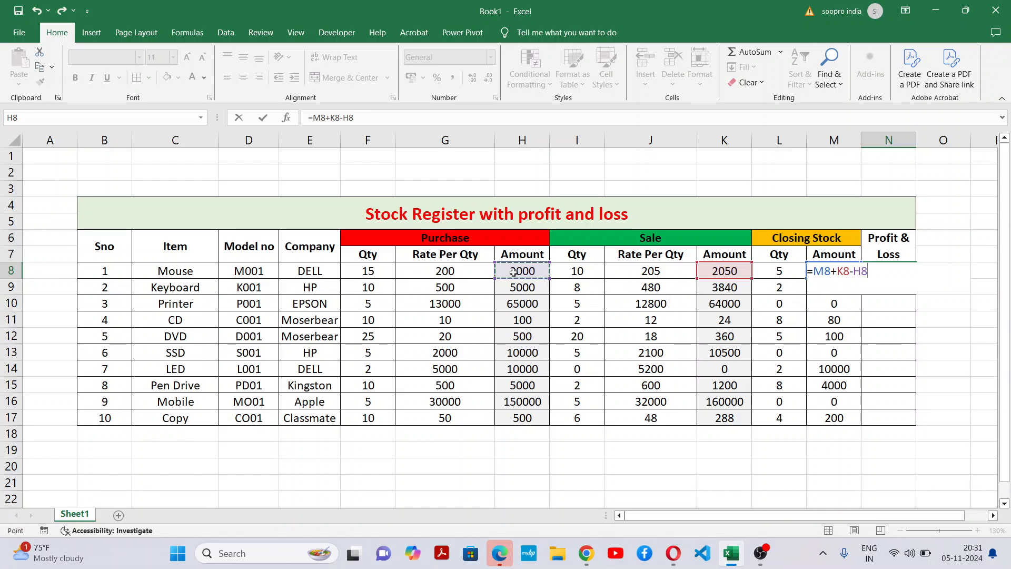
key("Return")
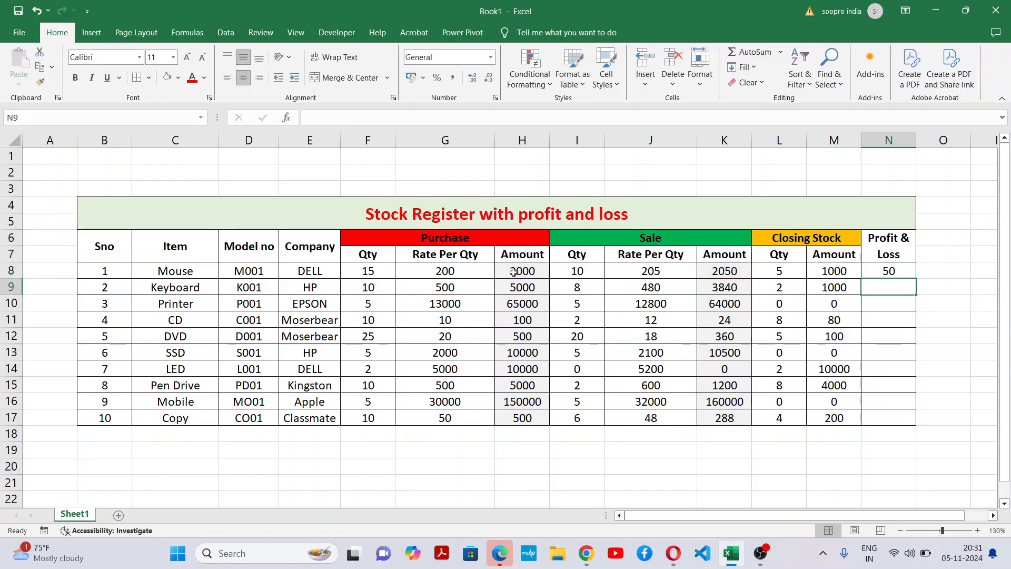
Step: Clear the Mouse's profit and loss formula from N8
left_click(907, 269)
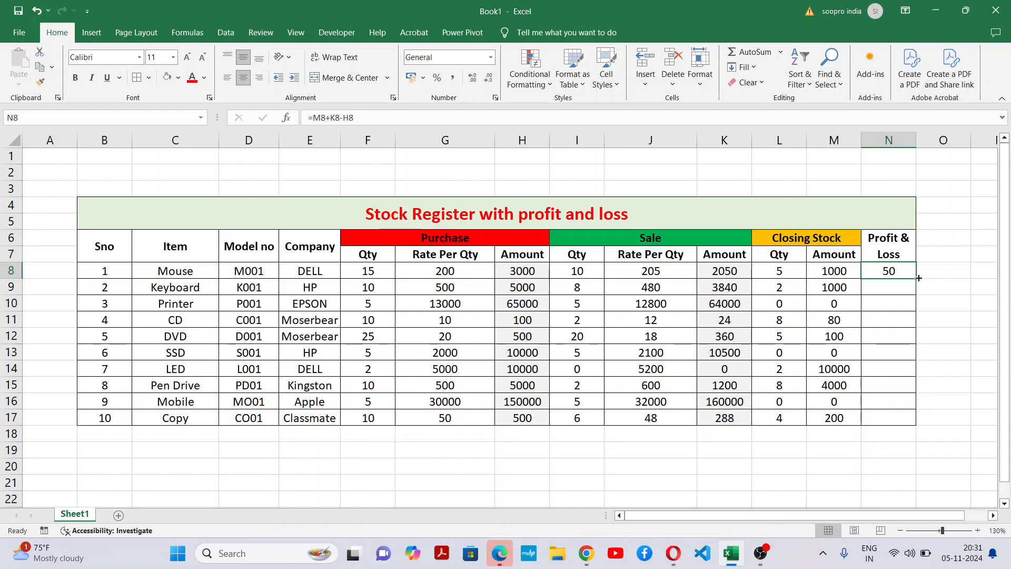
left_click(901, 283)
left_click(901, 267)
key("Delete")
Step: Enter =M8+K8-H8 again in N8 to compute the Mouse's profit or loss from closing stock, sale and purchase amounts
left_click(890, 266)
type("=")
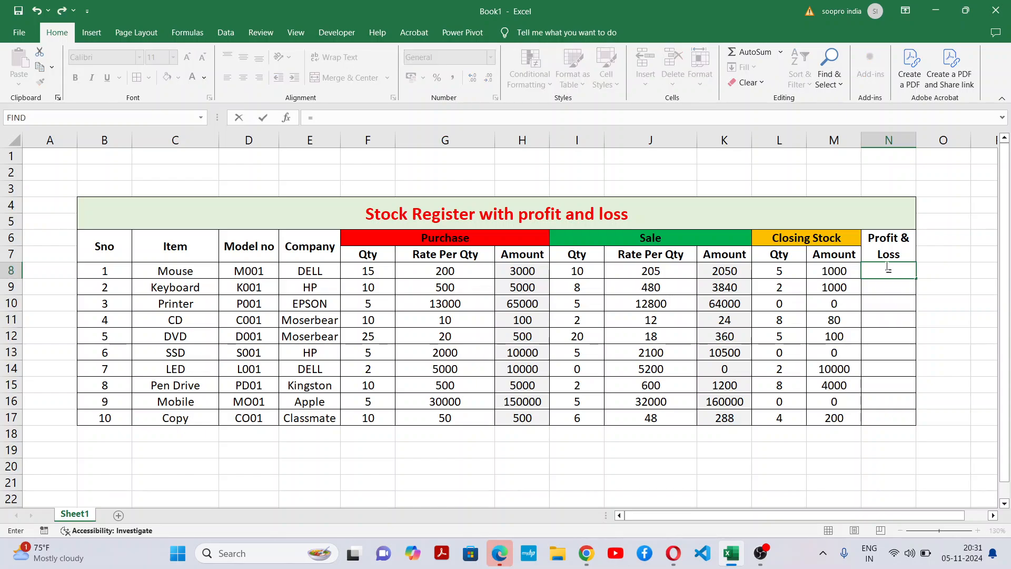
left_click(833, 270)
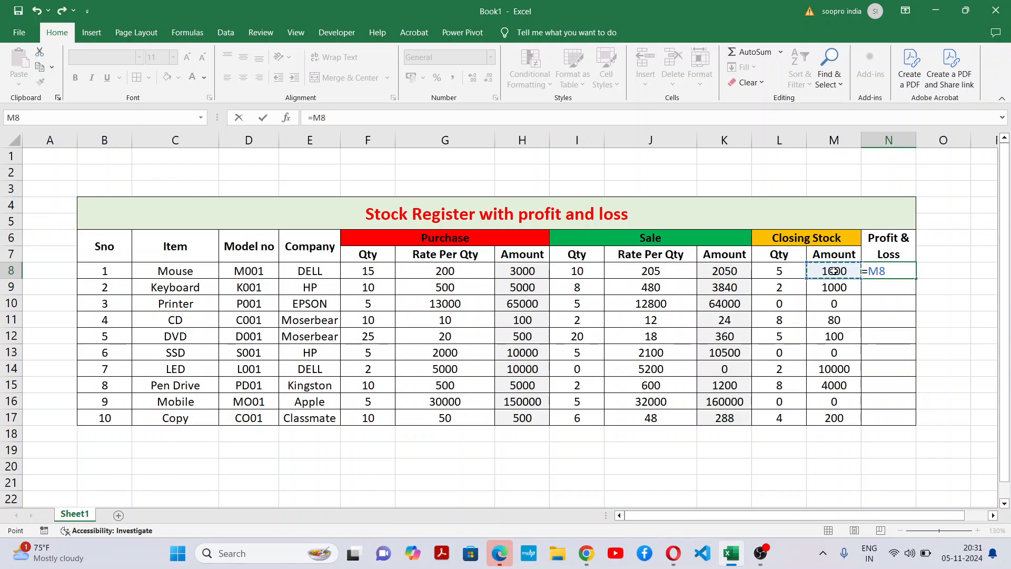
type("+")
left_click(714, 272)
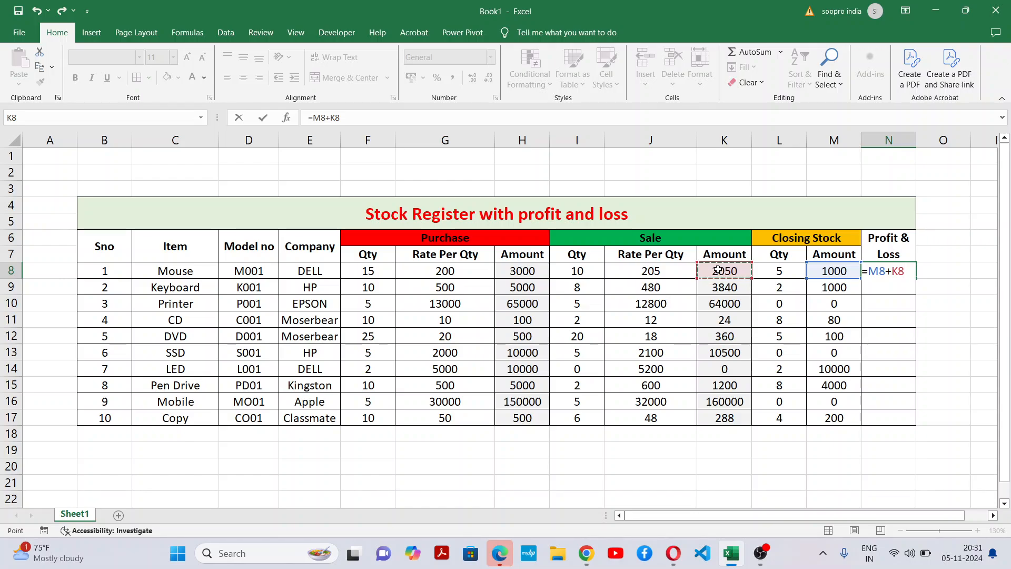
type("-")
left_click(523, 269)
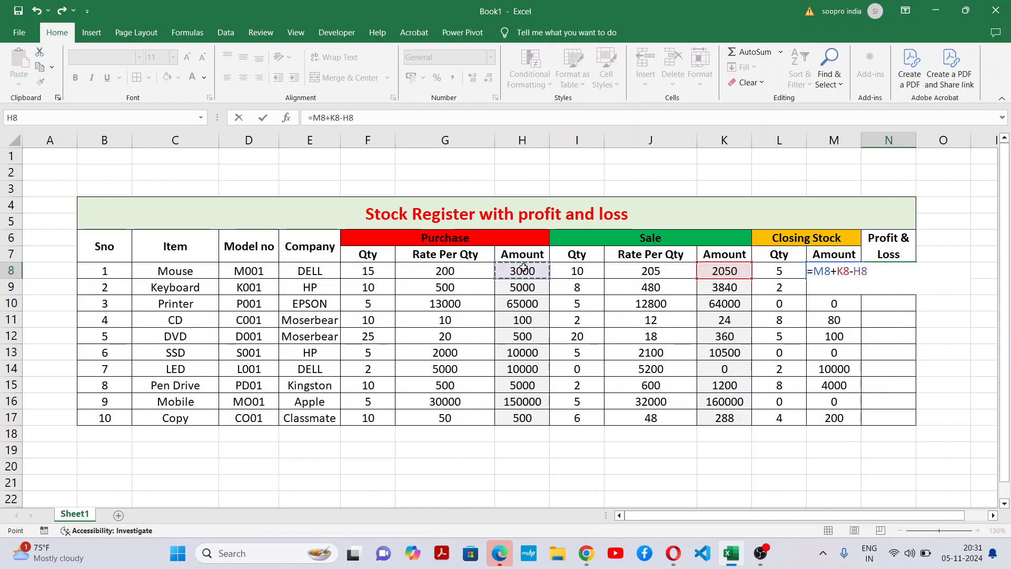
key("Return")
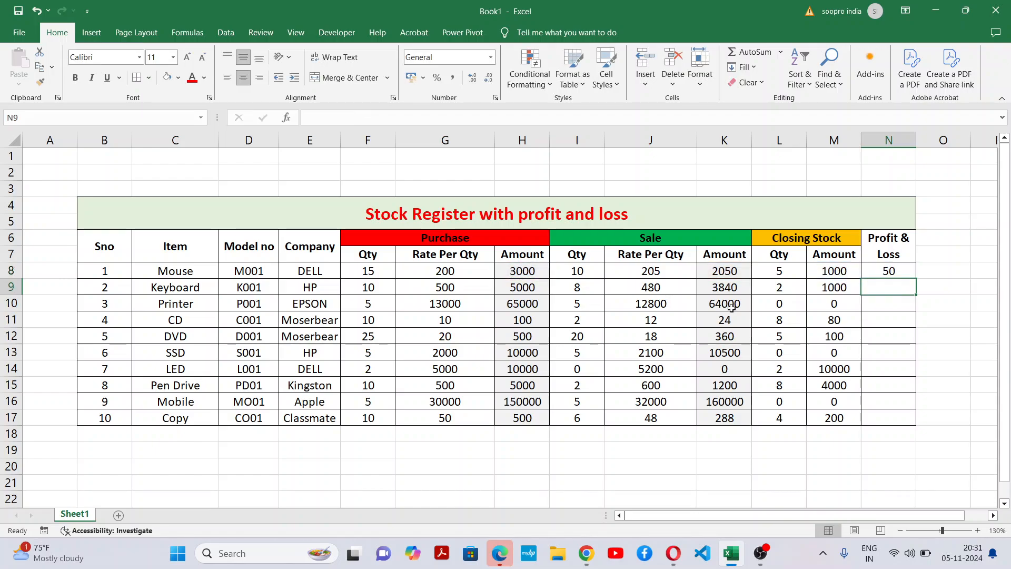
Step: Fill the profit and loss formula from N8 down through N17 and check the results for the remaining items
left_click(898, 269)
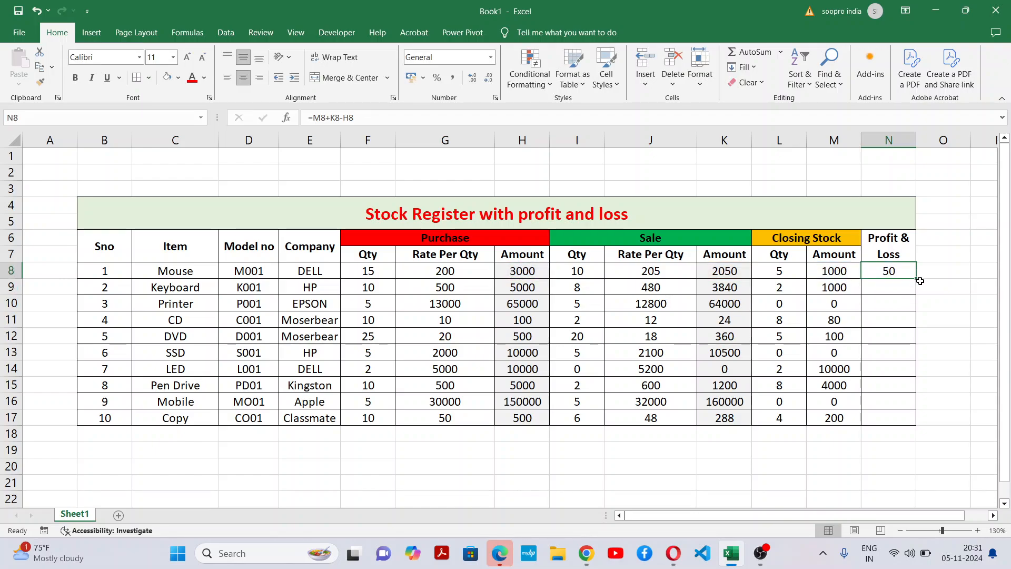
left_click_drag(915, 279, 907, 431)
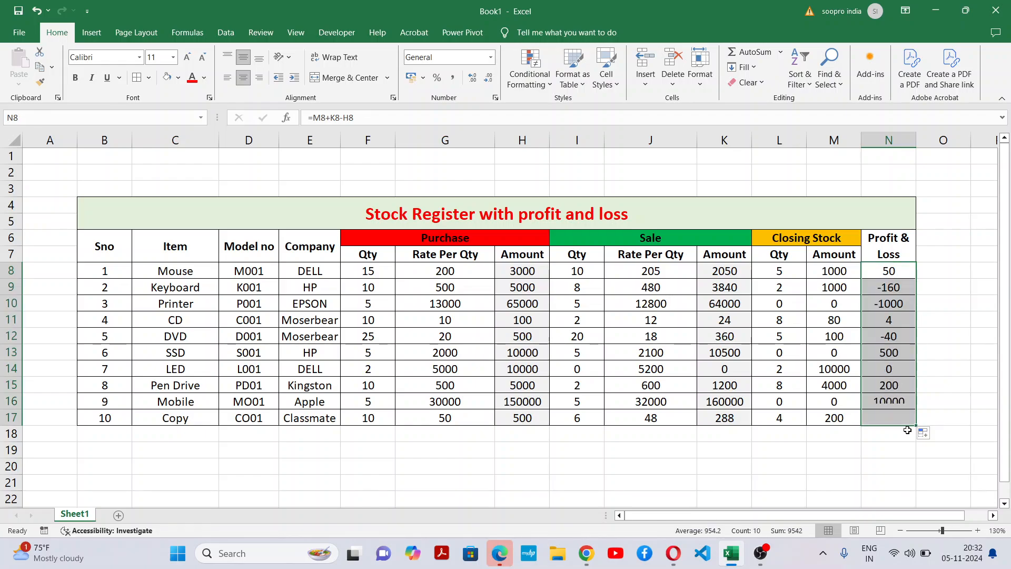
left_click(895, 351)
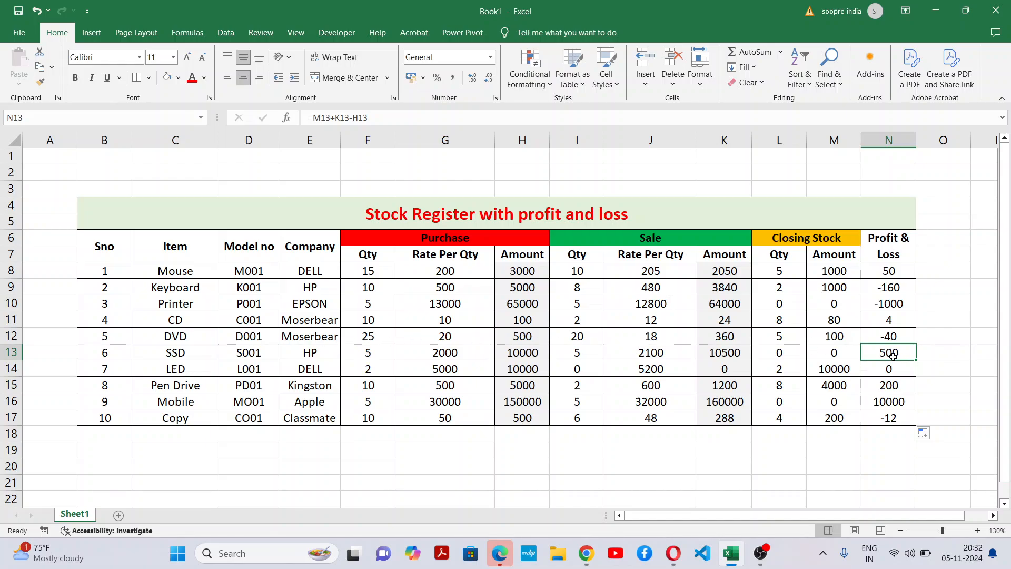
left_click(904, 401)
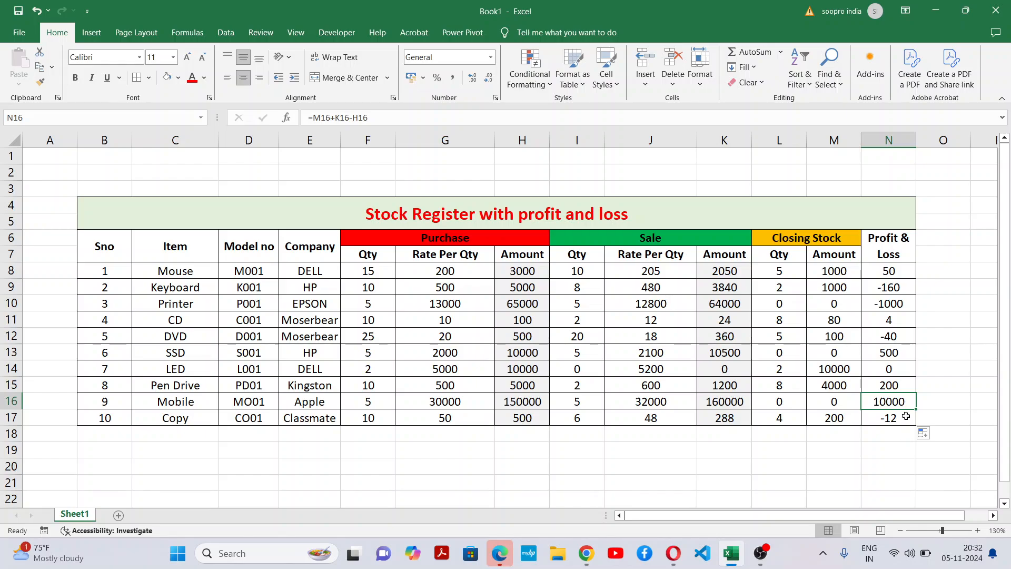
left_click(903, 421)
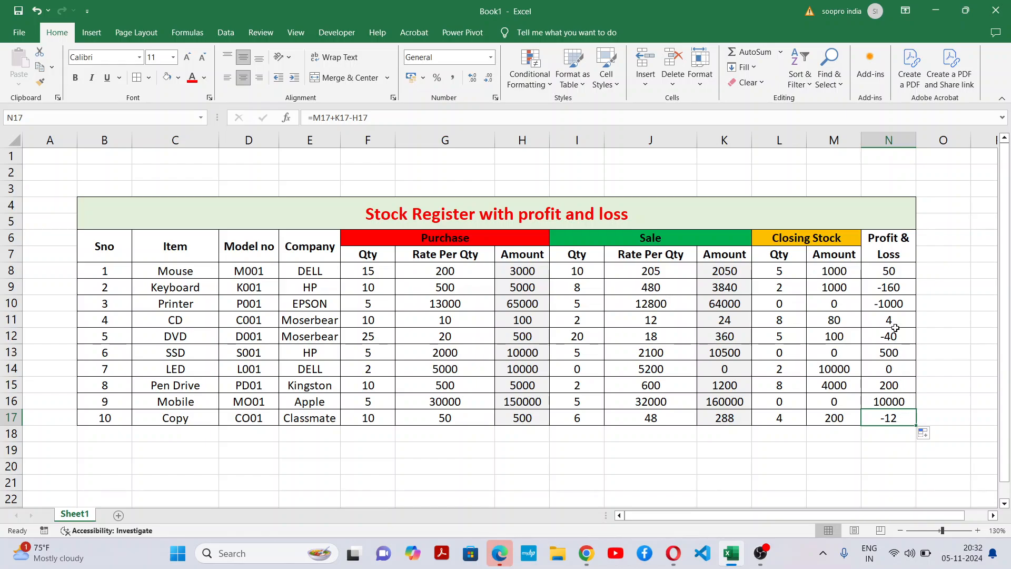
left_click_drag(898, 290, 904, 305)
left_click(957, 294)
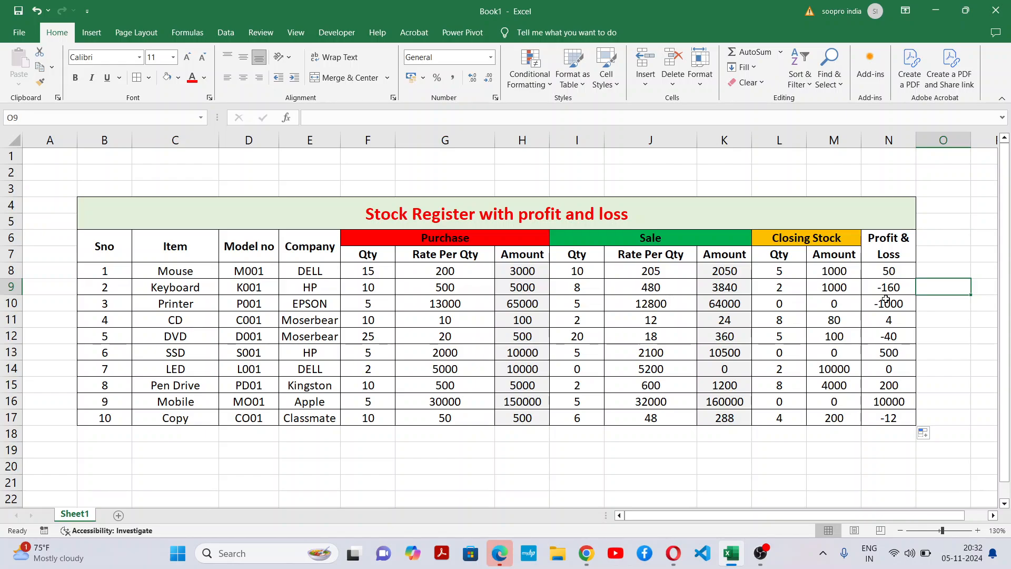
left_click(953, 336)
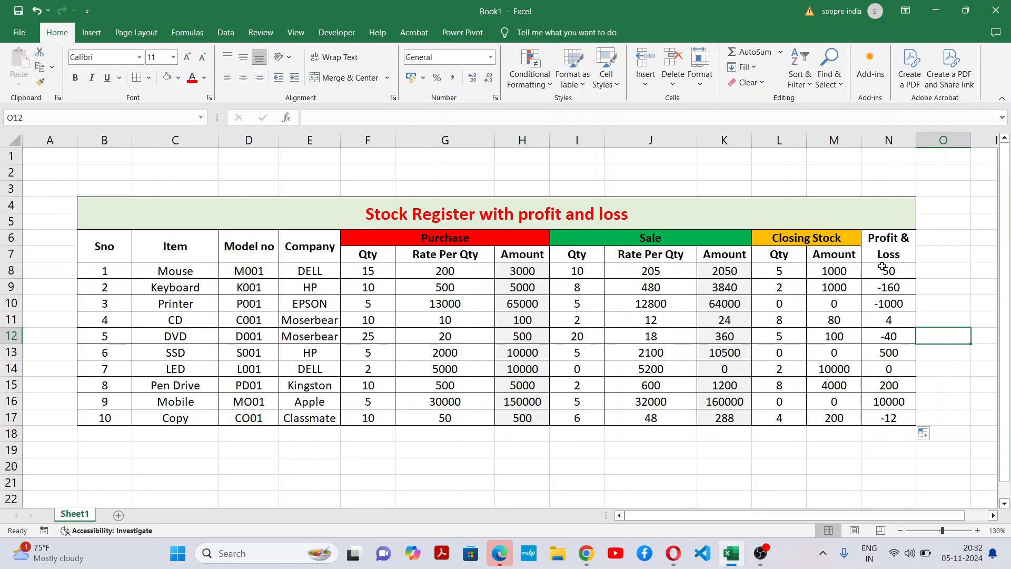
Step: Highlight Profit & Loss values less than 0 in N8:N17 with Light Red Fill with Dark Red Text using conditional formatting
left_click_drag(888, 268, 899, 414)
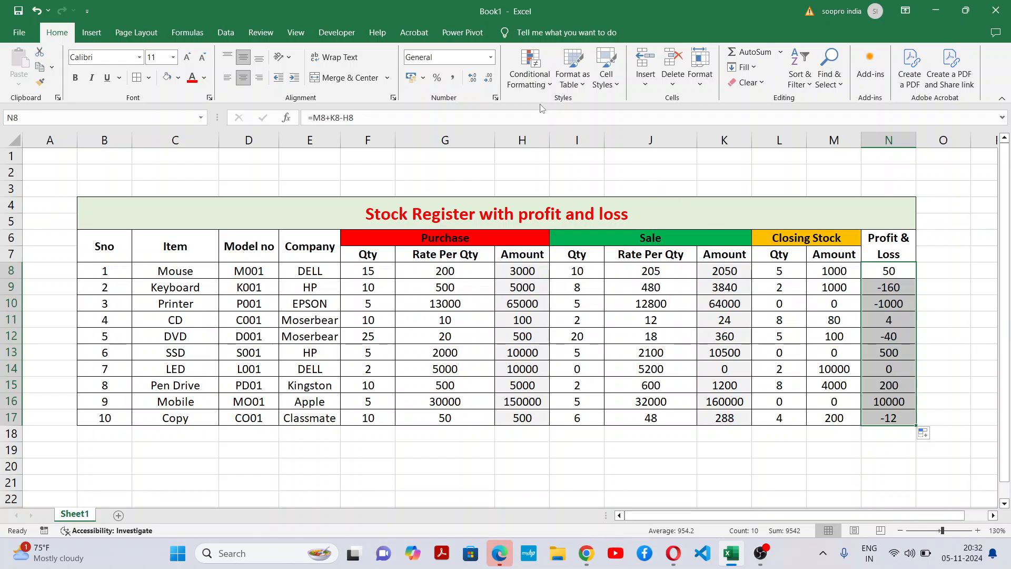
left_click(530, 74)
mouse_move(540, 107)
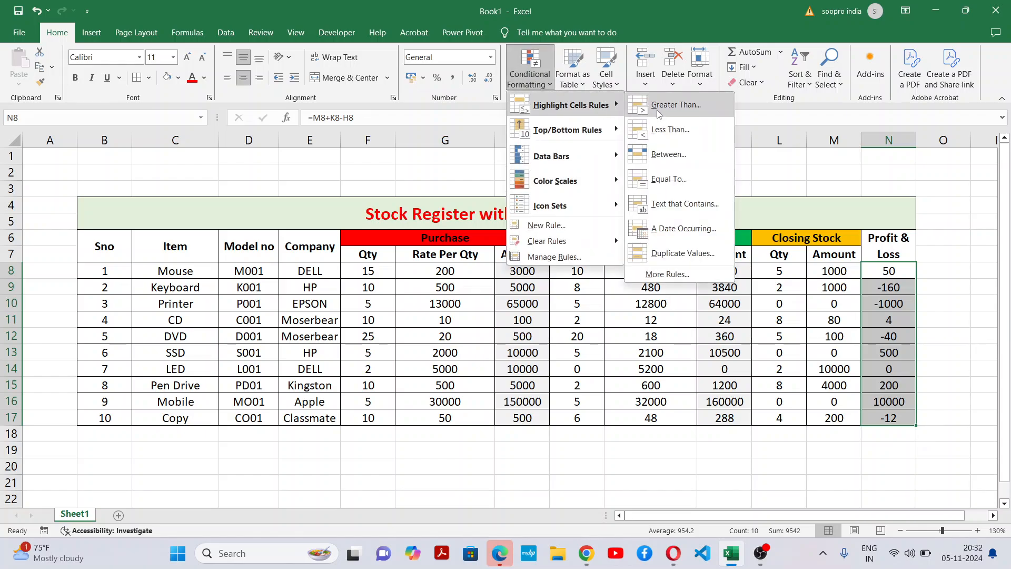
left_click(678, 128)
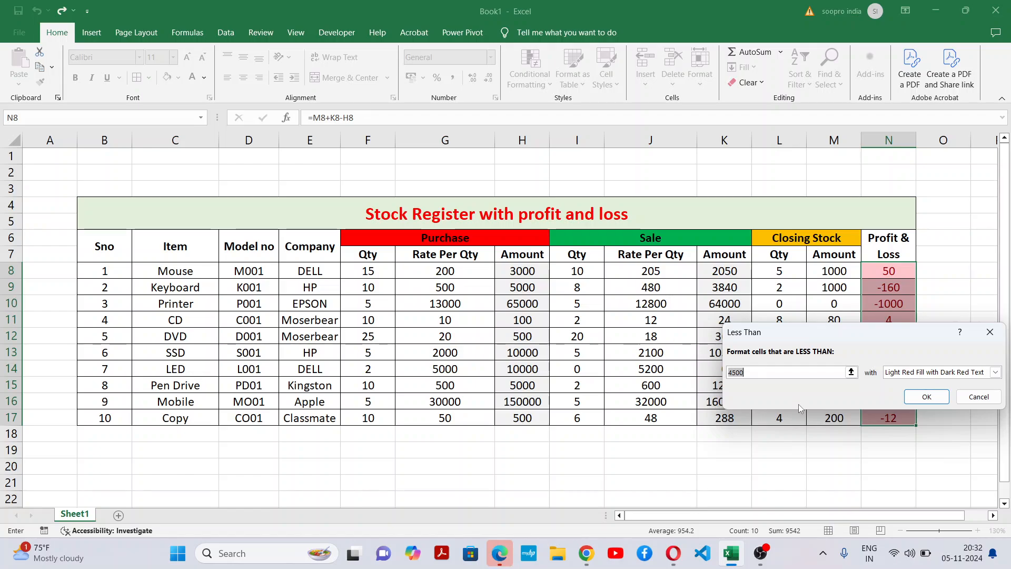
type("0")
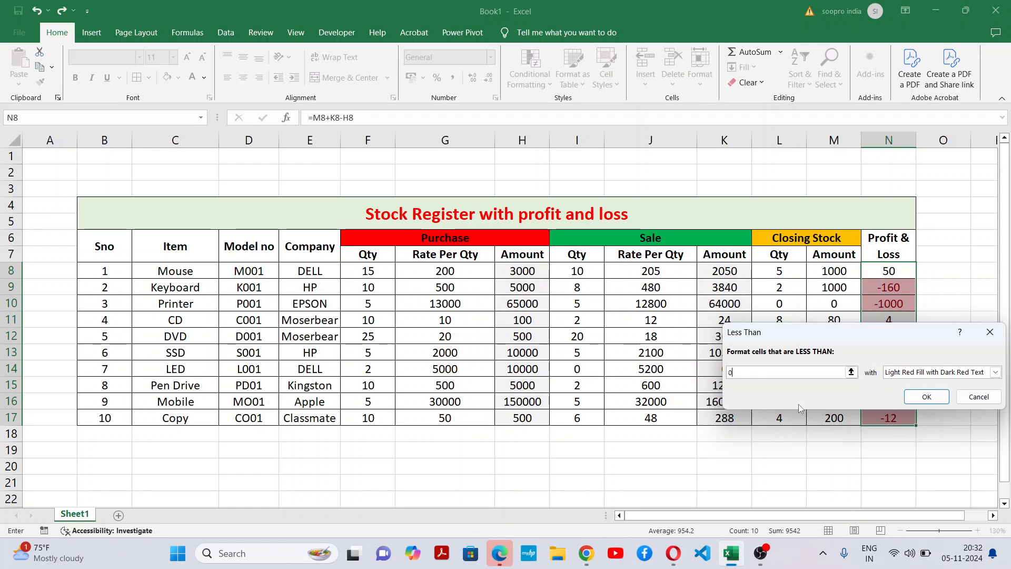
left_click(926, 396)
left_click(963, 324)
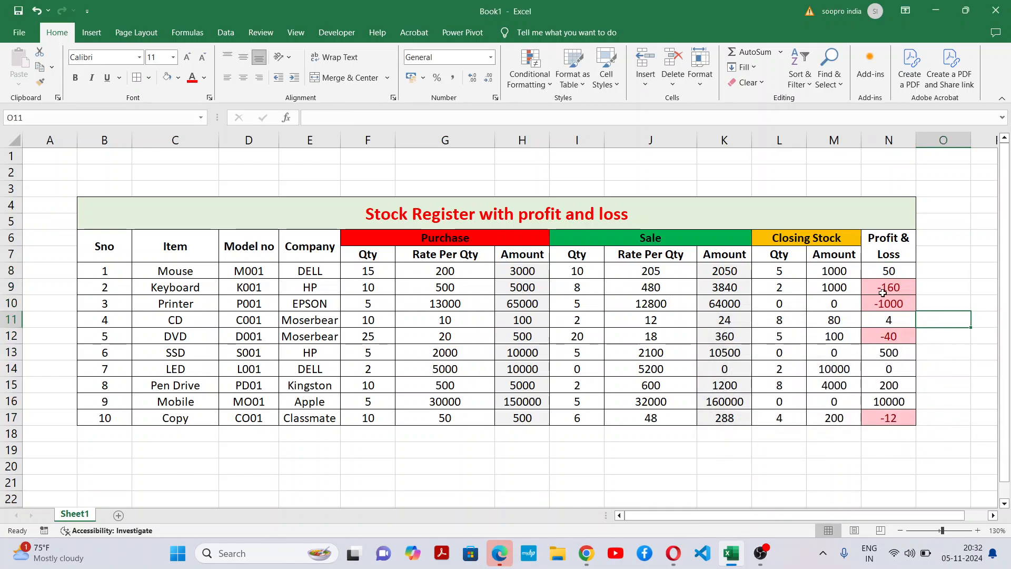
Step: Review the highlighted loss values for the Keyboard, Printer, DVD and Copy in the Profit & Loss column
left_click(882, 293)
left_click(888, 304)
left_click(894, 336)
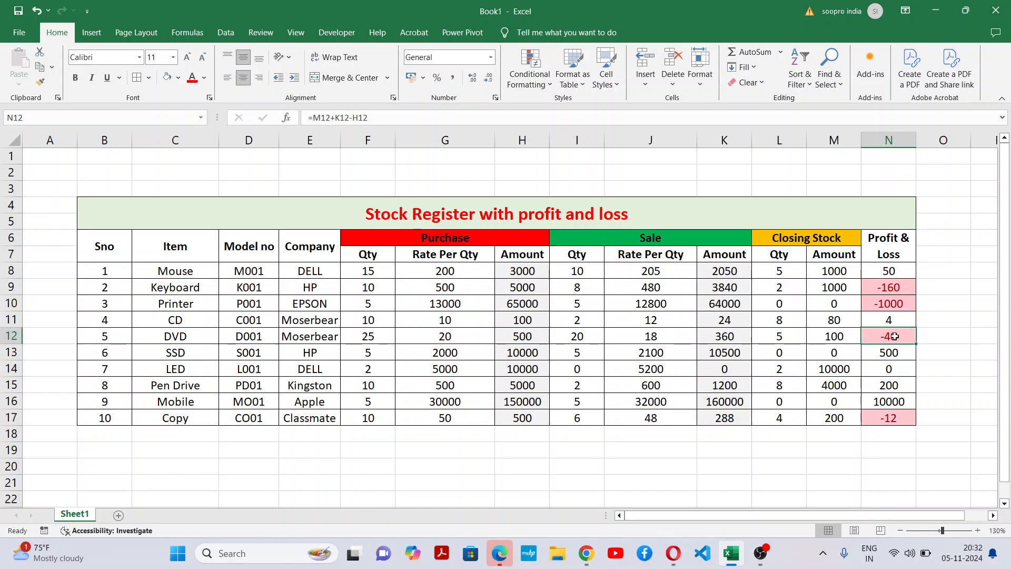
left_click(898, 416)
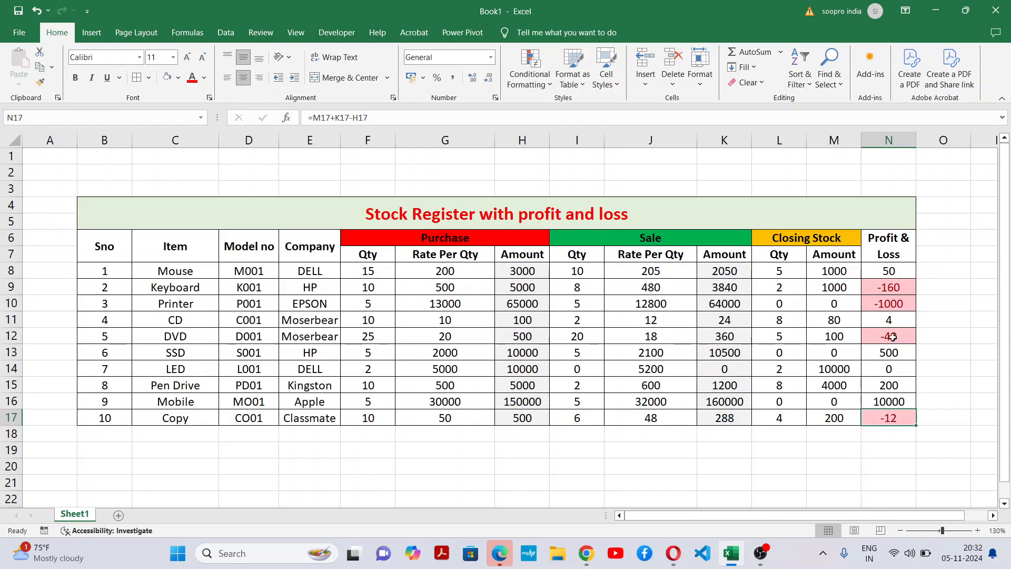
left_click(900, 290)
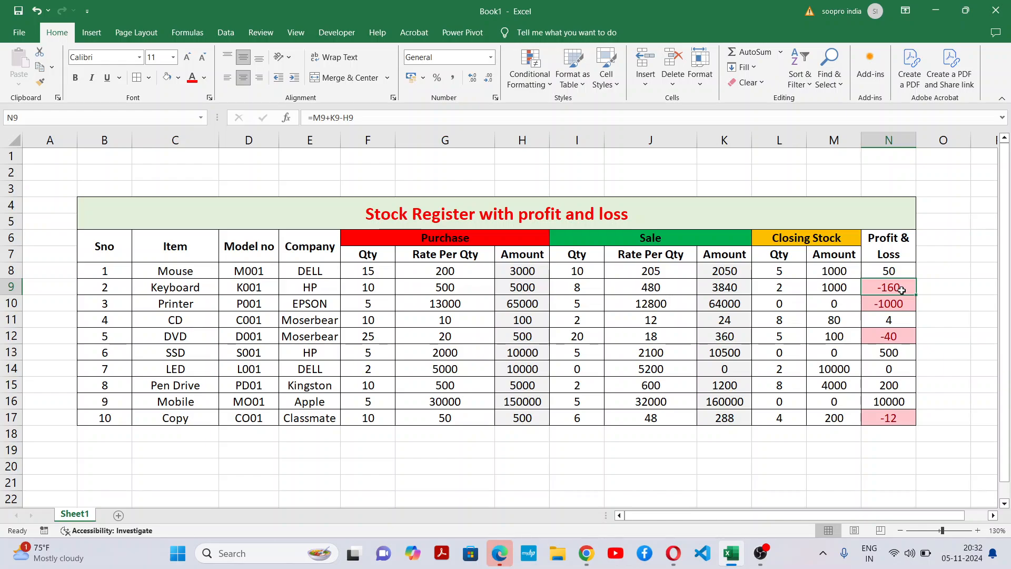
left_click(909, 309)
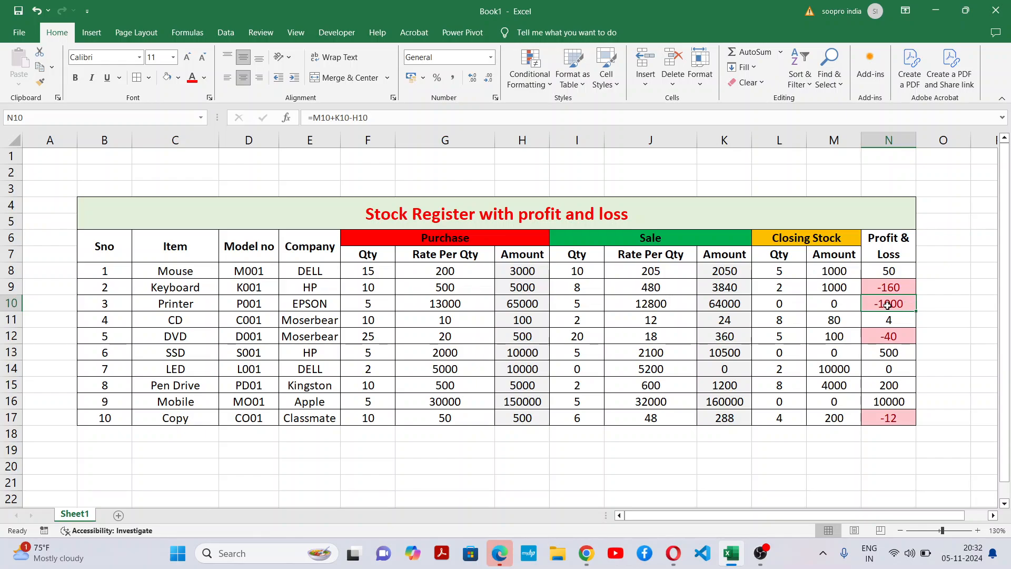
left_click(899, 335)
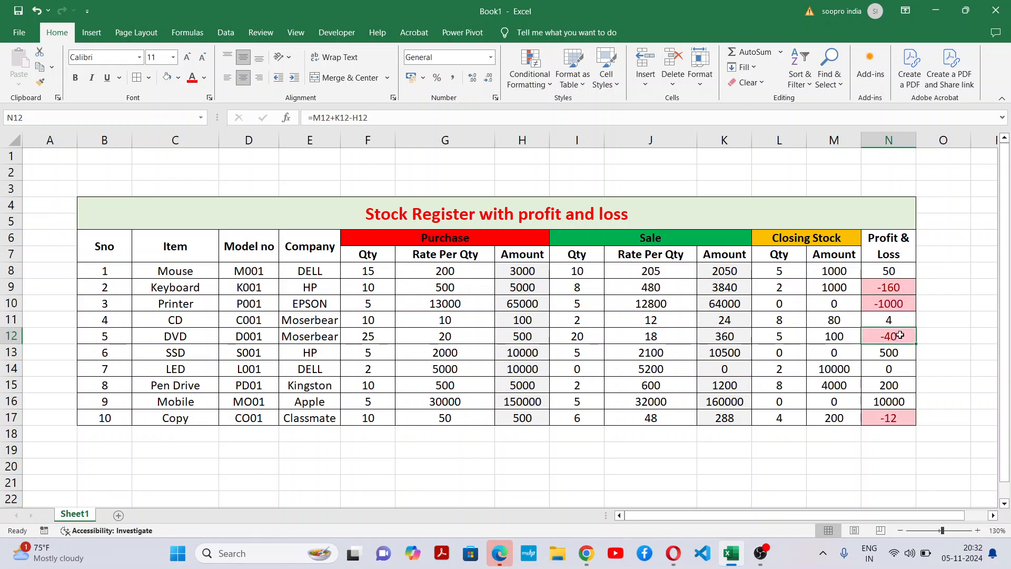
left_click(903, 420)
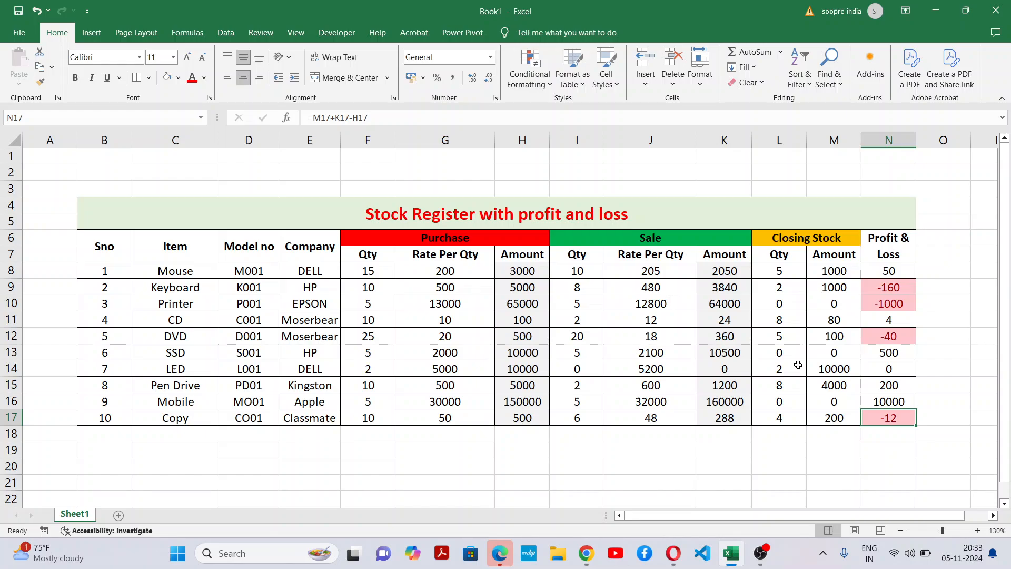
left_click(944, 307)
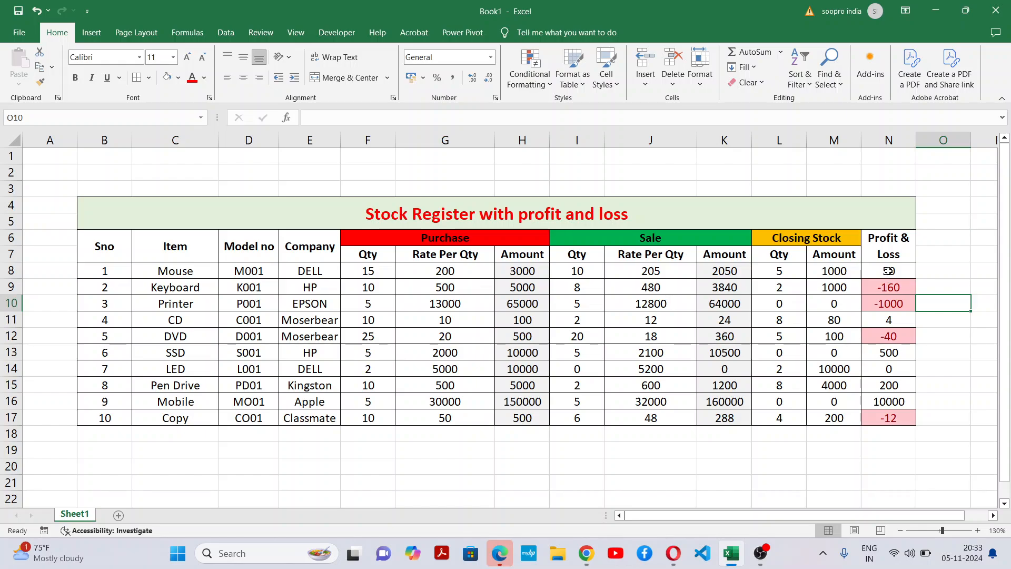
Step: Highlight Profit & Loss values greater than 0 in N8:N17 with Green Fill with Dark Green Text using conditional formatting
left_click_drag(888, 271, 888, 418)
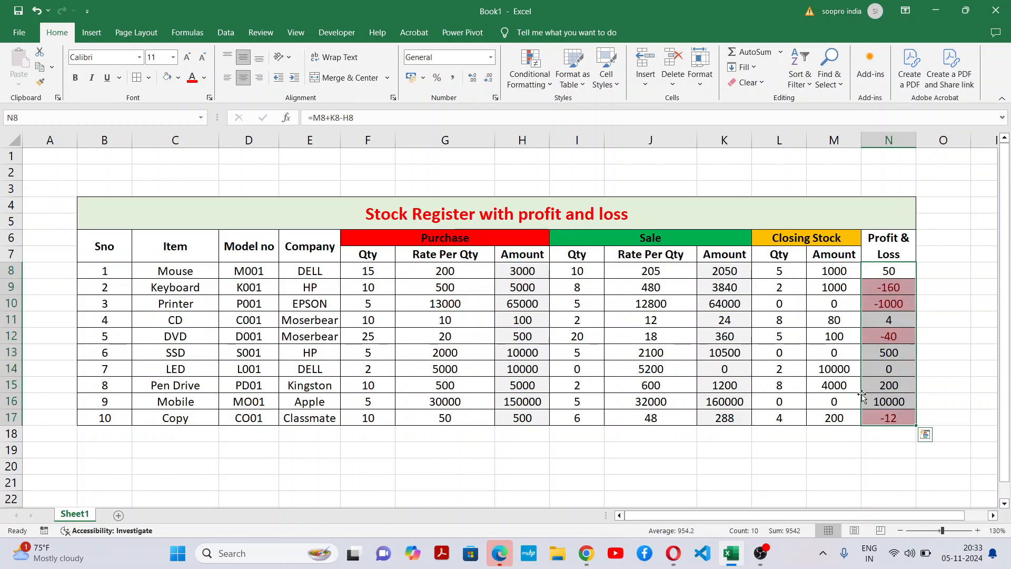
left_click(523, 79)
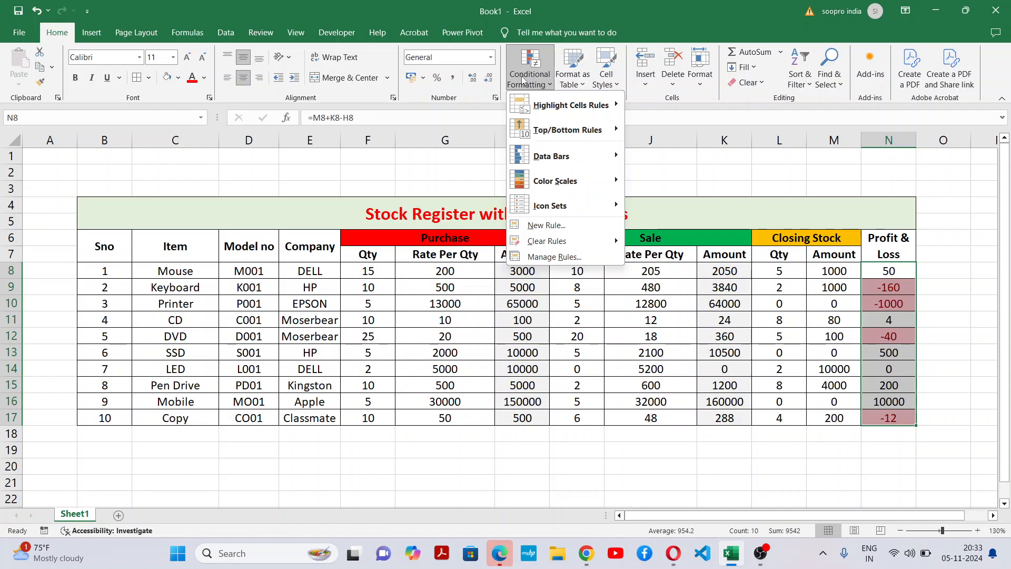
mouse_move(574, 104)
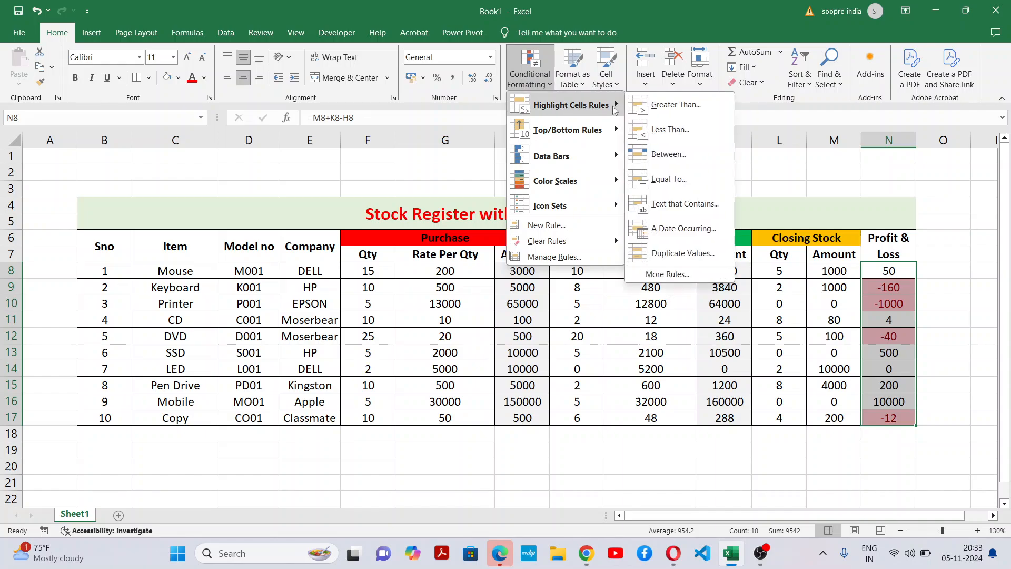
left_click(691, 108)
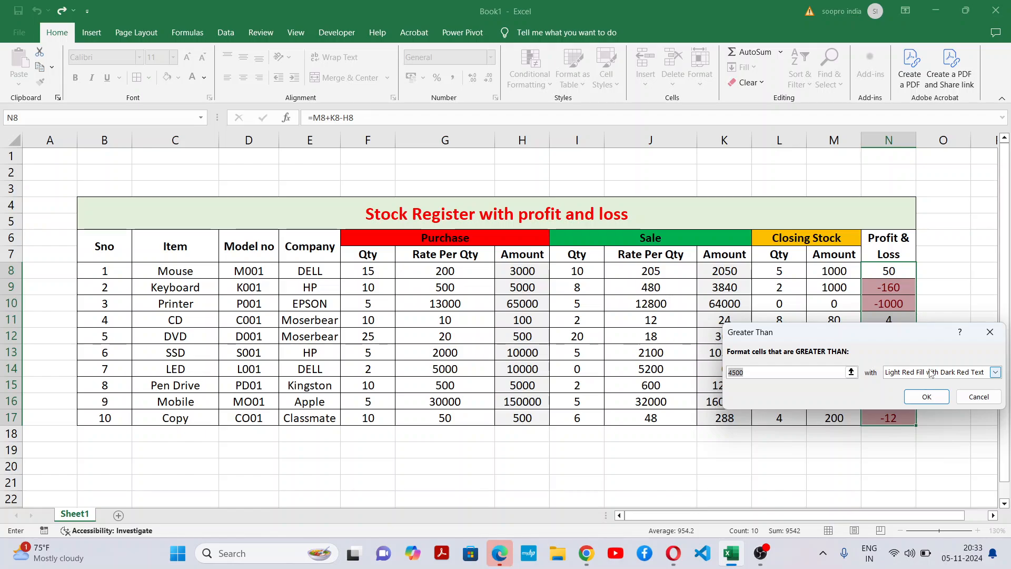
type("0")
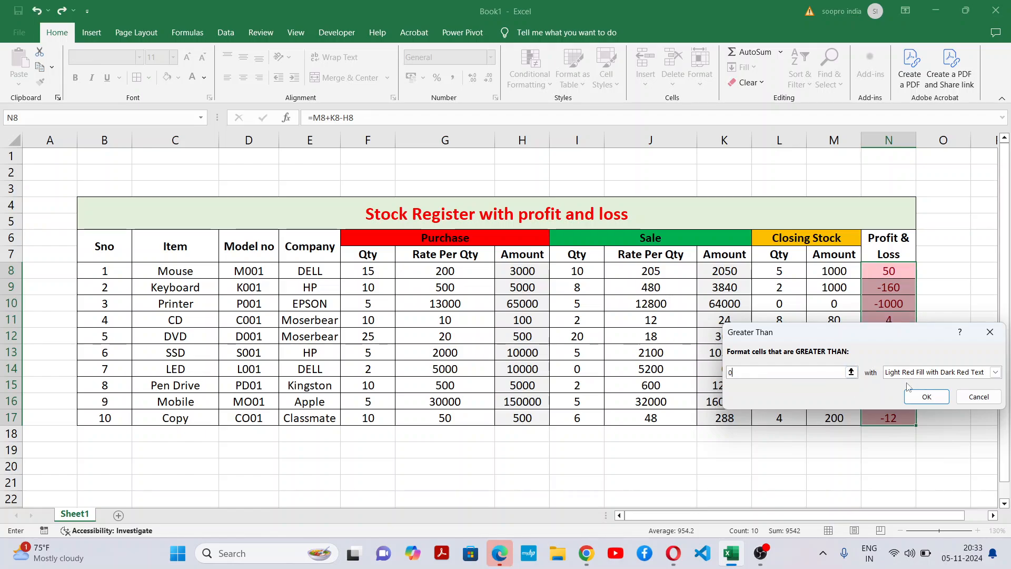
left_click(995, 372)
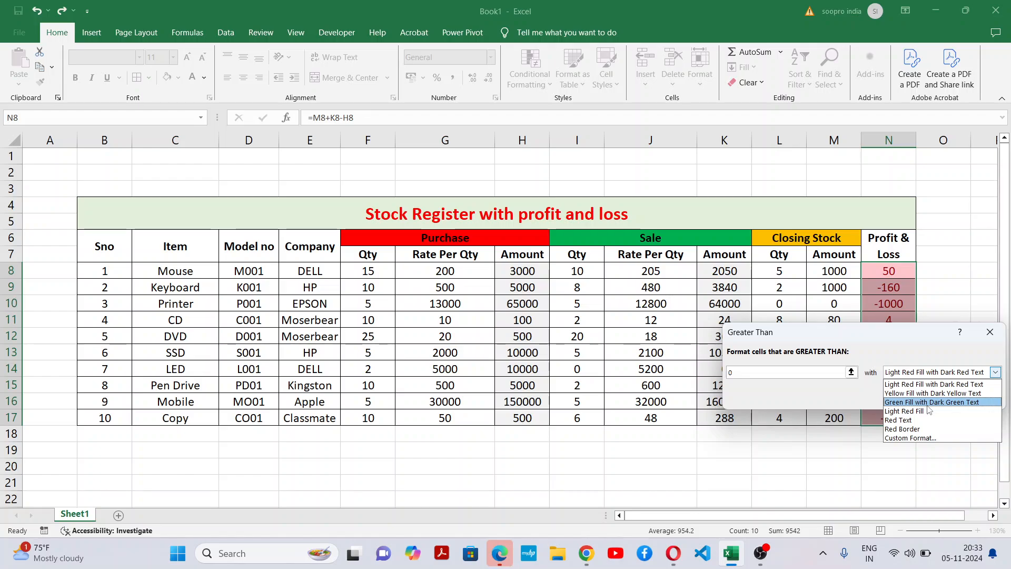
left_click(948, 402)
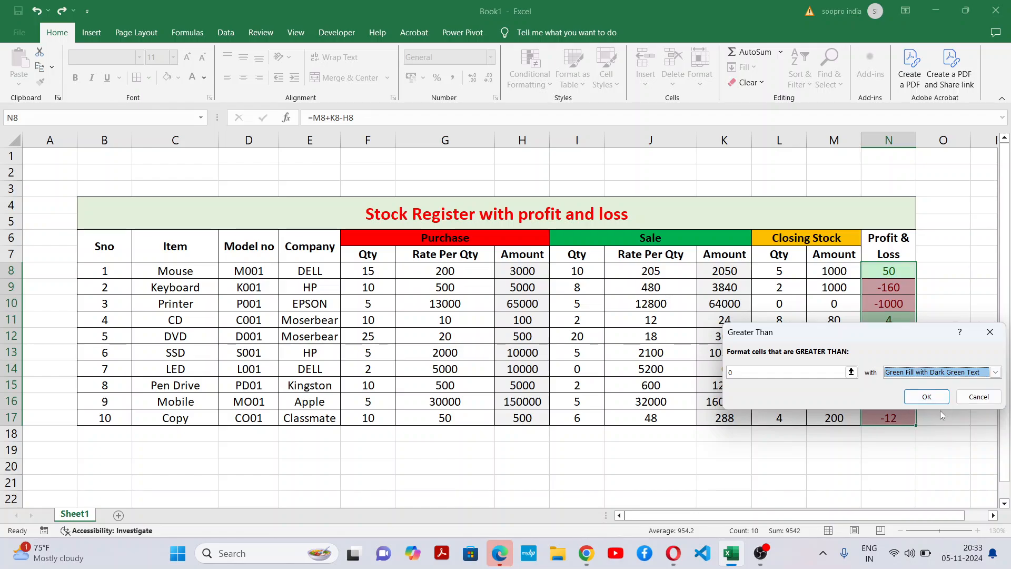
left_click(920, 395)
left_click(976, 287)
Step: Review the highlighted profit values for the Mouse, CD, SSD, Pen Drive and Mobile in the Profit & Loss column
left_click(906, 271)
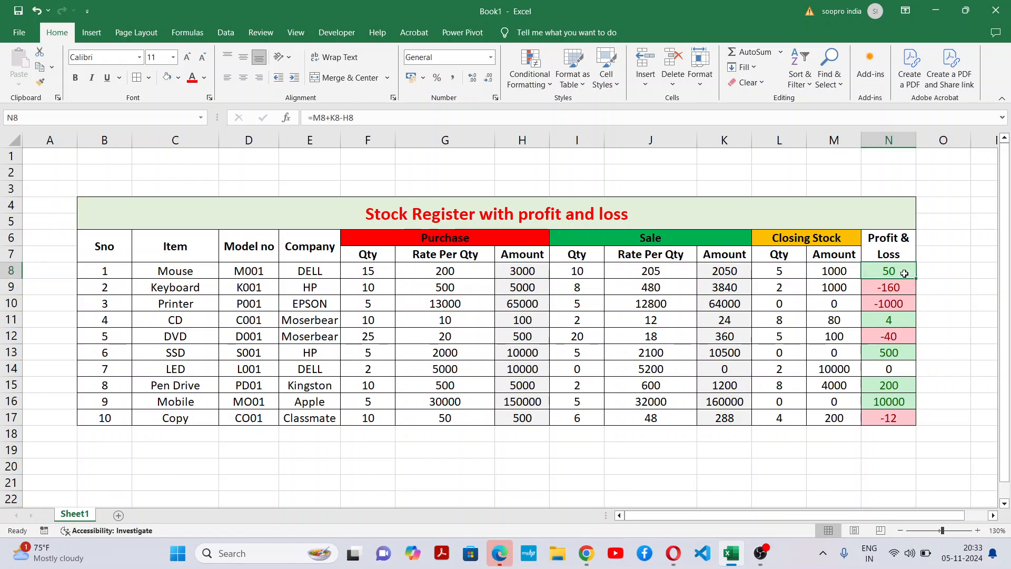
left_click(901, 318)
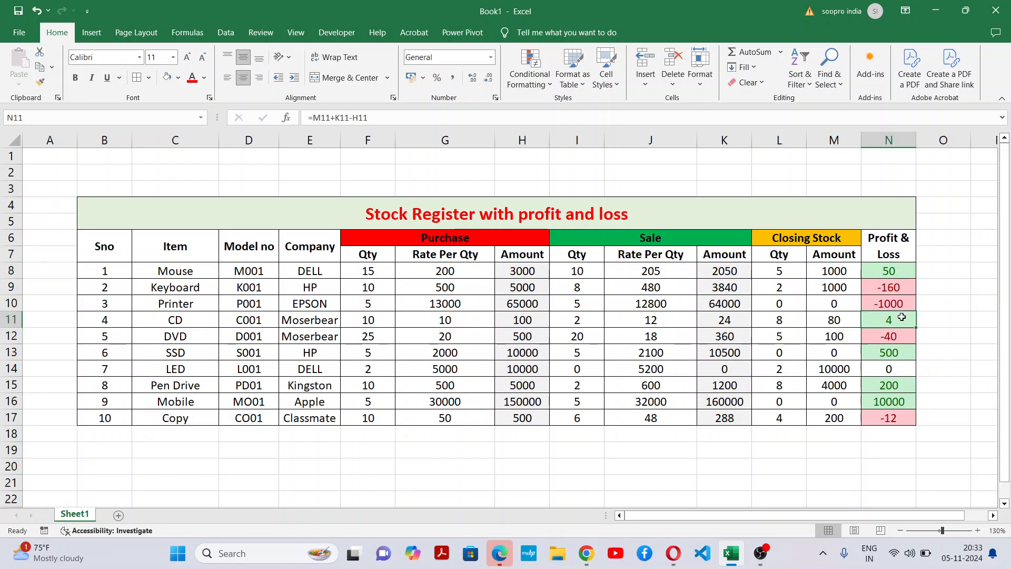
left_click(905, 364)
left_click(905, 353)
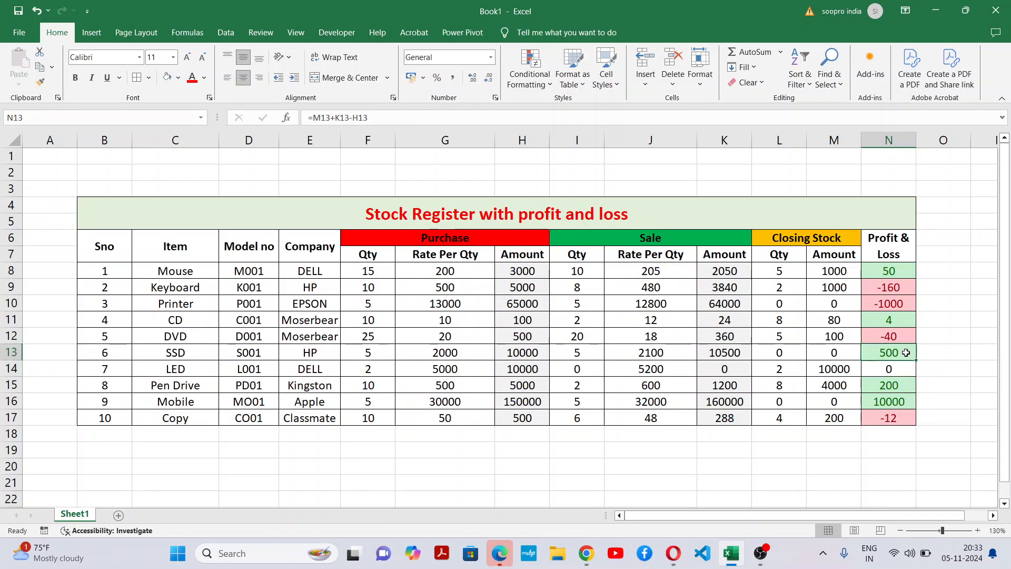
left_click(904, 383)
left_click(904, 400)
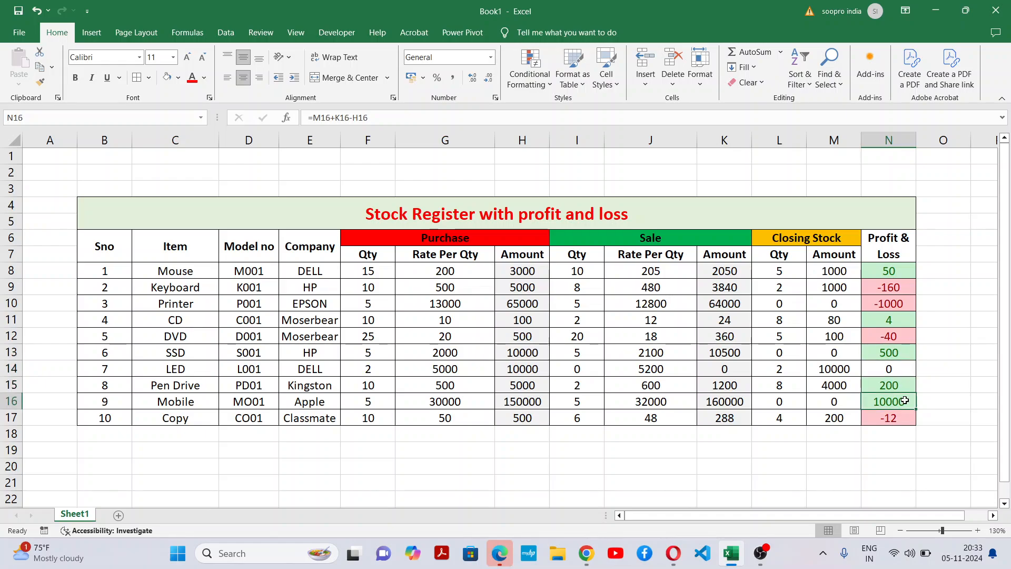
left_click(937, 320)
Step: Highlight Profit & Loss values equal to 0 in N8:N17 with Yellow Fill with Dark Yellow Text using conditional formatting
left_click_drag(901, 270, 892, 415)
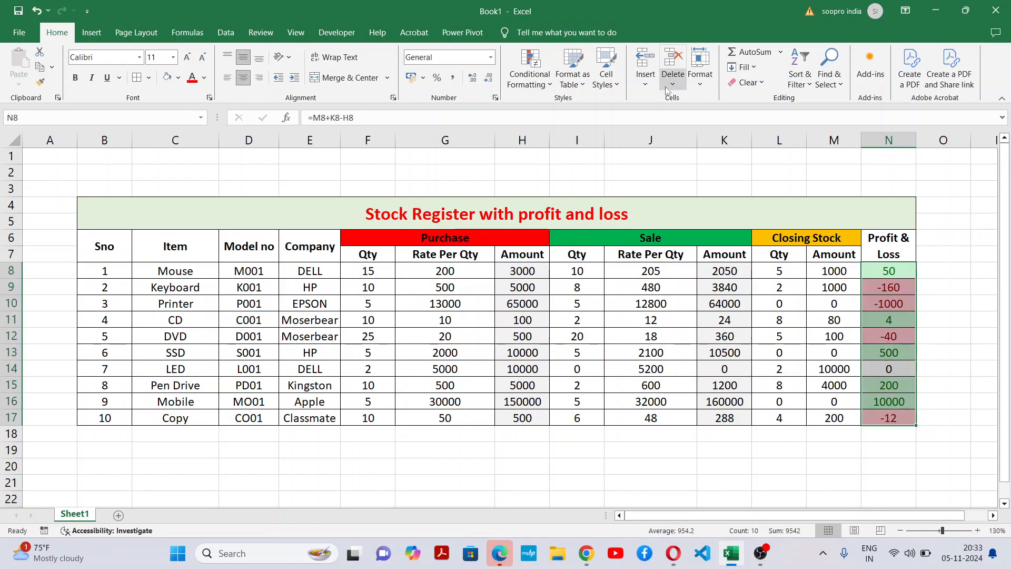
left_click(541, 86)
mouse_move(569, 105)
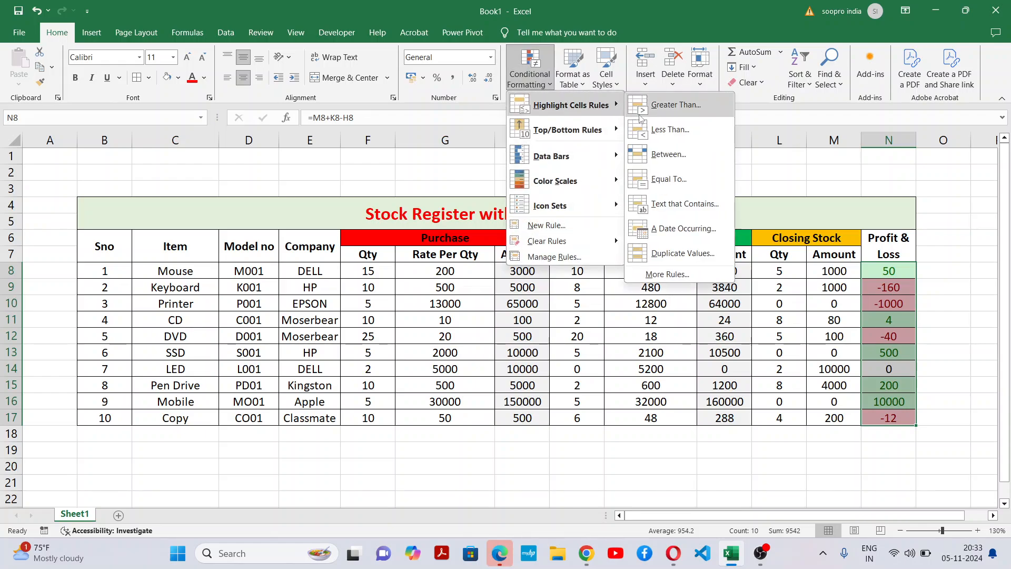
left_click(670, 178)
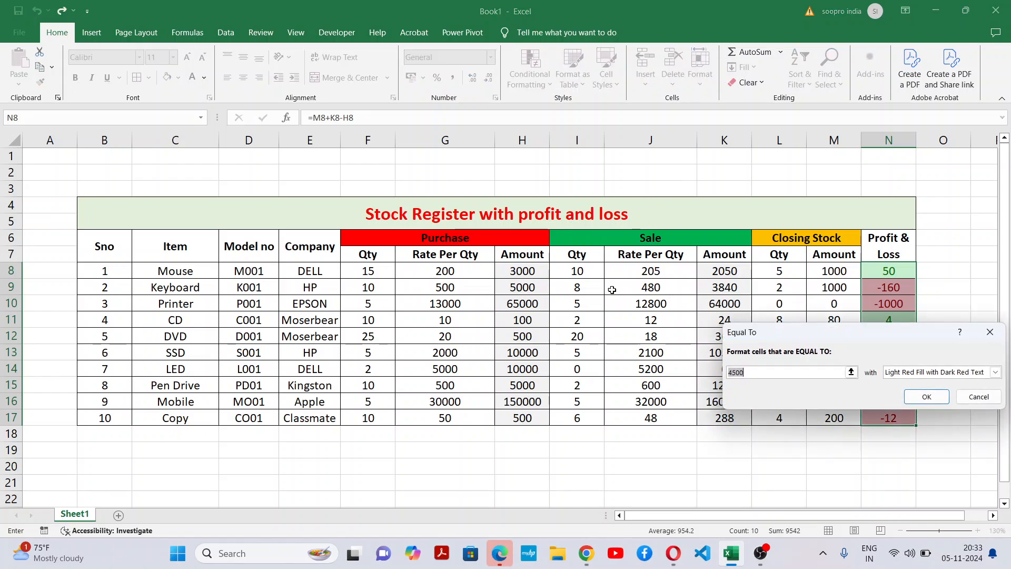
type("0")
left_click(940, 374)
left_click(931, 392)
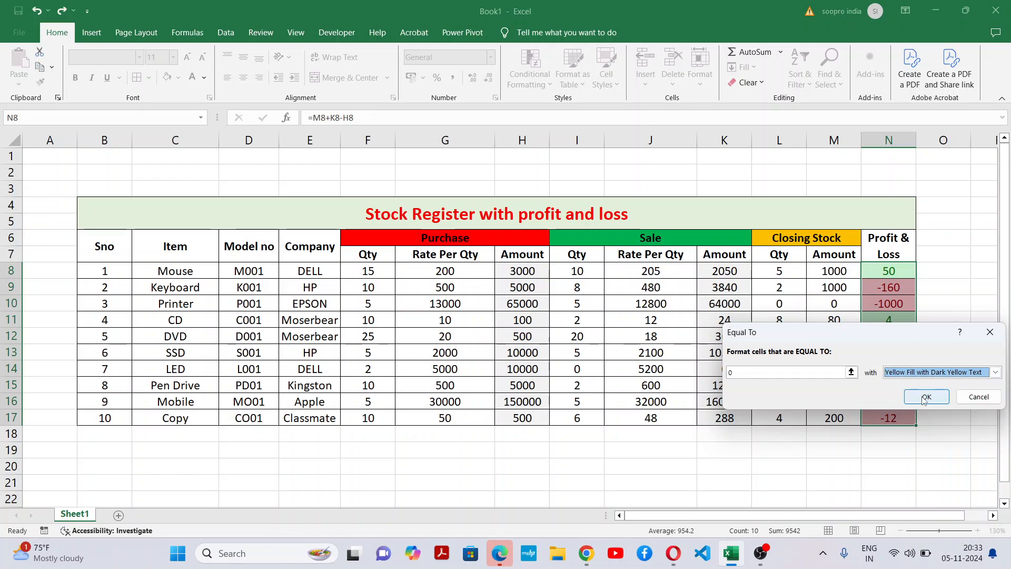
left_click(924, 396)
left_click(990, 315)
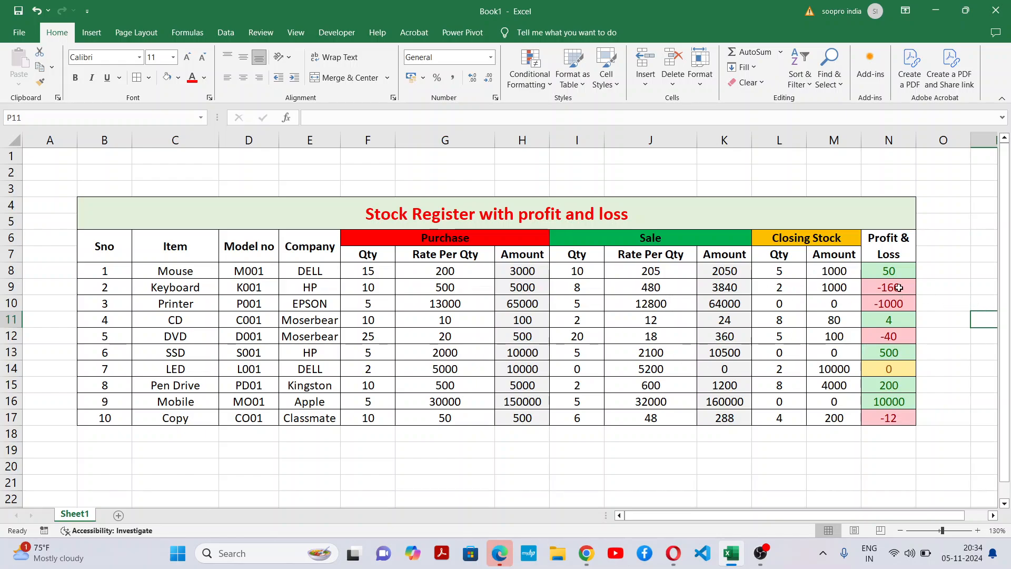
Step: Clear all calculated values in rows 8 to 17: Purchase Amount, Sale Amount, Closing Stock Qty and Amount, and Profit & Loss
left_click(520, 269)
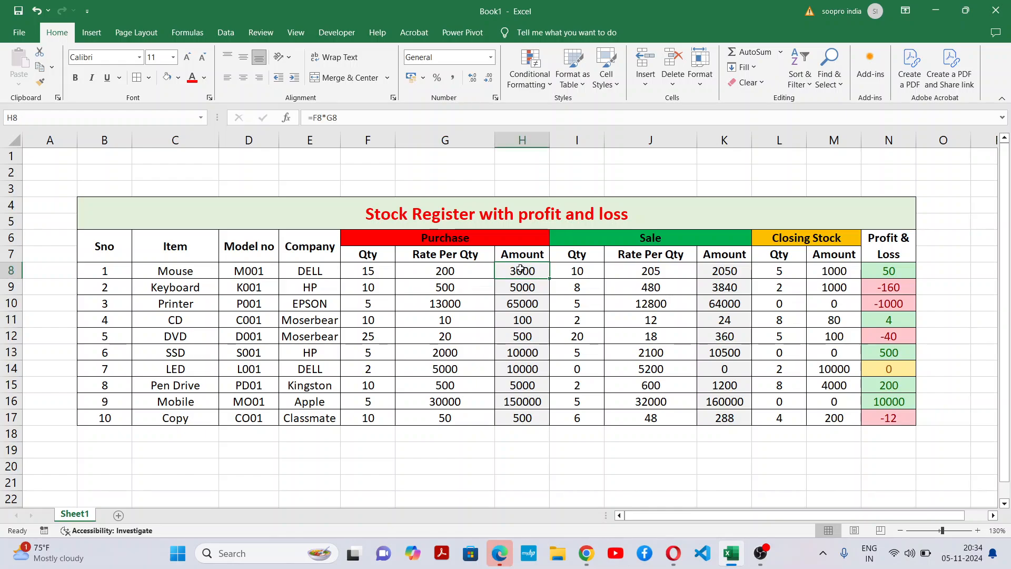
left_click_drag(520, 269, 521, 427)
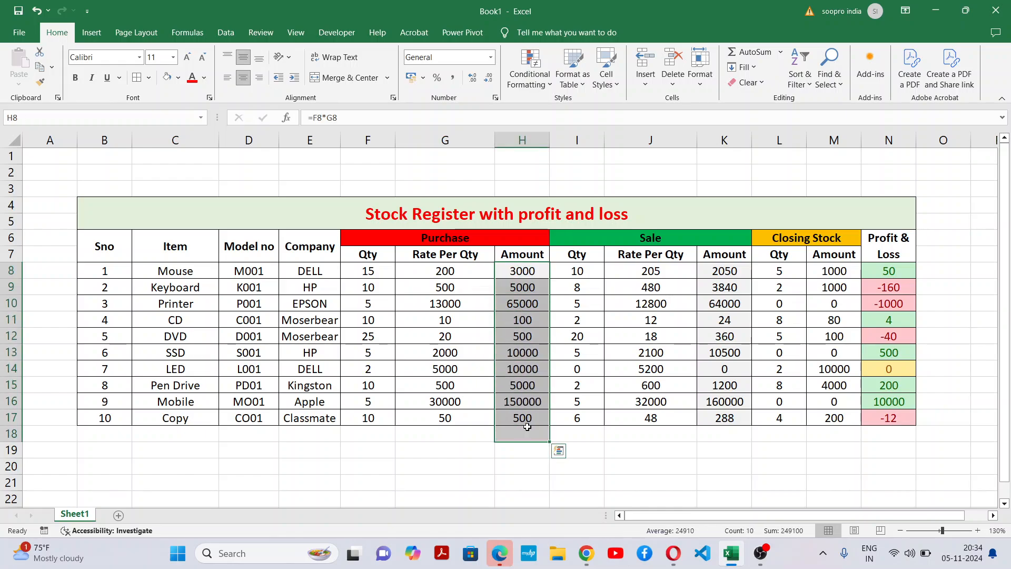
key("Delete")
left_click_drag(739, 268, 724, 419)
key("Delete")
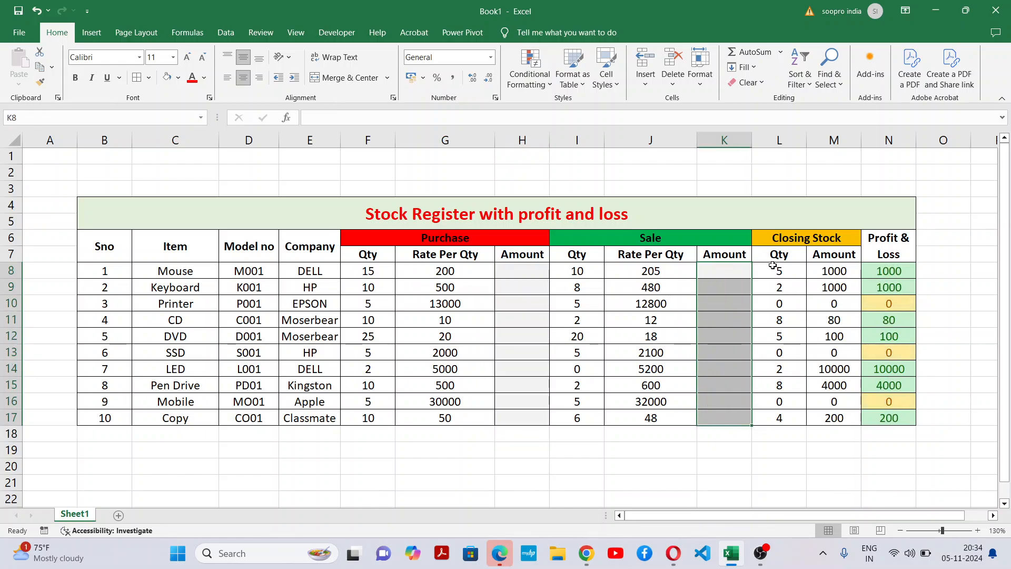
left_click_drag(776, 267, 899, 417)
key("Delete")
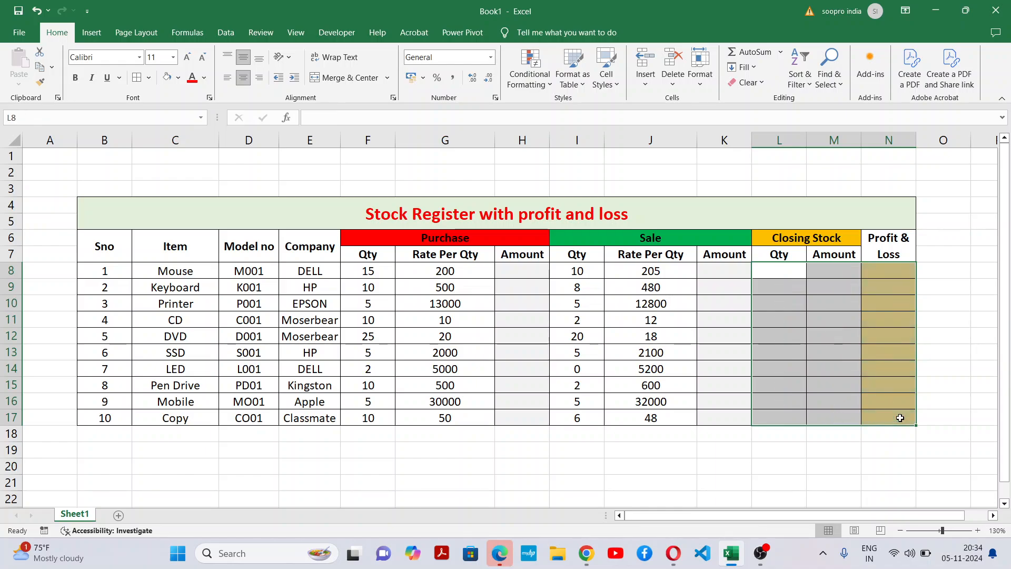
left_click(887, 438)
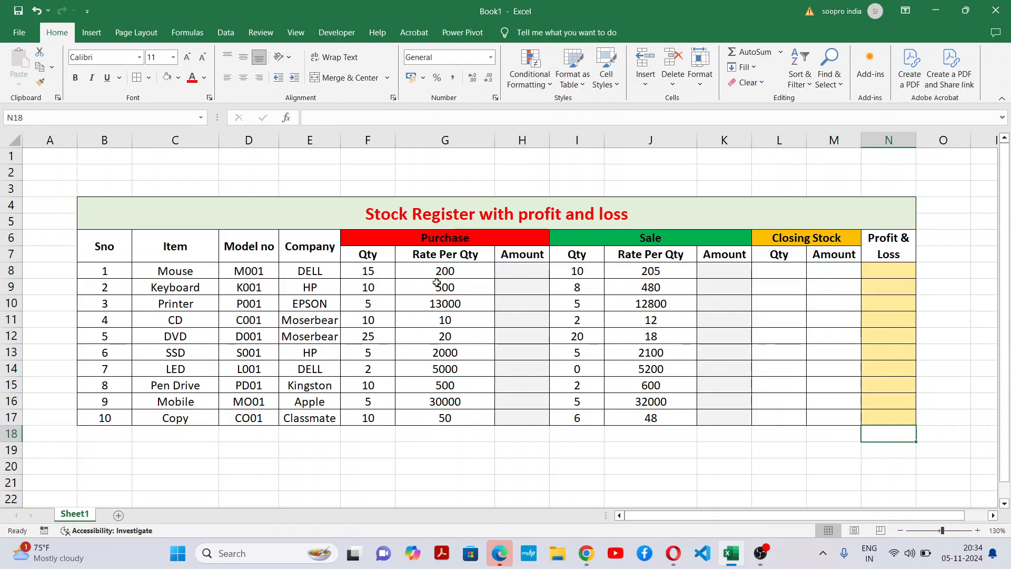
left_click(667, 386)
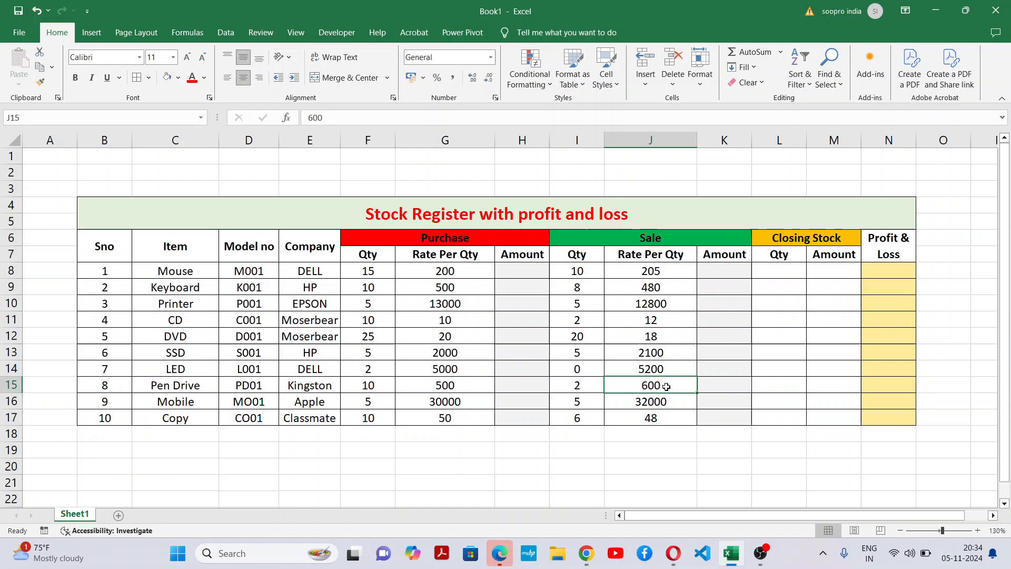
left_click(457, 299)
left_click(470, 364)
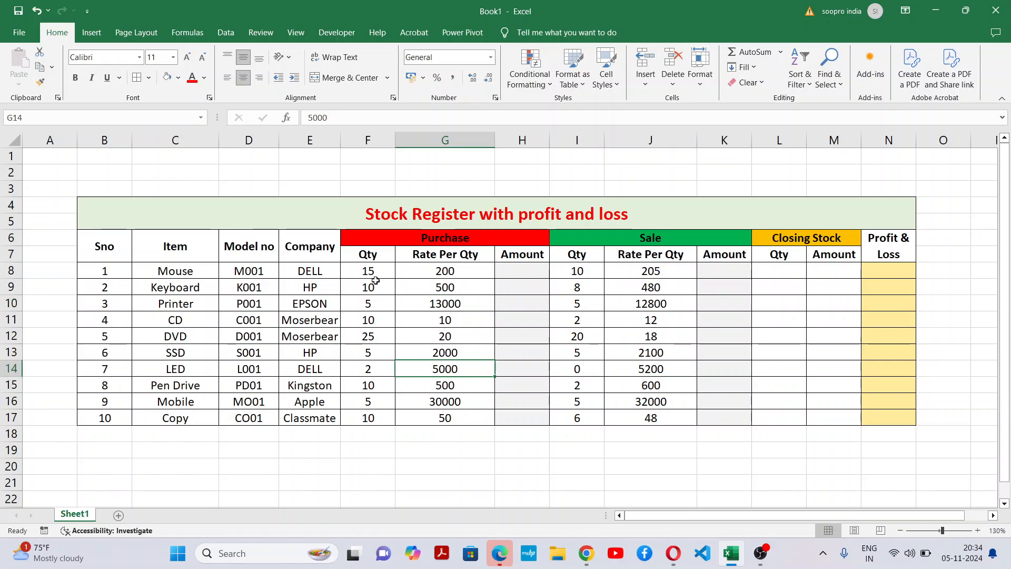
left_click(616, 302)
Step: Calculate the purchase amounts by entering =F8*G8 in H8 and filling the formula down through H17
left_click(520, 276)
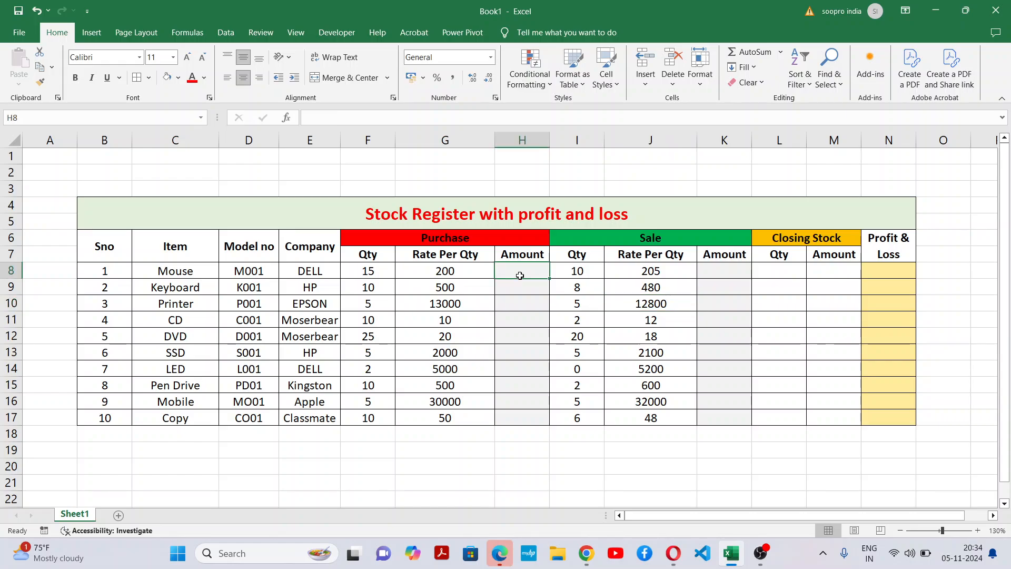
type("=")
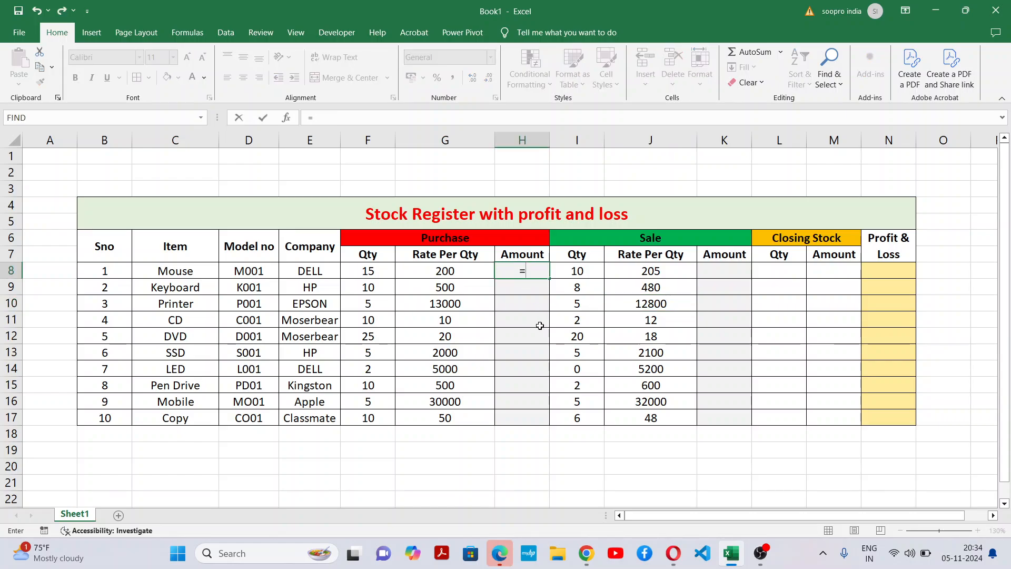
left_click(371, 270)
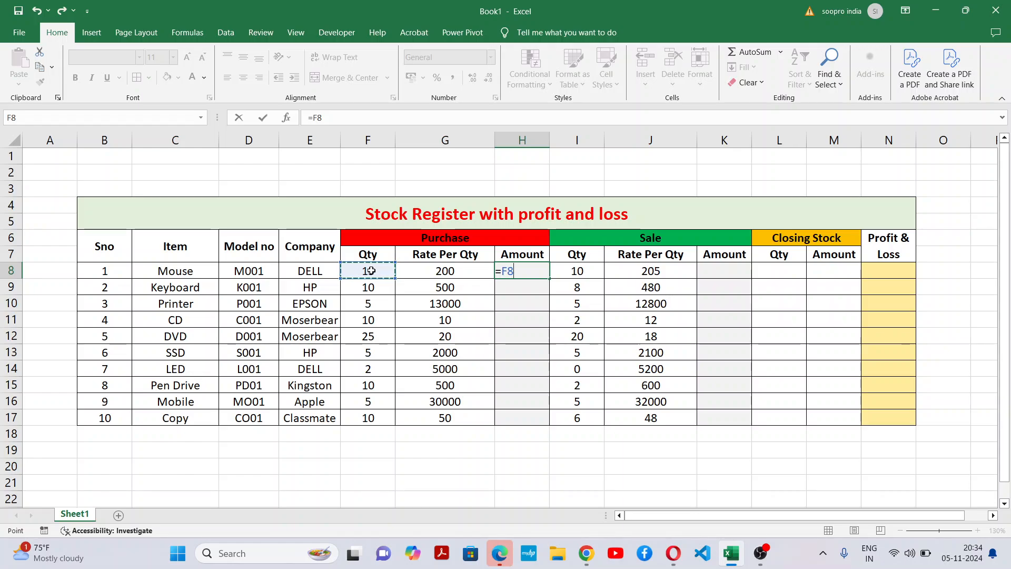
type("*")
left_click(453, 270)
key("Return")
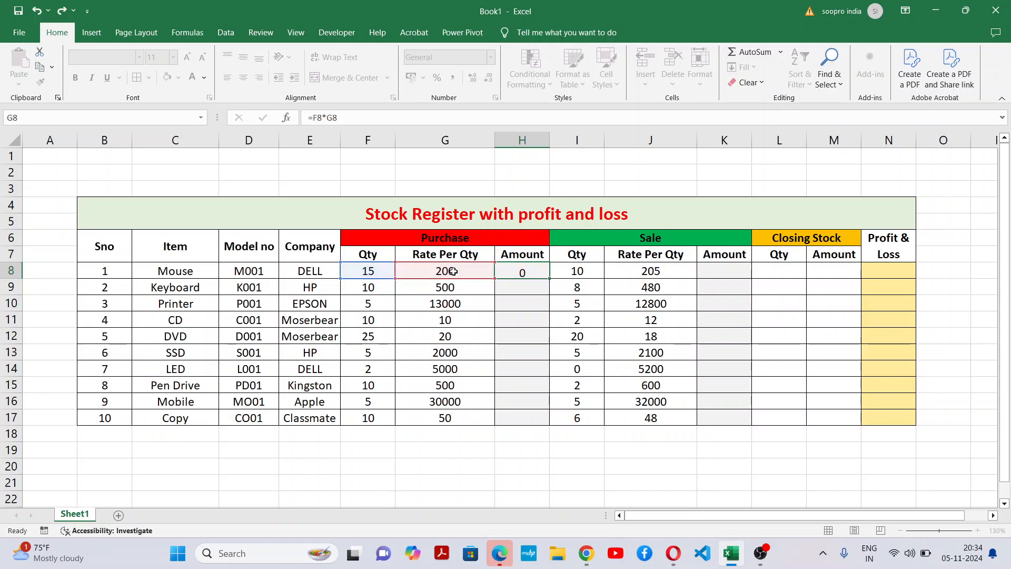
left_click(535, 271)
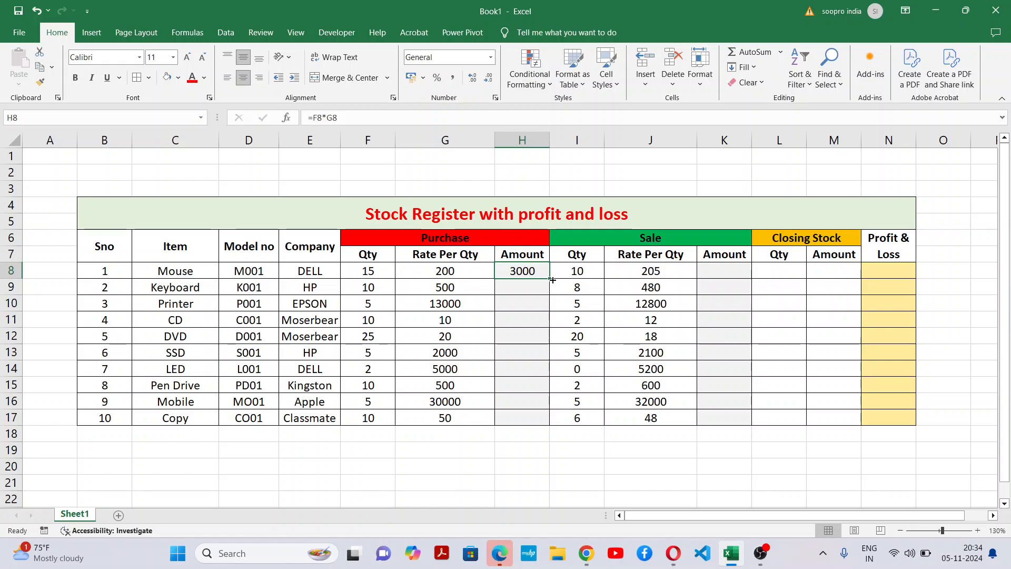
left_click_drag(552, 280, 545, 424)
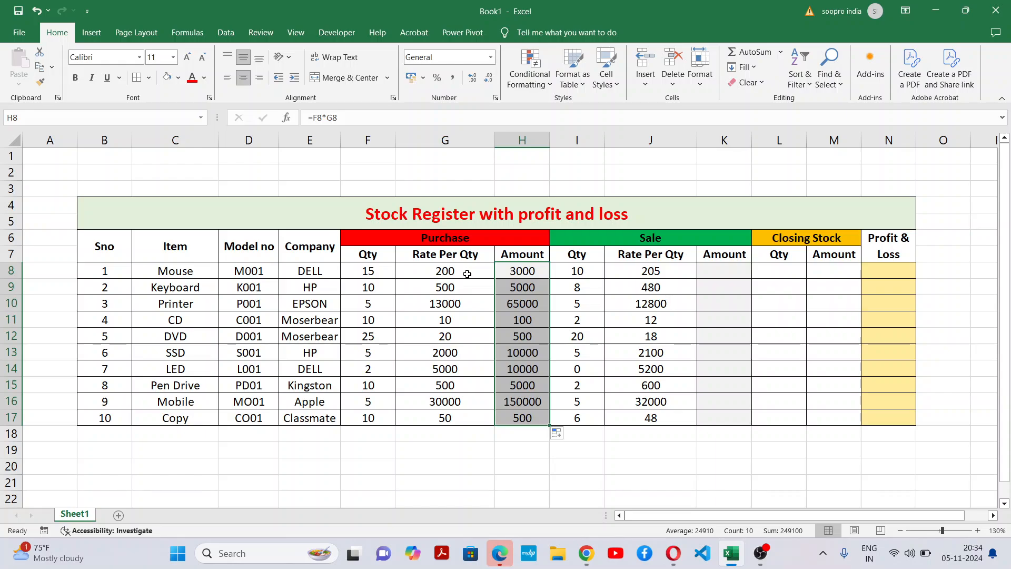
Step: Calculate the sale amounts by entering =I8*J8 in K8 and filling the formula down through K17
left_click(750, 273)
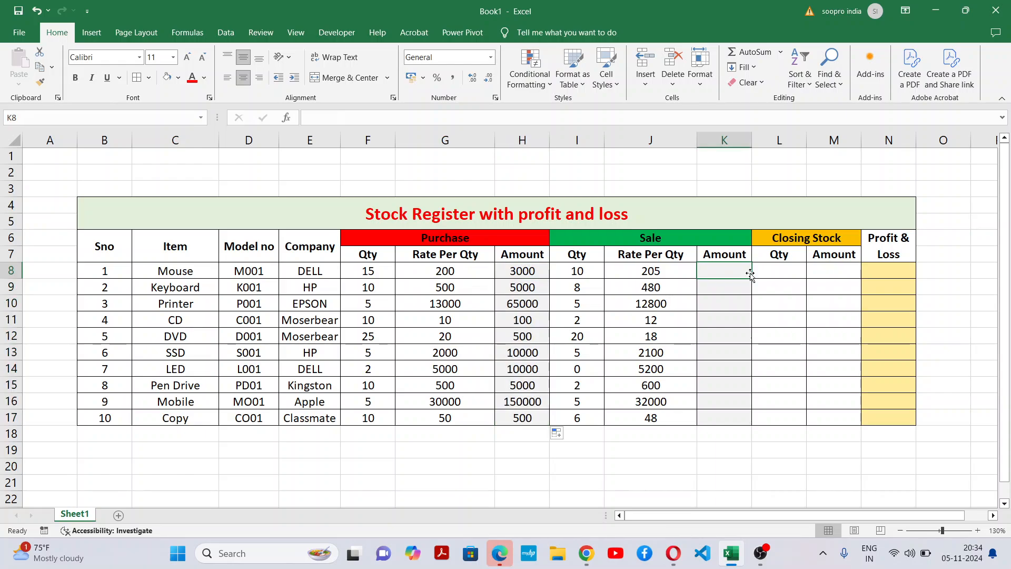
type("=")
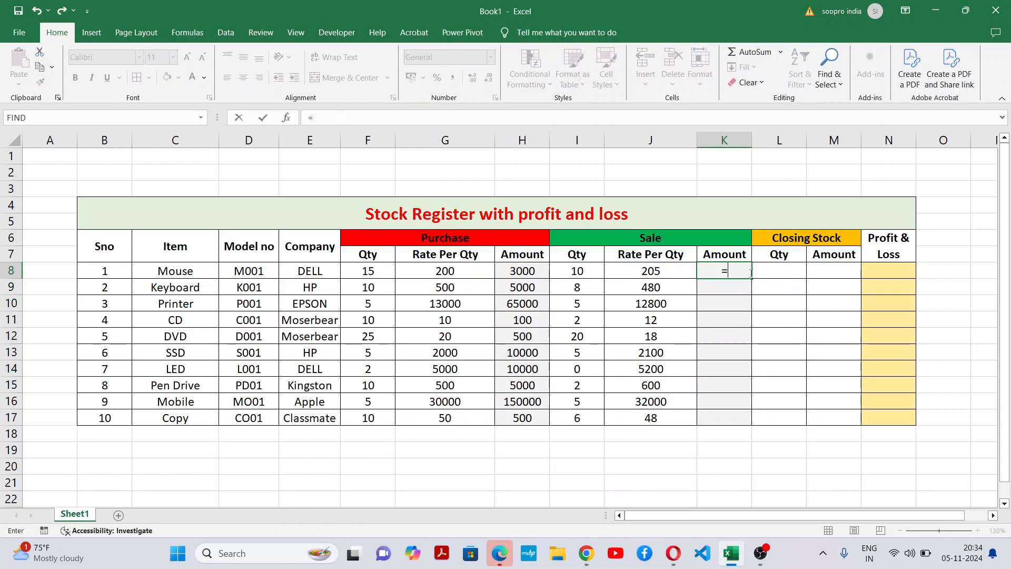
left_click(597, 271)
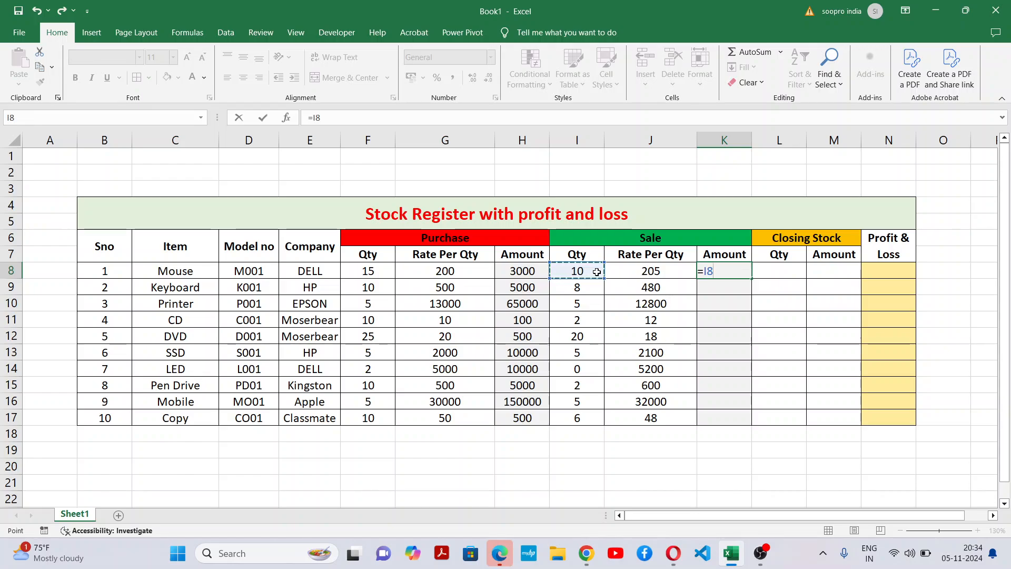
type("*")
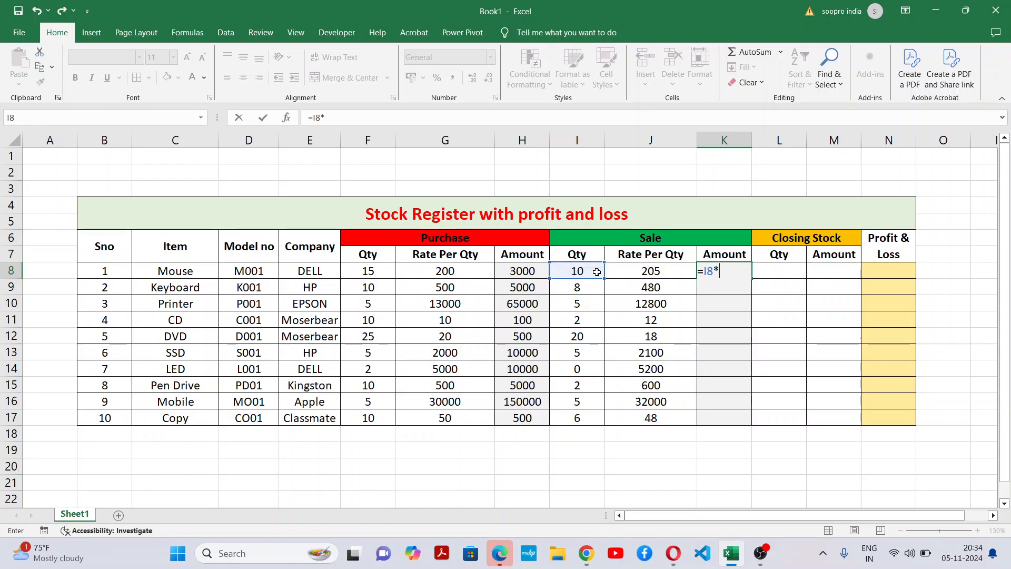
left_click(653, 270)
key("Return")
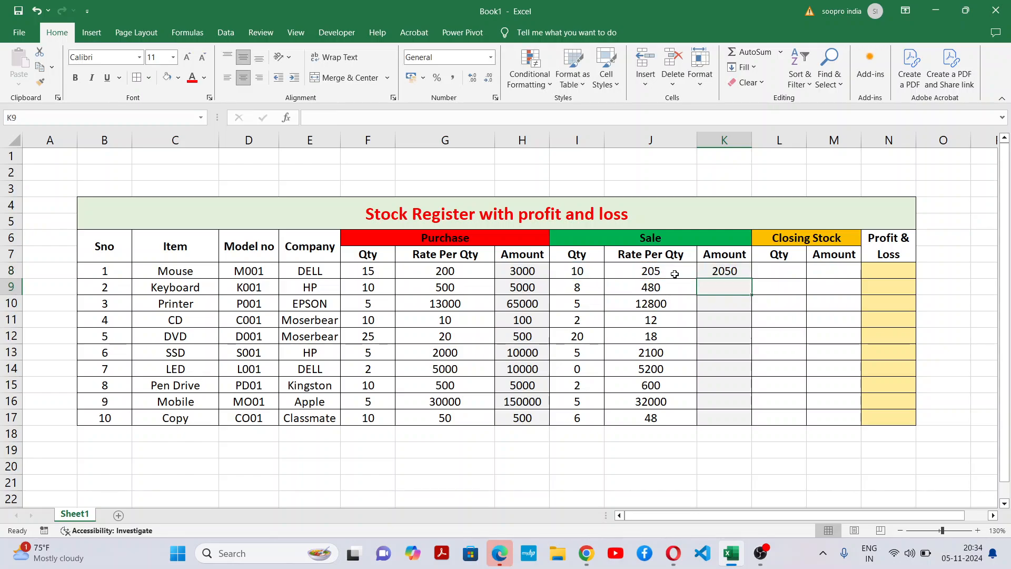
left_click(733, 271)
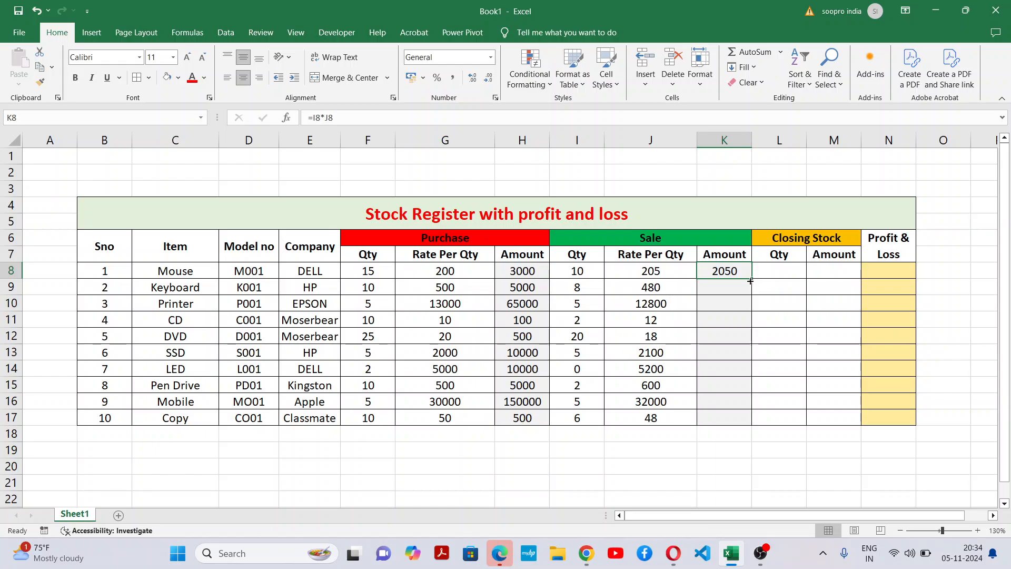
left_click_drag(750, 281, 739, 420)
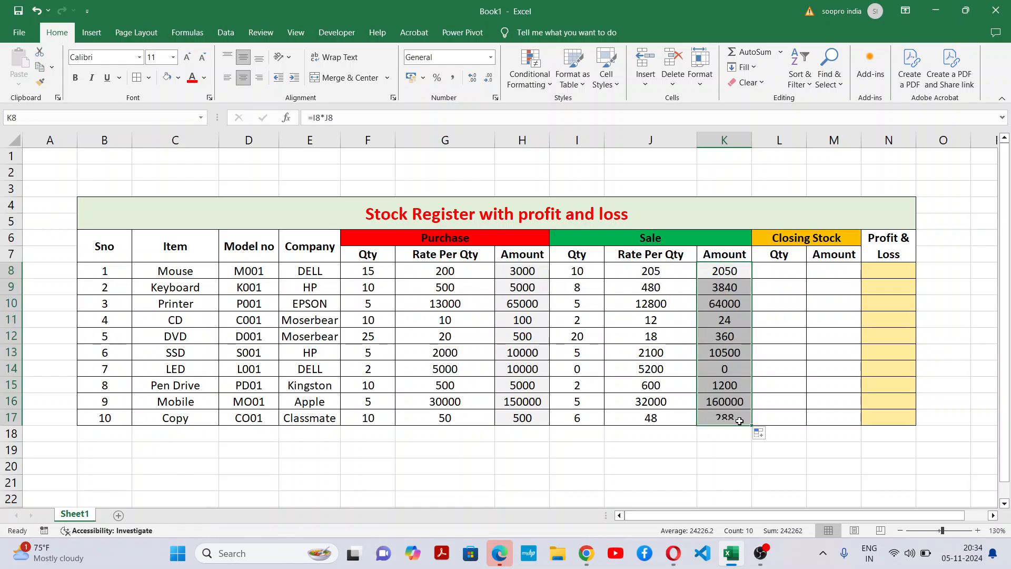
left_click(782, 269)
type("=")
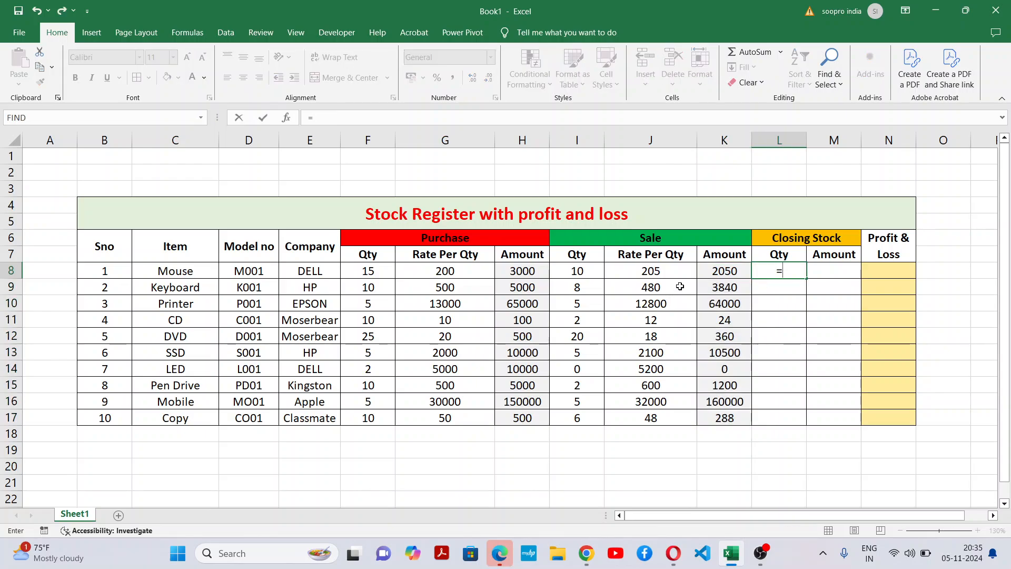
left_click(473, 273)
type("-")
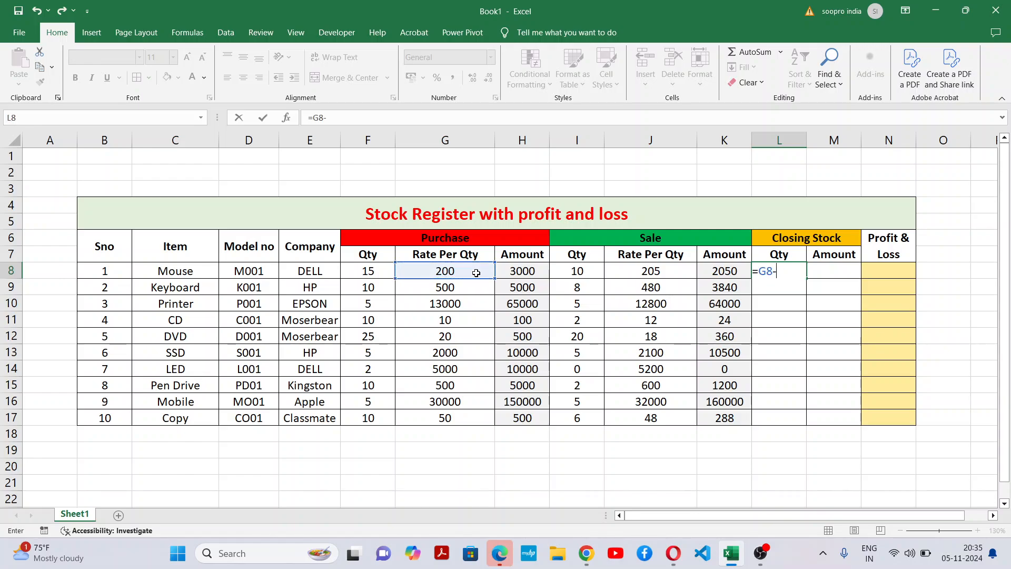
left_click(663, 271)
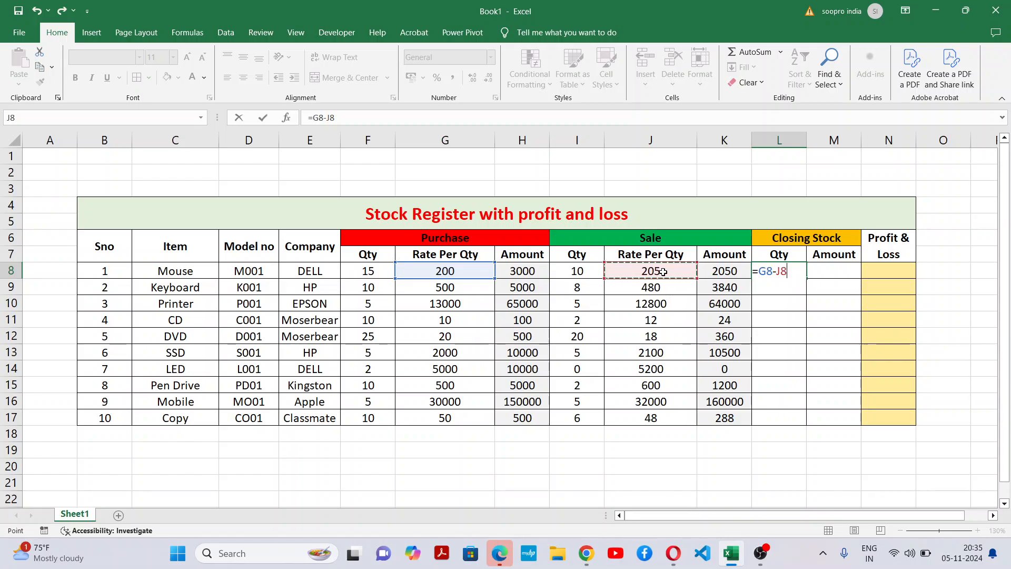
key("ctrl+Return")
key("Return")
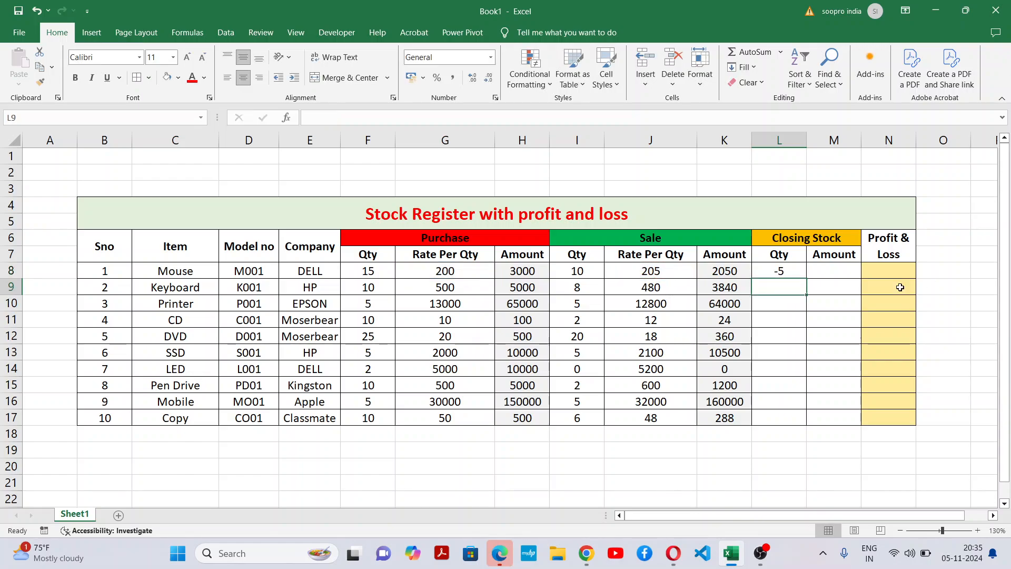
left_click(788, 272)
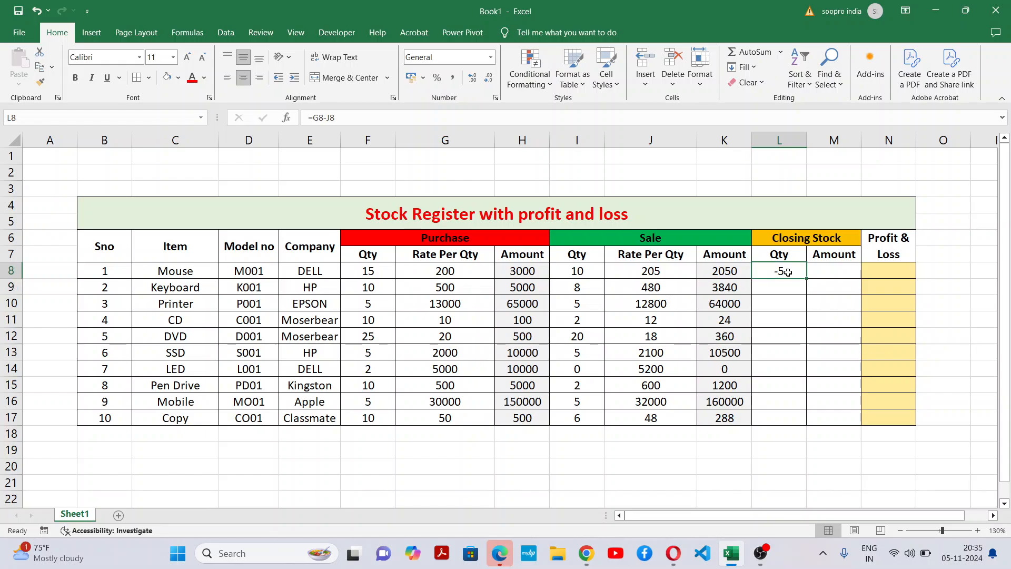
key("Delete")
Step: Calculate the closing stock quantities by entering =F8-I8 in L8 and filling the formula down through L17
type("=")
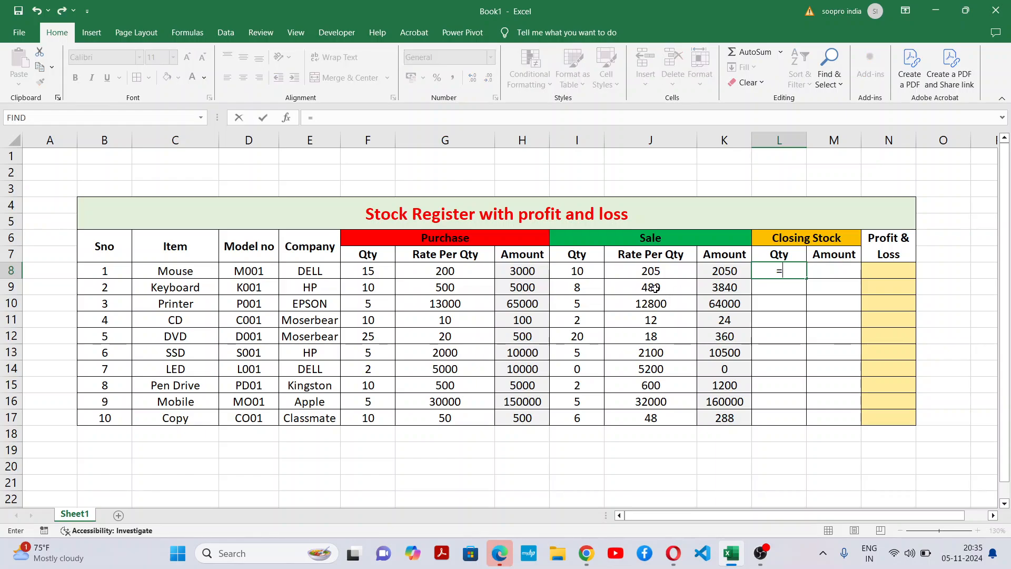
left_click(376, 273)
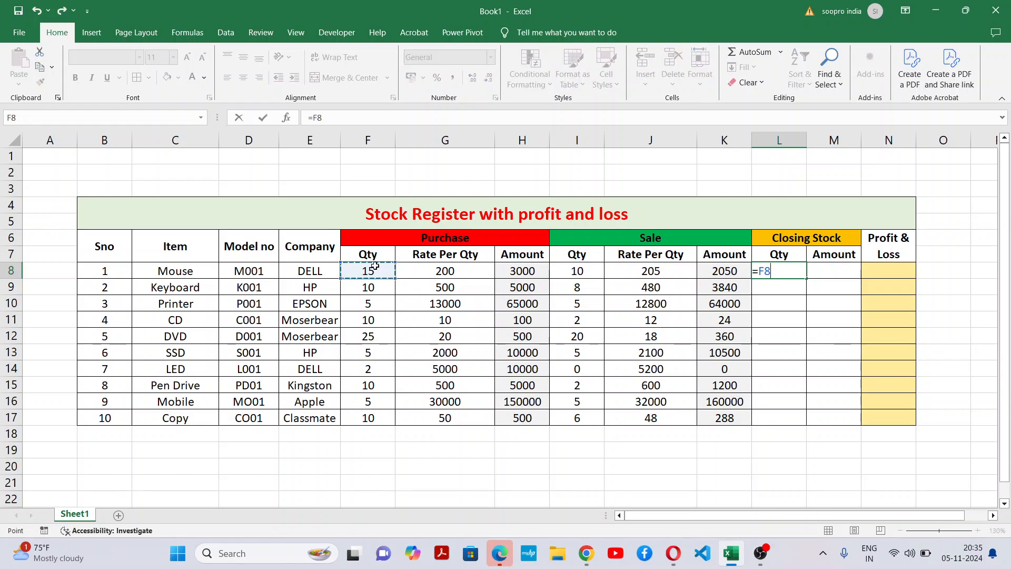
type("-")
left_click(562, 267)
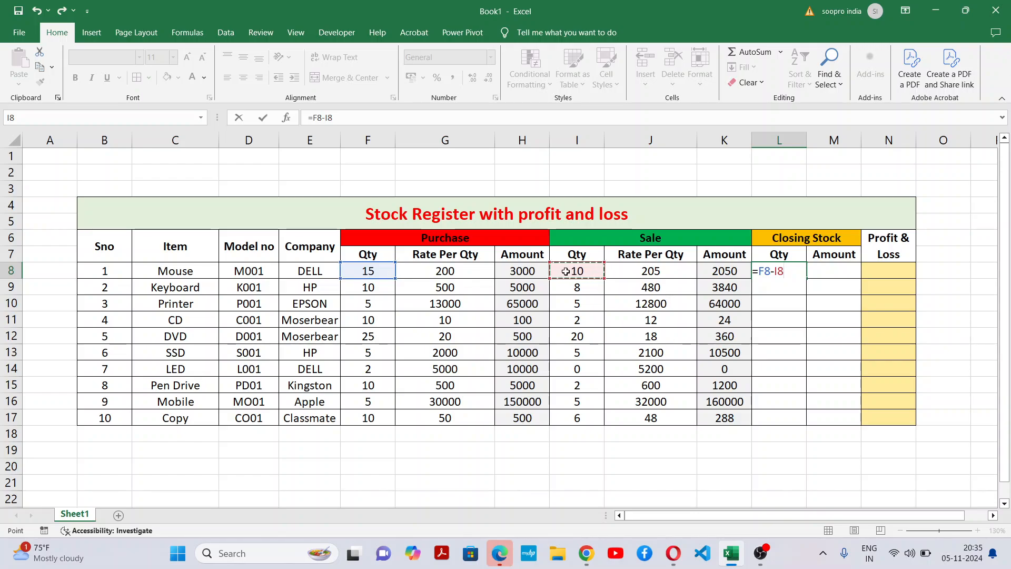
key("Return")
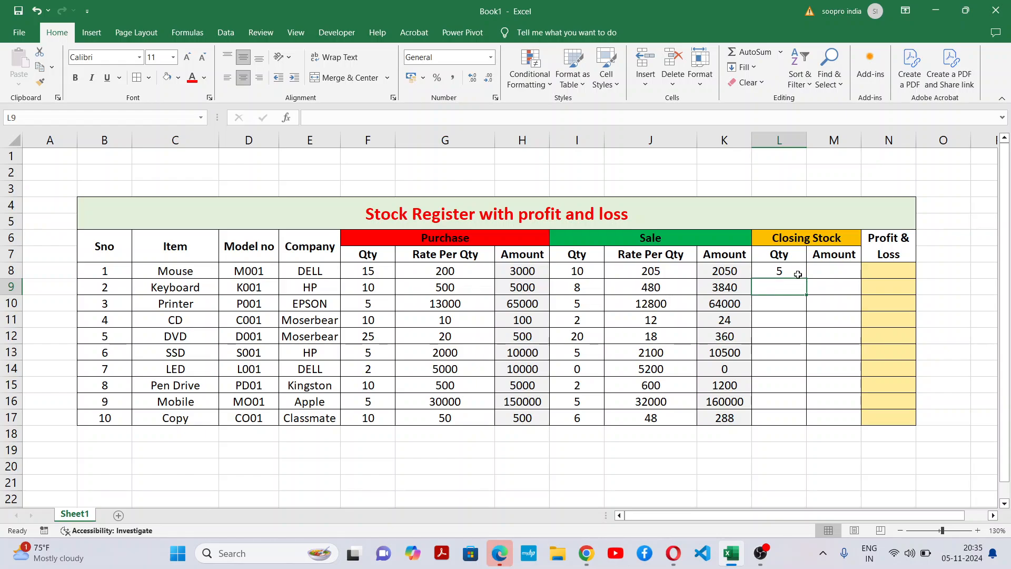
left_click(785, 272)
left_click_drag(804, 298, 784, 421)
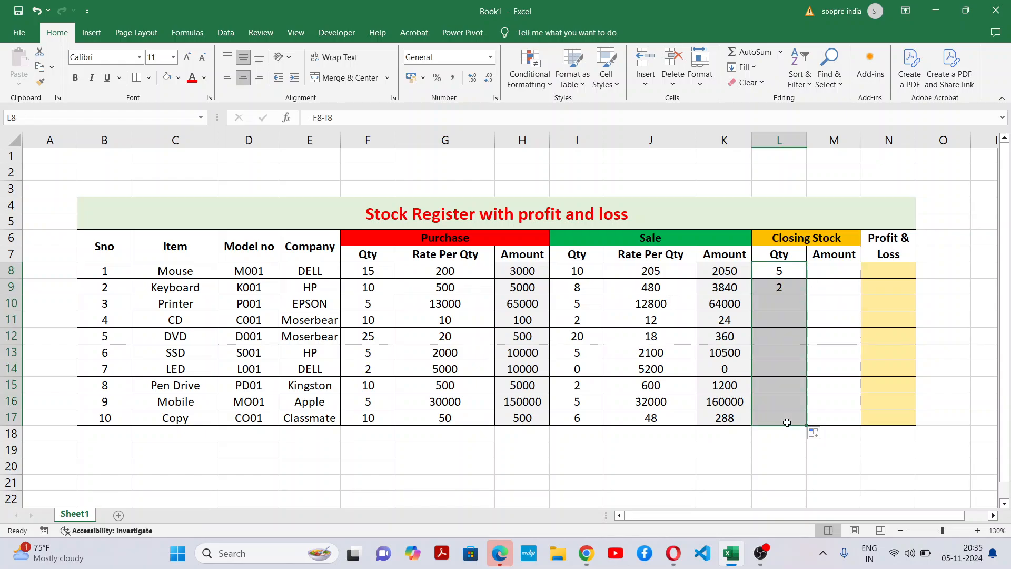
Step: Calculate the closing stock amounts by entering =L8*G8 in M8 and filling the formula down through M17
left_click(839, 274)
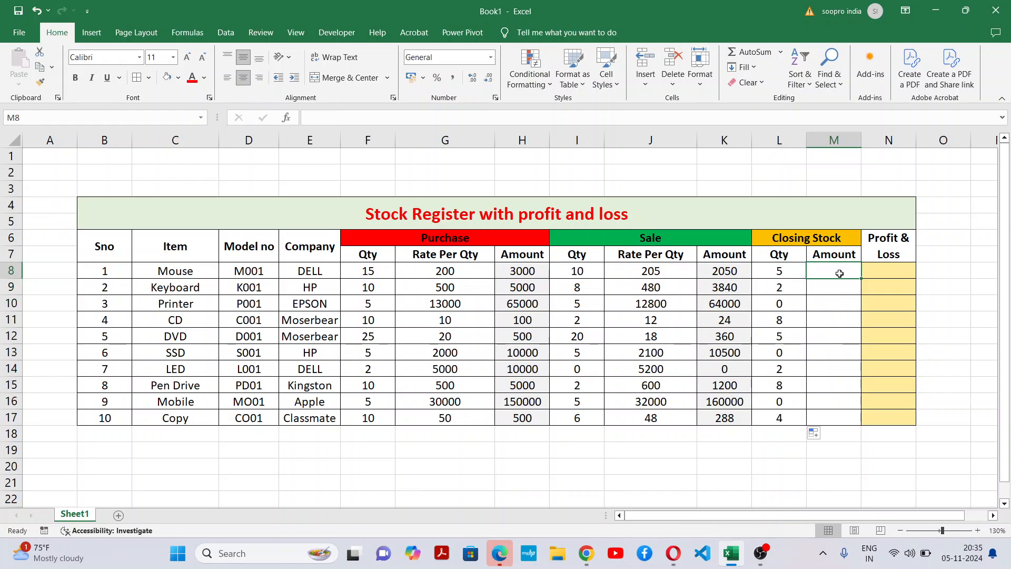
type("=")
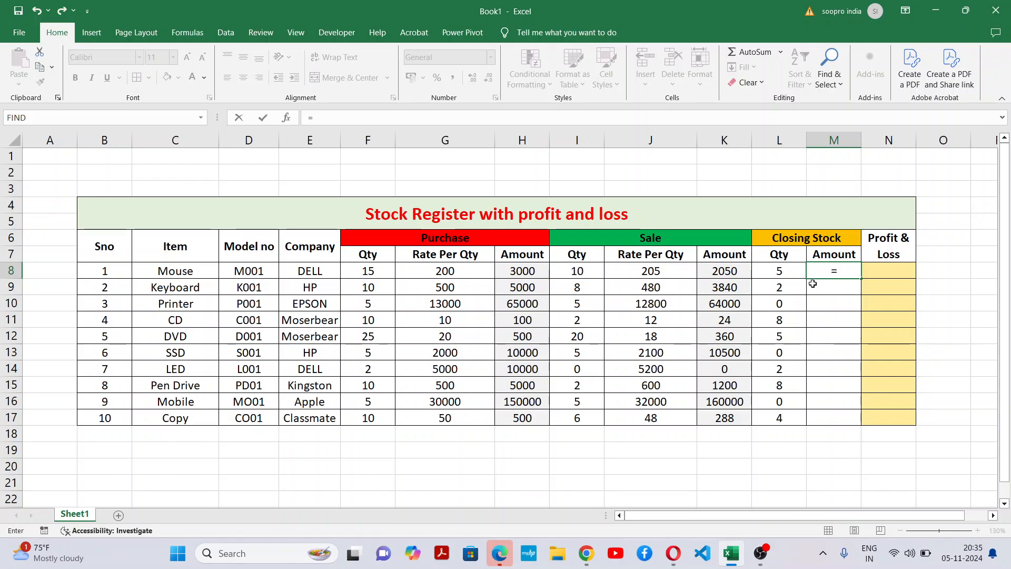
left_click(777, 270)
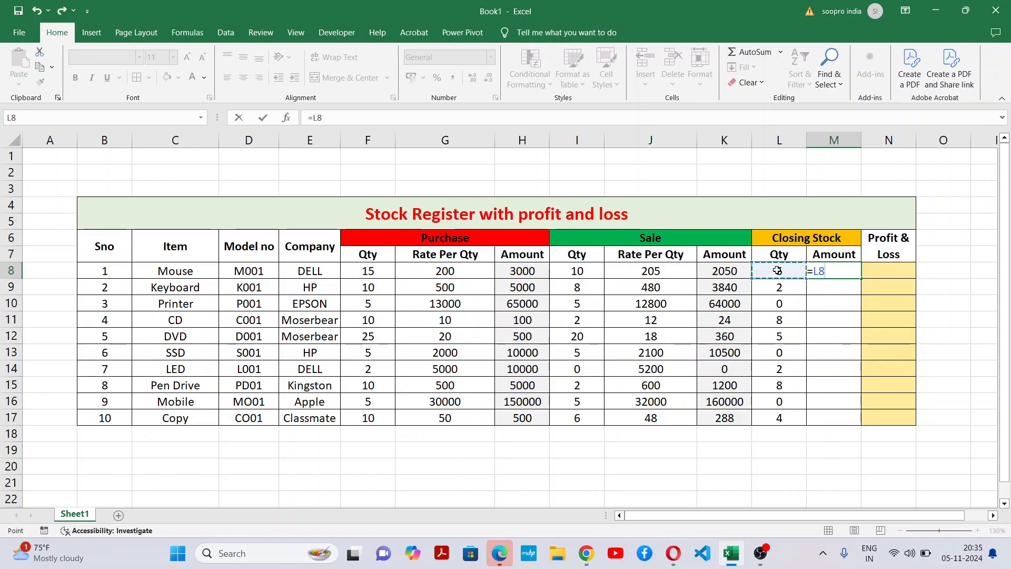
type("*")
left_click(432, 273)
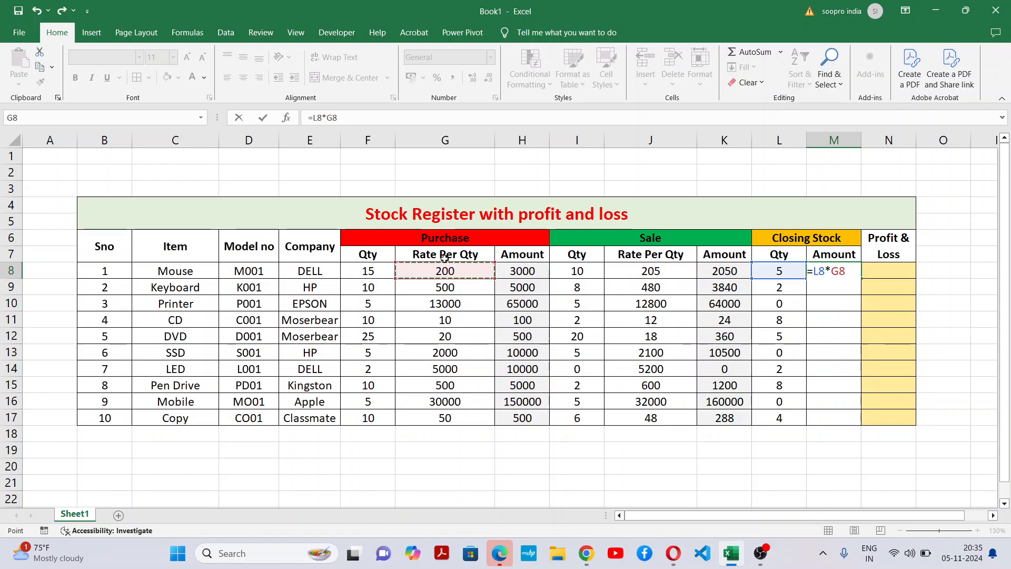
key("Return")
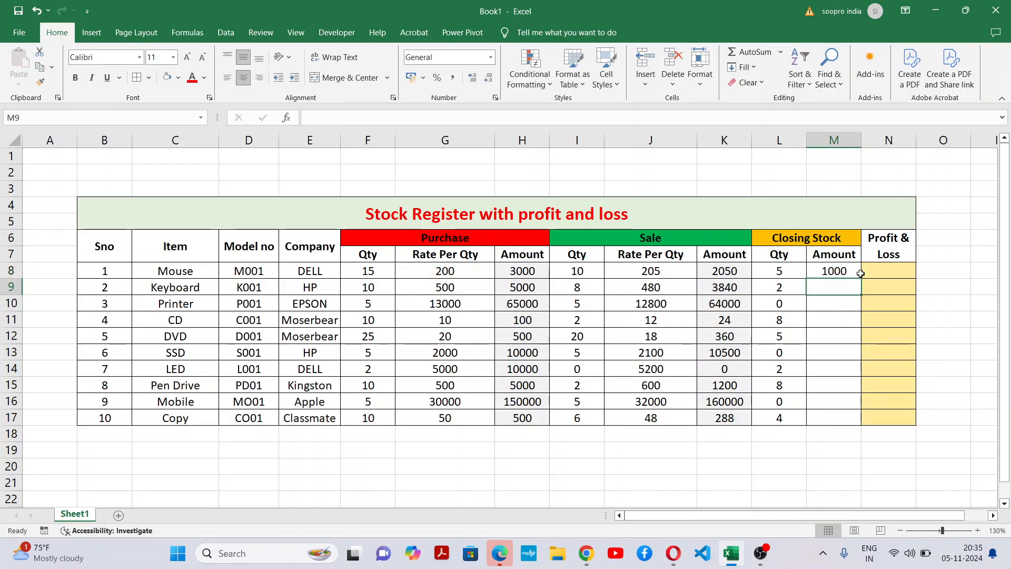
left_click(845, 270)
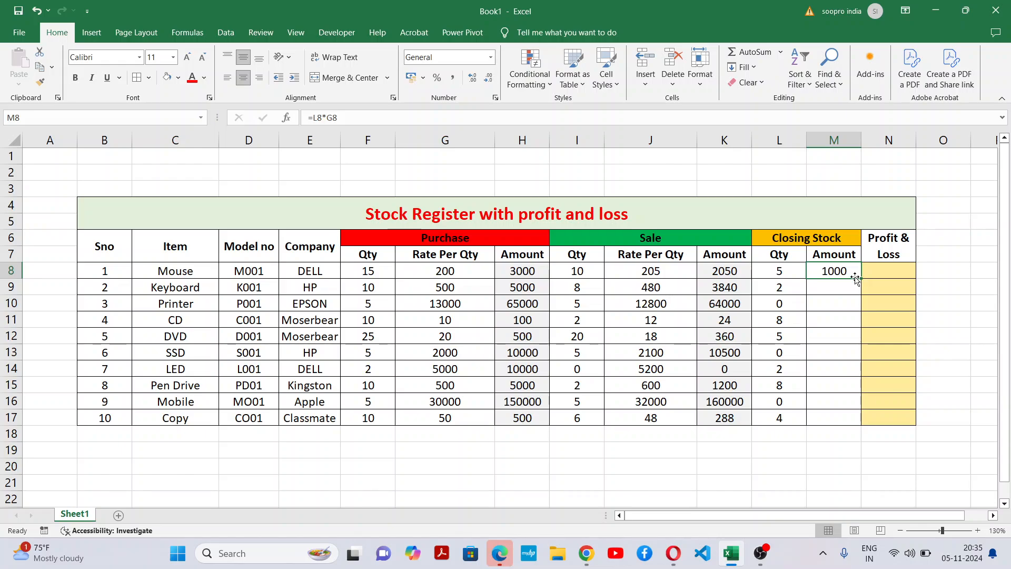
left_click_drag(865, 275, 828, 425)
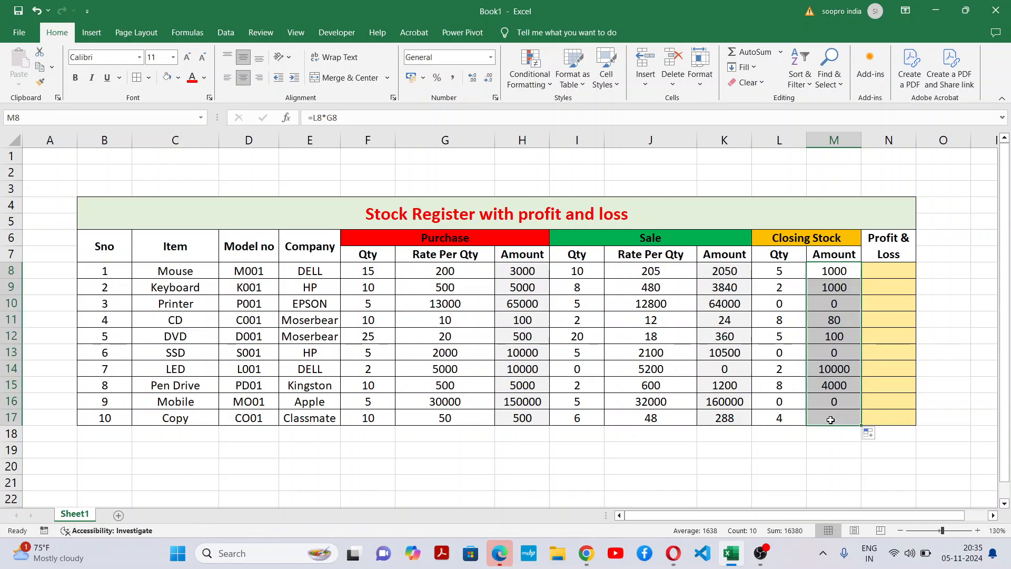
Step: Calculate the Profit & Loss values by entering =M8+K8-H8 in N8 and filling the formula down through N17
left_click(879, 273)
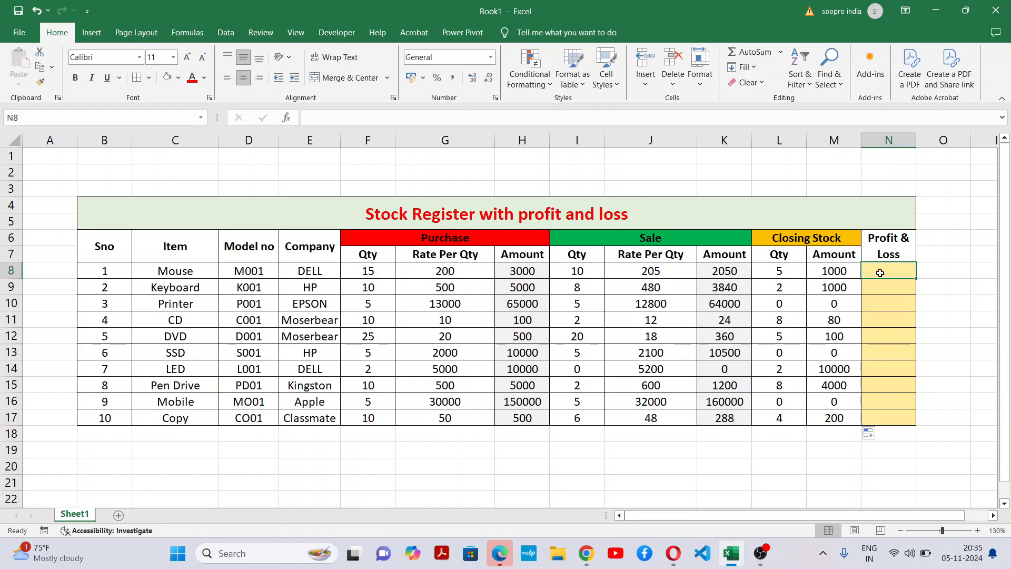
type("=")
left_click(829, 270)
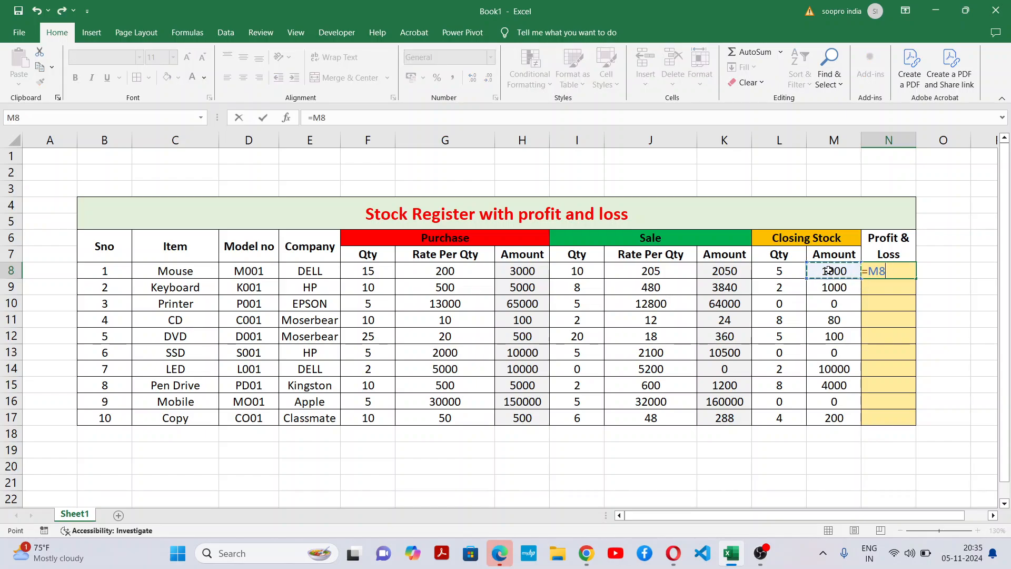
type("+")
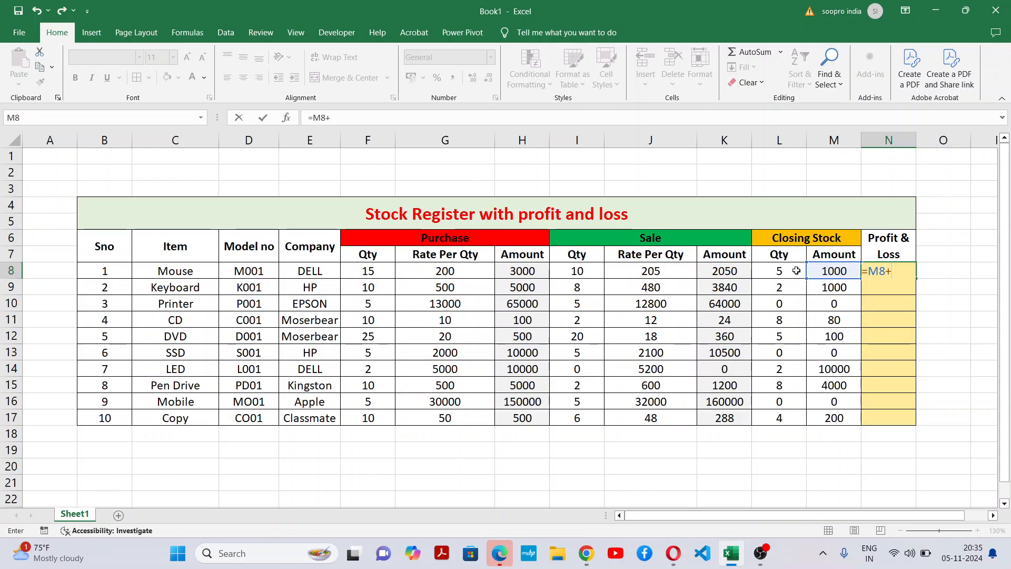
left_click(736, 270)
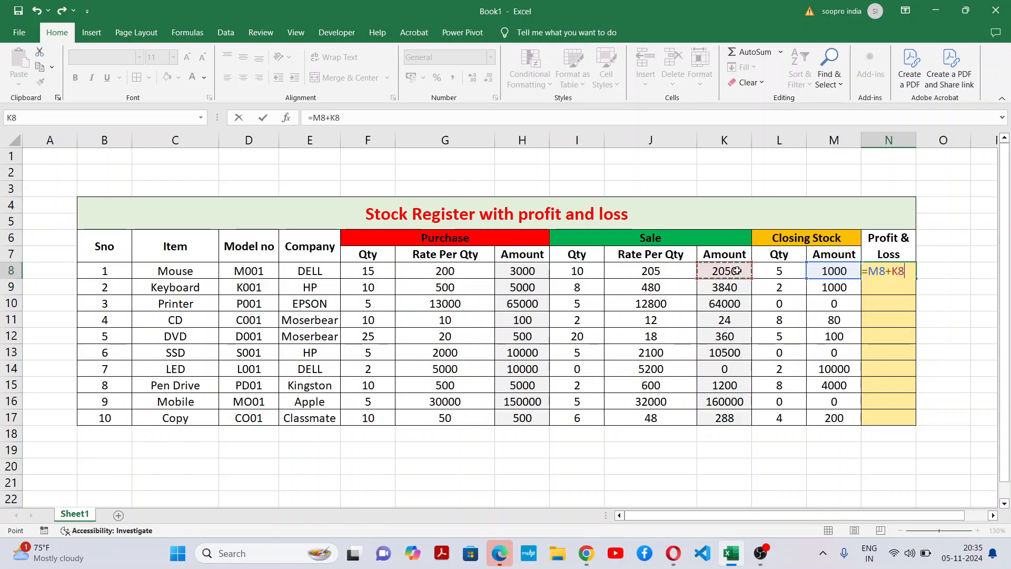
type("-")
left_click(535, 268)
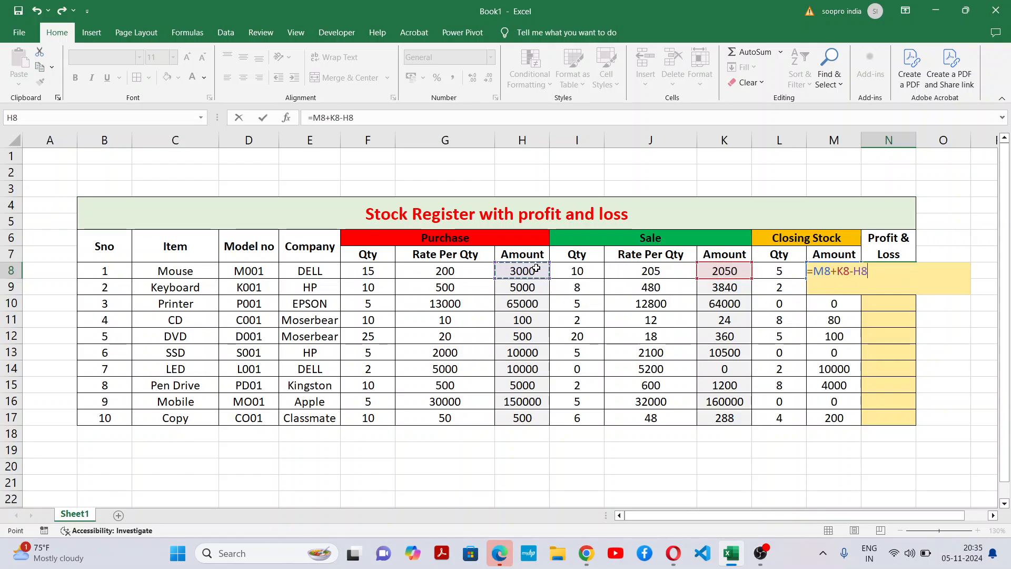
key("Return")
left_click(890, 270)
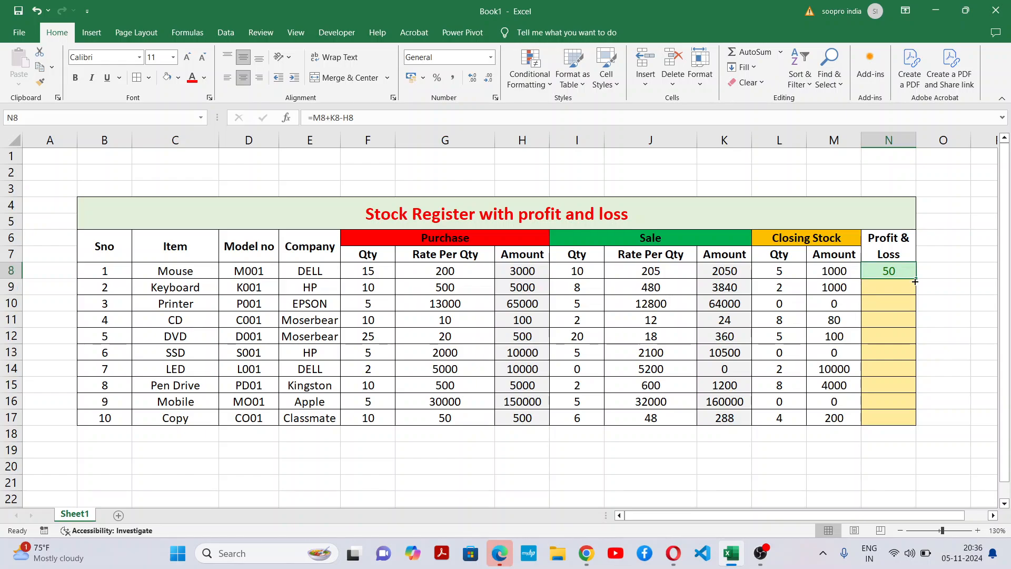
left_click_drag(916, 278, 892, 434)
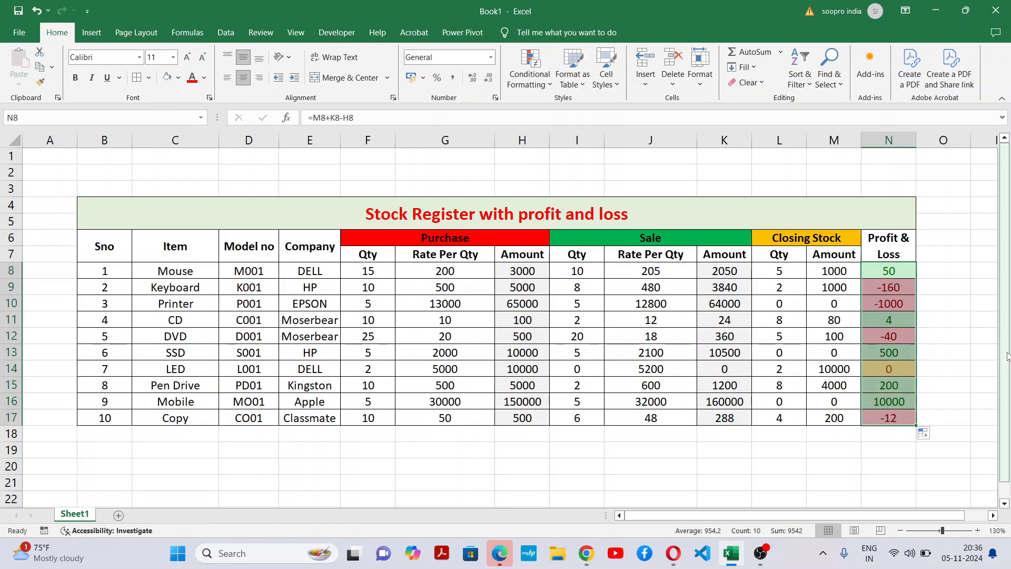
left_click(973, 352)
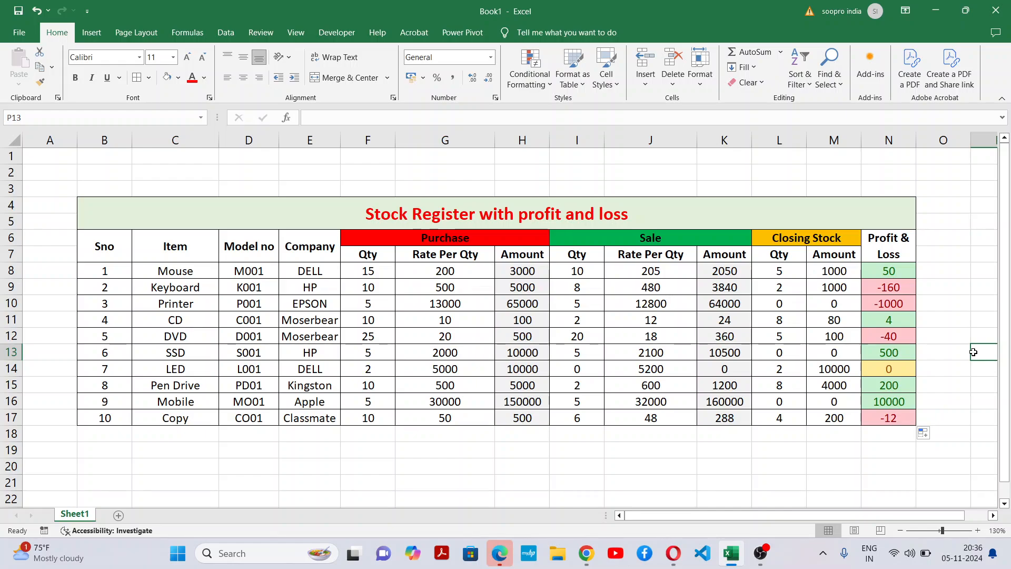